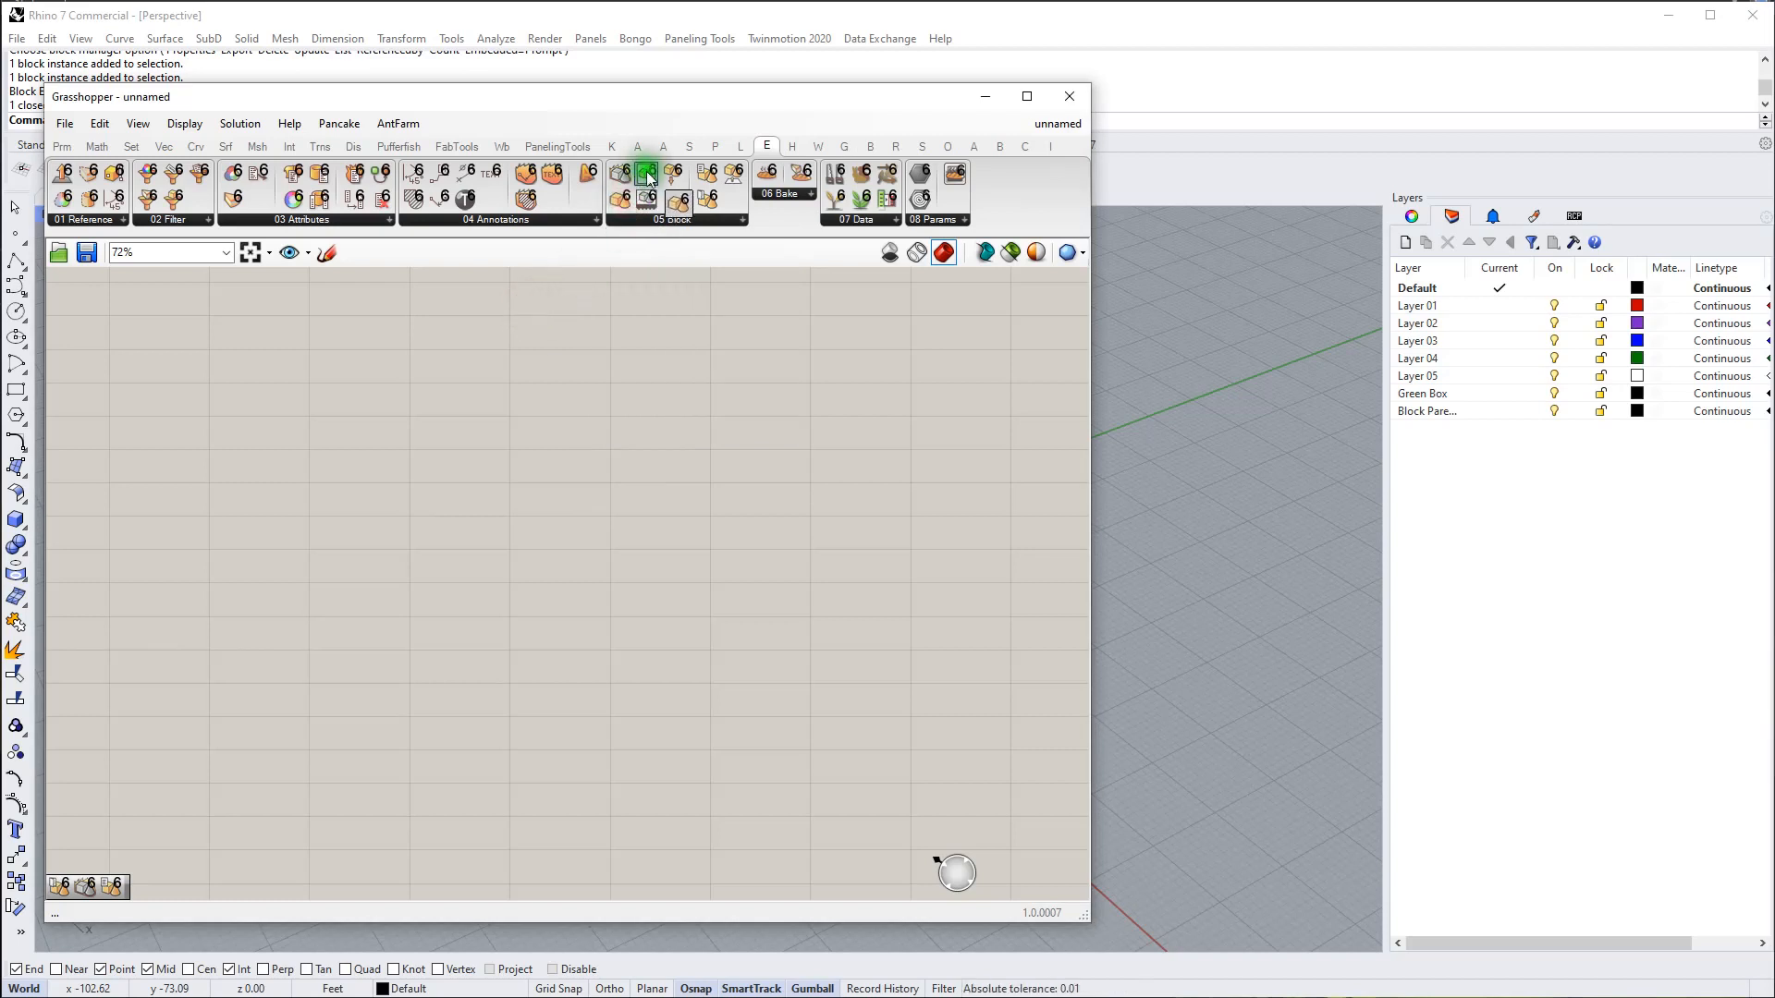
Step: Pick the set of Block components and place Define Block, Insert Block and Deconstruct Block in a column on the canvas
left_click(668, 174, "shift")
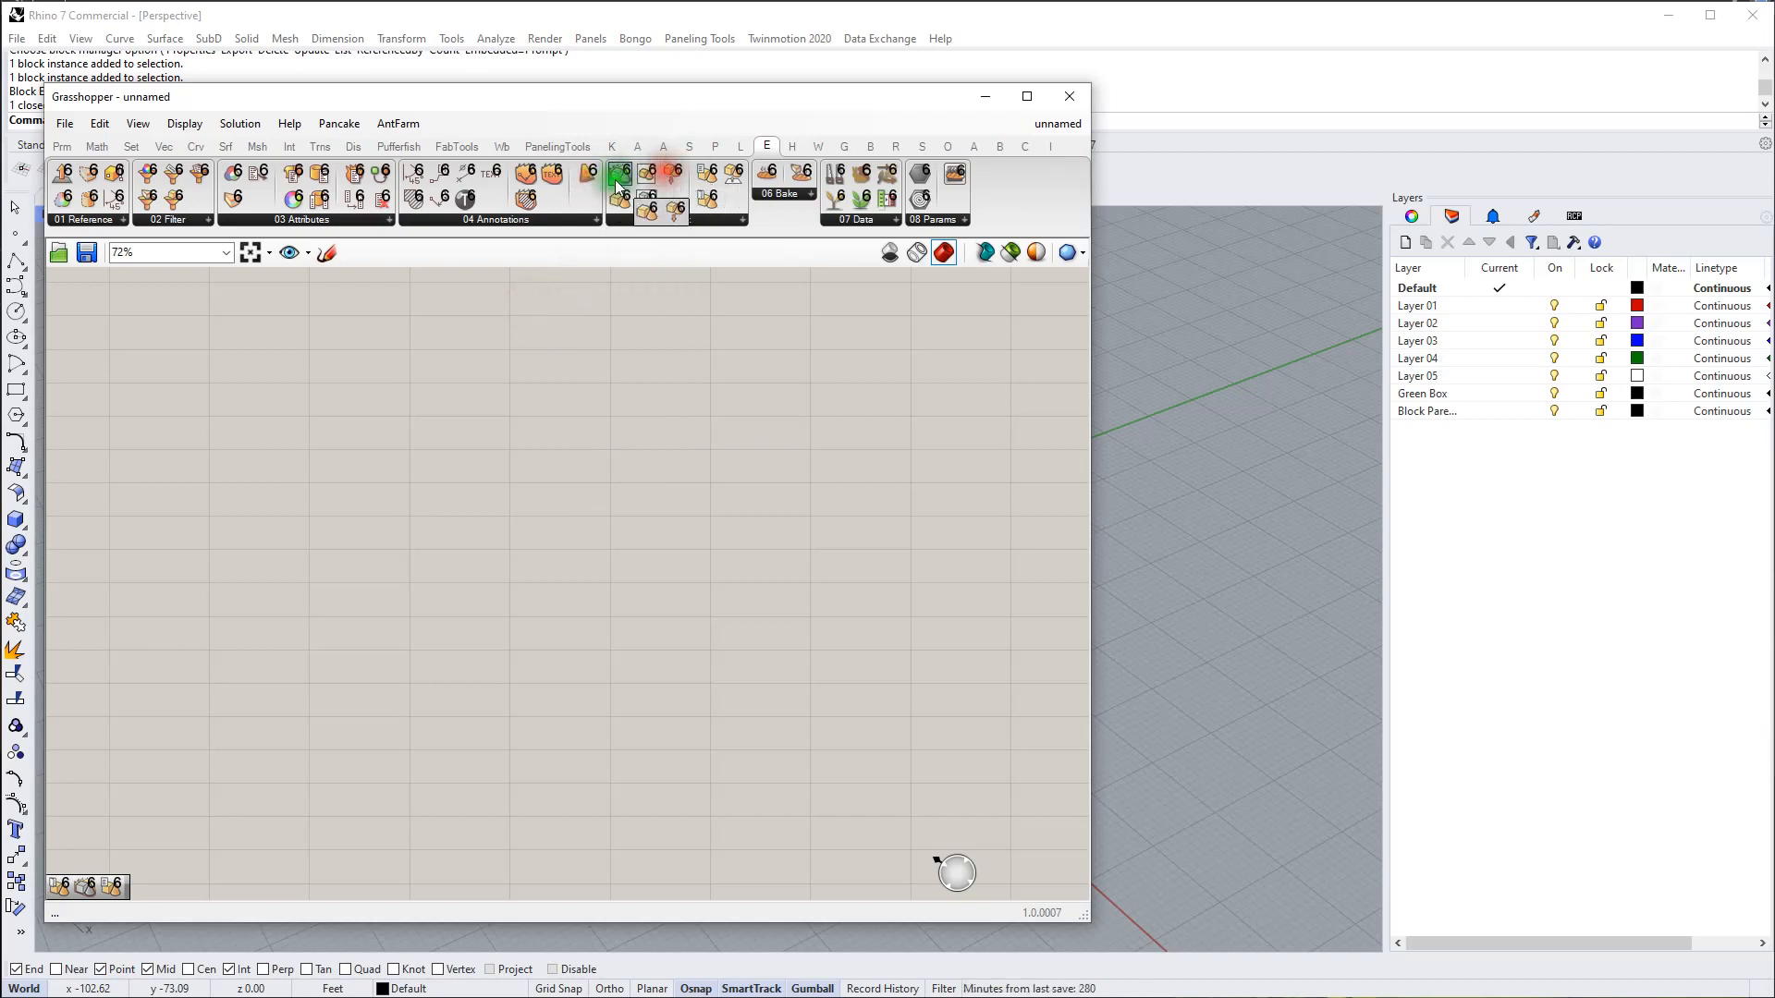
left_click(621, 174, "shift")
left_click(644, 175, "shift")
left_click(649, 197, "shift")
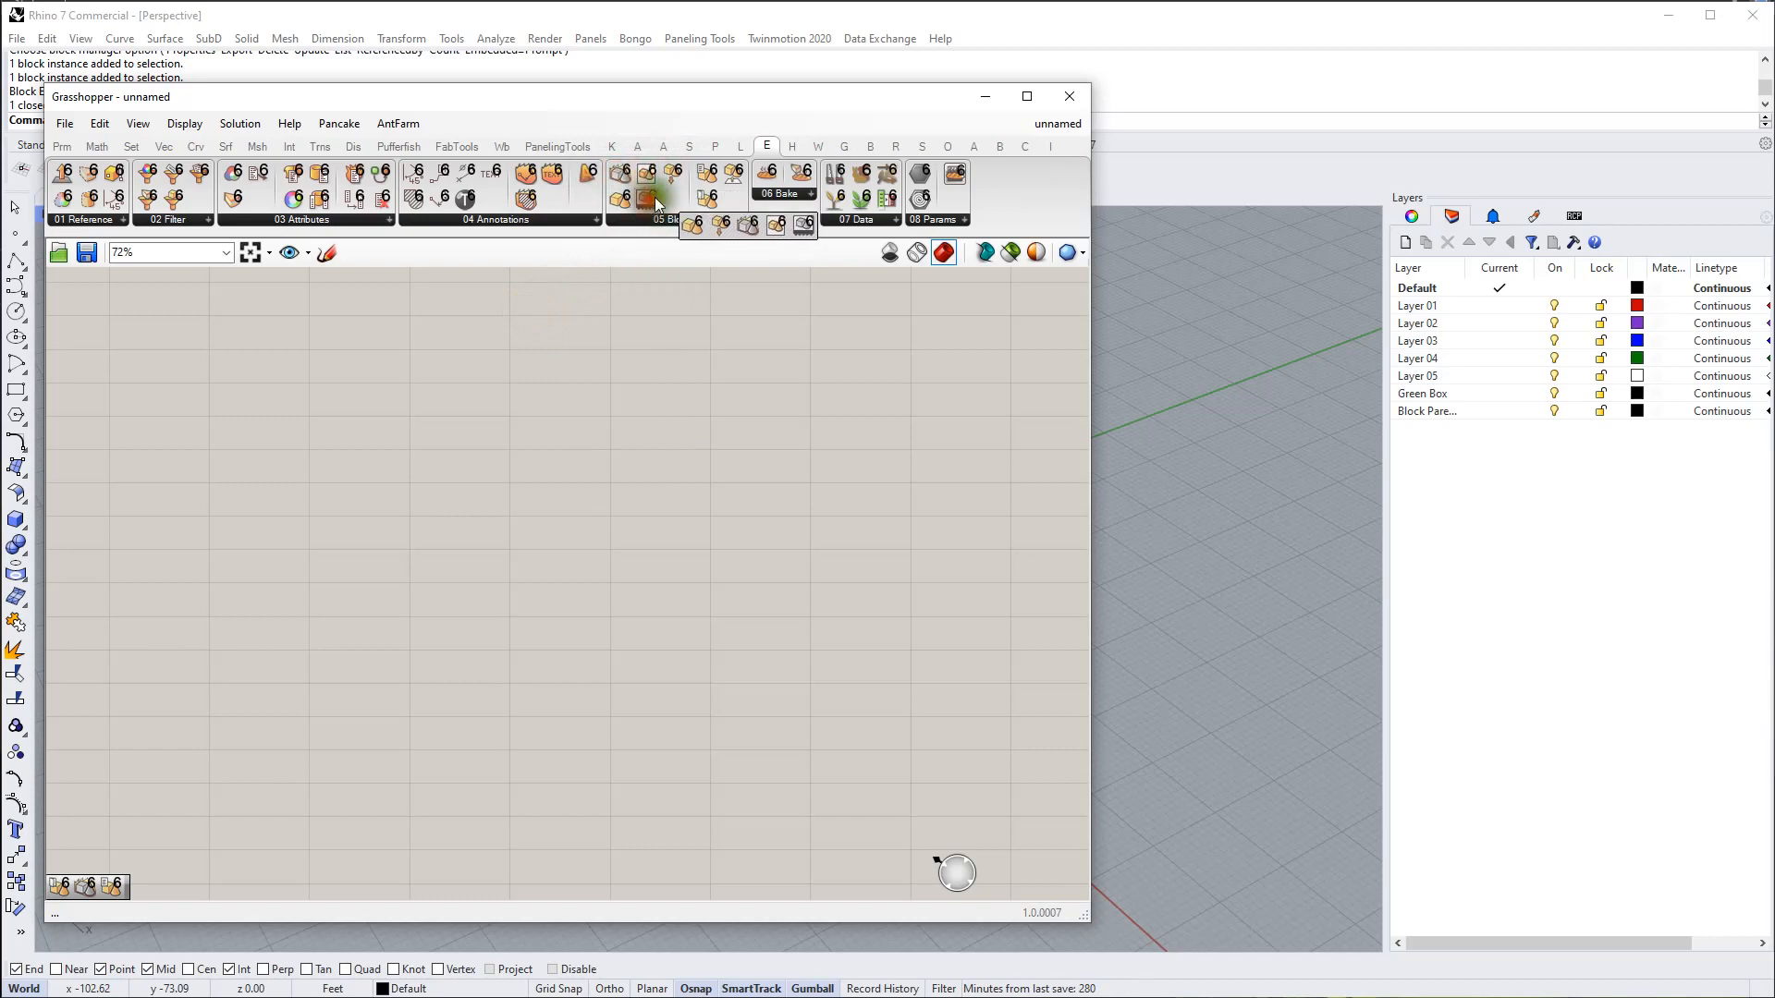
left_click(709, 174, "shift")
left_click(708, 198, "shift")
left_click(729, 174, "shift")
left_click(453, 421)
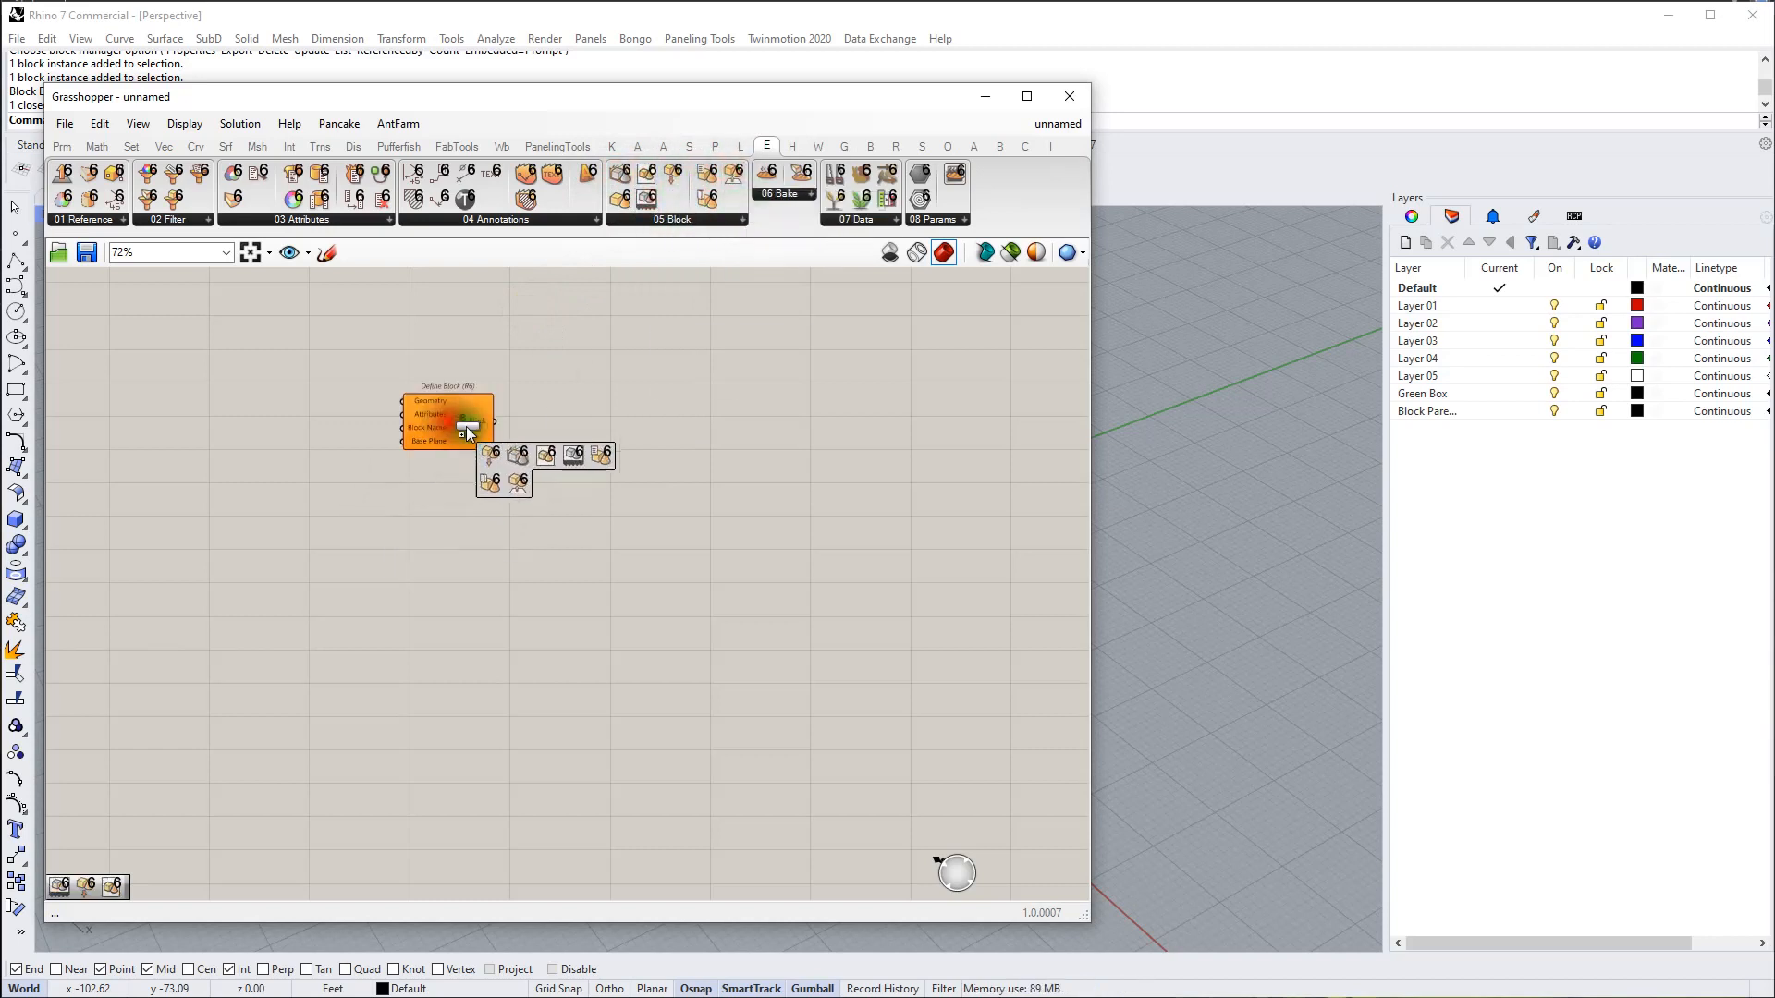
scroll(468, 514, "up", 2)
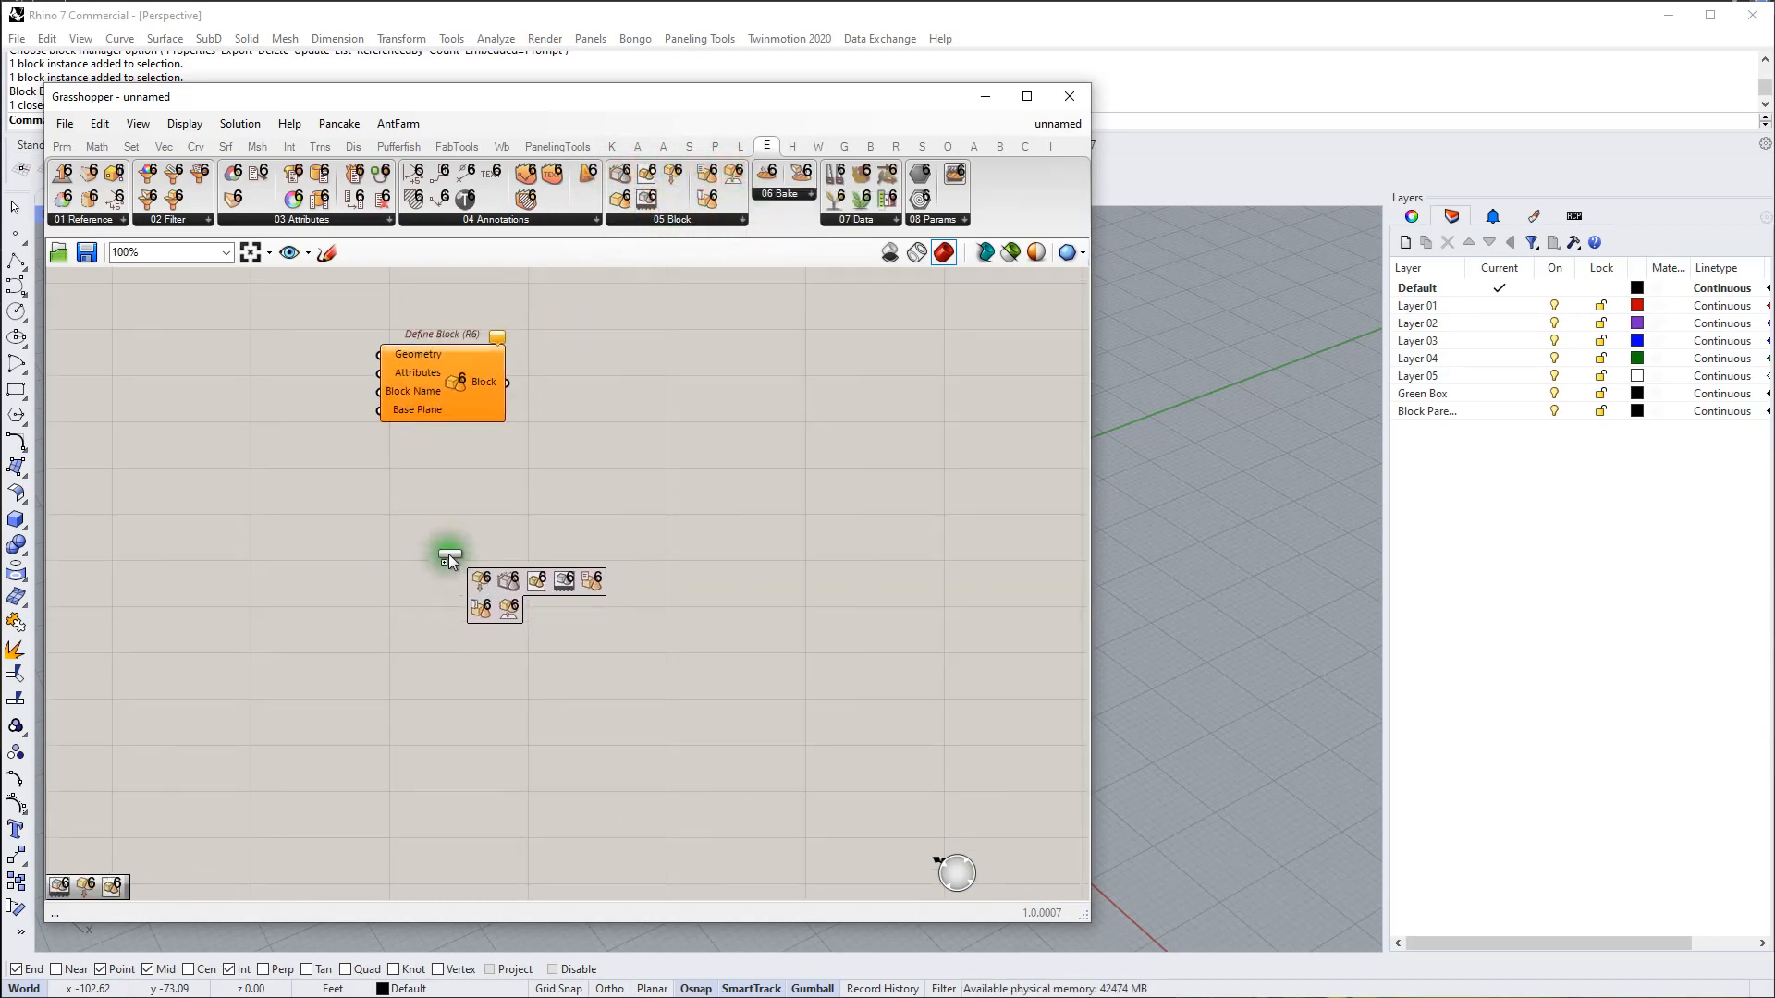
left_click(448, 533)
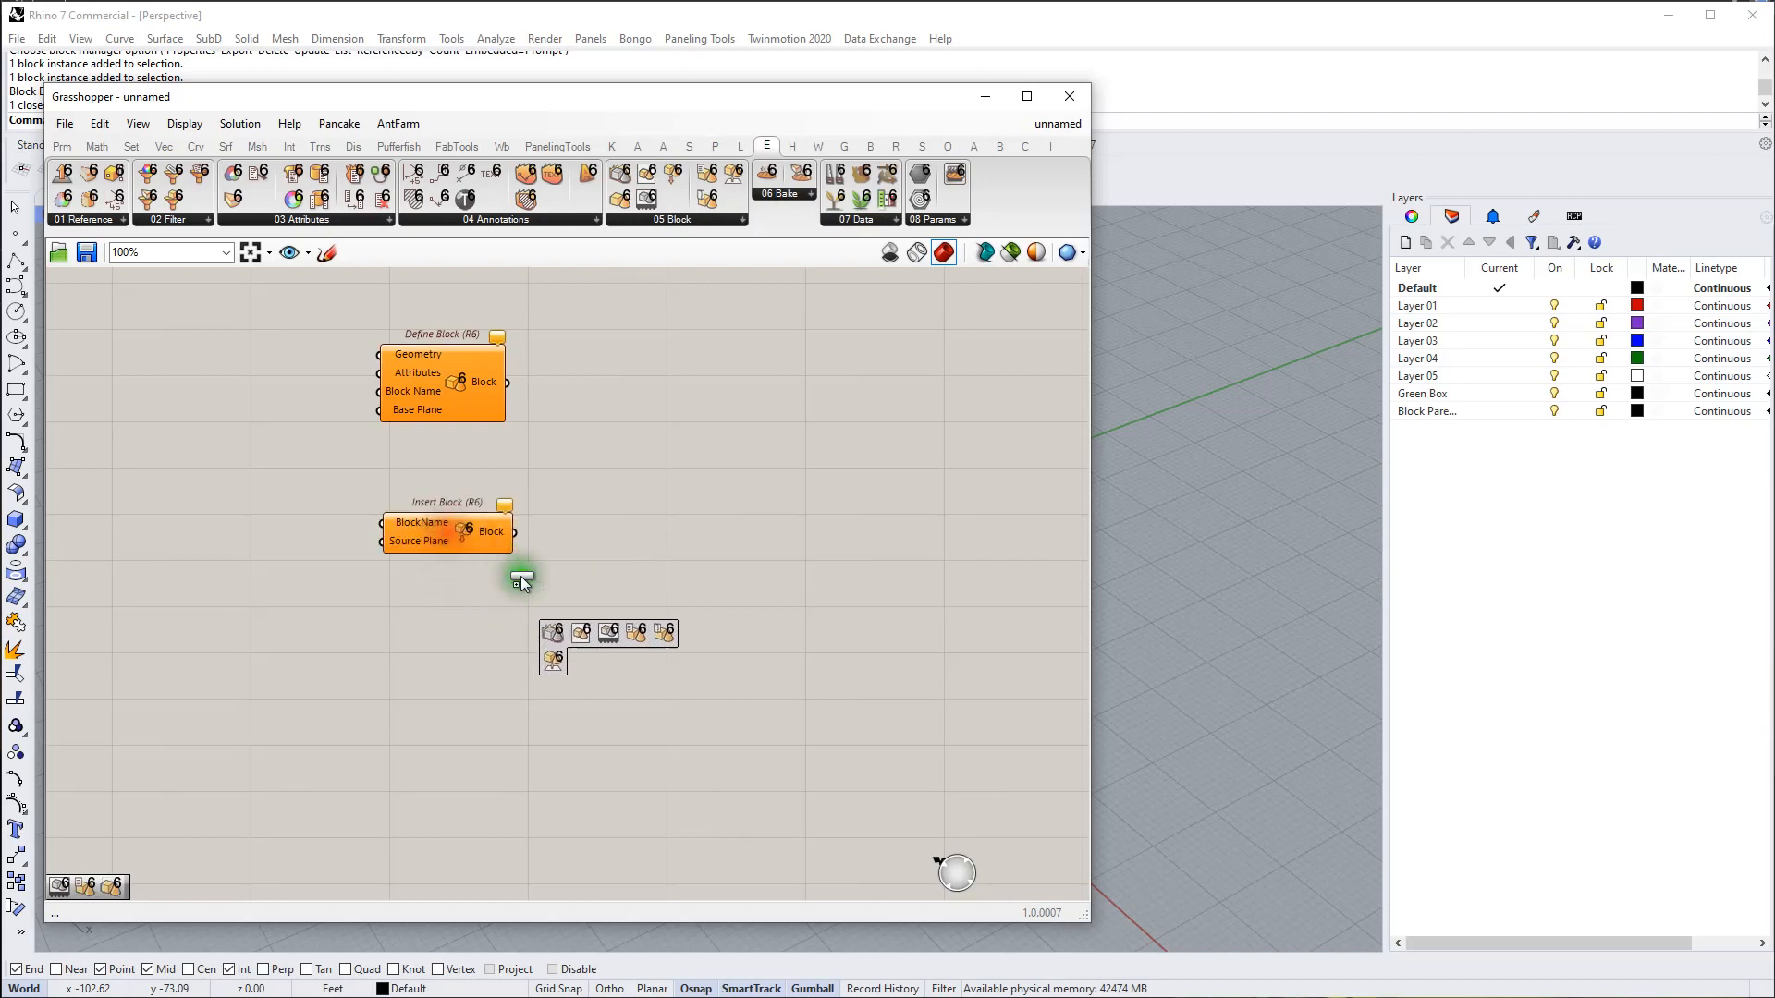
left_click(451, 658)
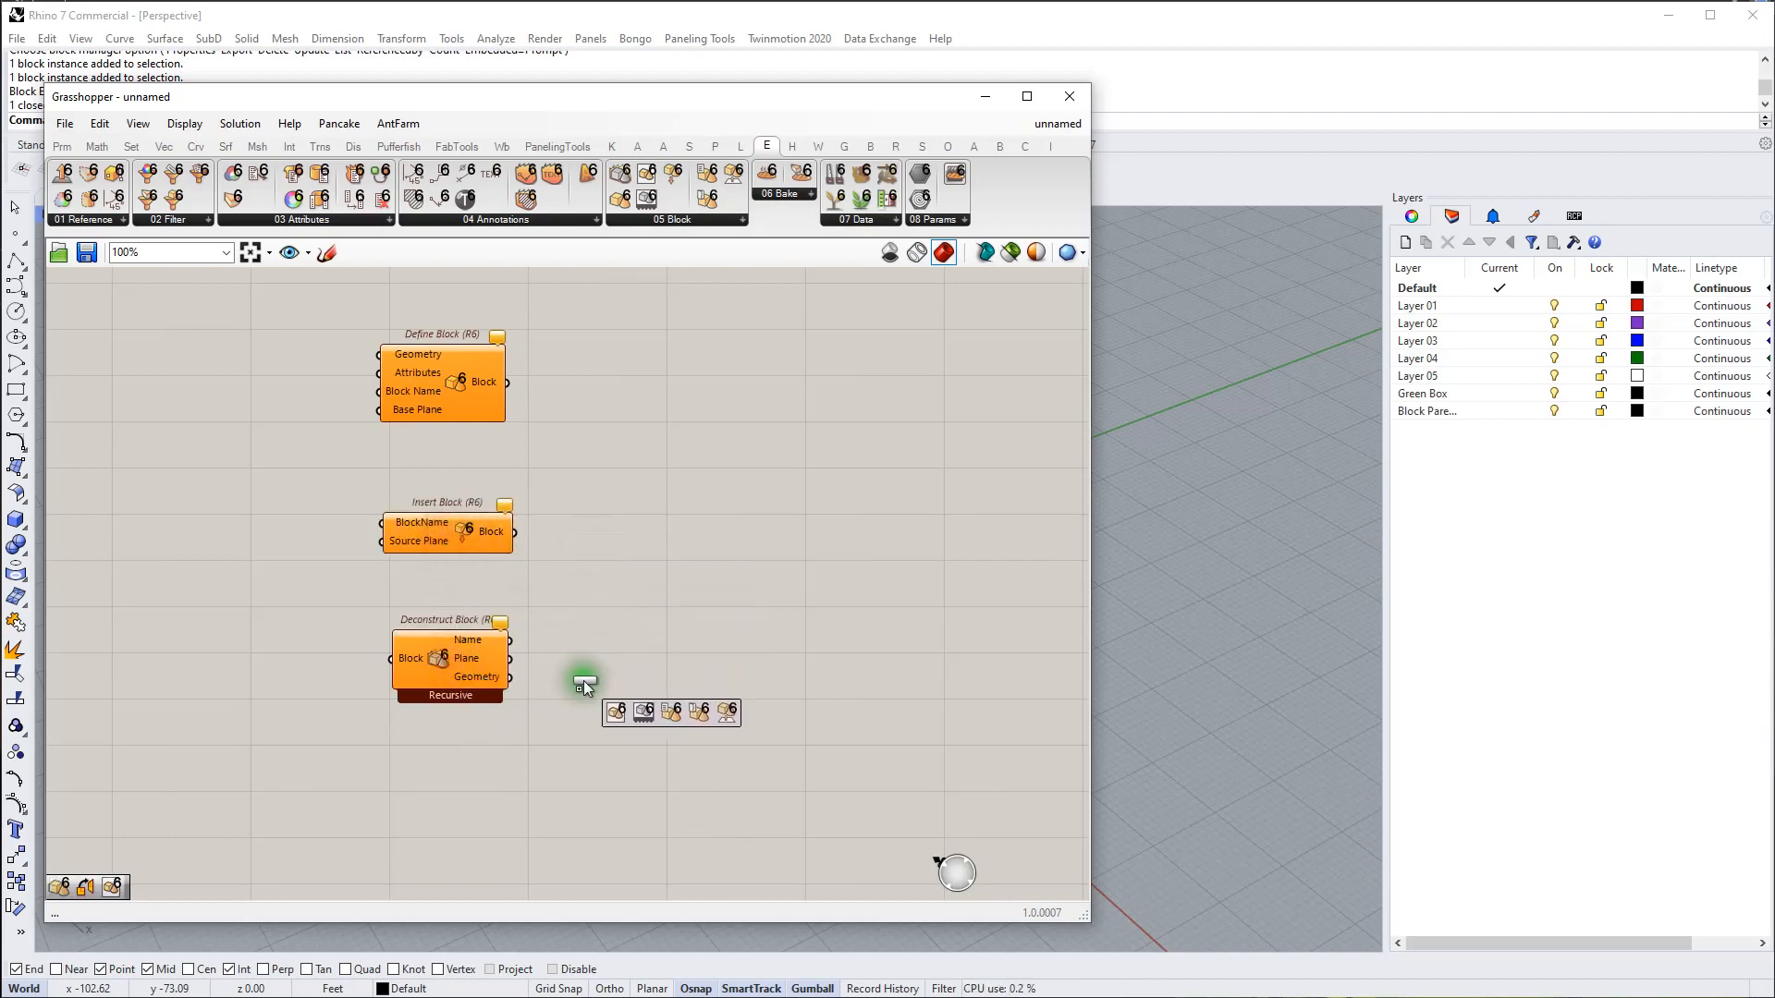
Step: Place the Define Linked Block and Import Linked Block components below Deconstruct Block
scroll(695, 464, "down", 2)
scroll(579, 679, "up", 2)
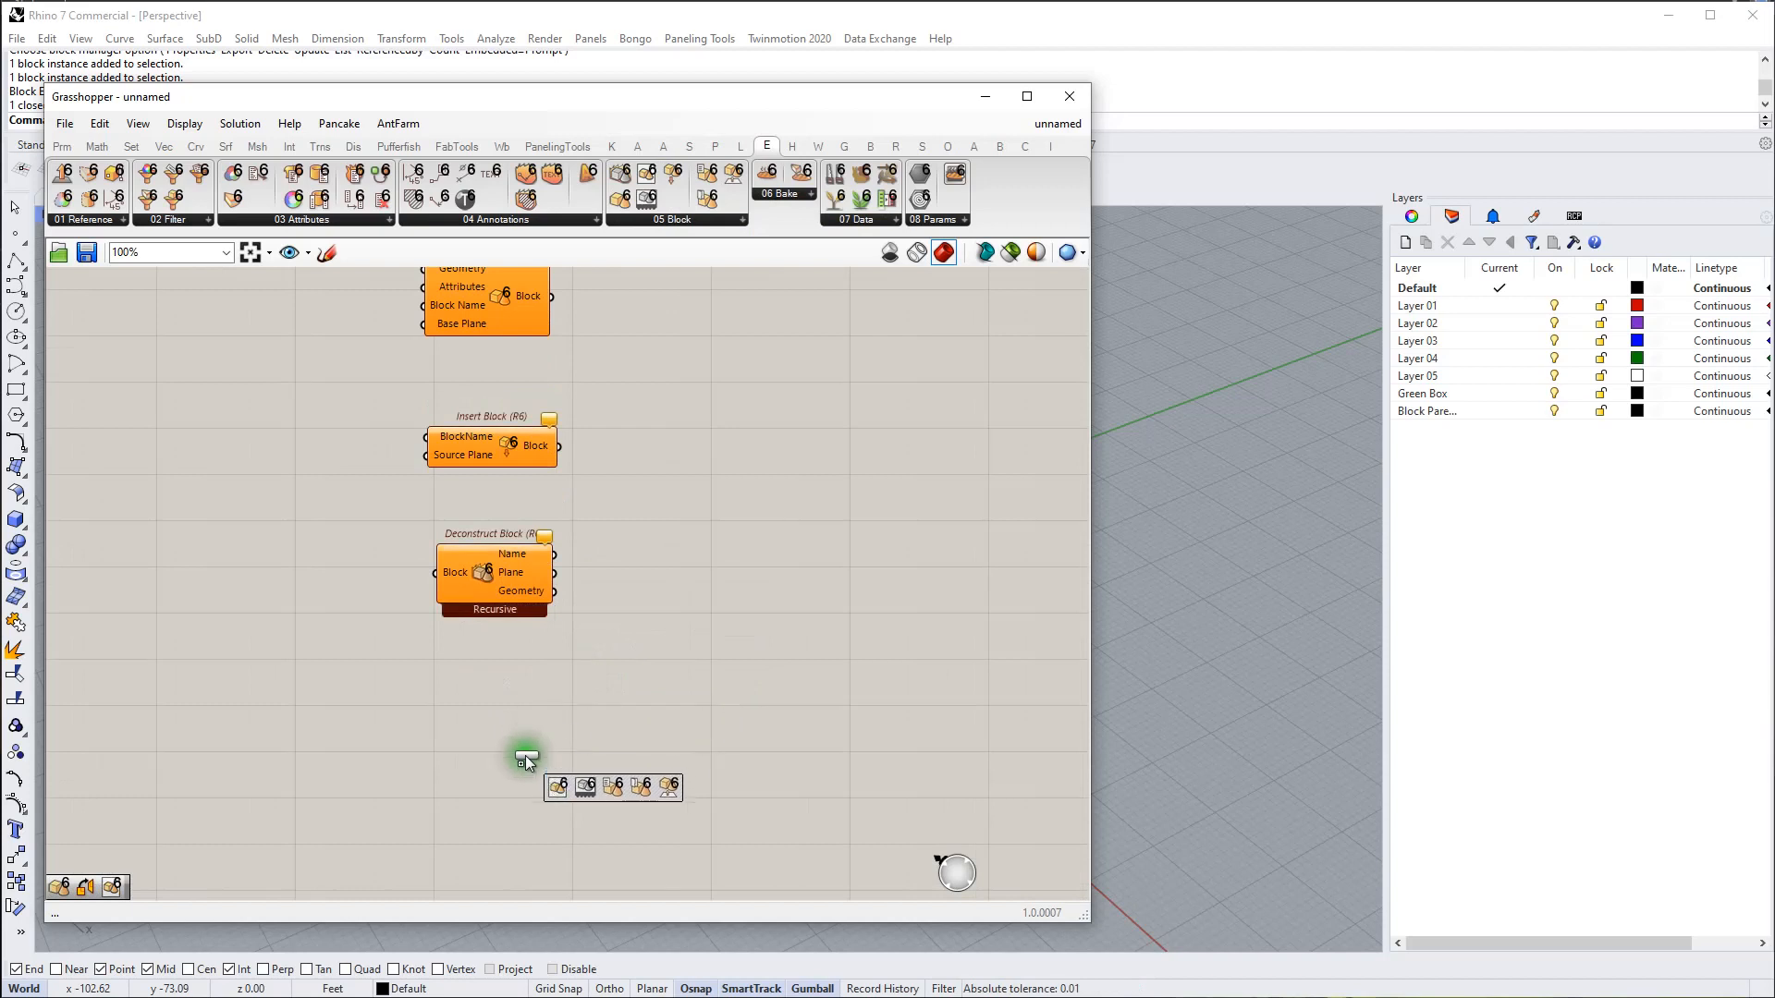
left_click(493, 727)
scroll(660, 439, "down", 1)
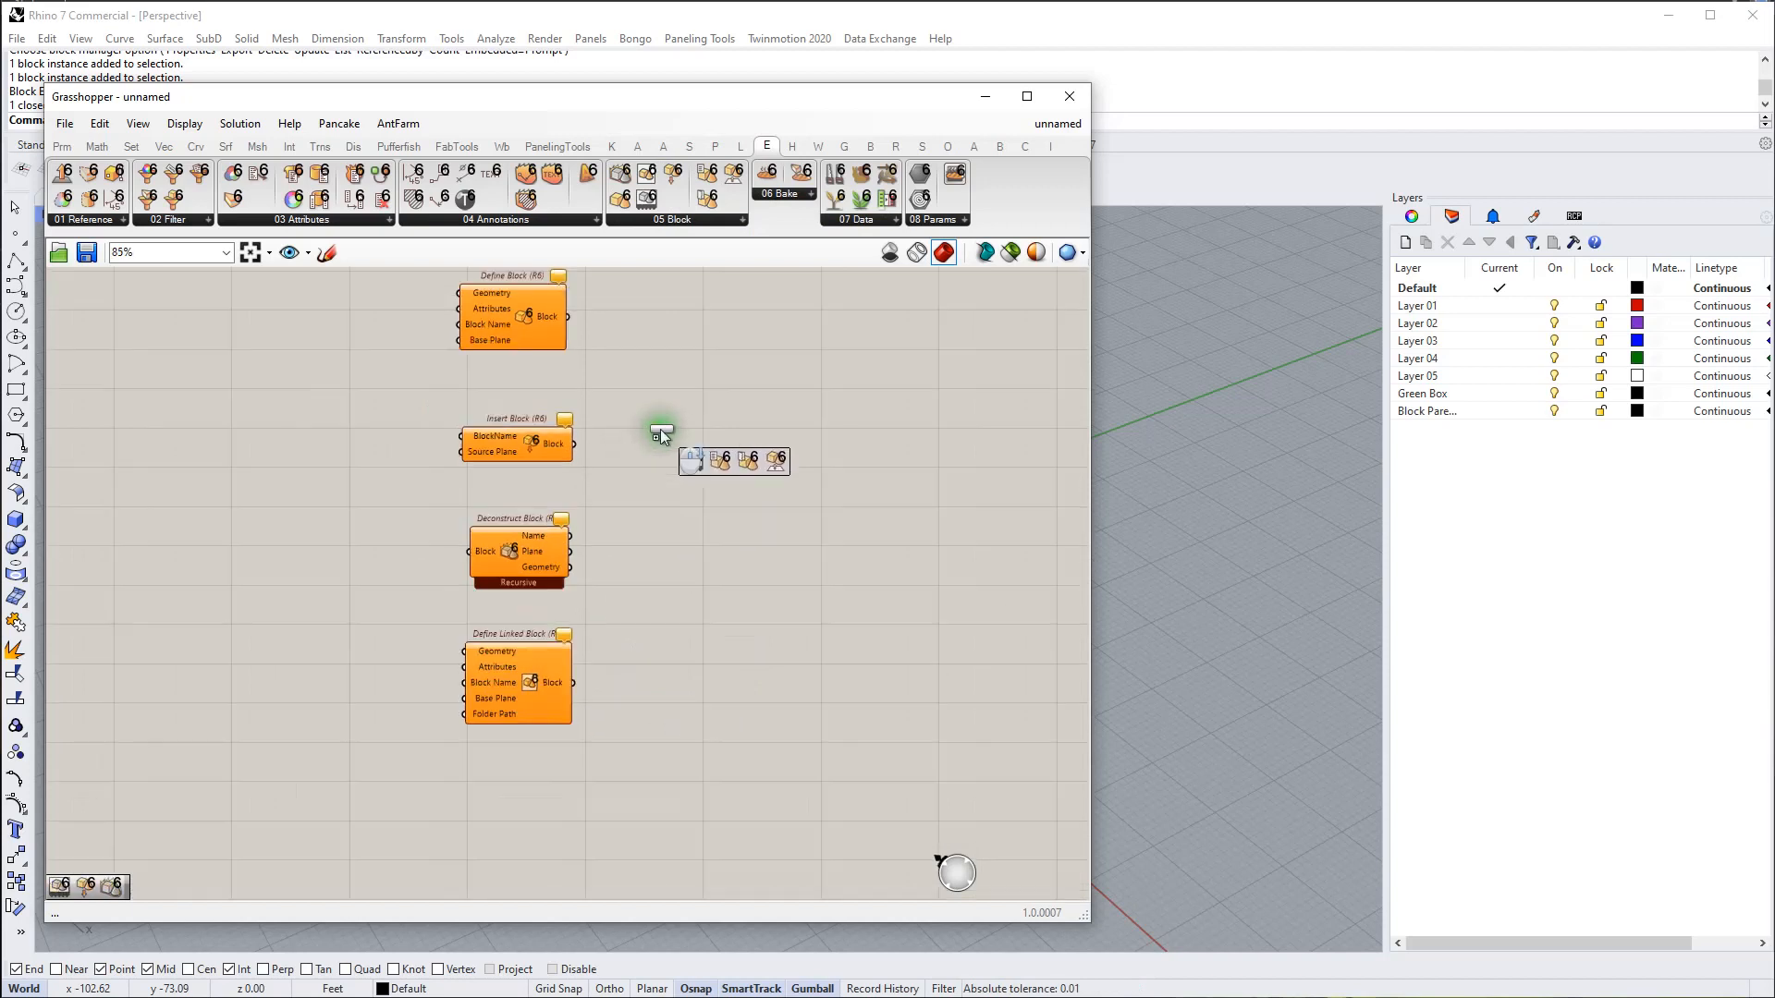
left_click(522, 804)
scroll(607, 791, "up", 2)
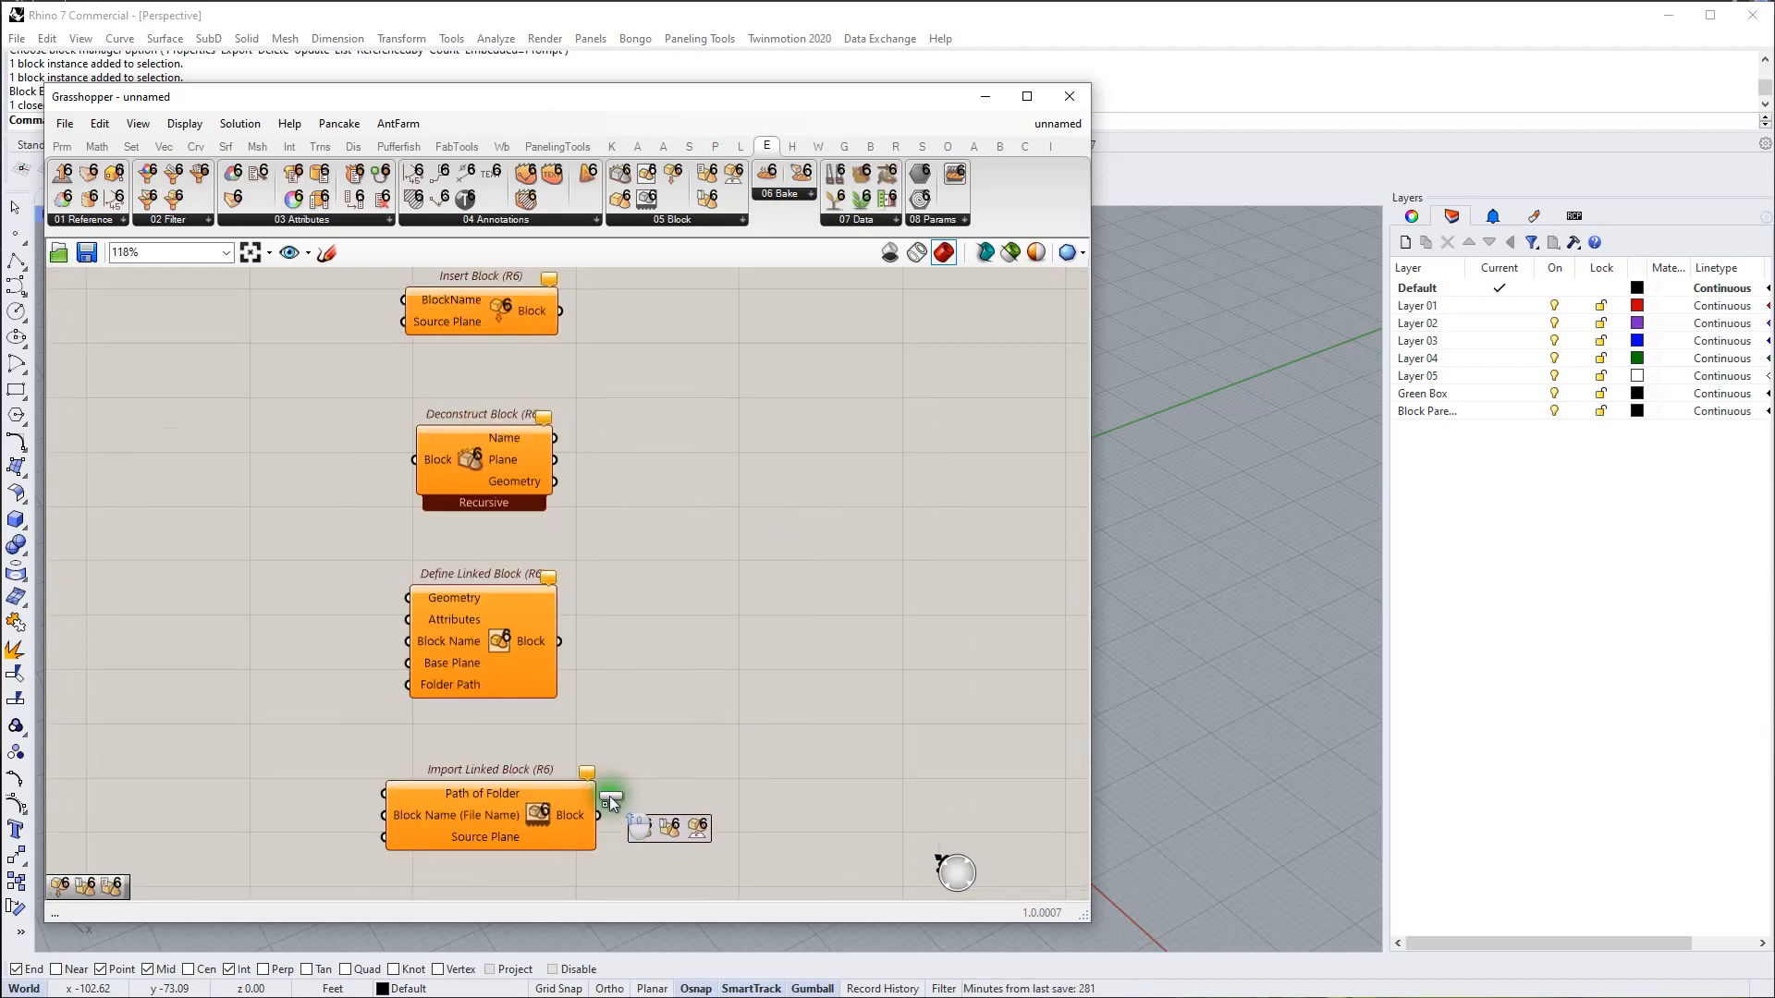
scroll(602, 737, "down", 3)
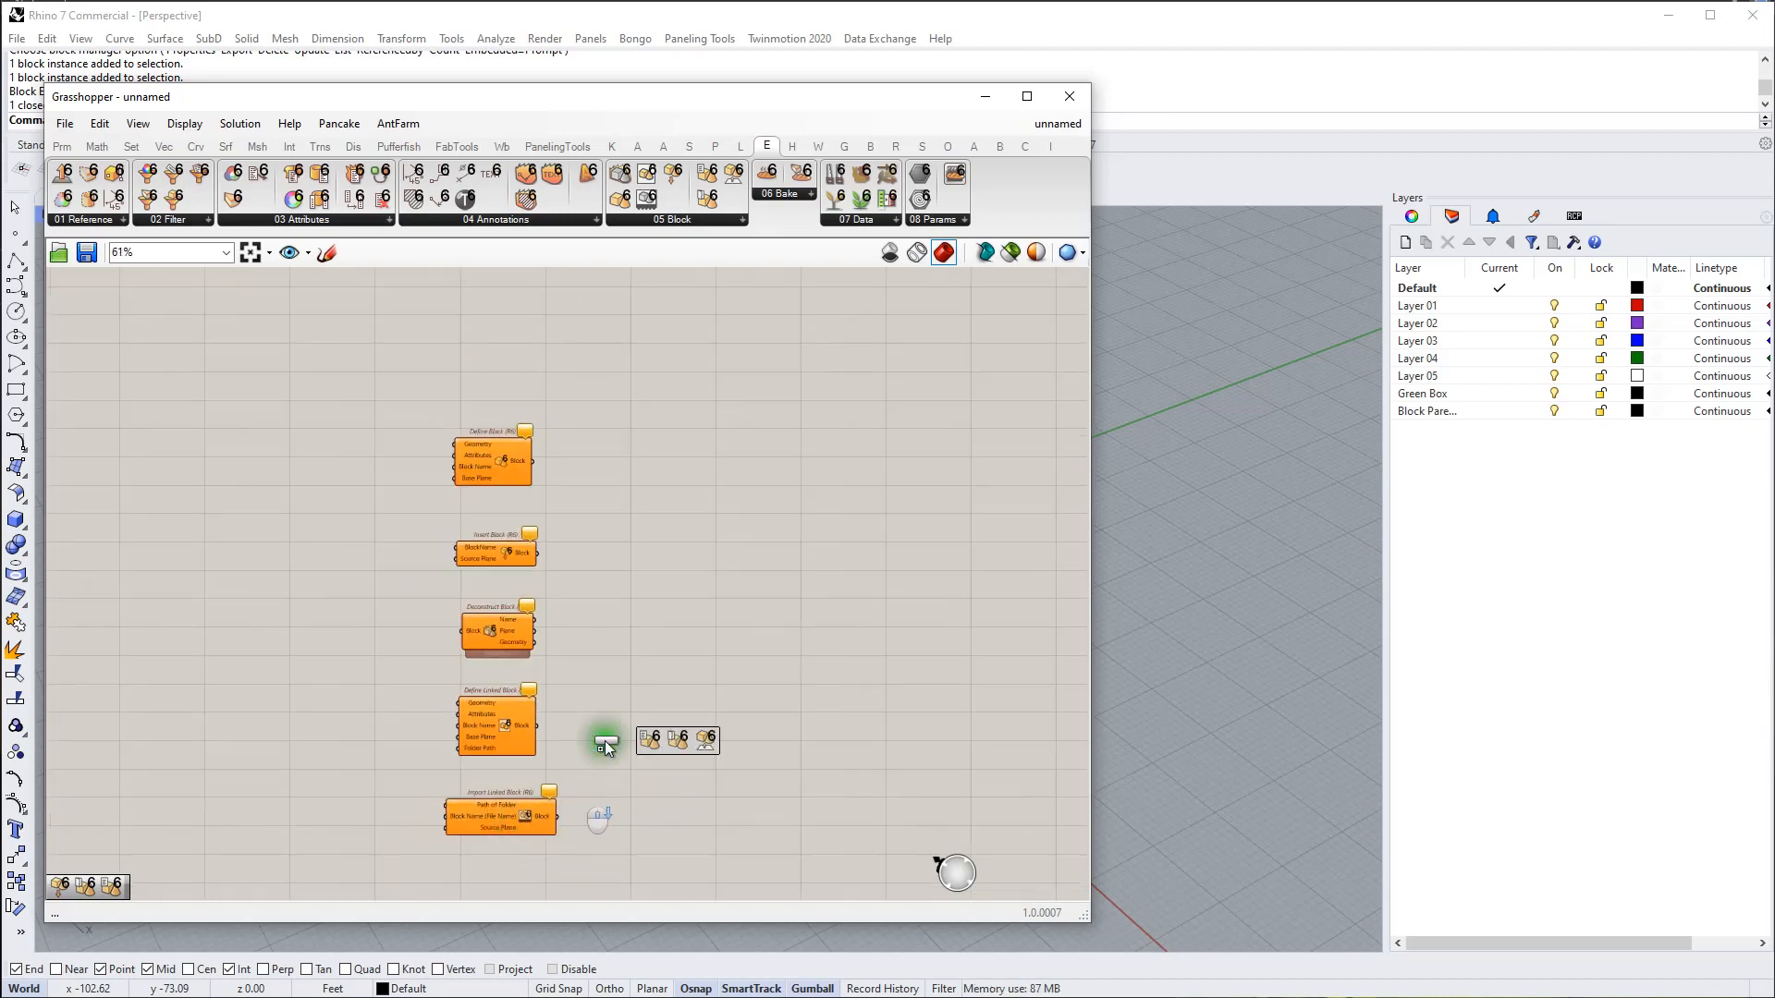
Step: Place List Block Document, List Block Folder and Reference Block by Name in a second column beside the other block components
scroll(685, 503, "up", 2)
left_click(660, 473)
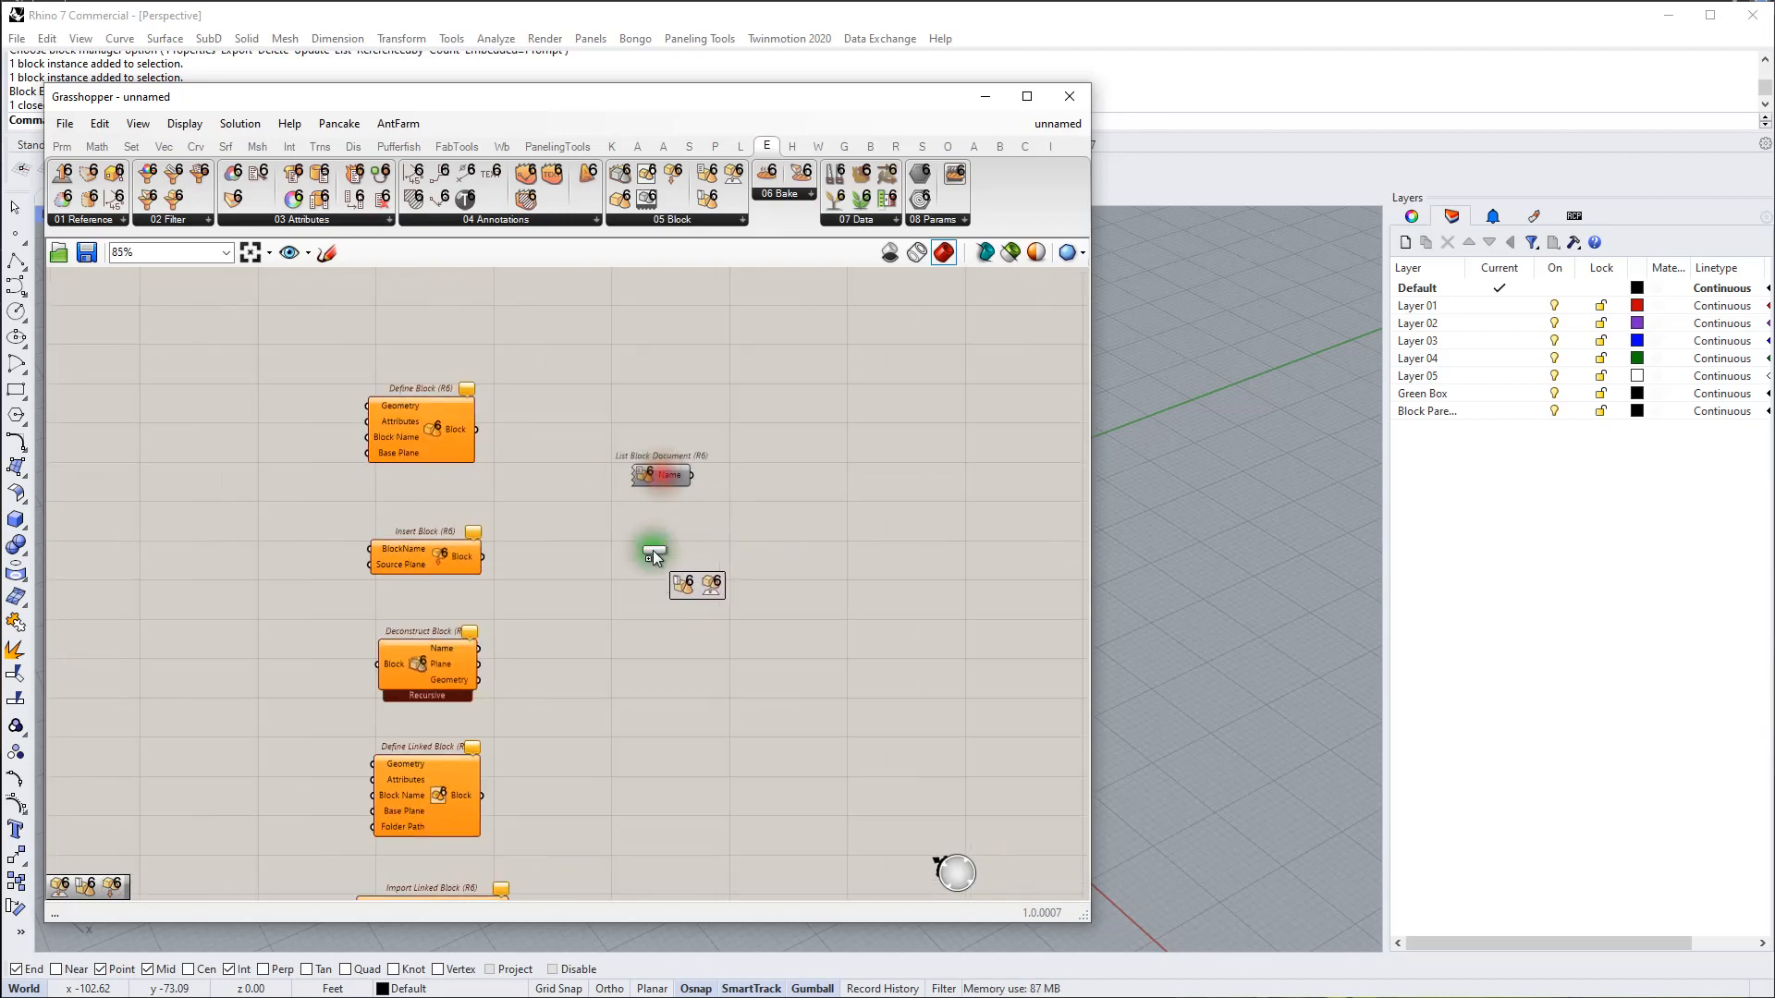
scroll(674, 523, "up", 2)
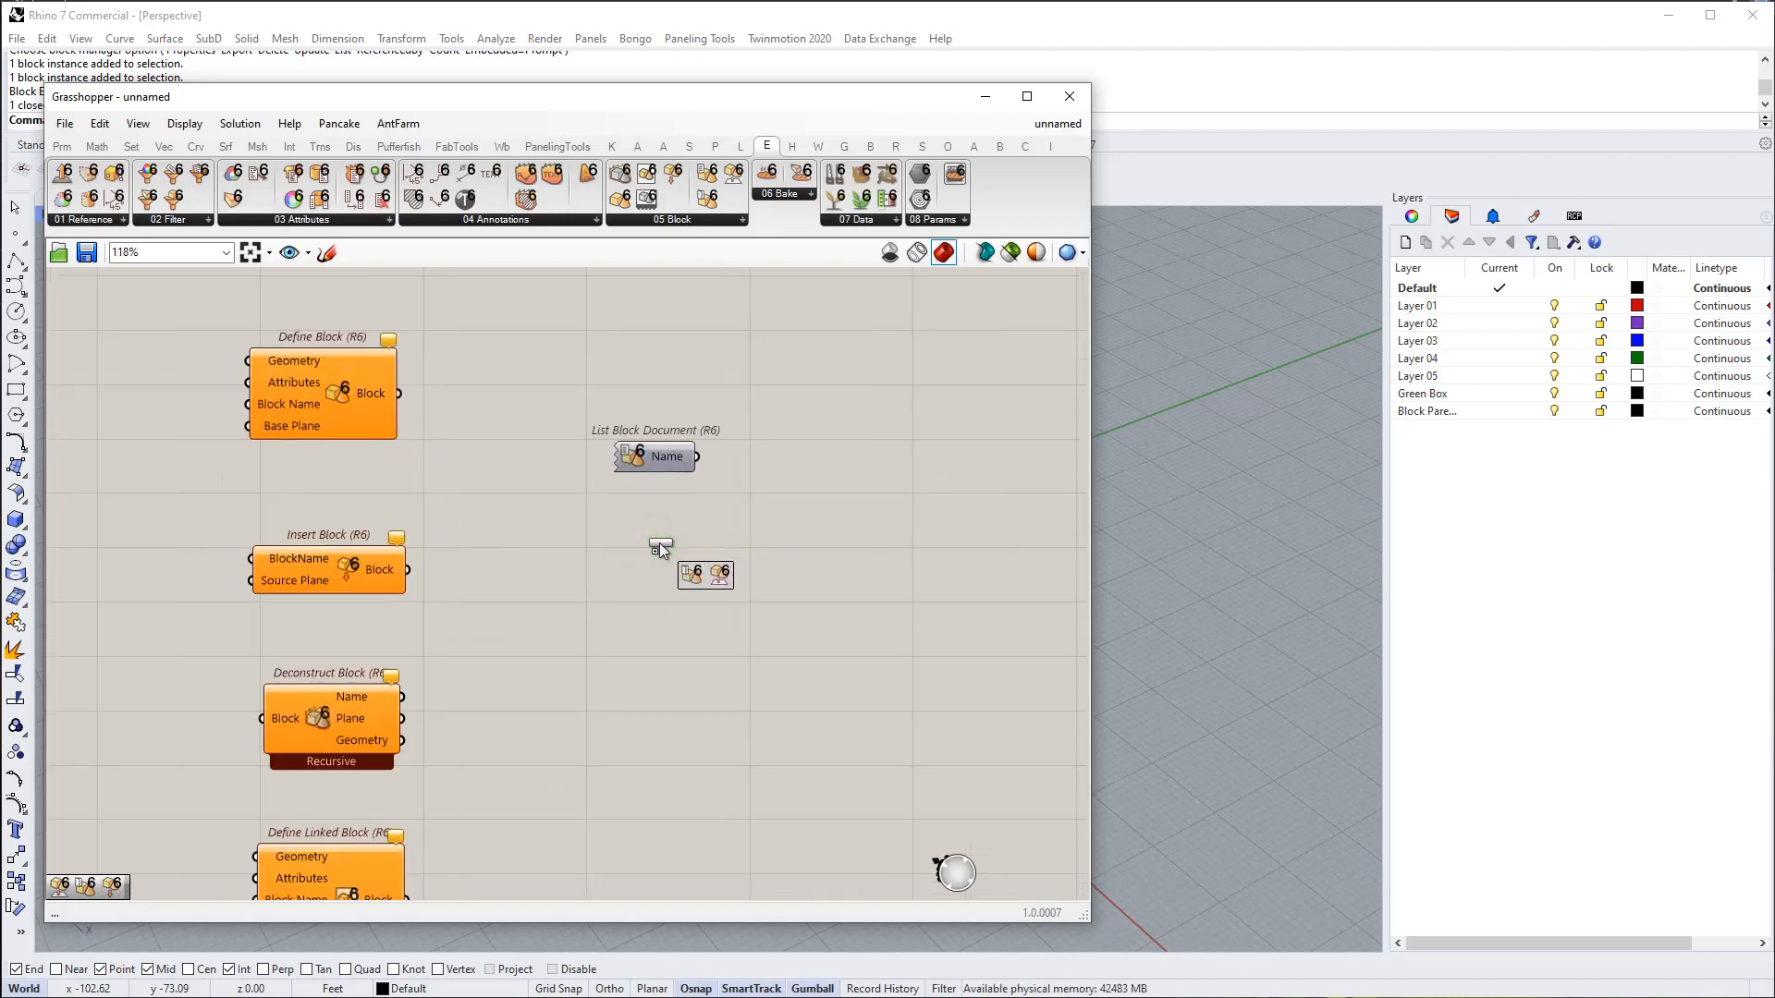
left_click(658, 592)
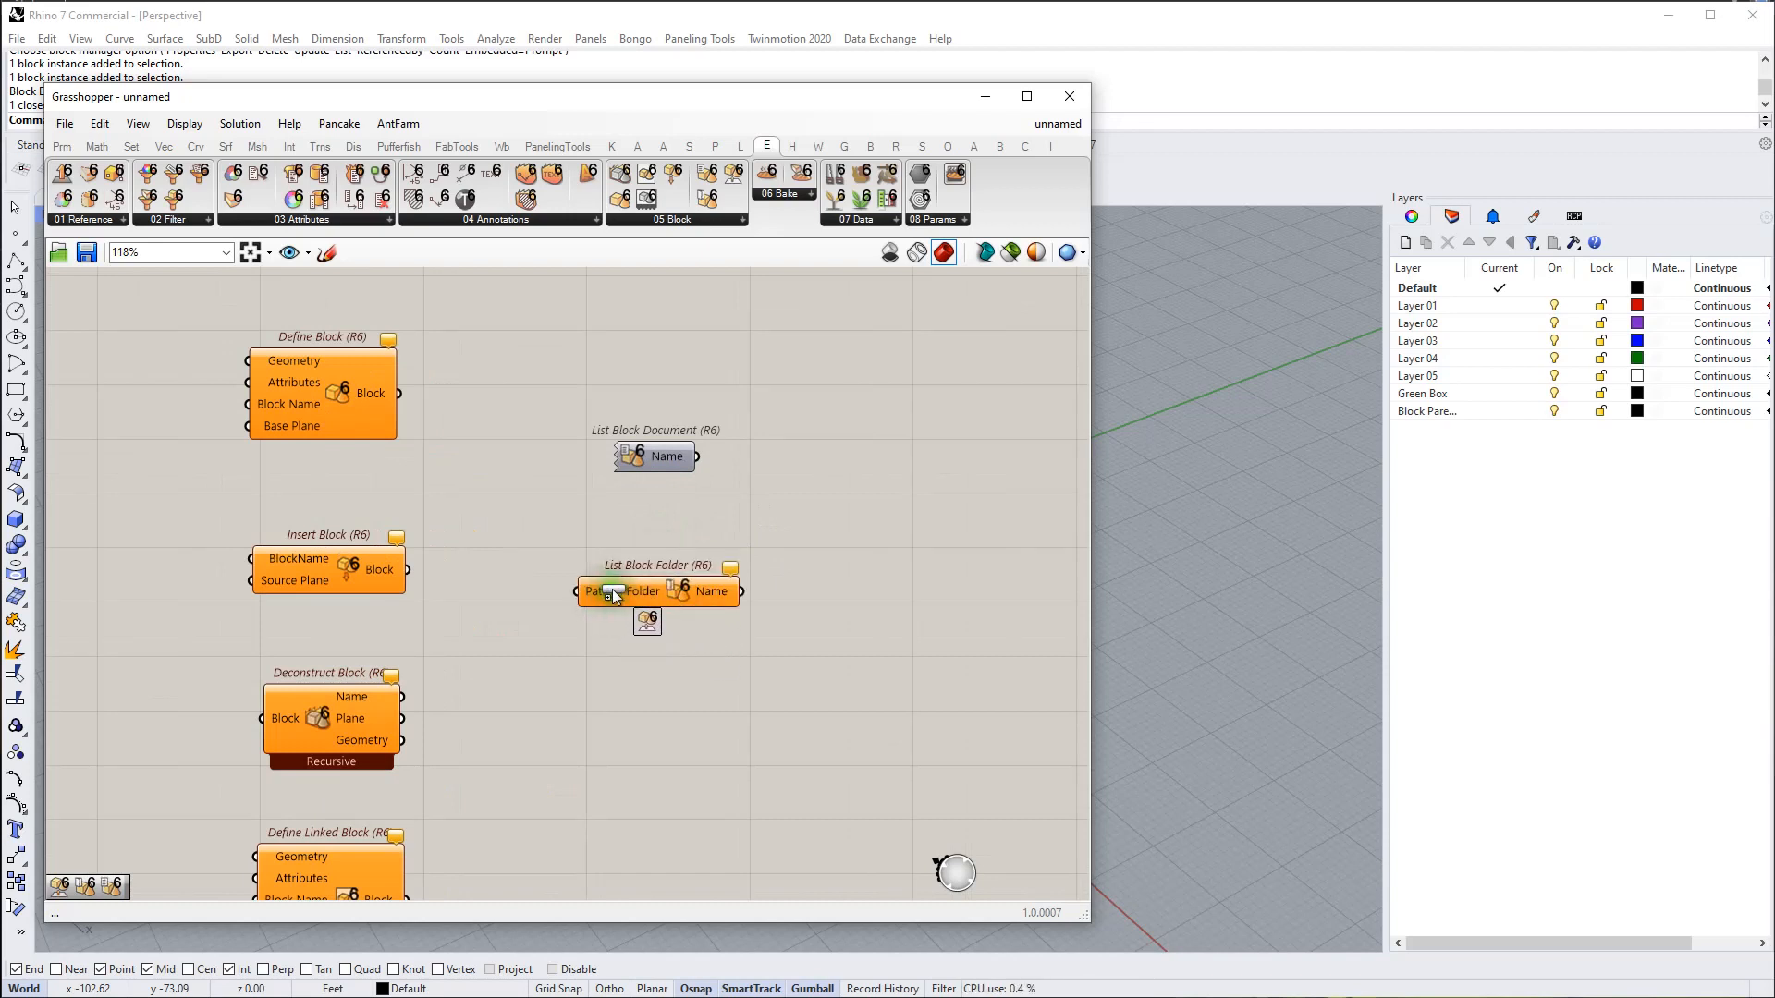
scroll(638, 606, "down", 2)
left_click(656, 656)
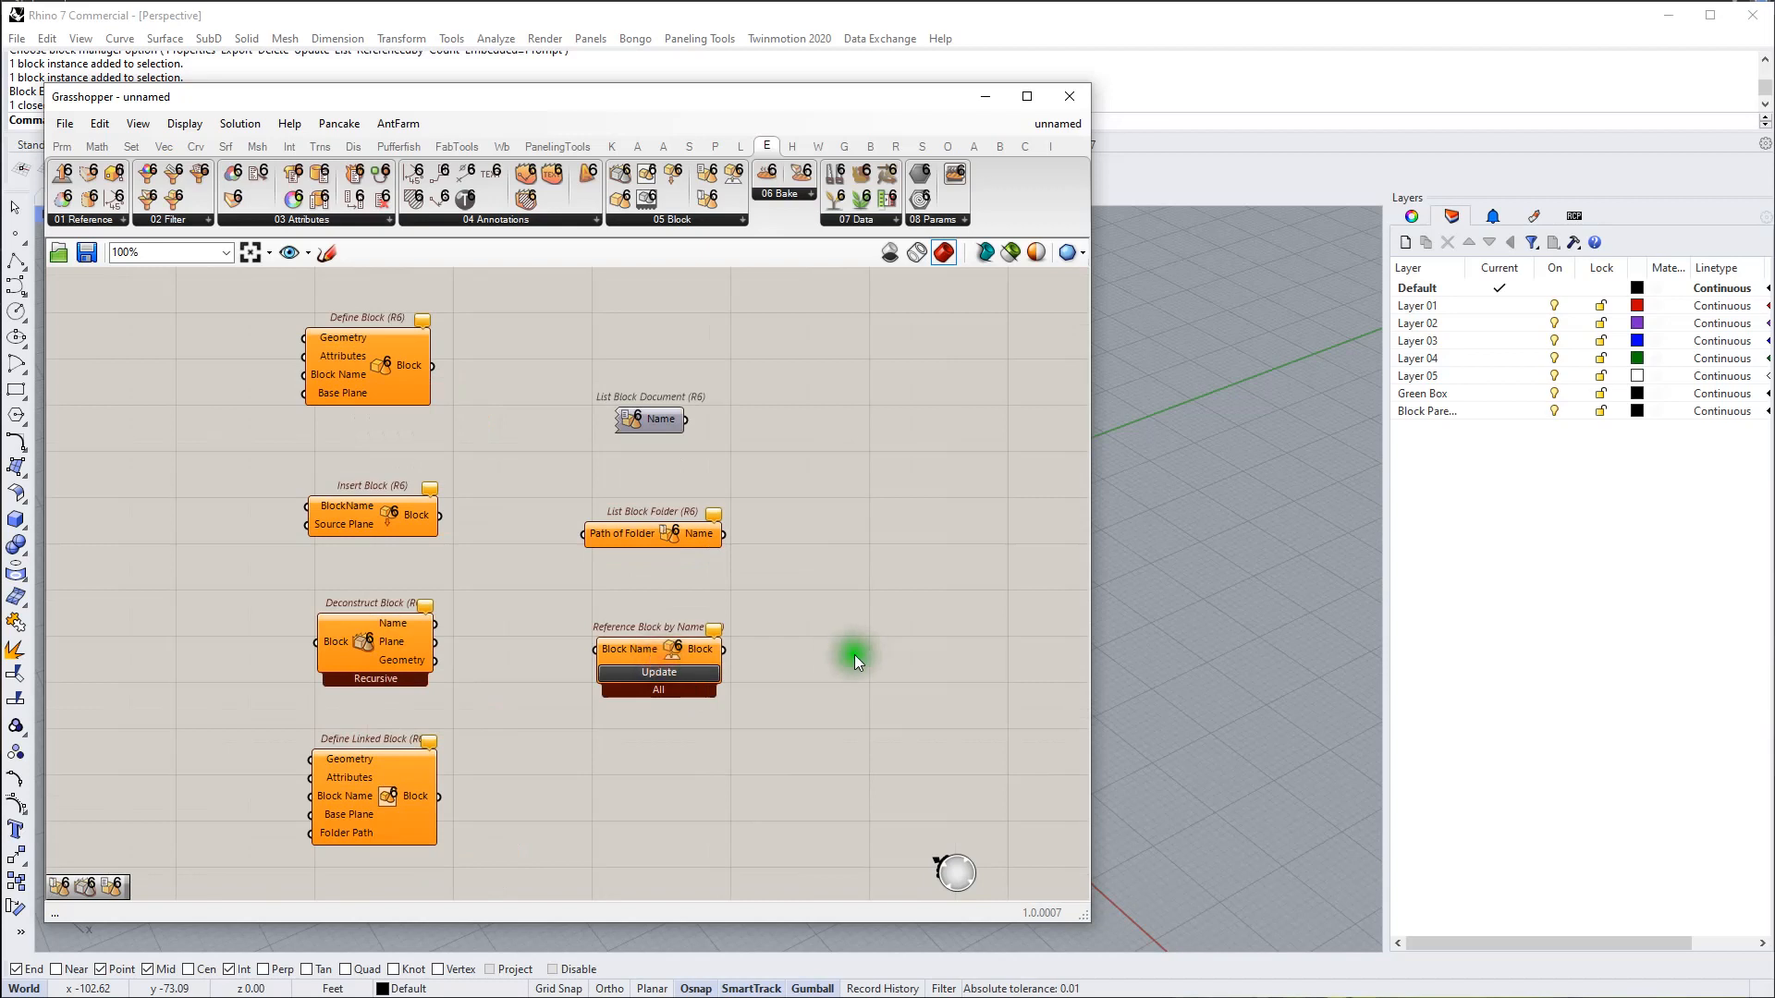
Step: Move the Define Block component away from the other block components into an empty area of the canvas
scroll(656, 570, "down", 2)
mouse_move(795, 592)
right_mouse_down()
mouse_move(555, 547)
mouse_move(554, 515)
mouse_move(468, 496)
mouse_move(496, 499)
right_mouse_up()
left_click(208, 398)
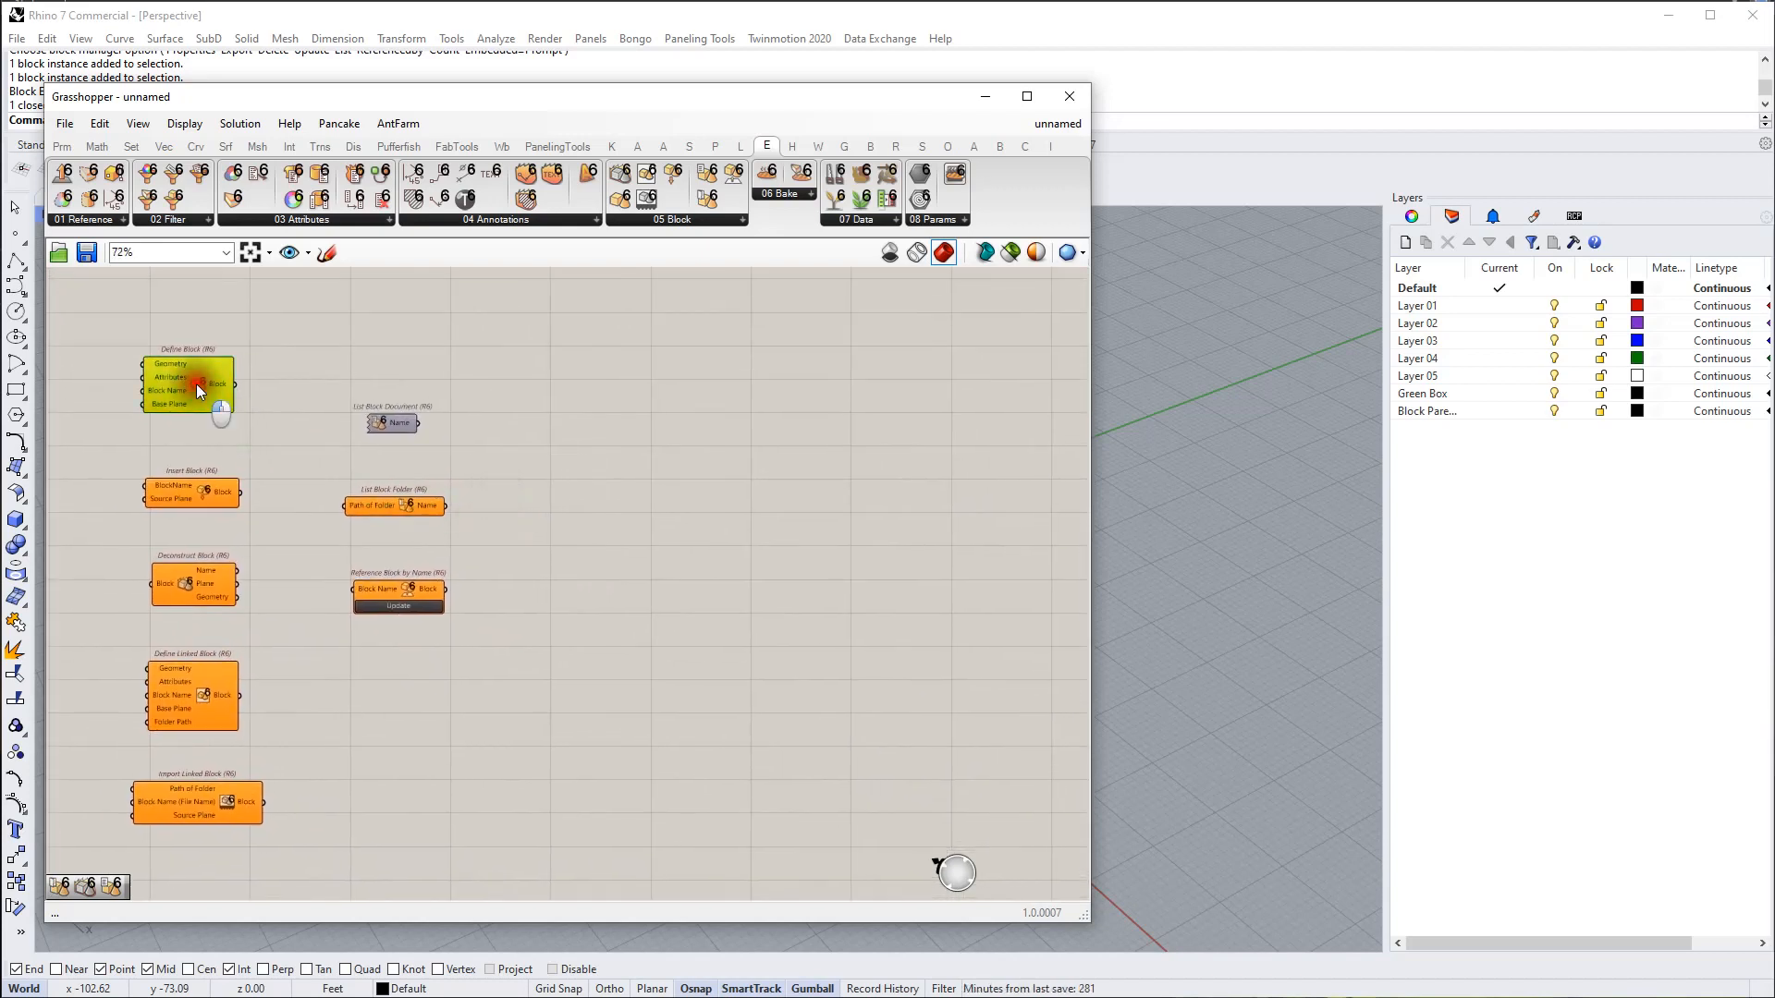
left_click_drag(875, 524, 851, 484)
scroll(580, 469, "up", 4)
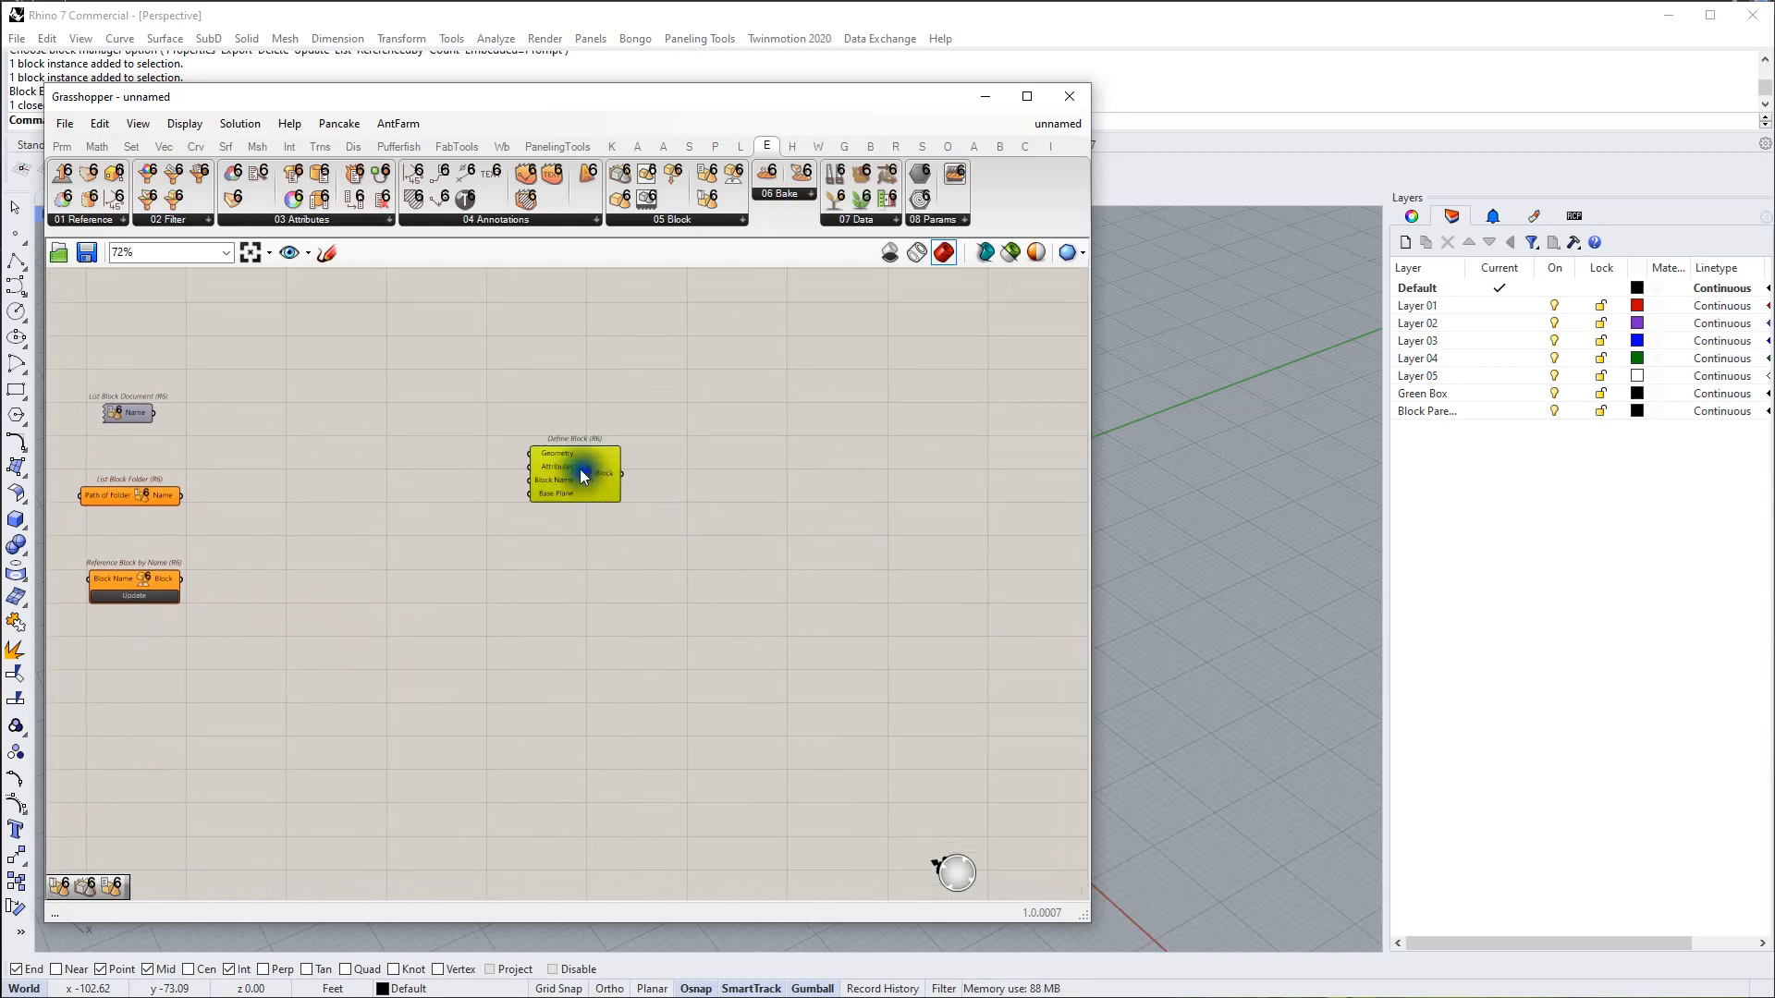
left_click_drag(575, 467, 656, 443)
Step: Examine the descriptions of Define Block's inputs, including Block Name and Base Plane
scroll(651, 445, "down", 2)
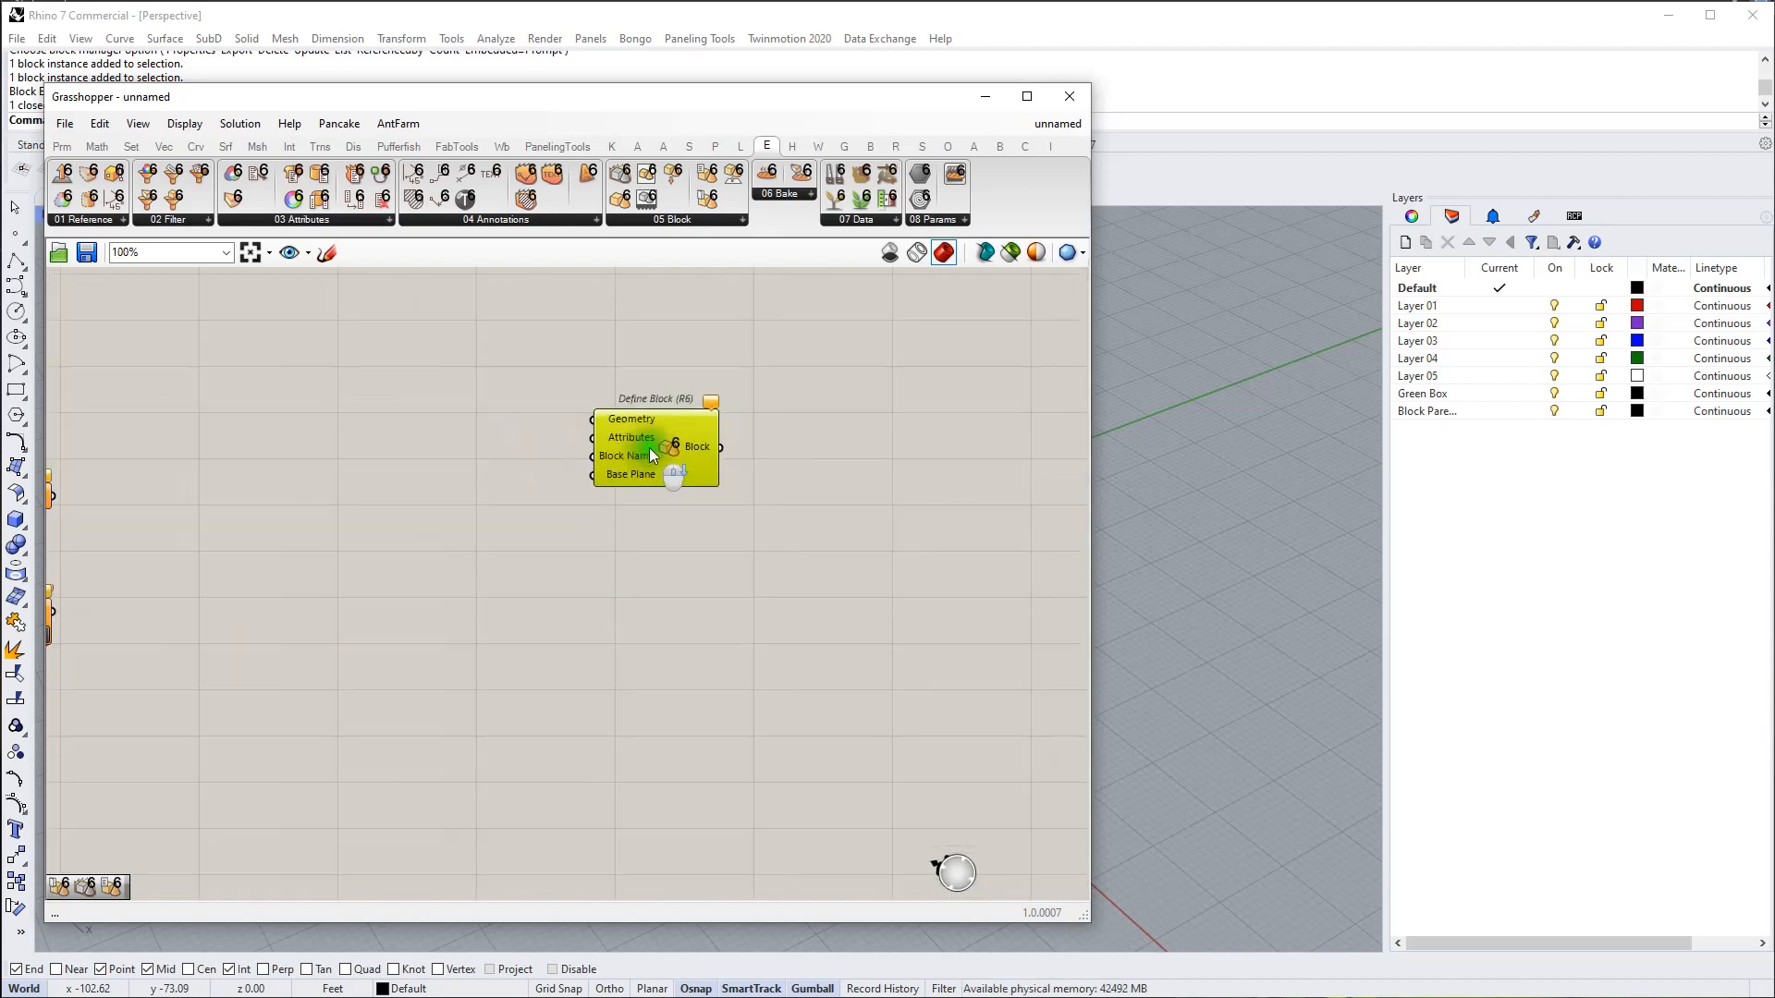
scroll(633, 461, "up", 2)
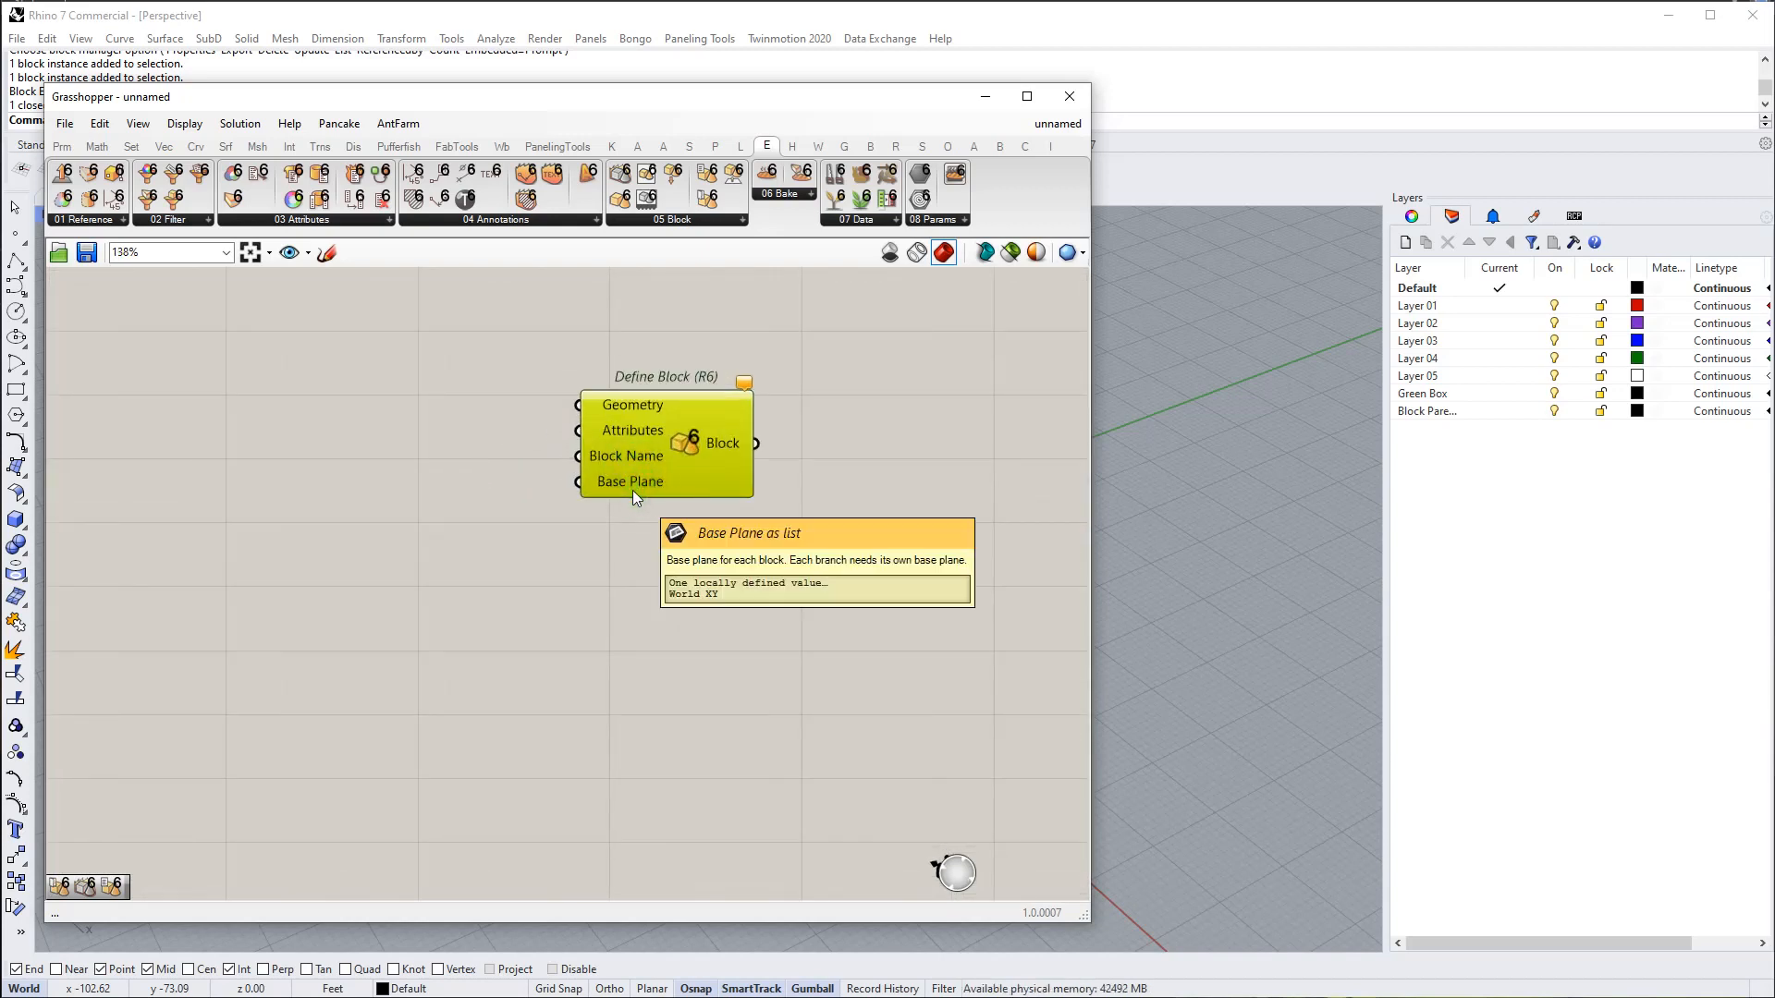
left_click_drag(645, 451, 668, 462)
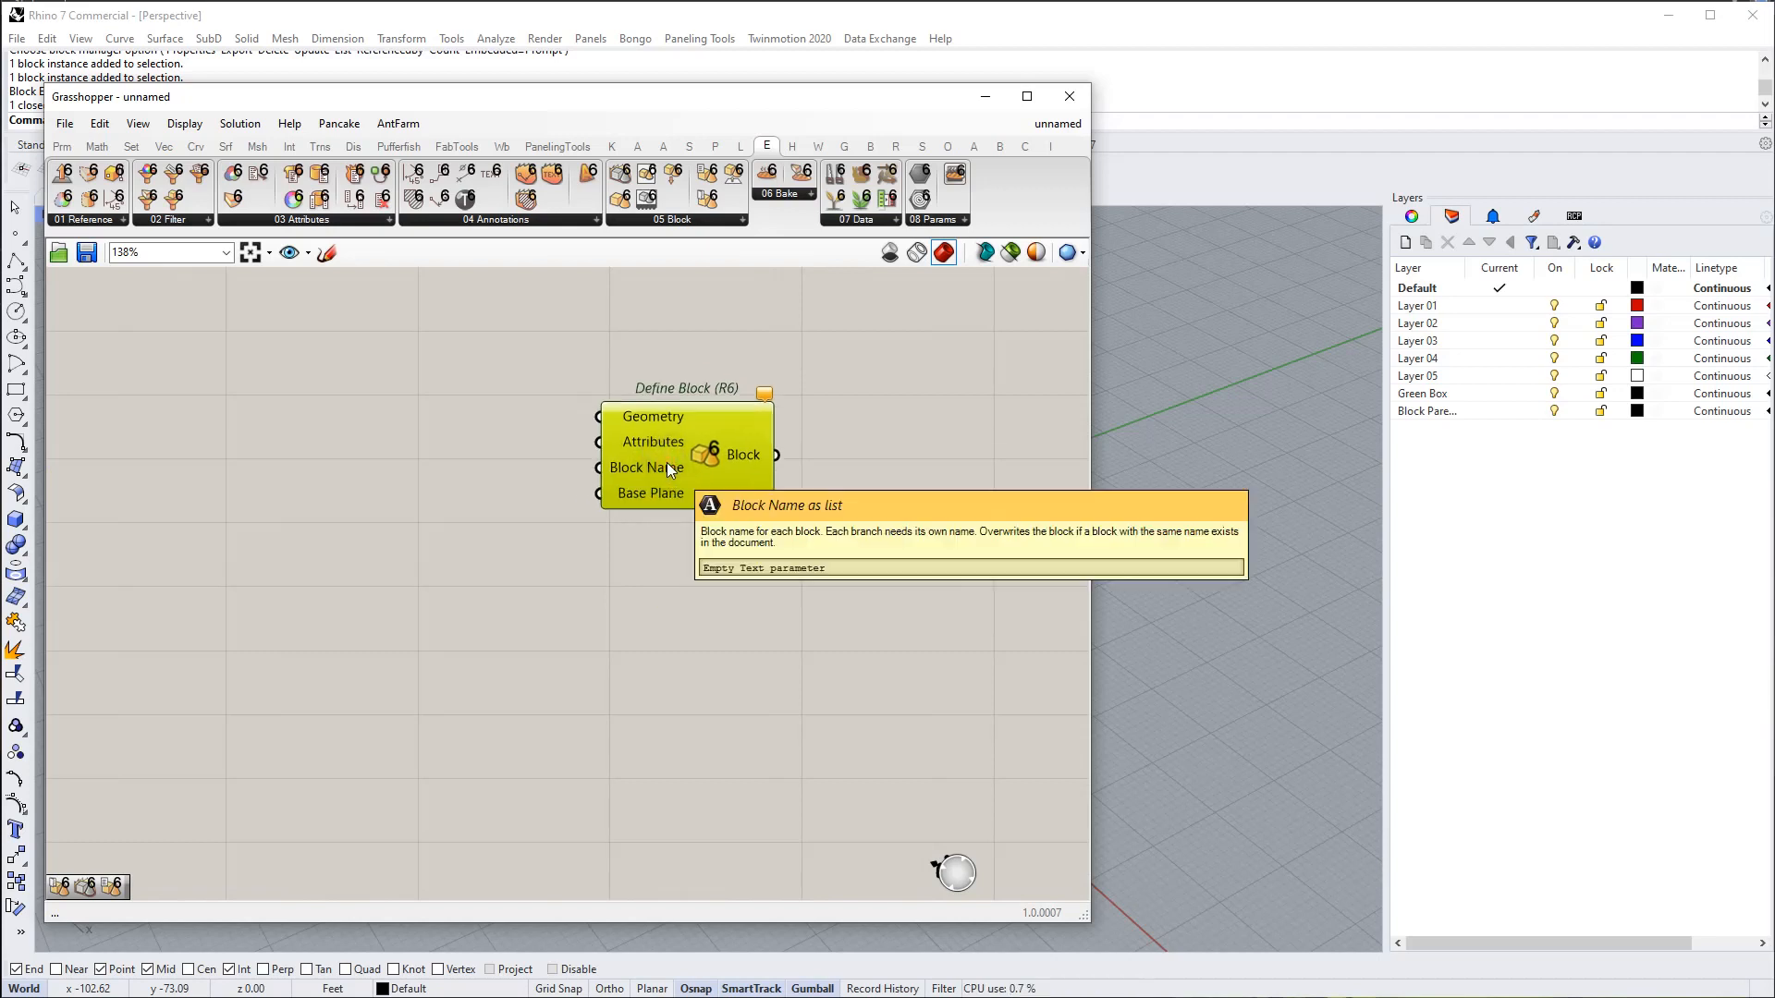
left_click(667, 467)
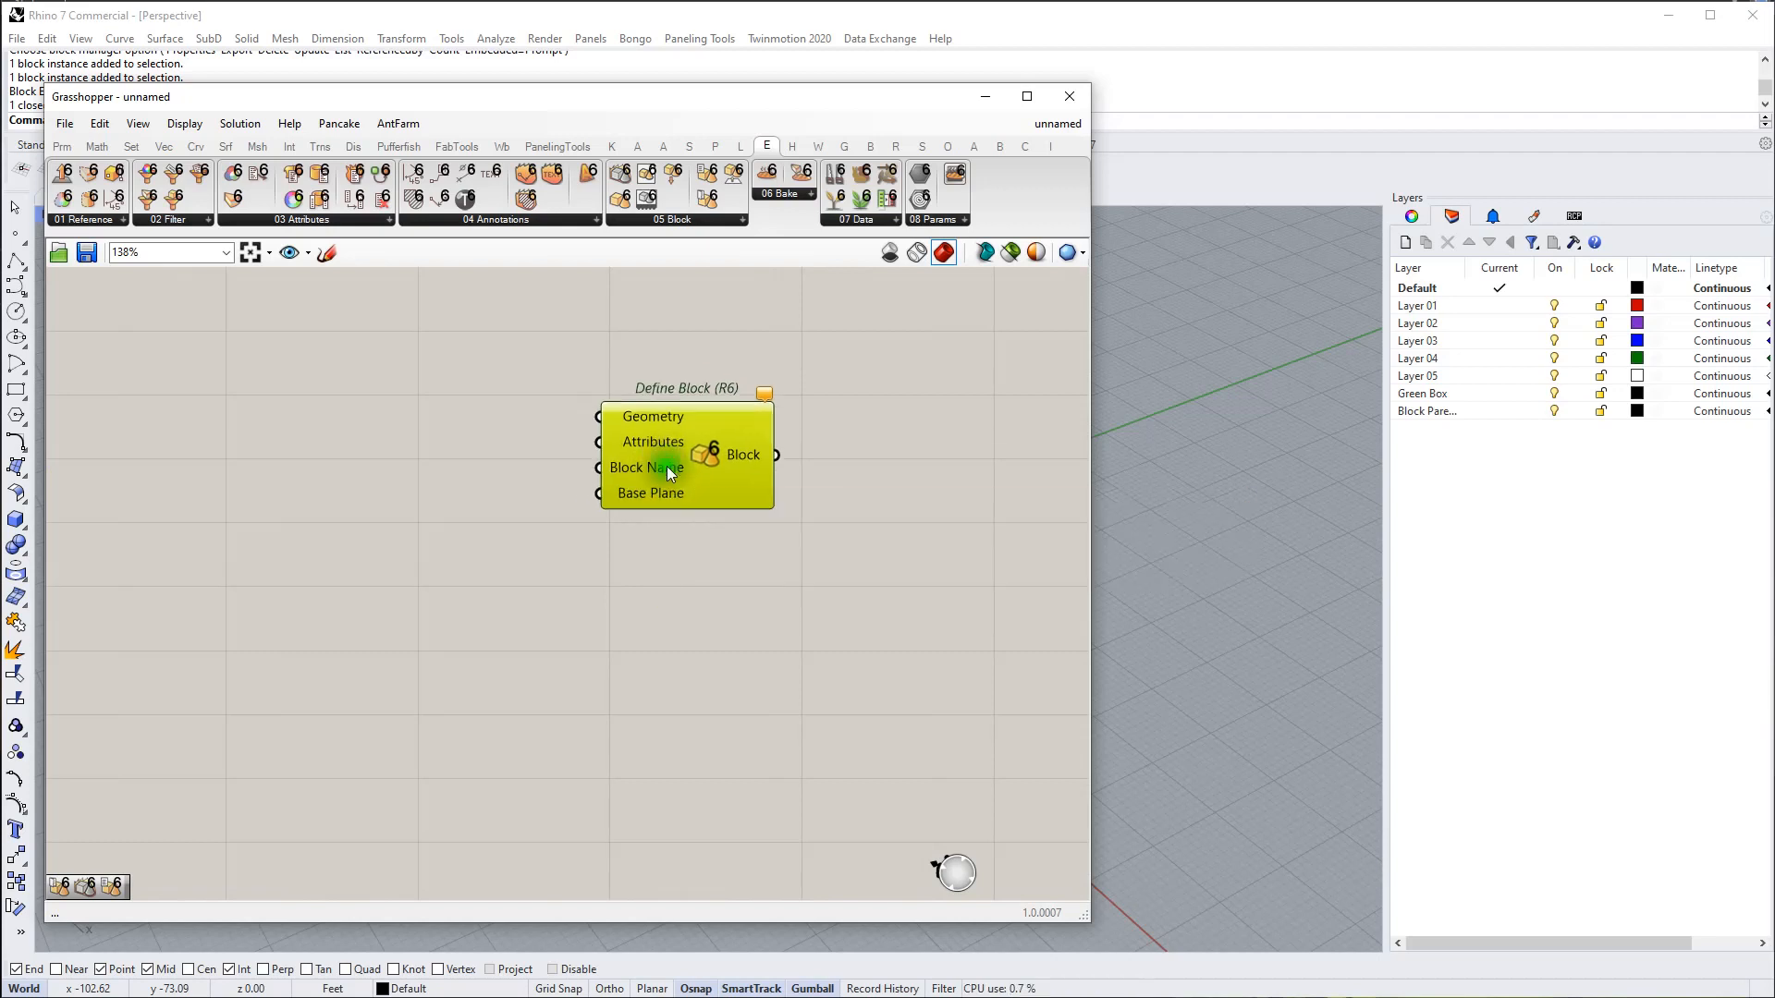
left_click(625, 498)
scroll(631, 505, "down", 2)
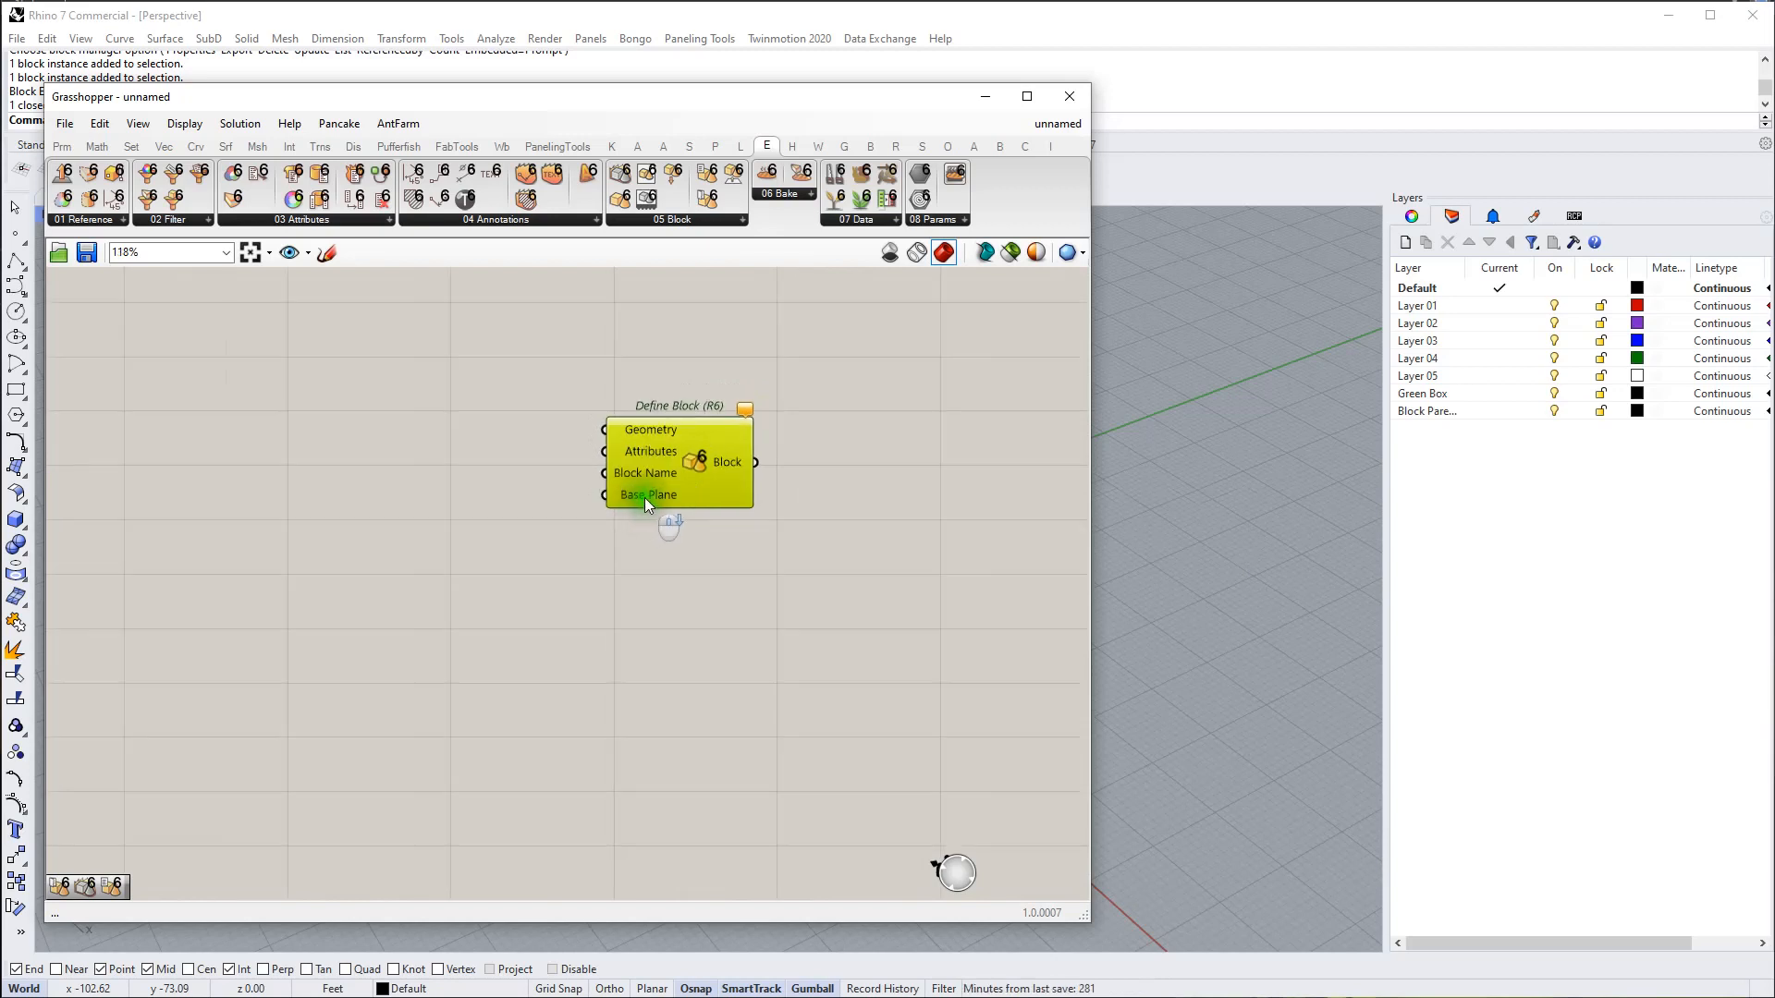
left_click(1453, 516)
right_click_drag(614, 520, 731, 527)
Step: Add a Rectangle component and position it ahead of Define Block
left_click(496, 380)
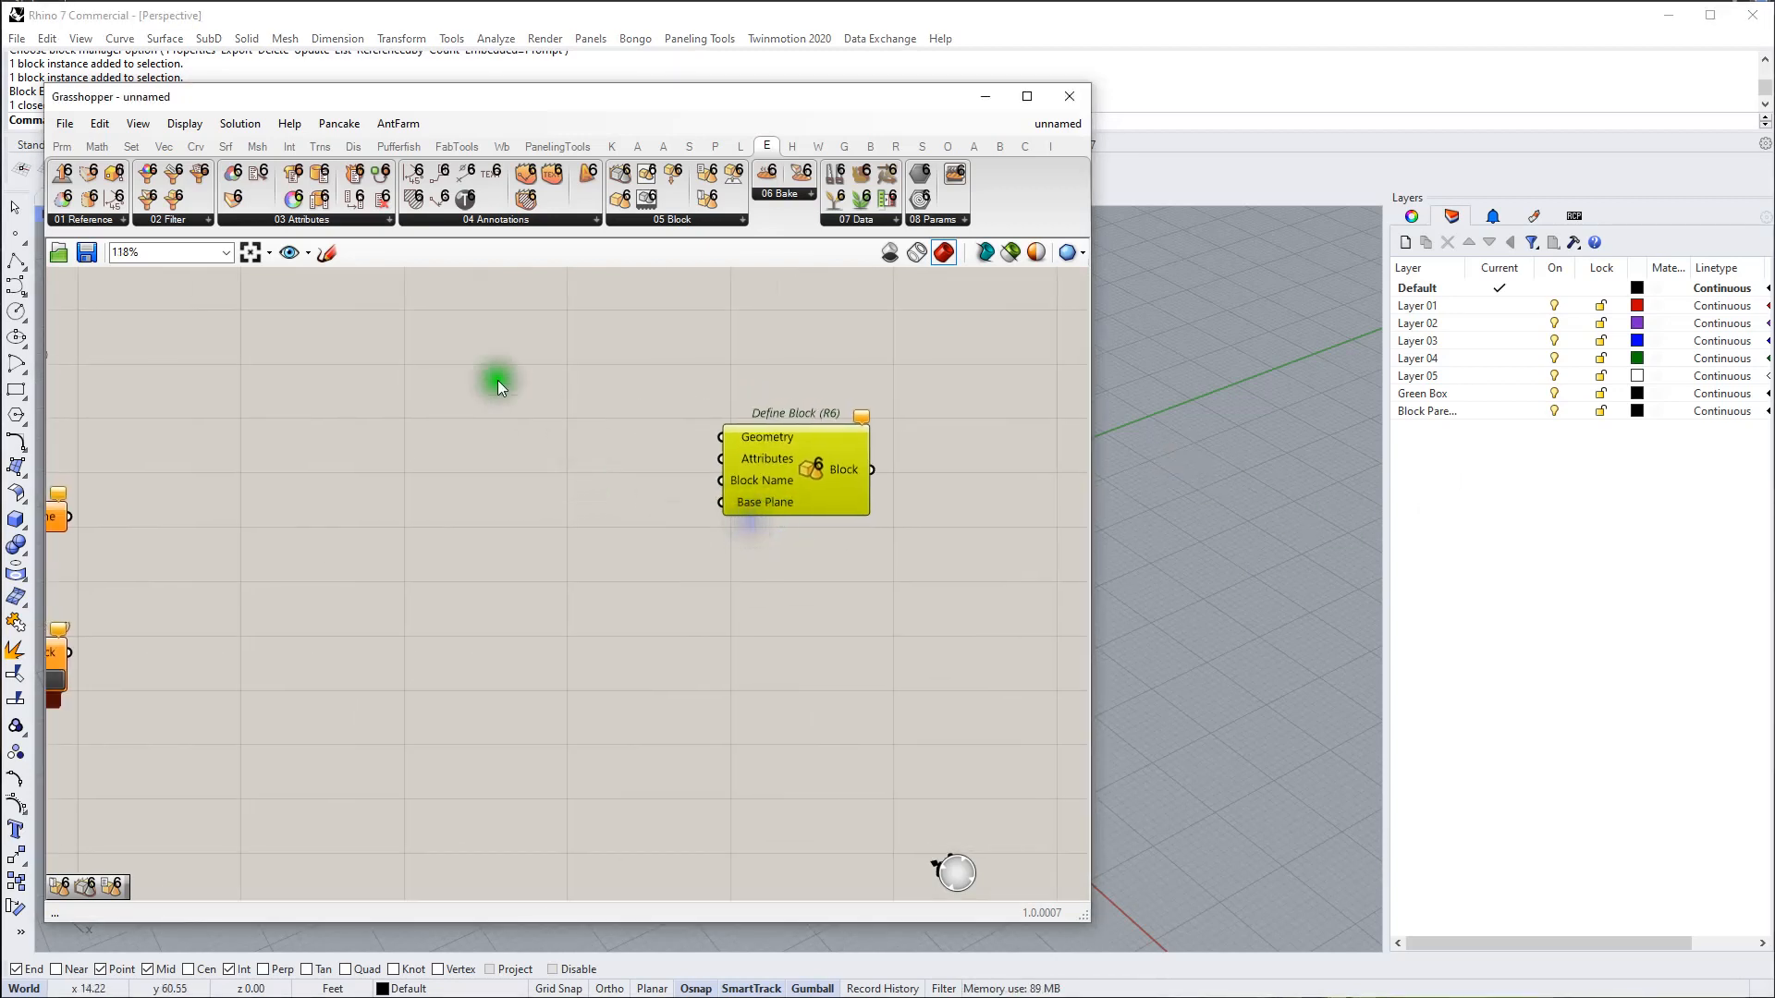
double_click(463, 368)
type("rect")
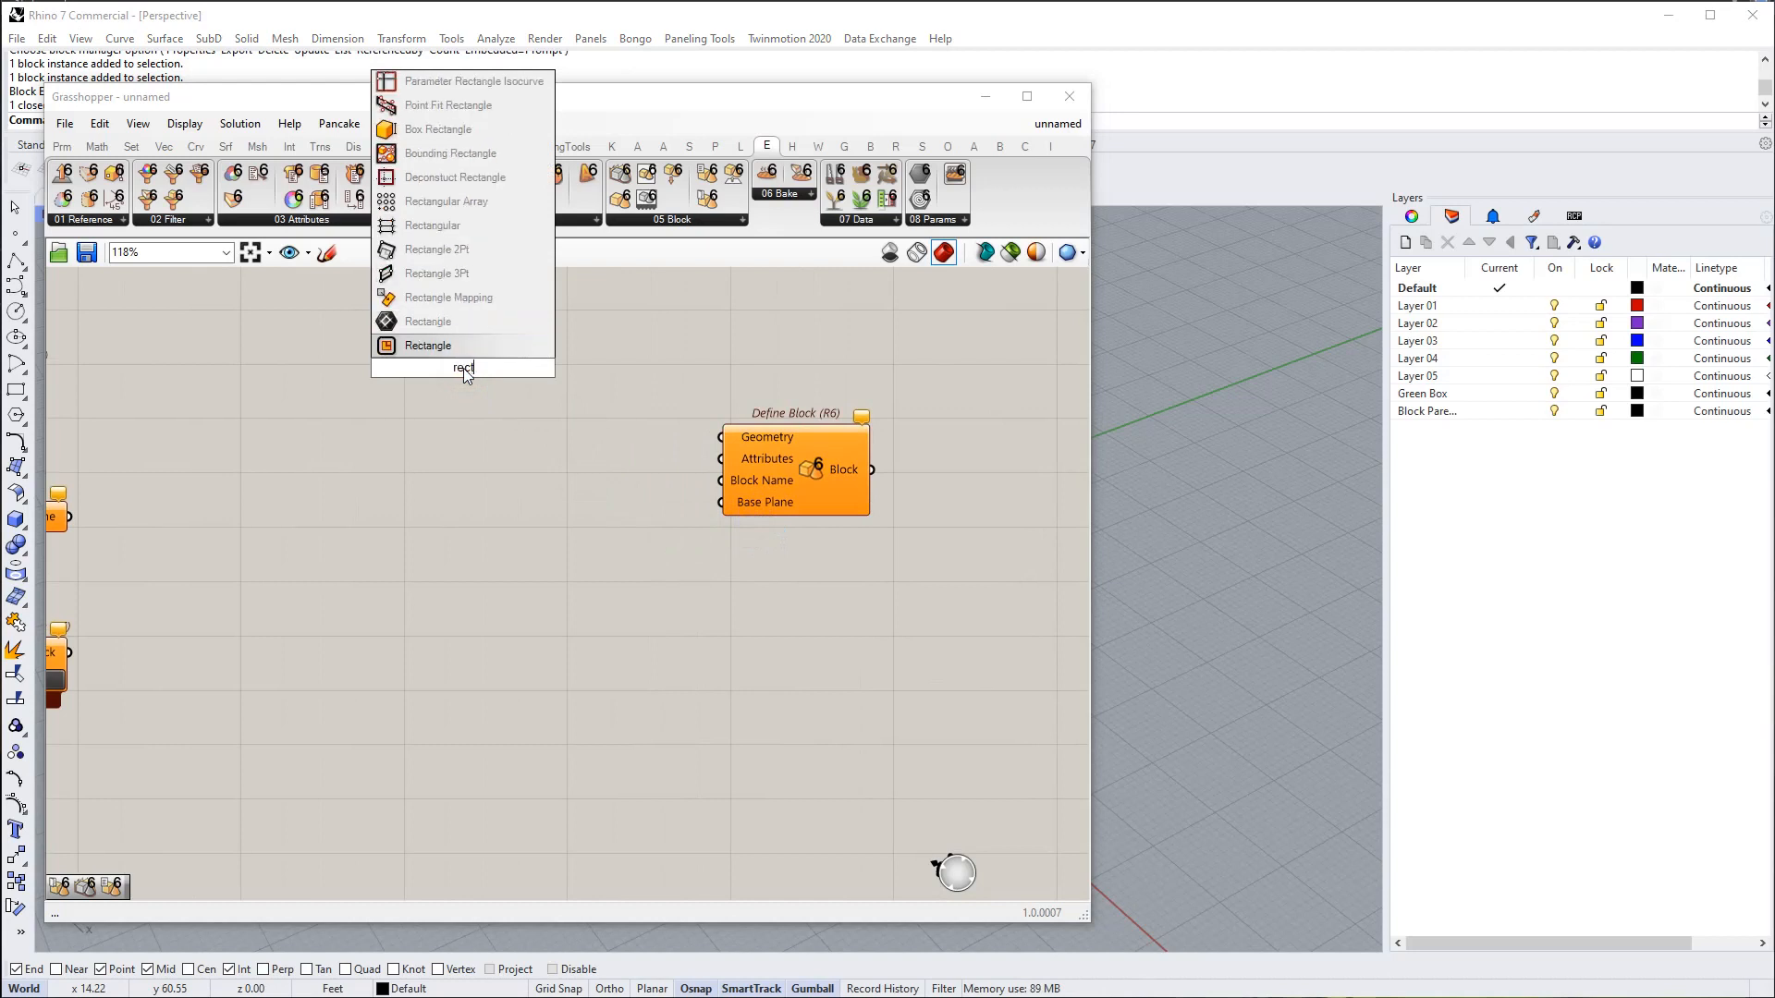
key("Return")
left_click_drag(463, 368, 344, 382)
Step: Add a Box Rectangle component fed by the Rectangle output and wire its Box output into Define Block's Geometry input
left_click(488, 352)
double_click(514, 351)
type("rectangle")
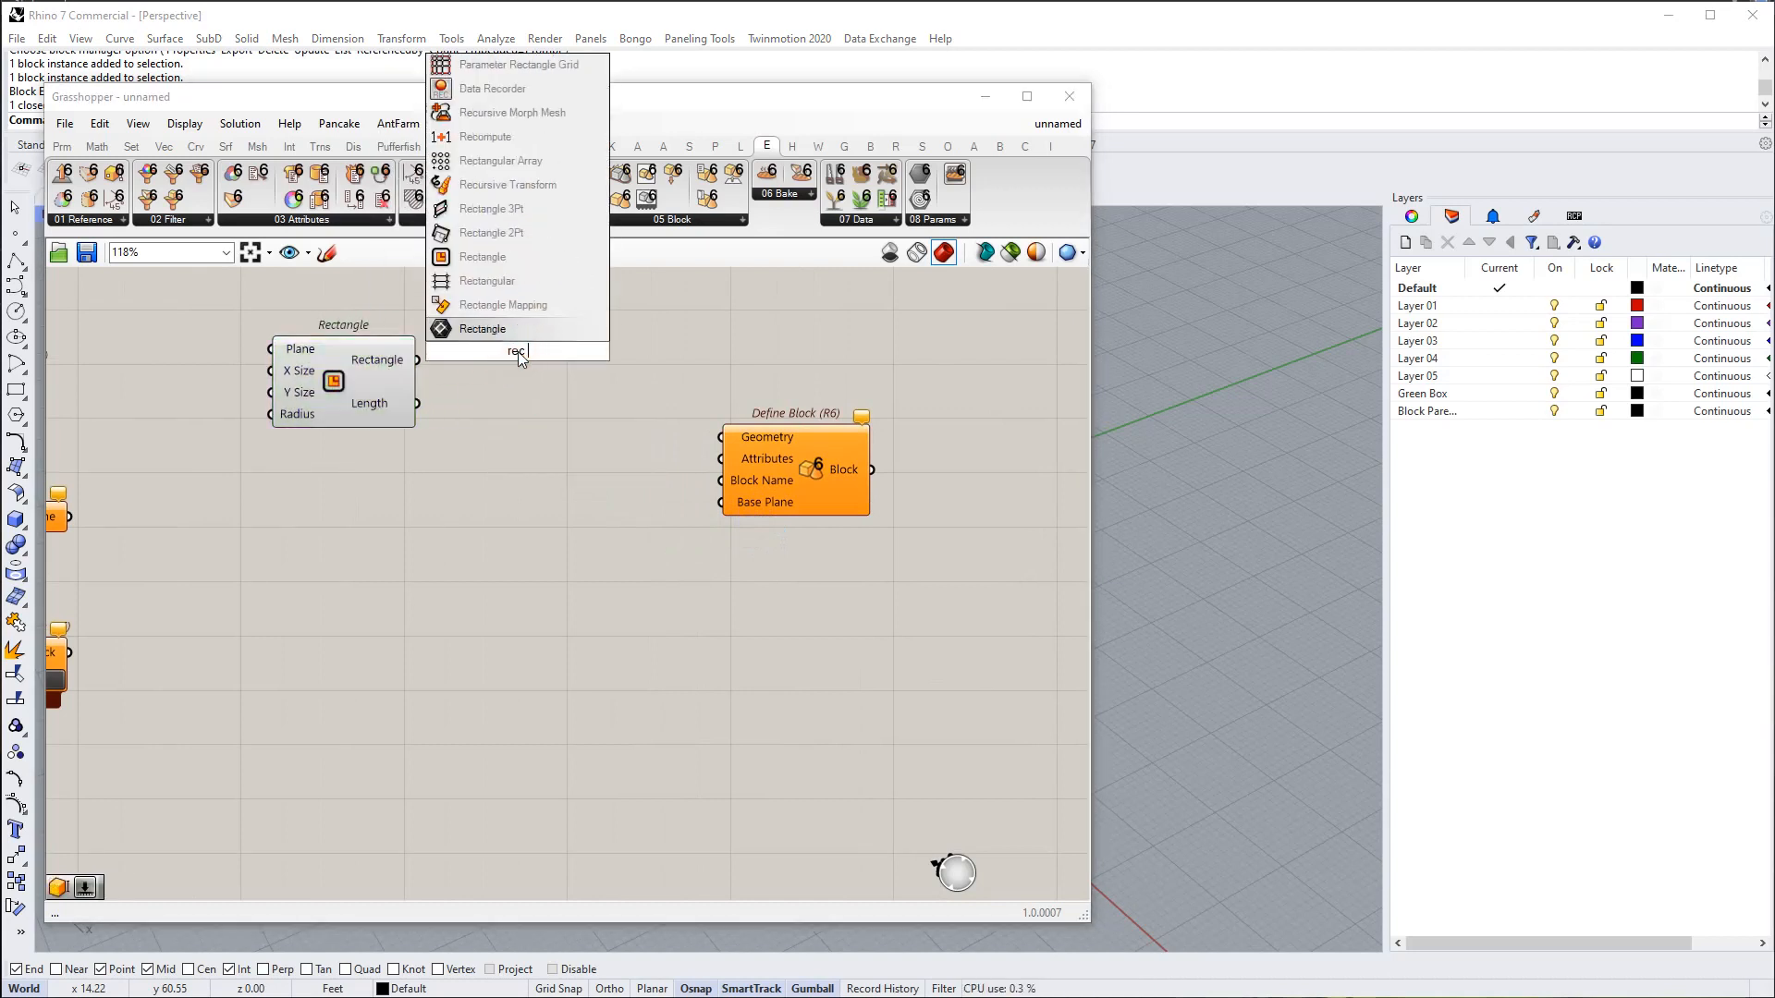
key("Return")
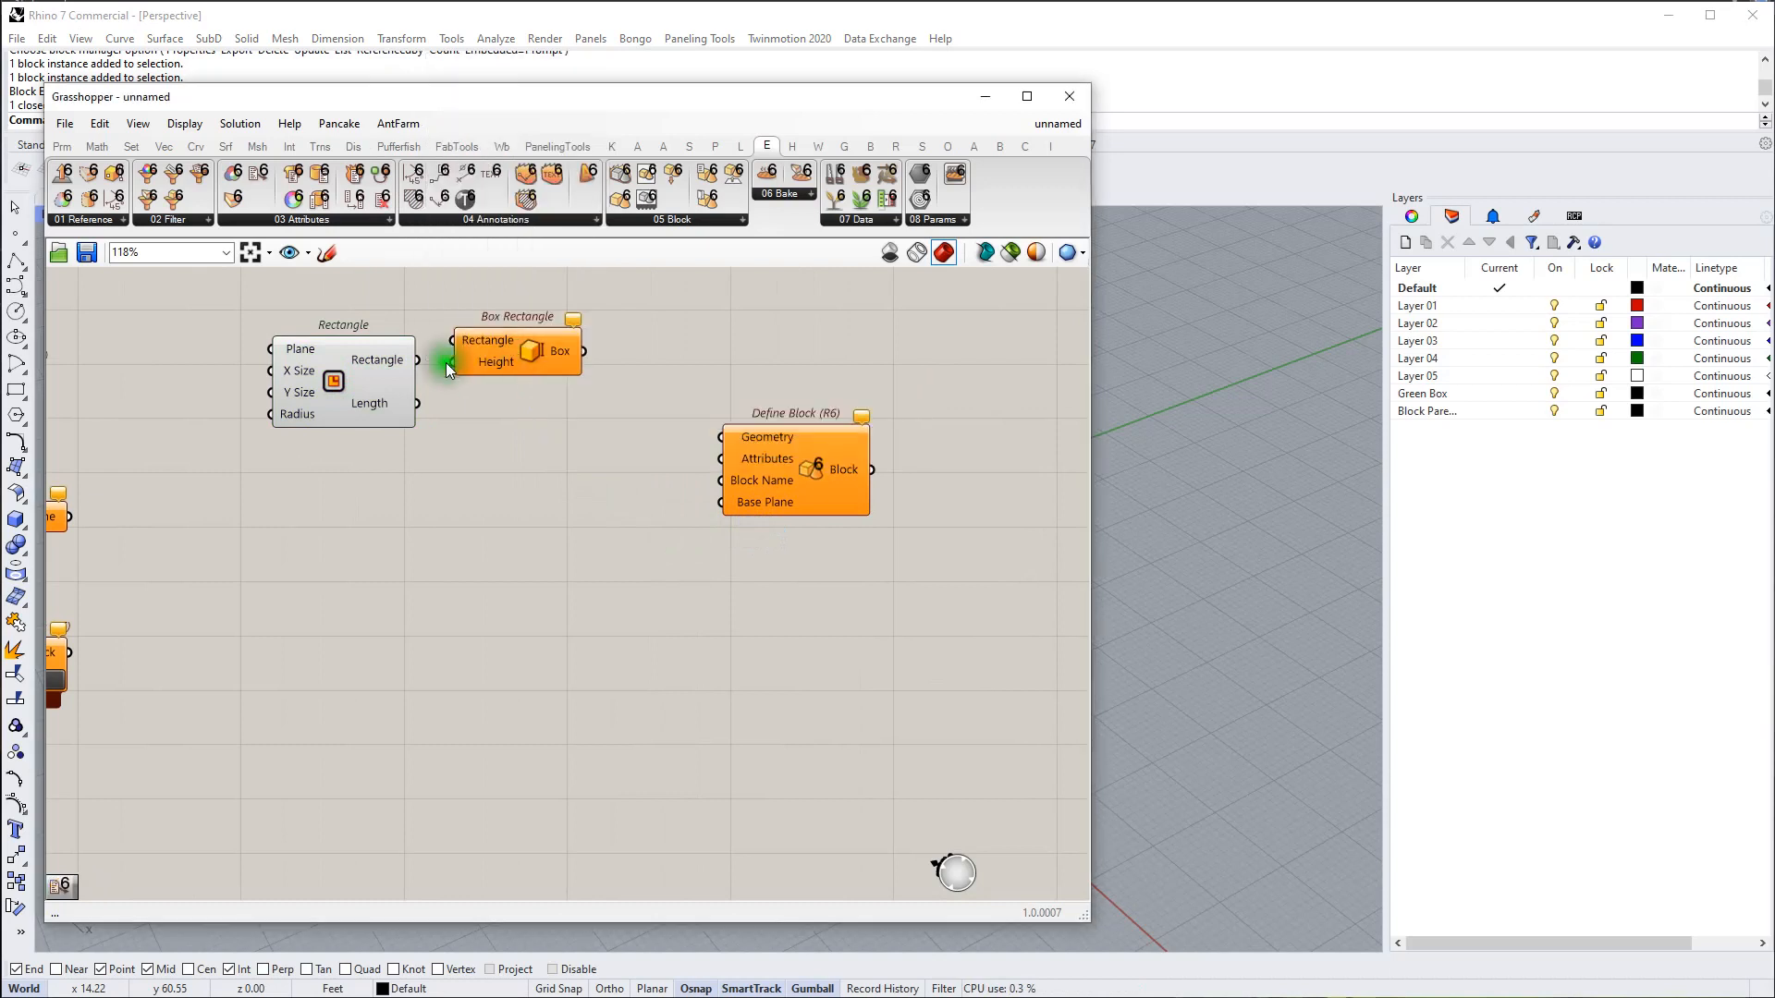
left_click_drag(418, 359, 423, 365)
left_click_drag(591, 350, 801, 389)
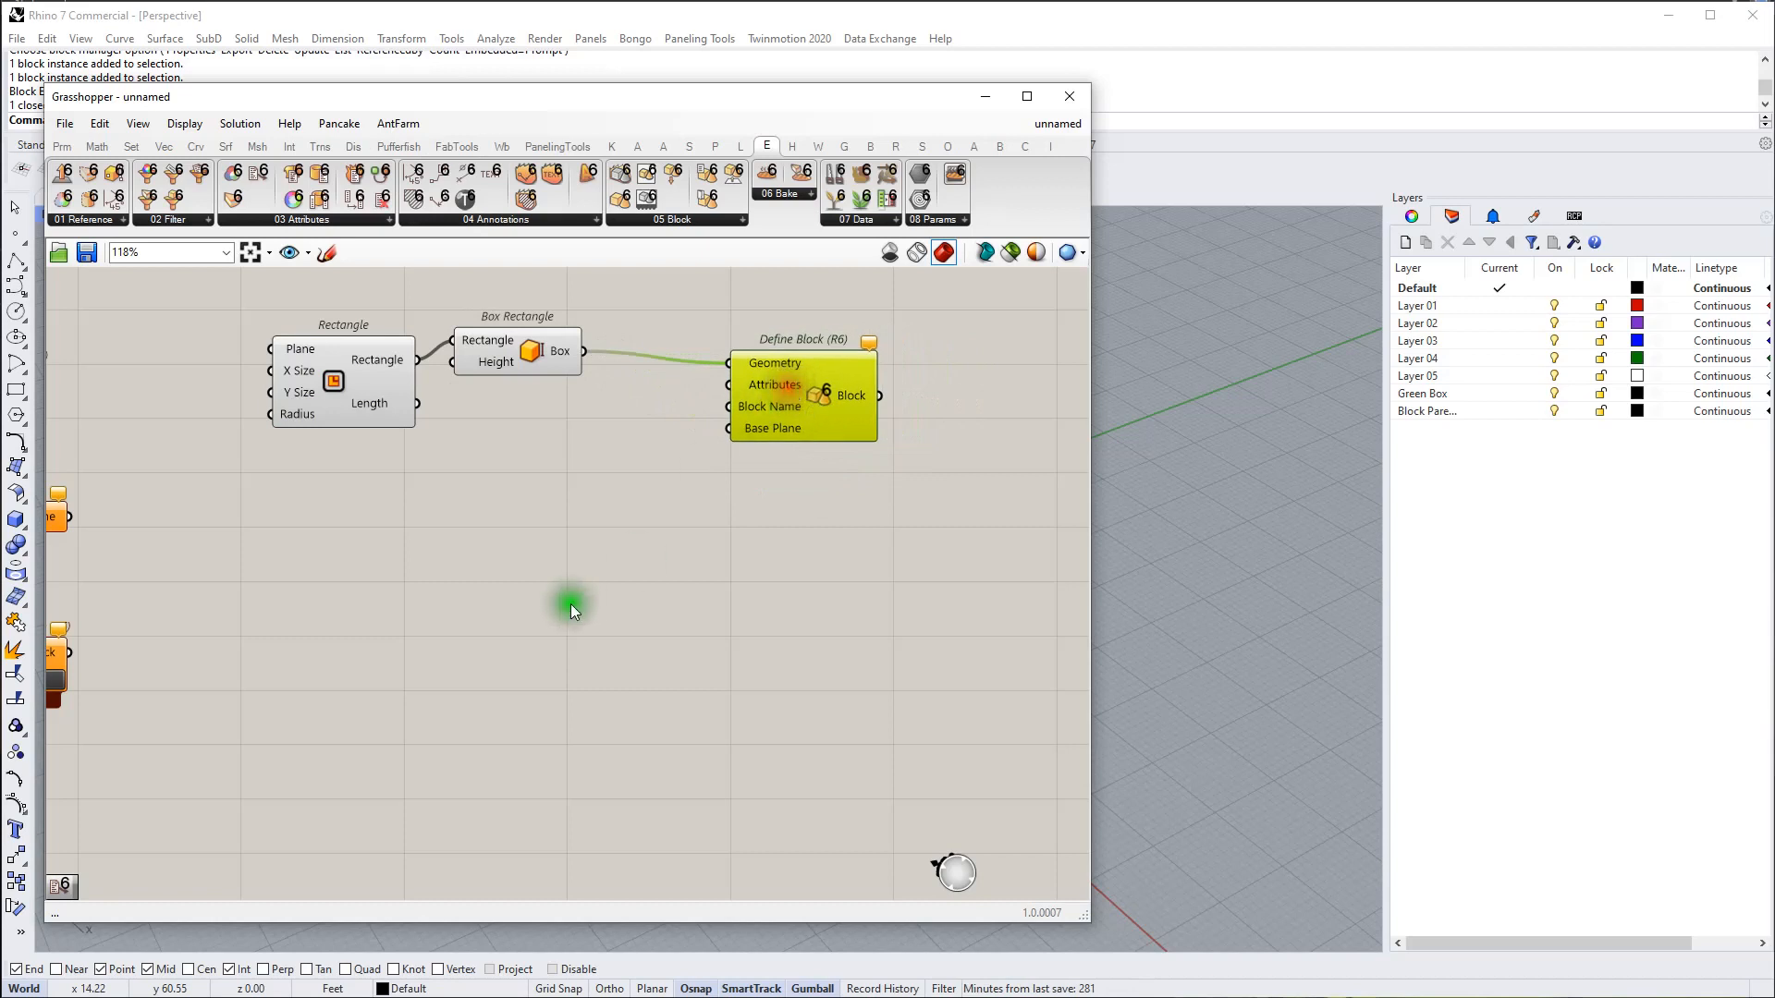
Step: Add a Define Object Attributes component, connect its output to Define Block's Attributes input and place it beneath Box Rectangle
double_click(570, 603)
type("defat")
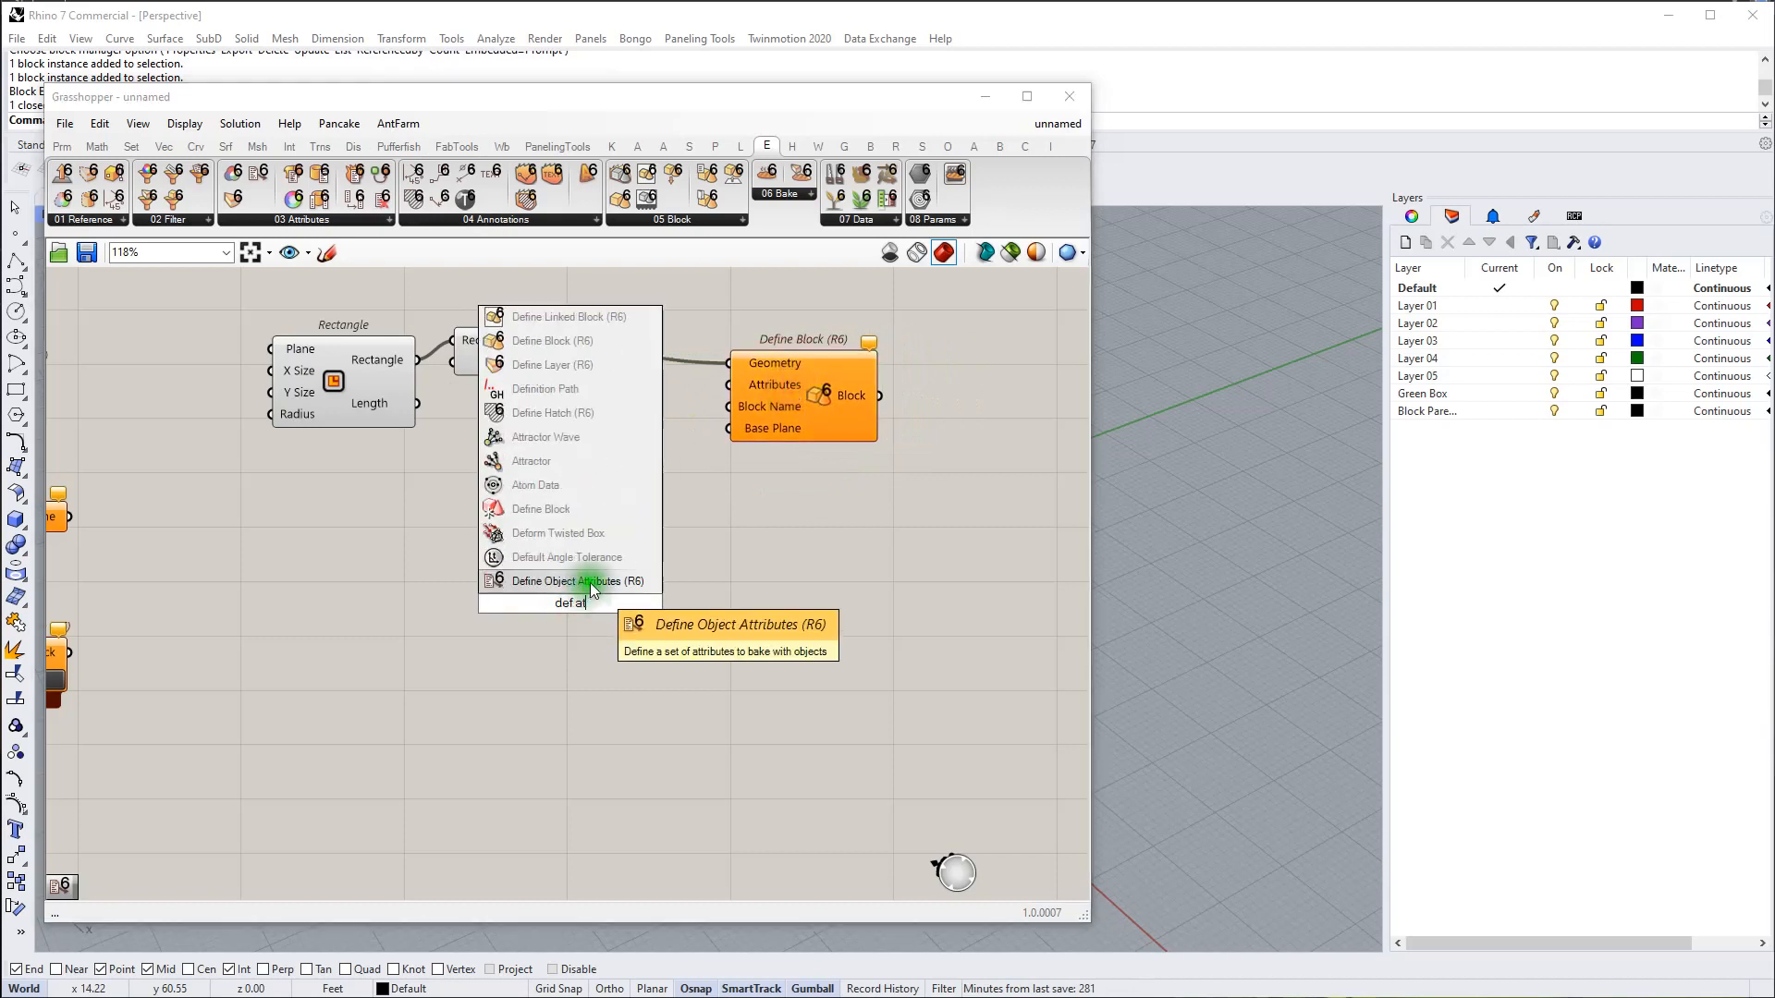
left_click(589, 583)
scroll(612, 599, "up", 2)
left_click_drag(690, 444, 776, 301)
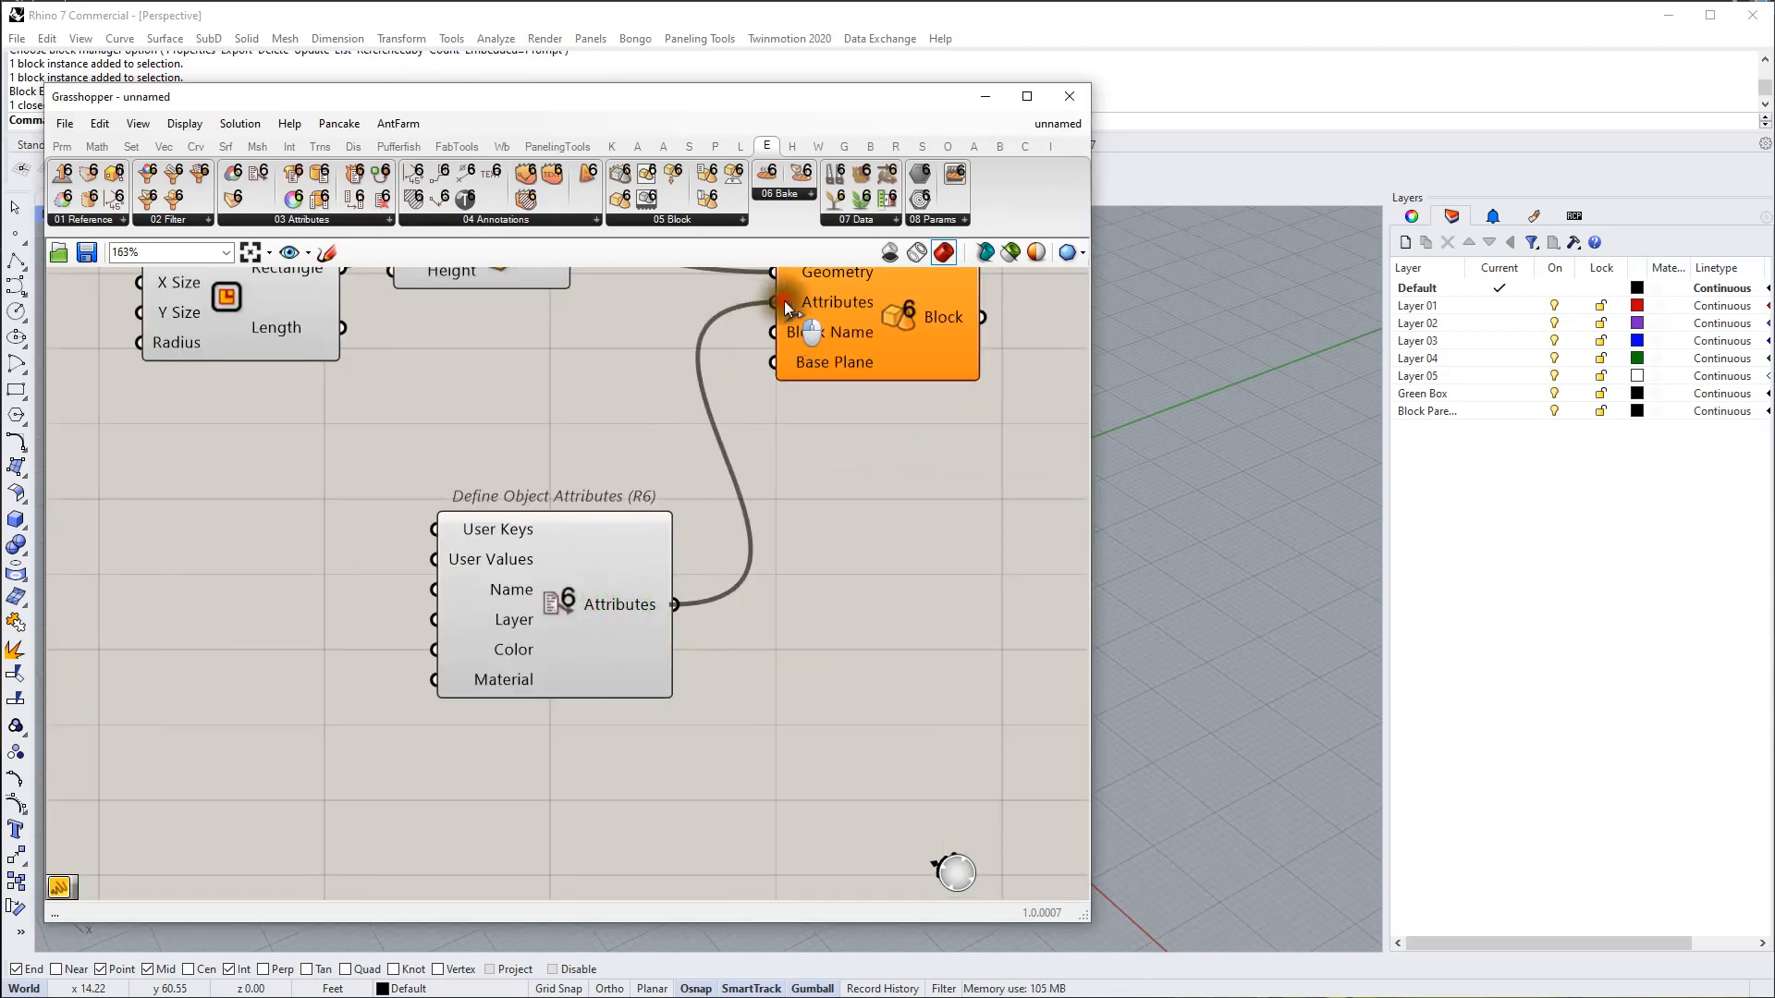
scroll(749, 499, "down", 1)
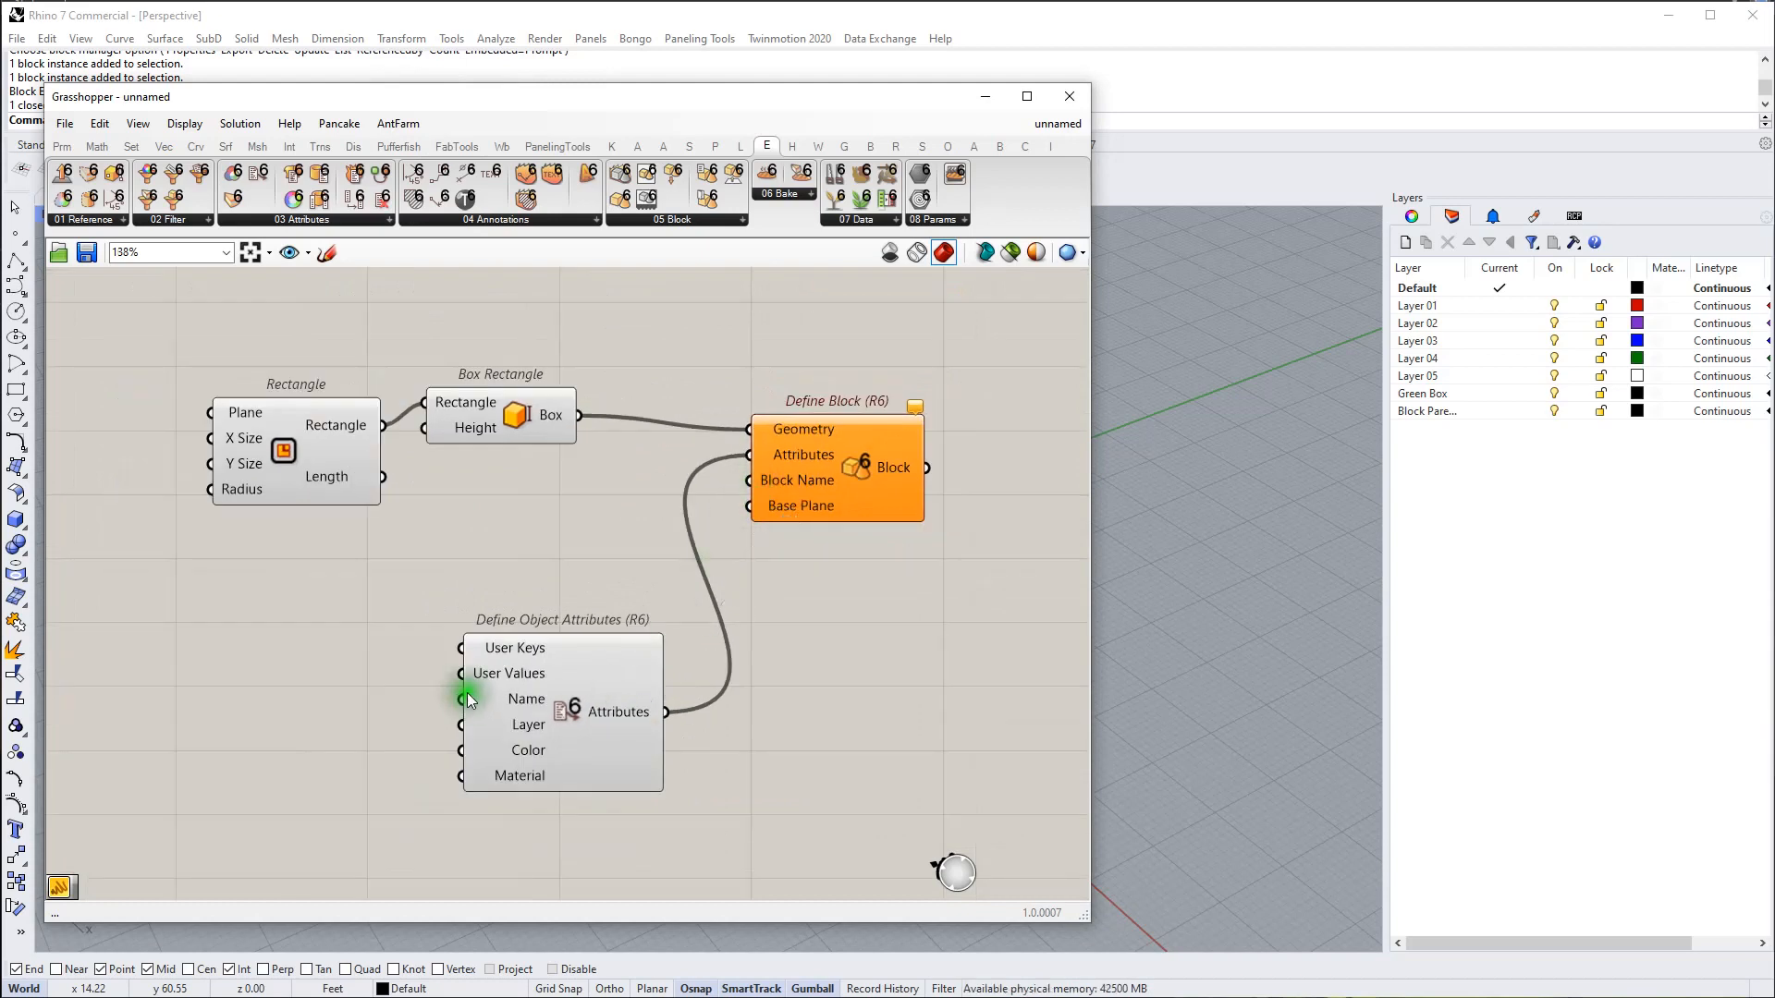
left_click_drag(555, 734, 535, 653)
Step: Create a panel containing "Box" and connect it to the Name and Layer inputs of Define Object Attributes
double_click(259, 647)
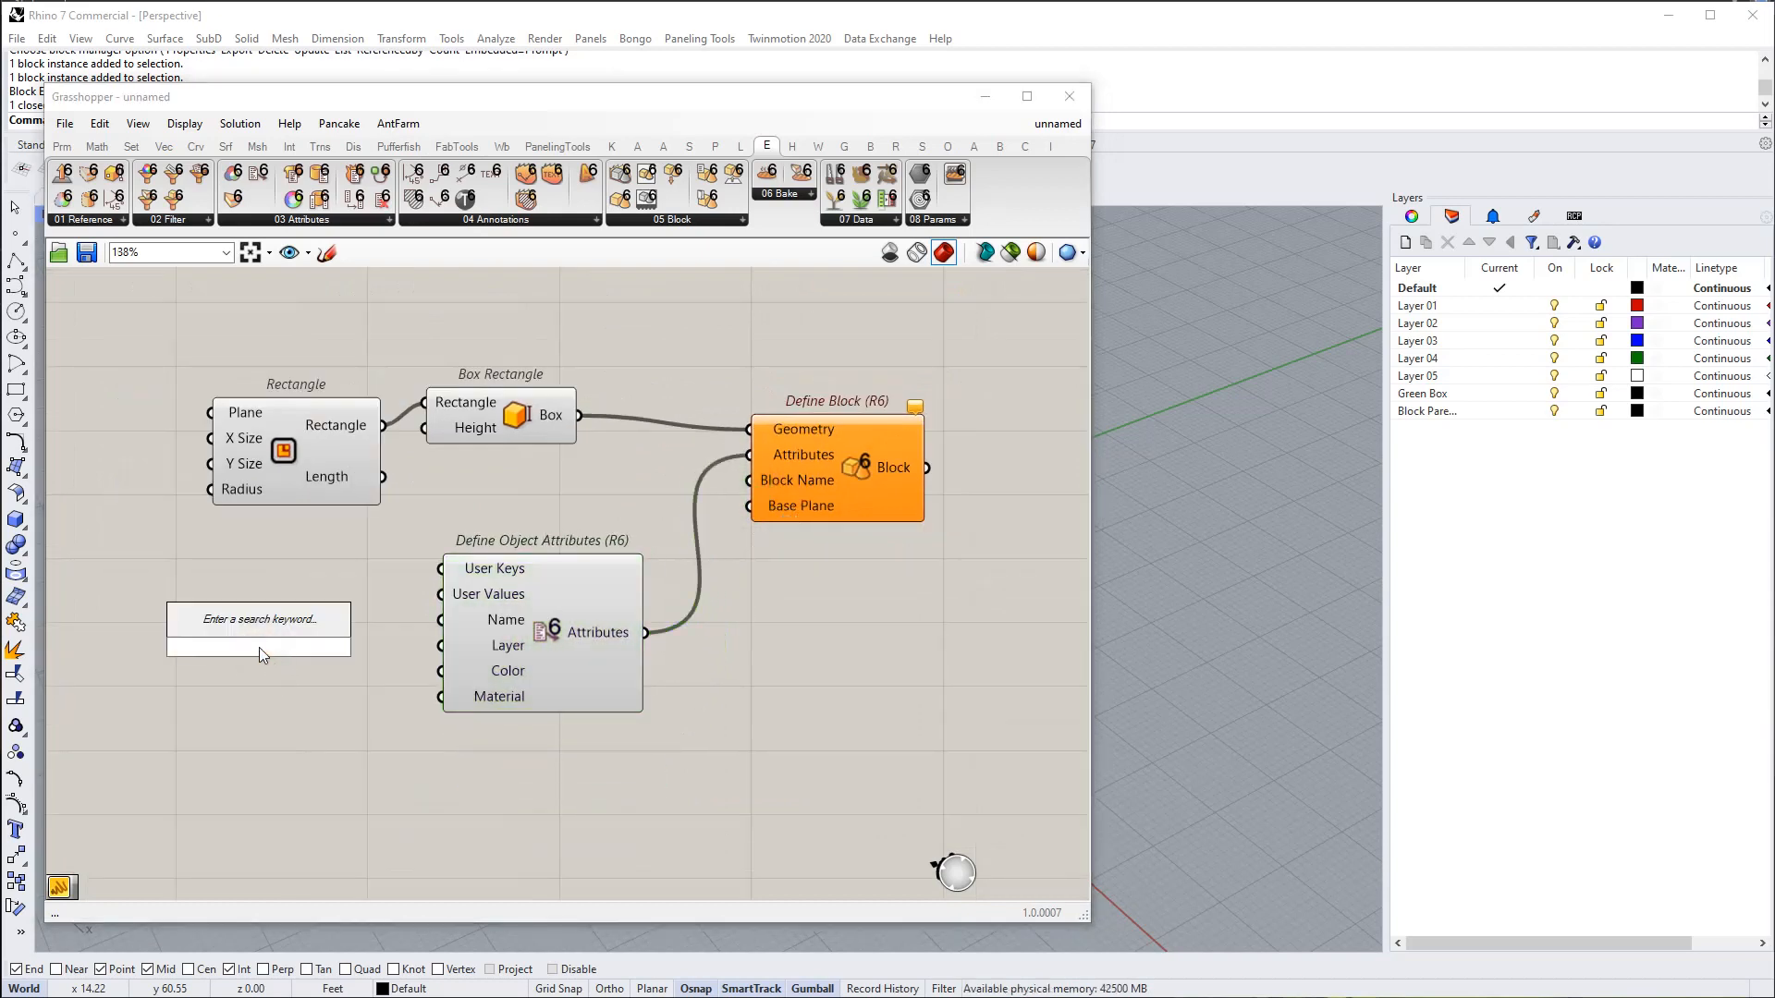
type("//")
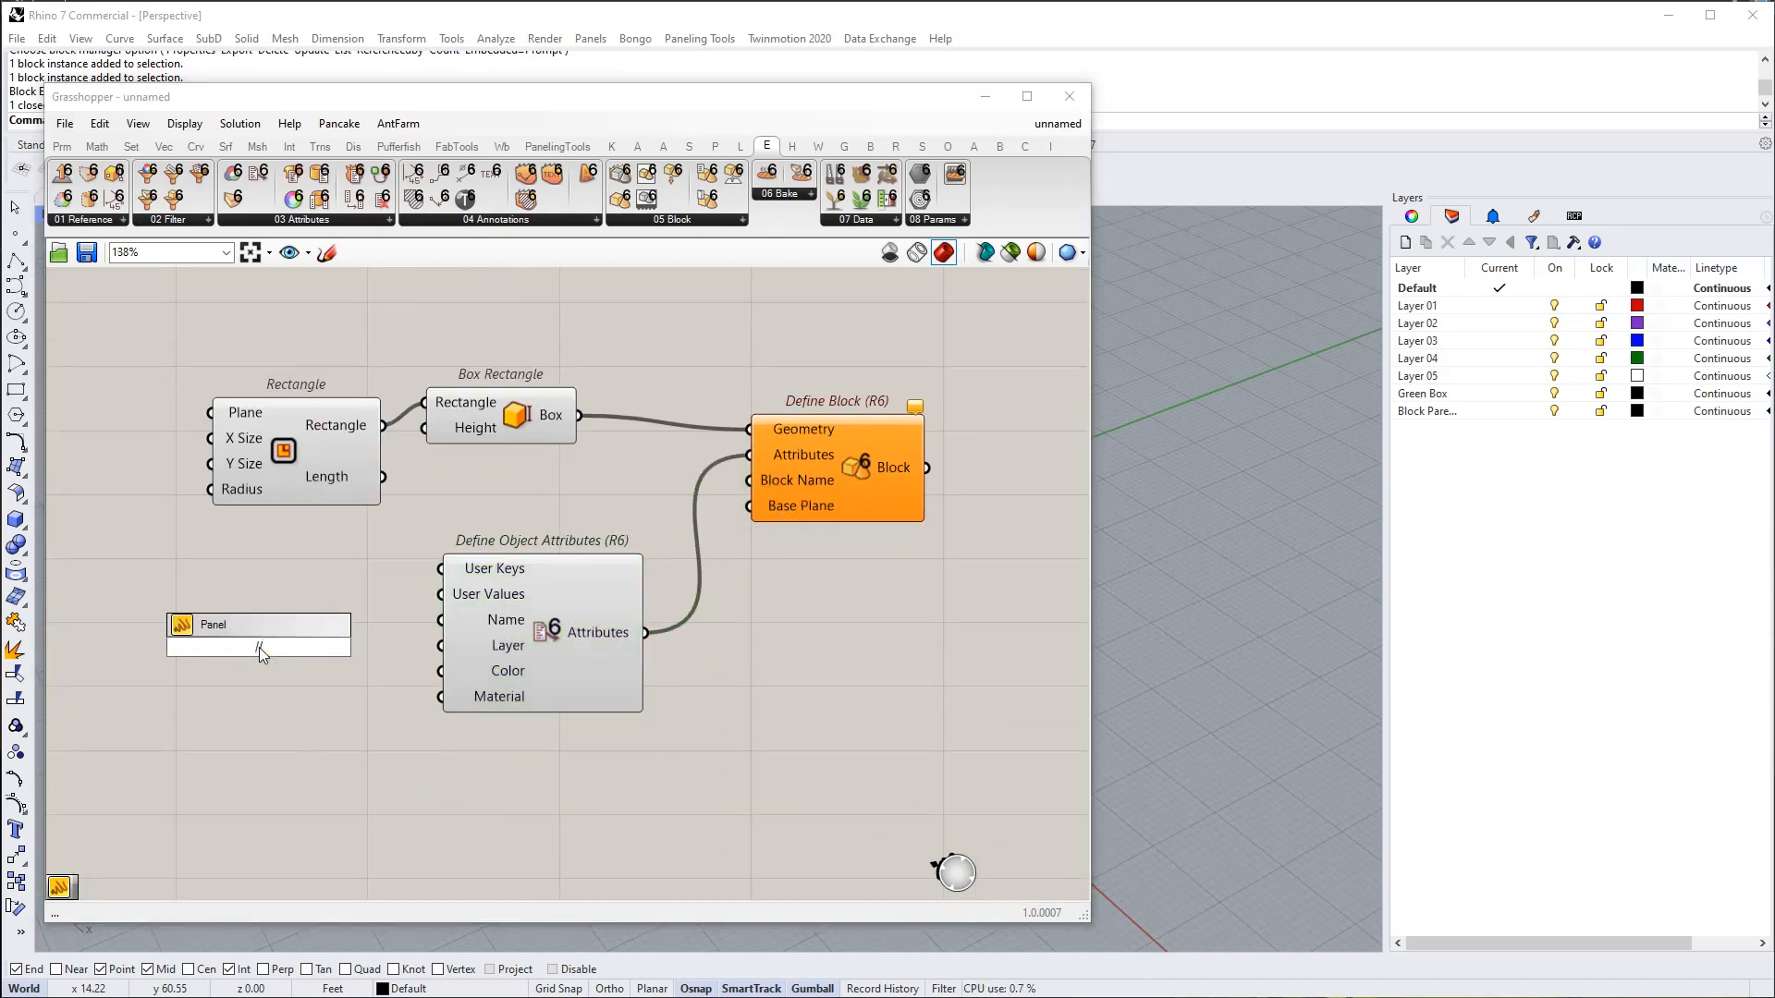
type("Box")
key("Return")
left_click_drag(261, 654, 454, 621)
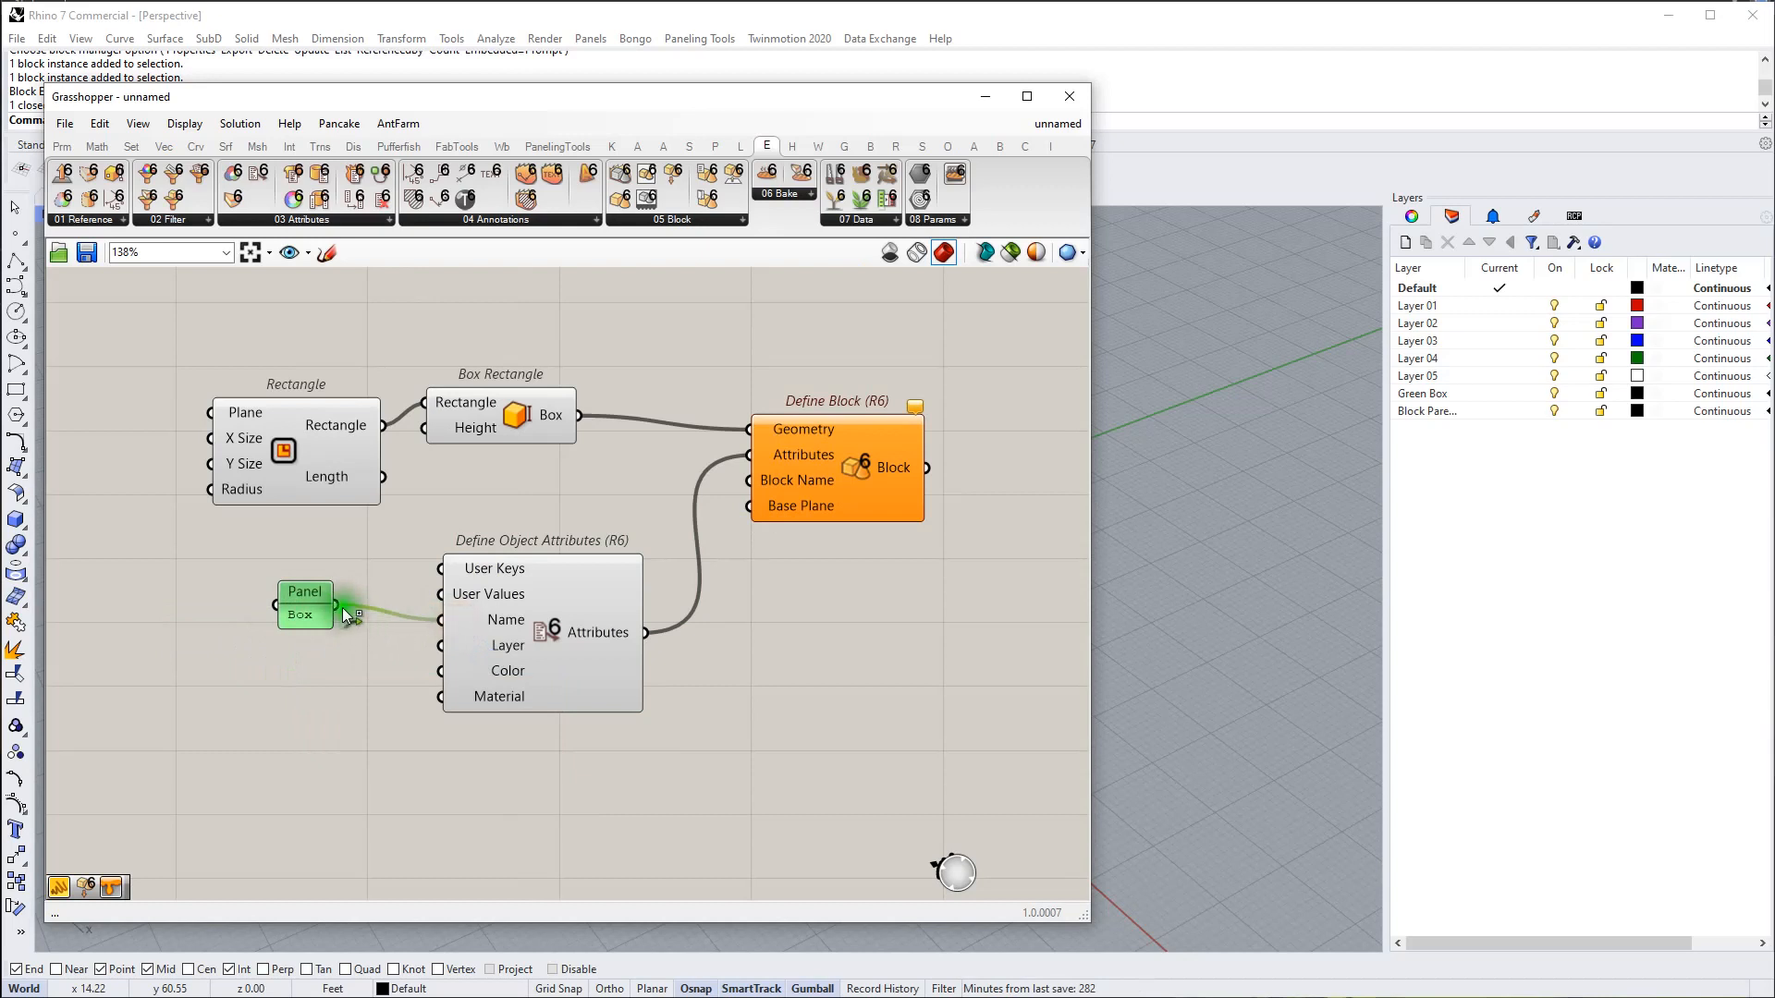
left_click_drag(342, 607, 460, 644)
Step: Add a Colour Swatch, set it to bright green and connect it to the Color input of Define Object Attributes
double_click(303, 757)
type("swat")
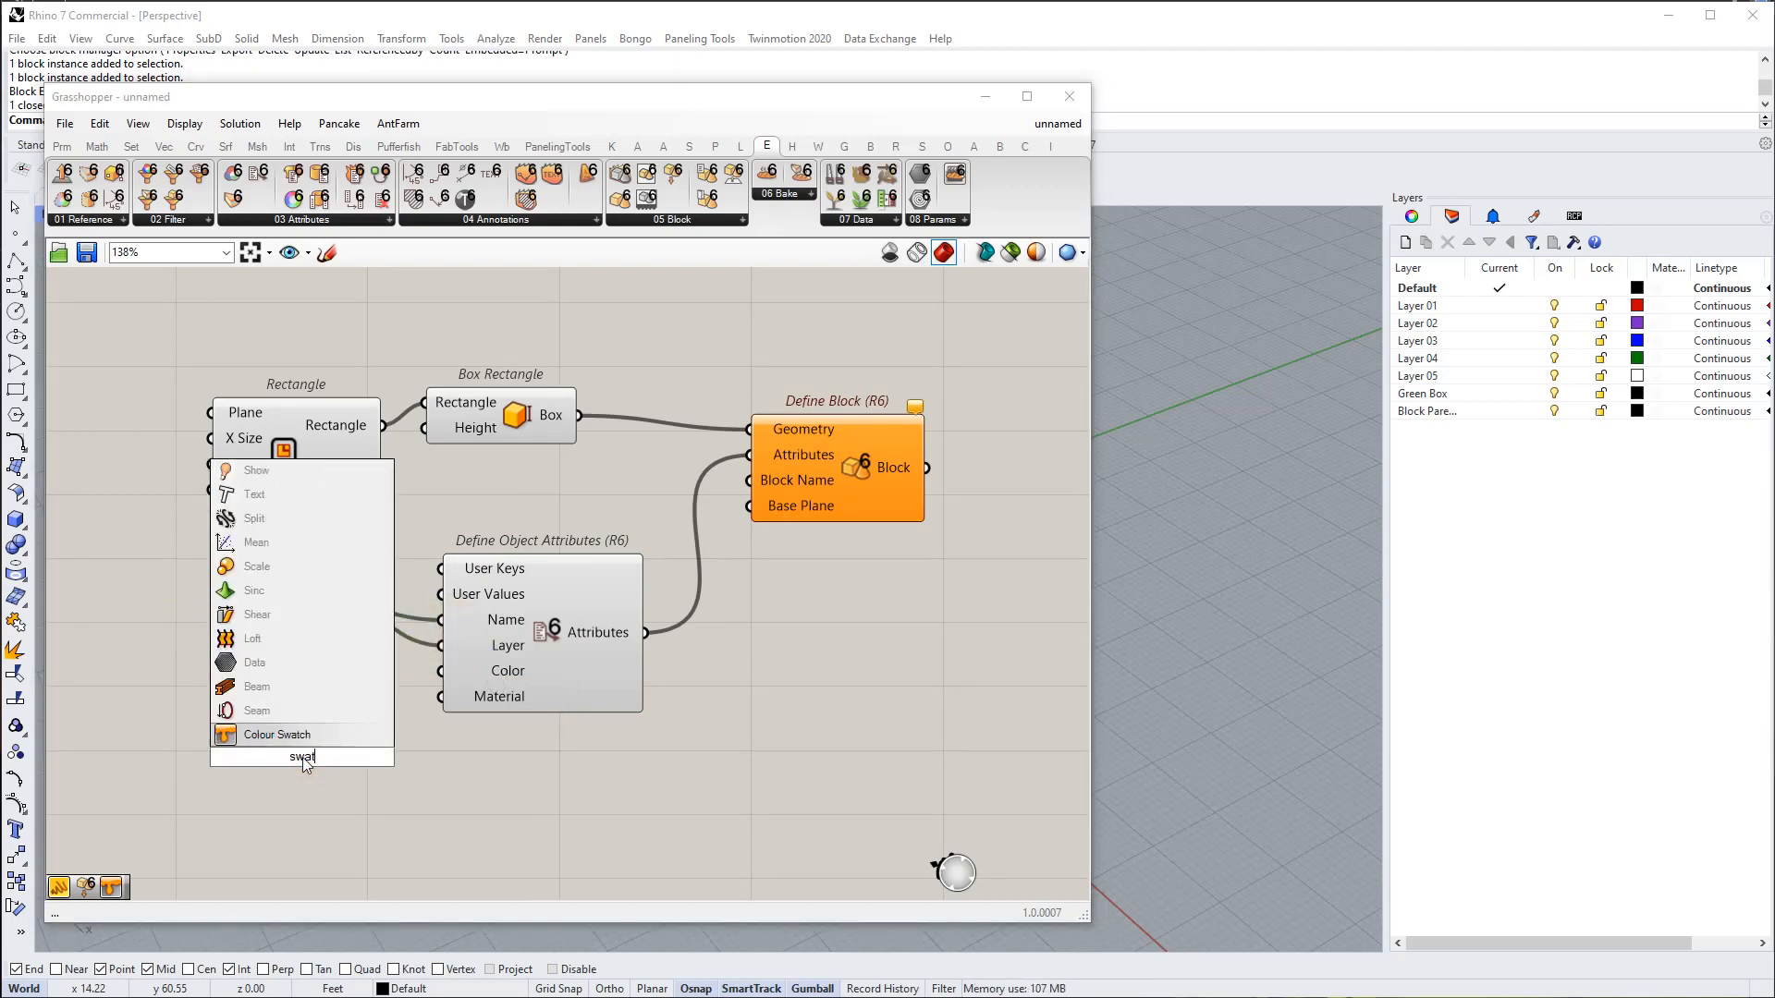
key("Return")
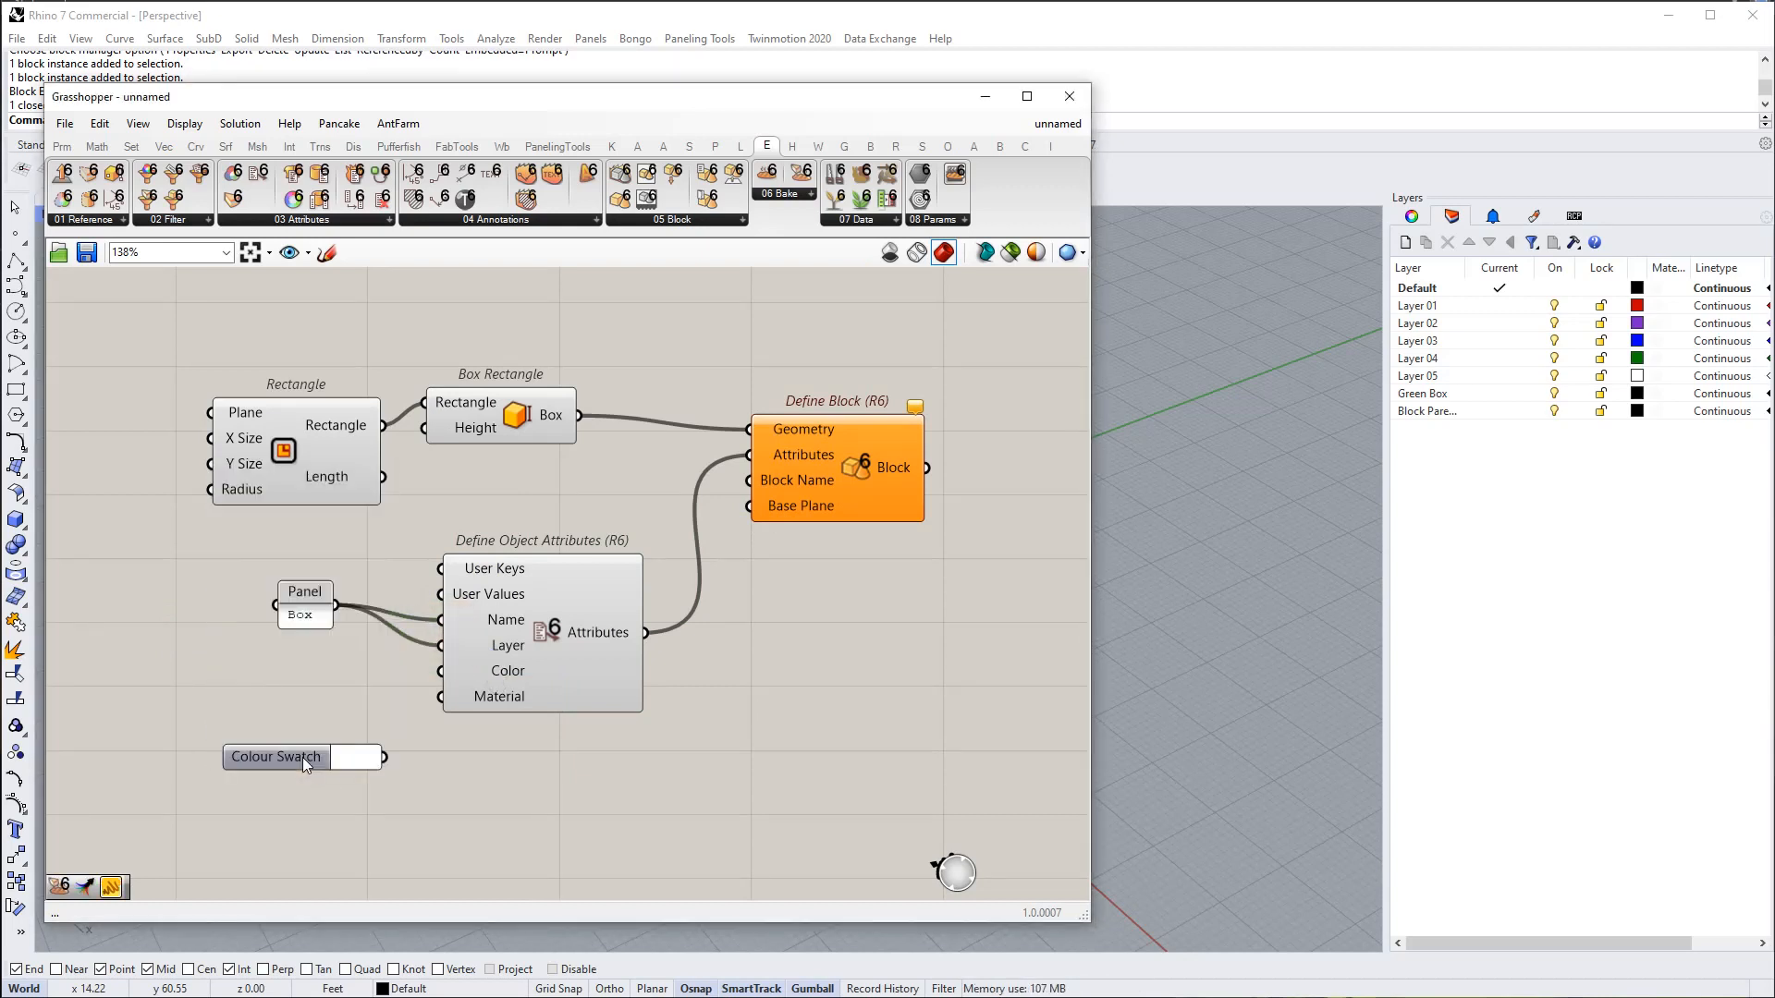
left_click(352, 758)
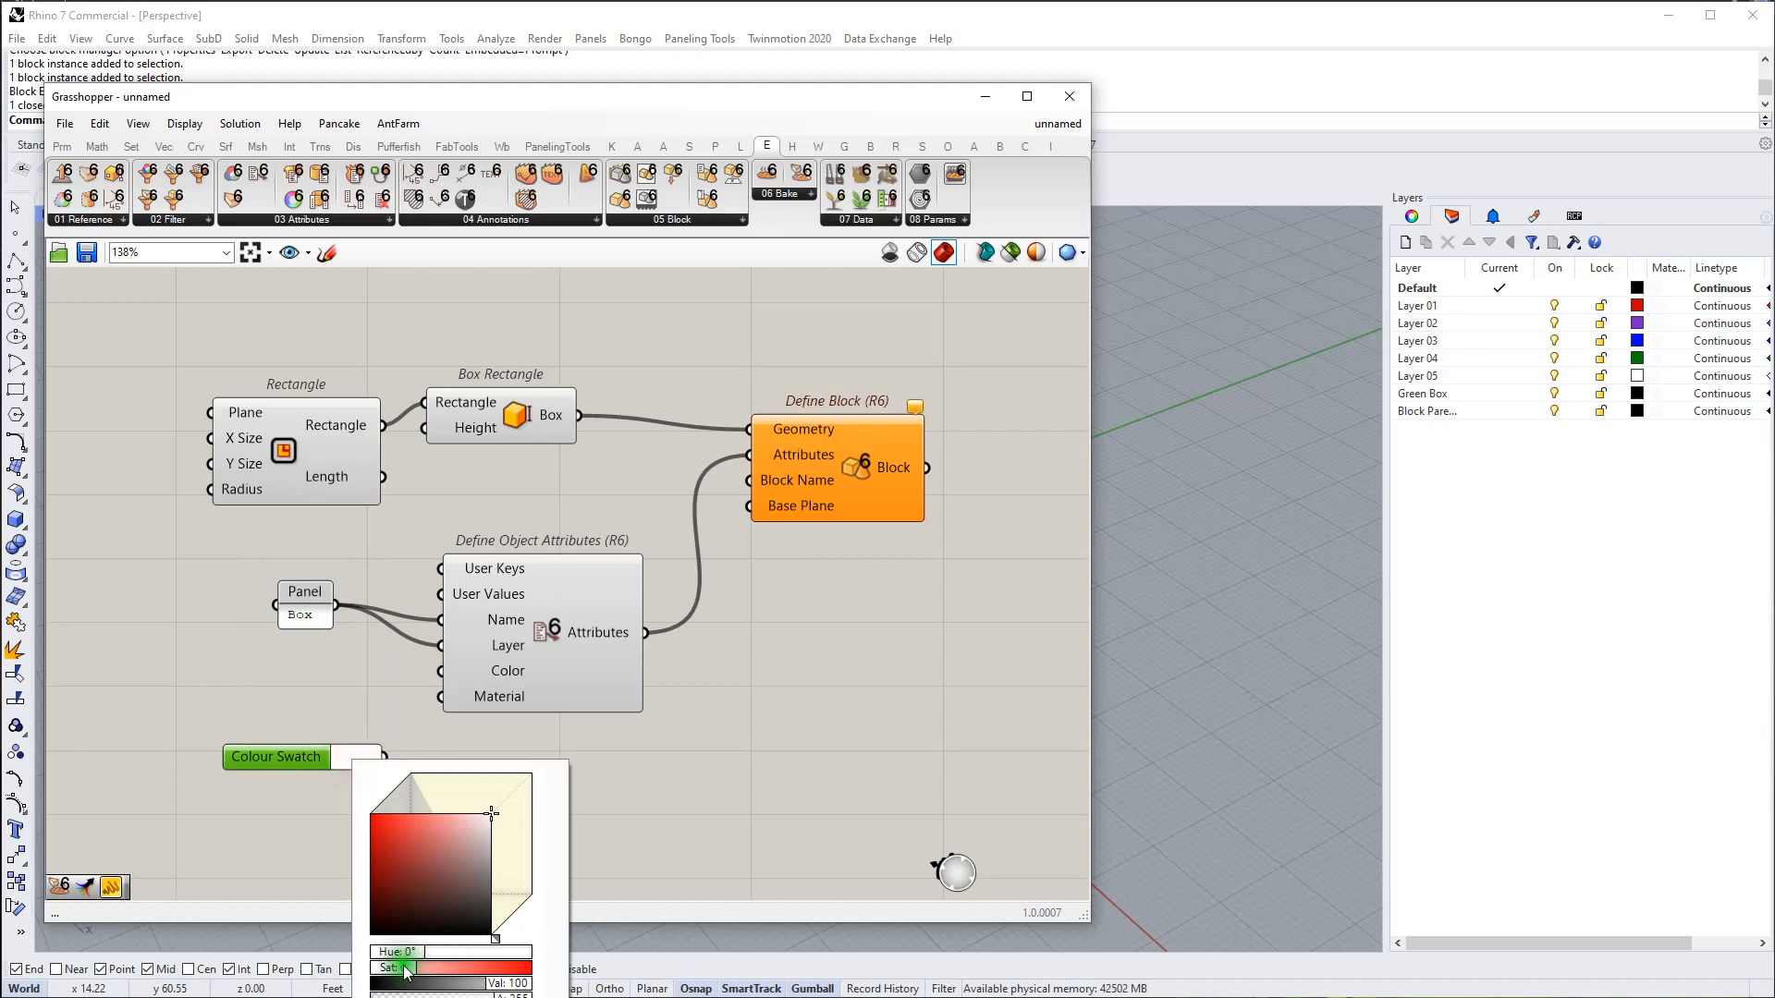
left_click_drag(404, 967, 345, 969)
mouse_move(401, 953)
left_mouse_down()
mouse_move(420, 953)
mouse_move(405, 954)
left_mouse_up()
left_click_drag(407, 851, 357, 801)
left_click_drag(404, 952, 435, 954)
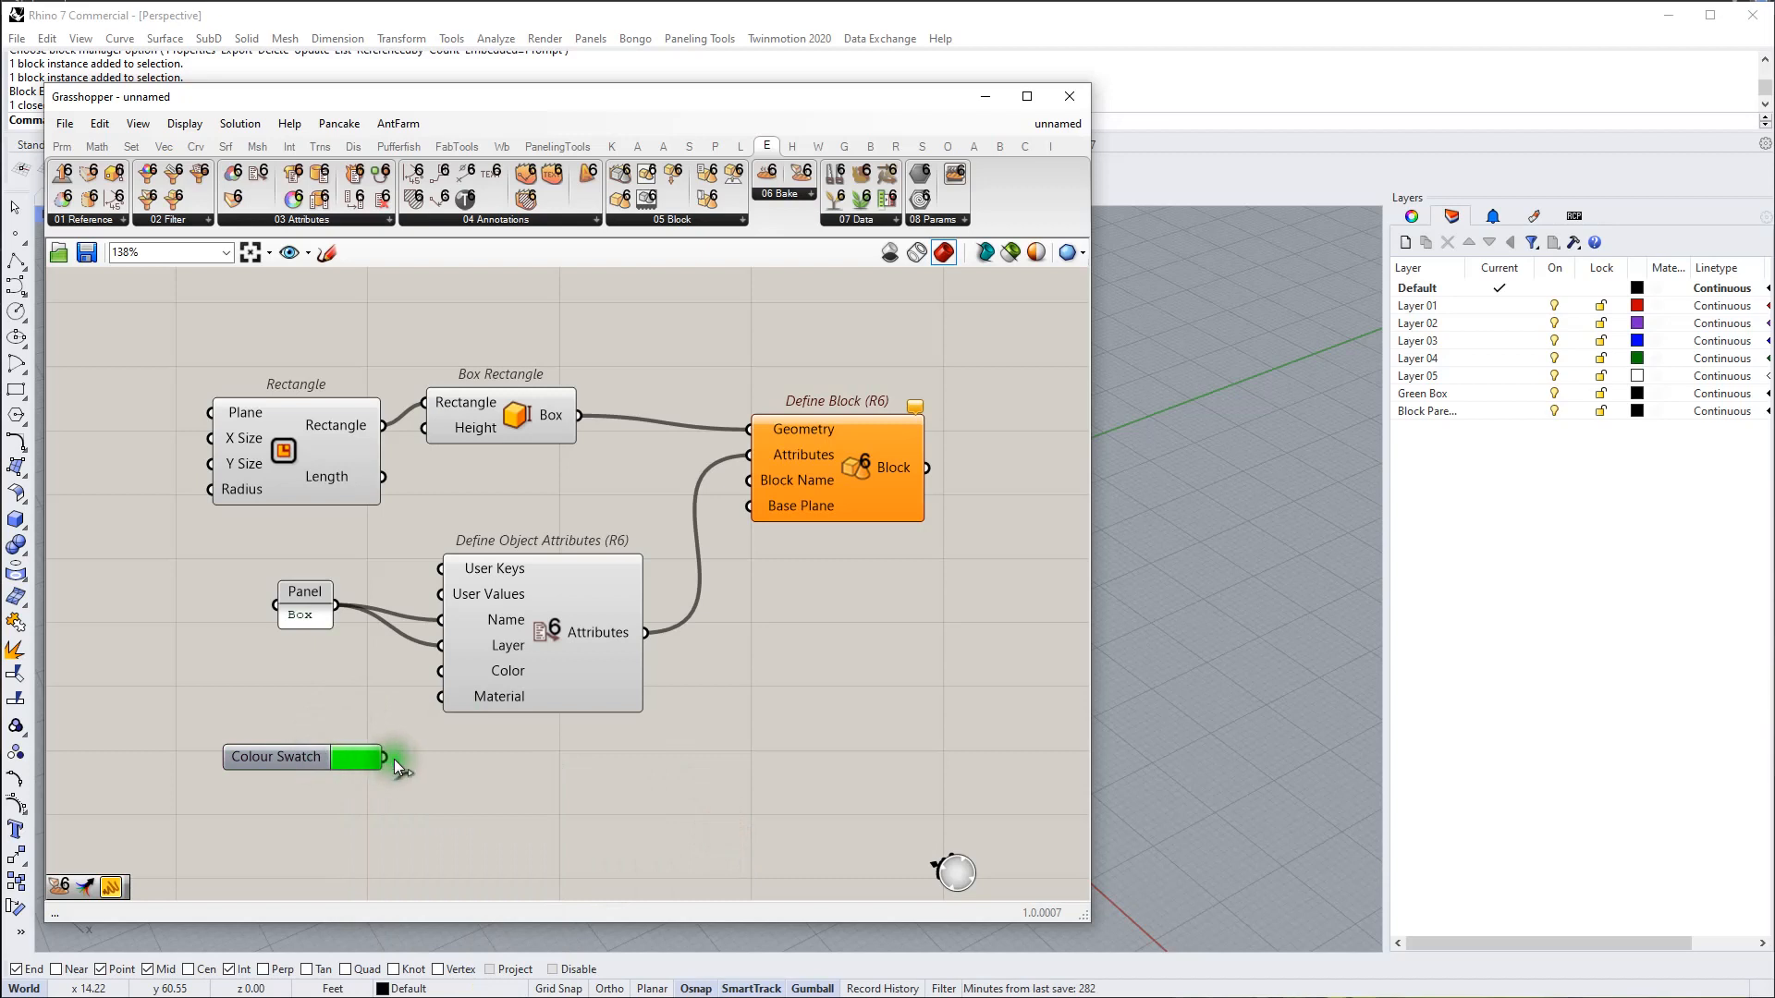
left_click_drag(334, 766, 324, 681)
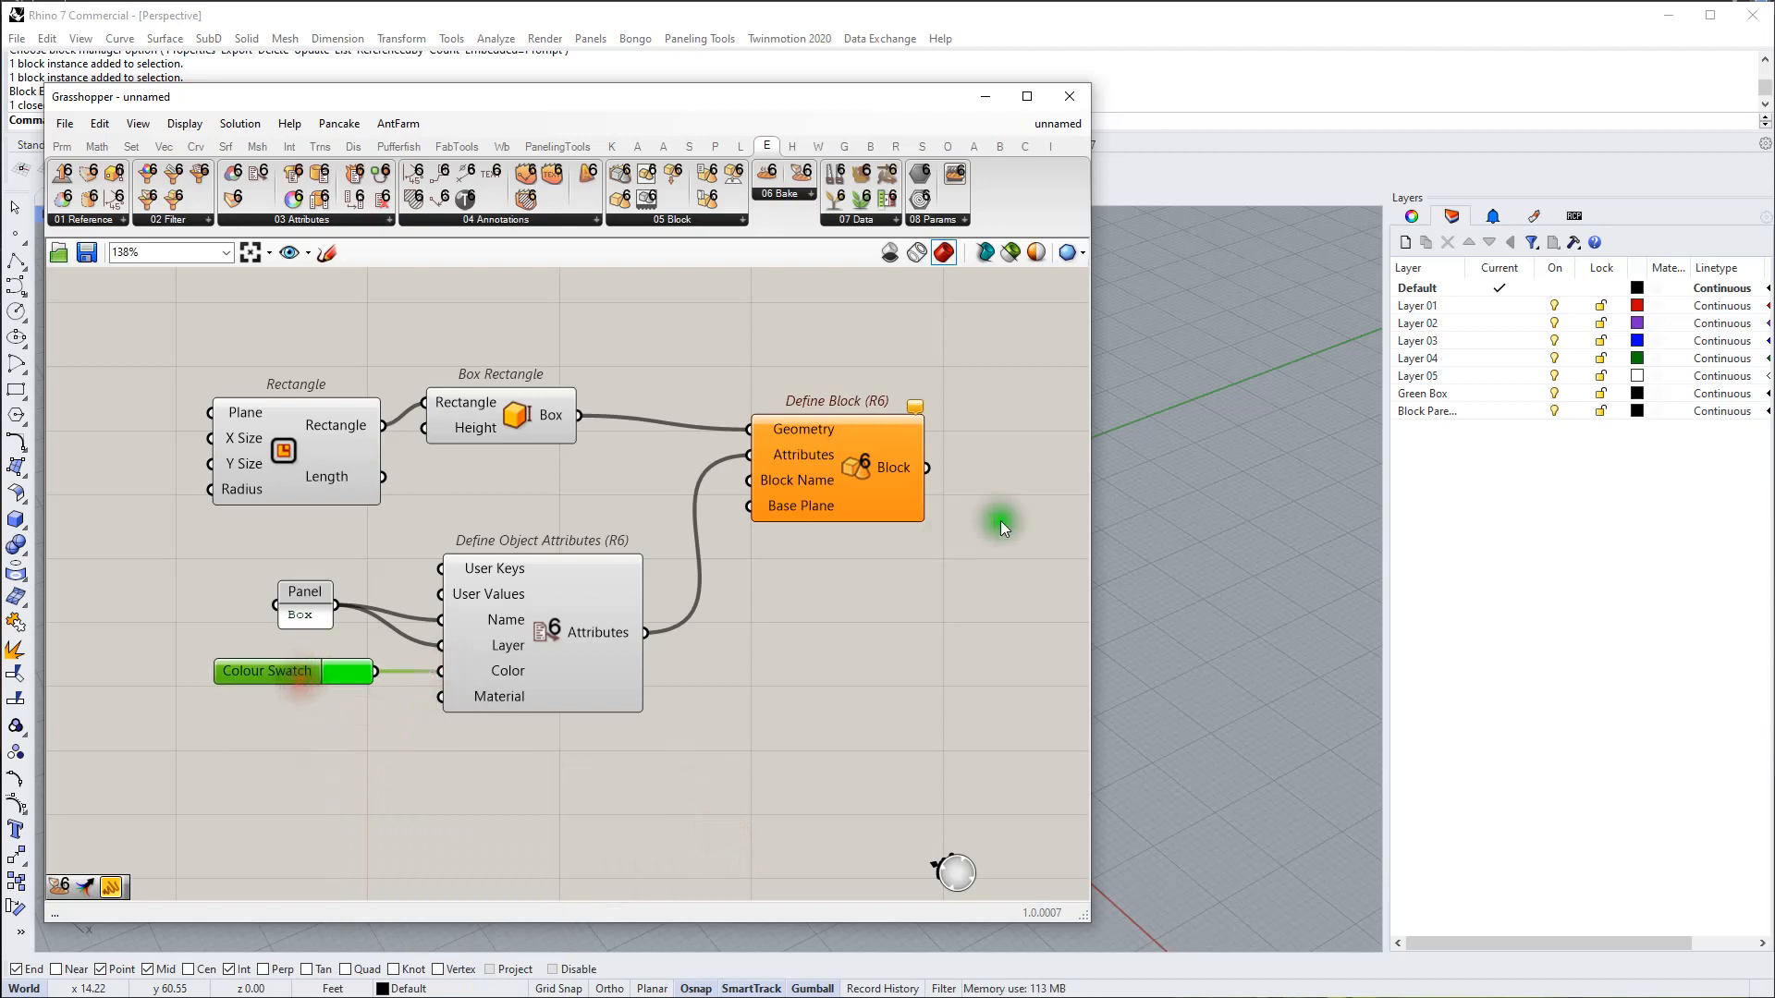
Step: Create a panel containing "Colored Box" and connect it to Define Block's Block Name input
double_click(546, 511)
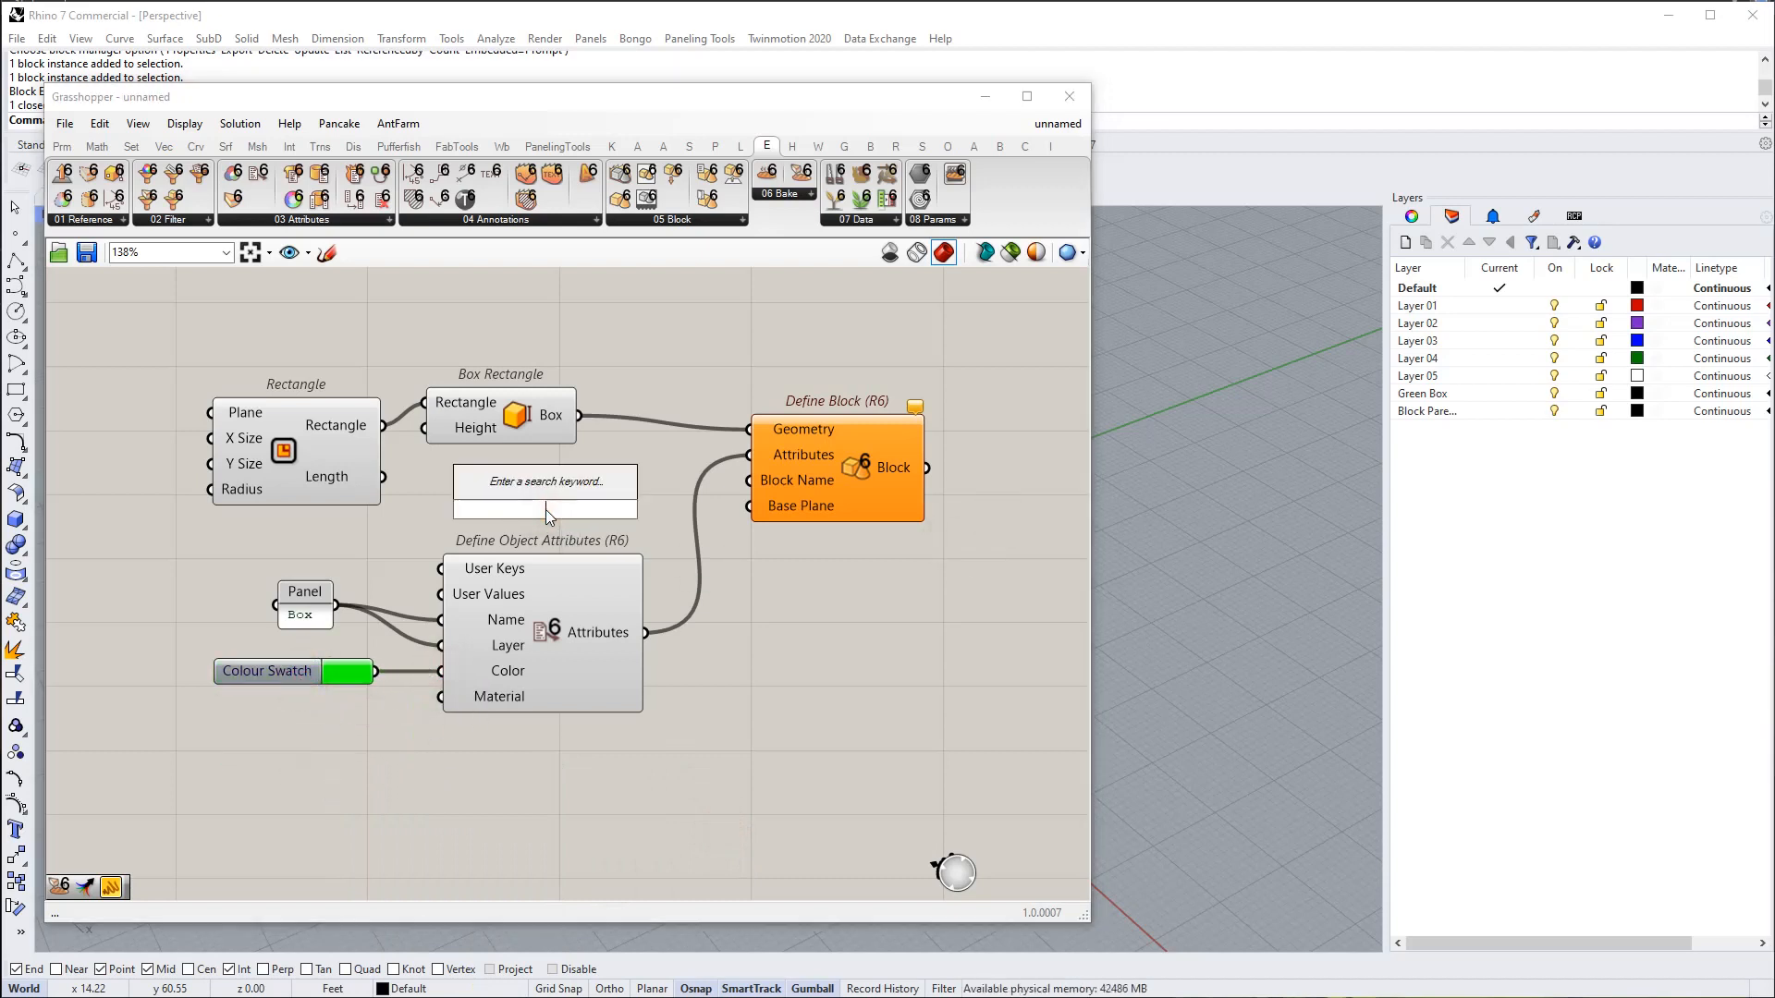
type("//Co")
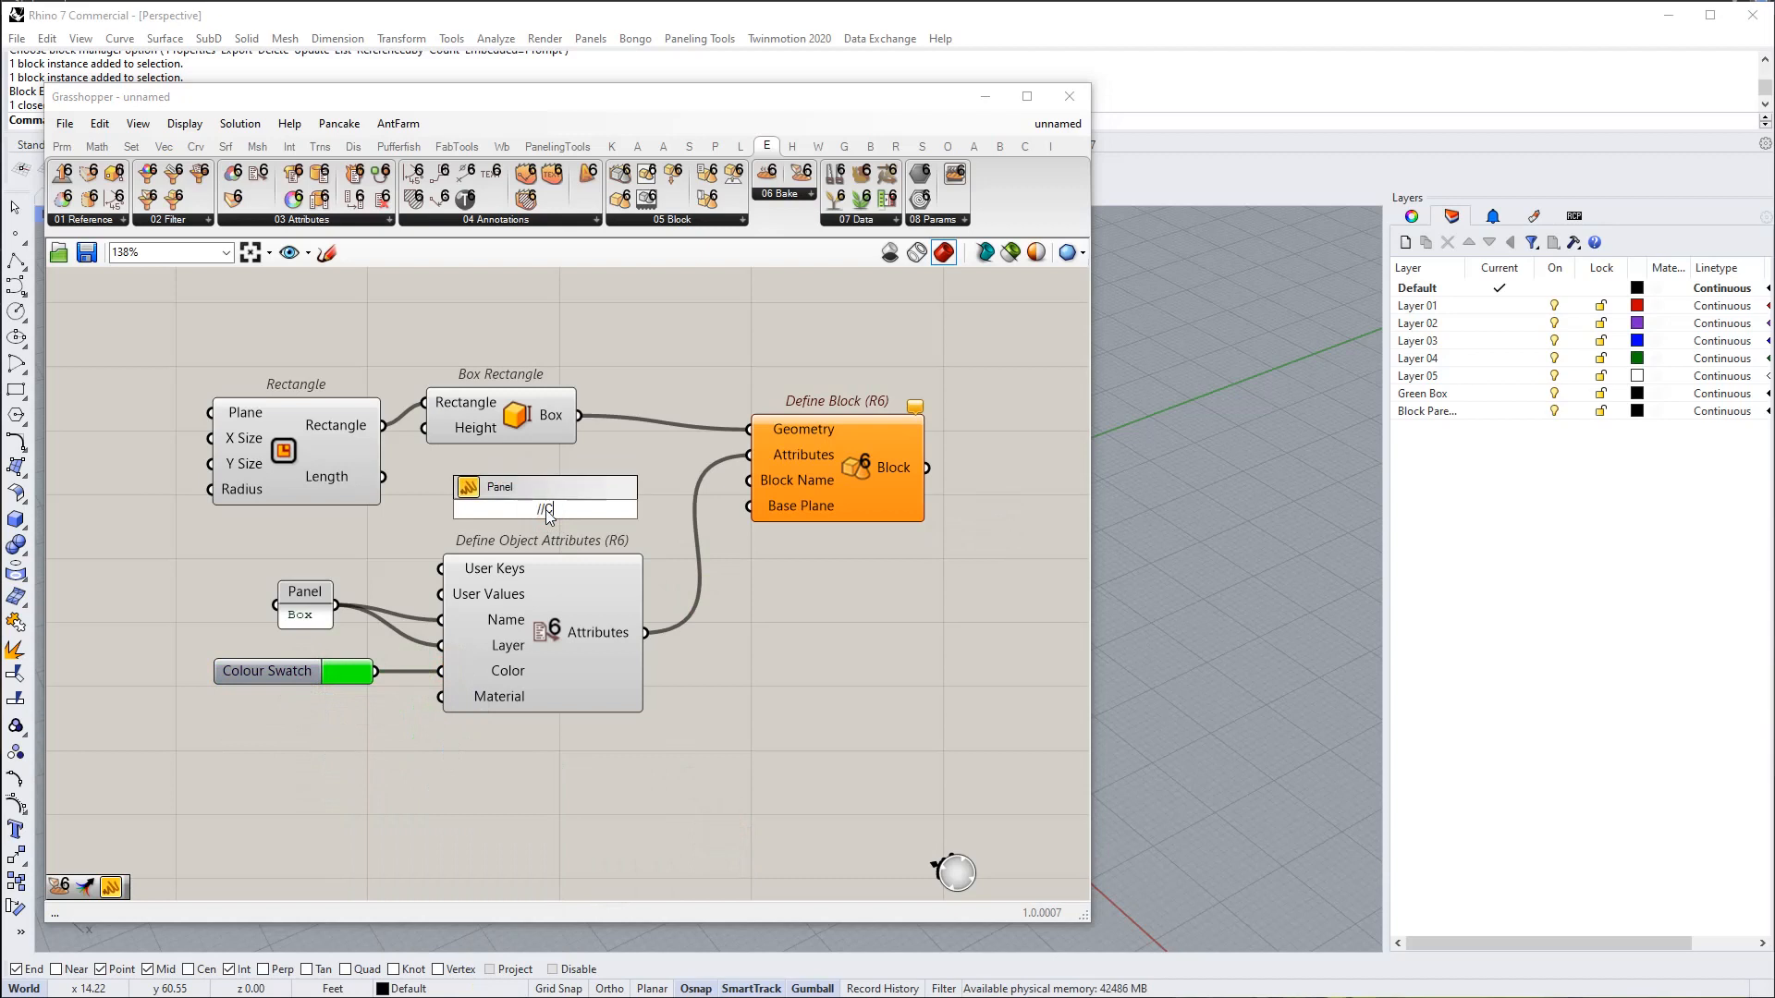
type("lored Box")
key("Return")
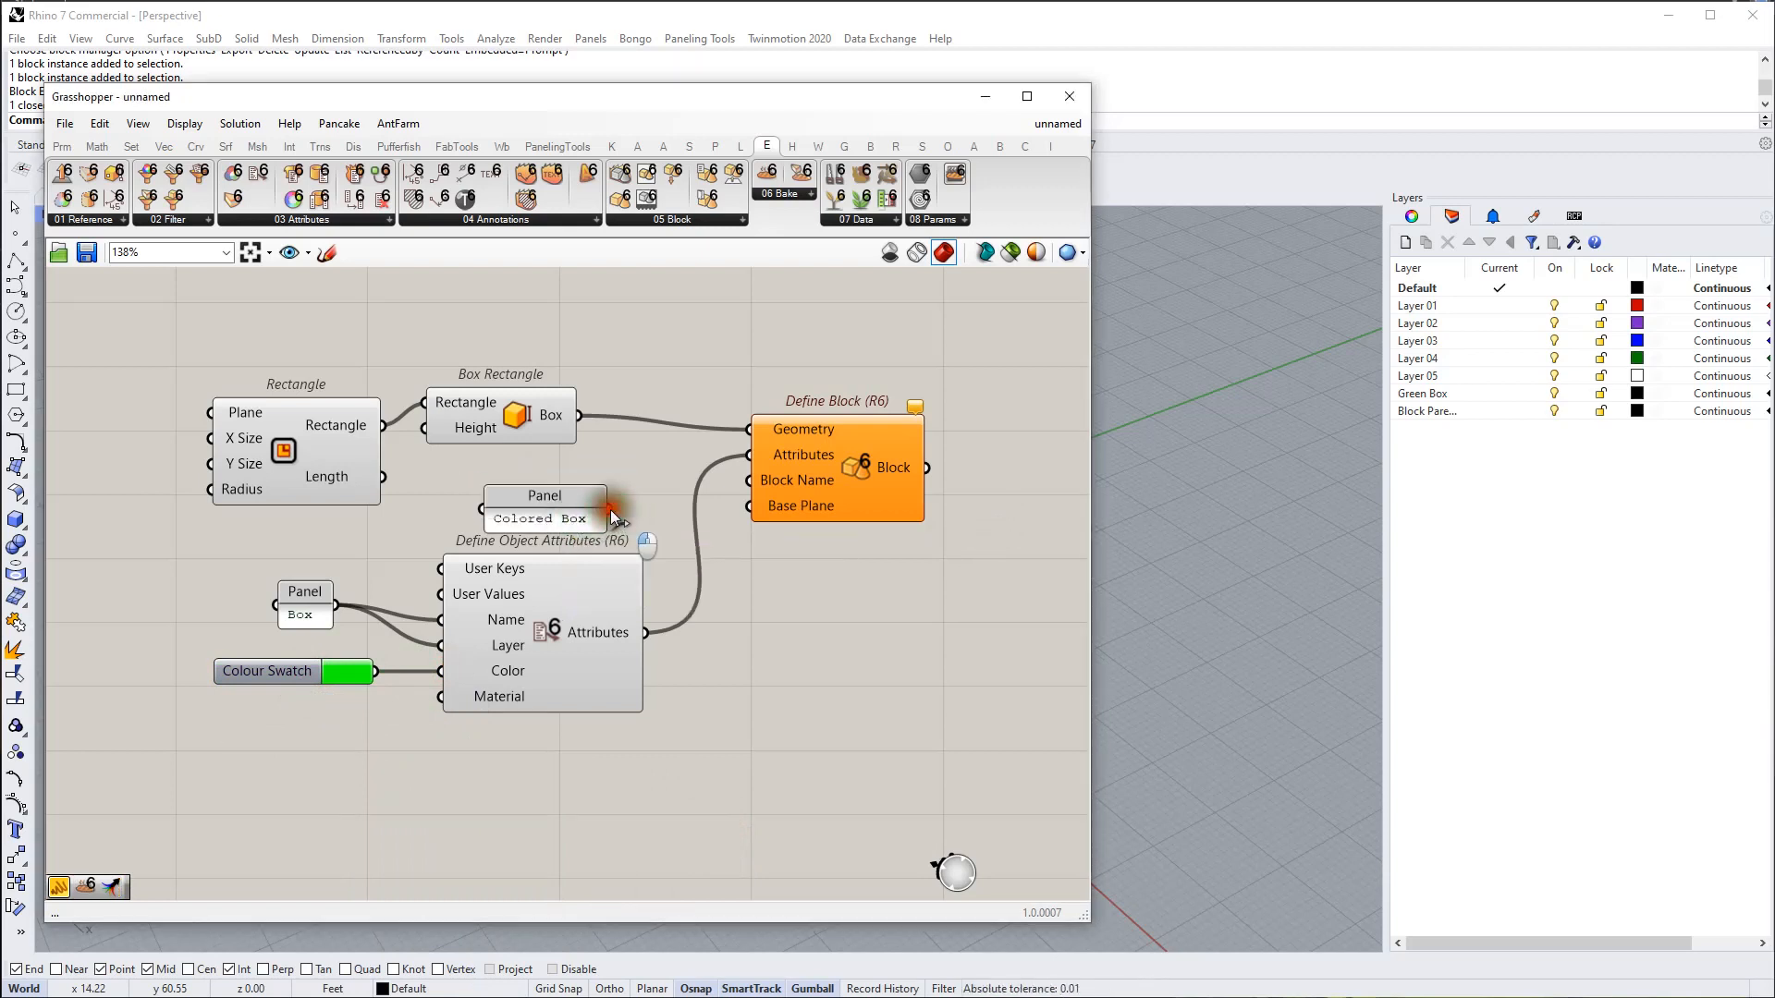
left_click_drag(612, 513, 580, 479)
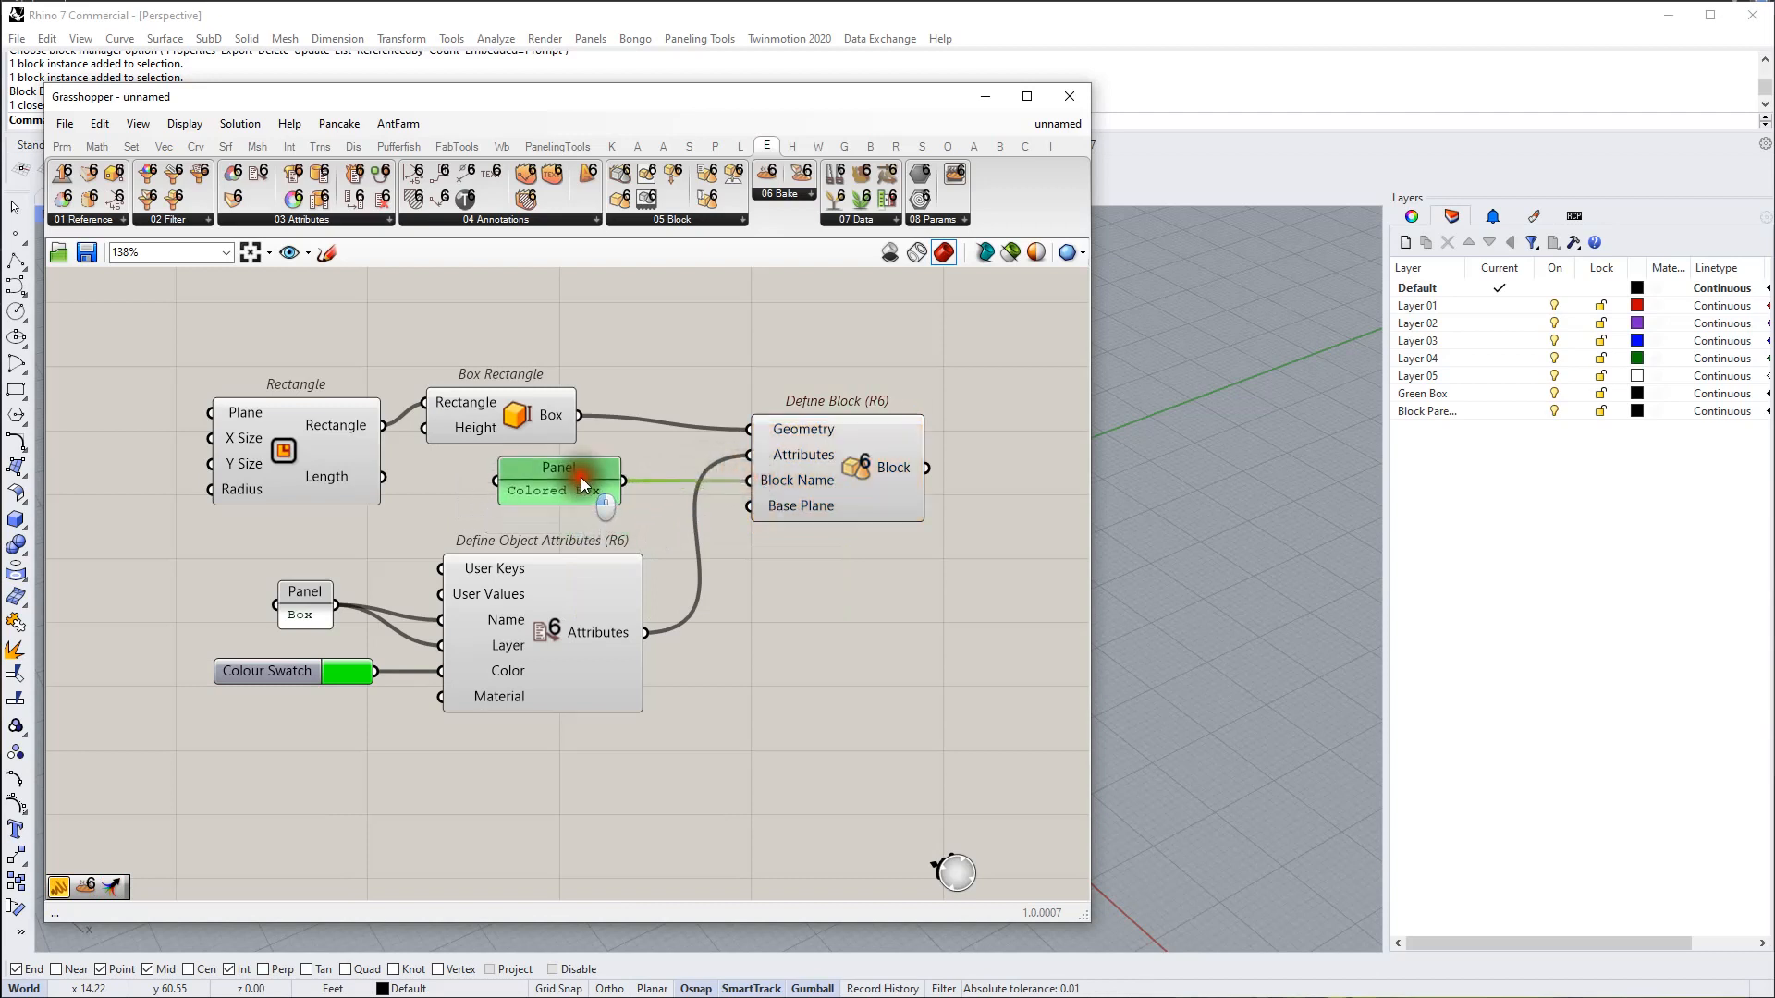
Step: Align Rectangle, Box Rectangle and Define Block in one row so their connecting wires run straight
right_click_drag(580, 477, 410, 501)
left_click(696, 492)
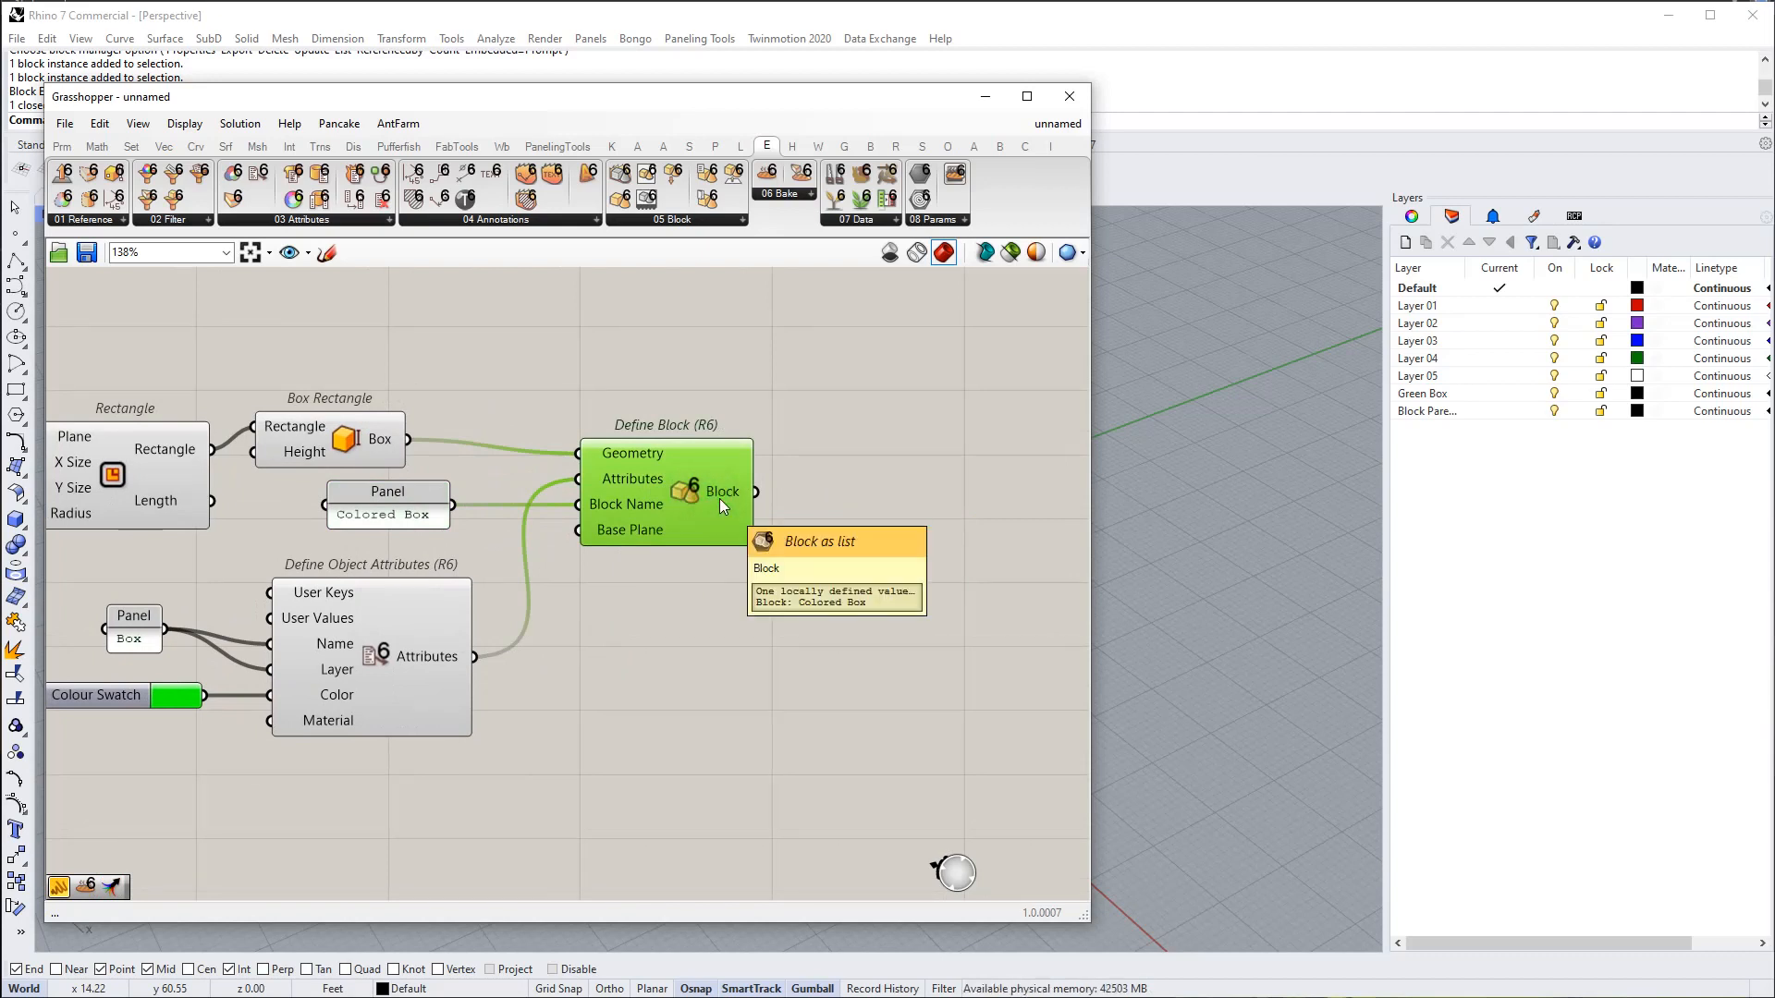
right_click(680, 503)
left_click(662, 482)
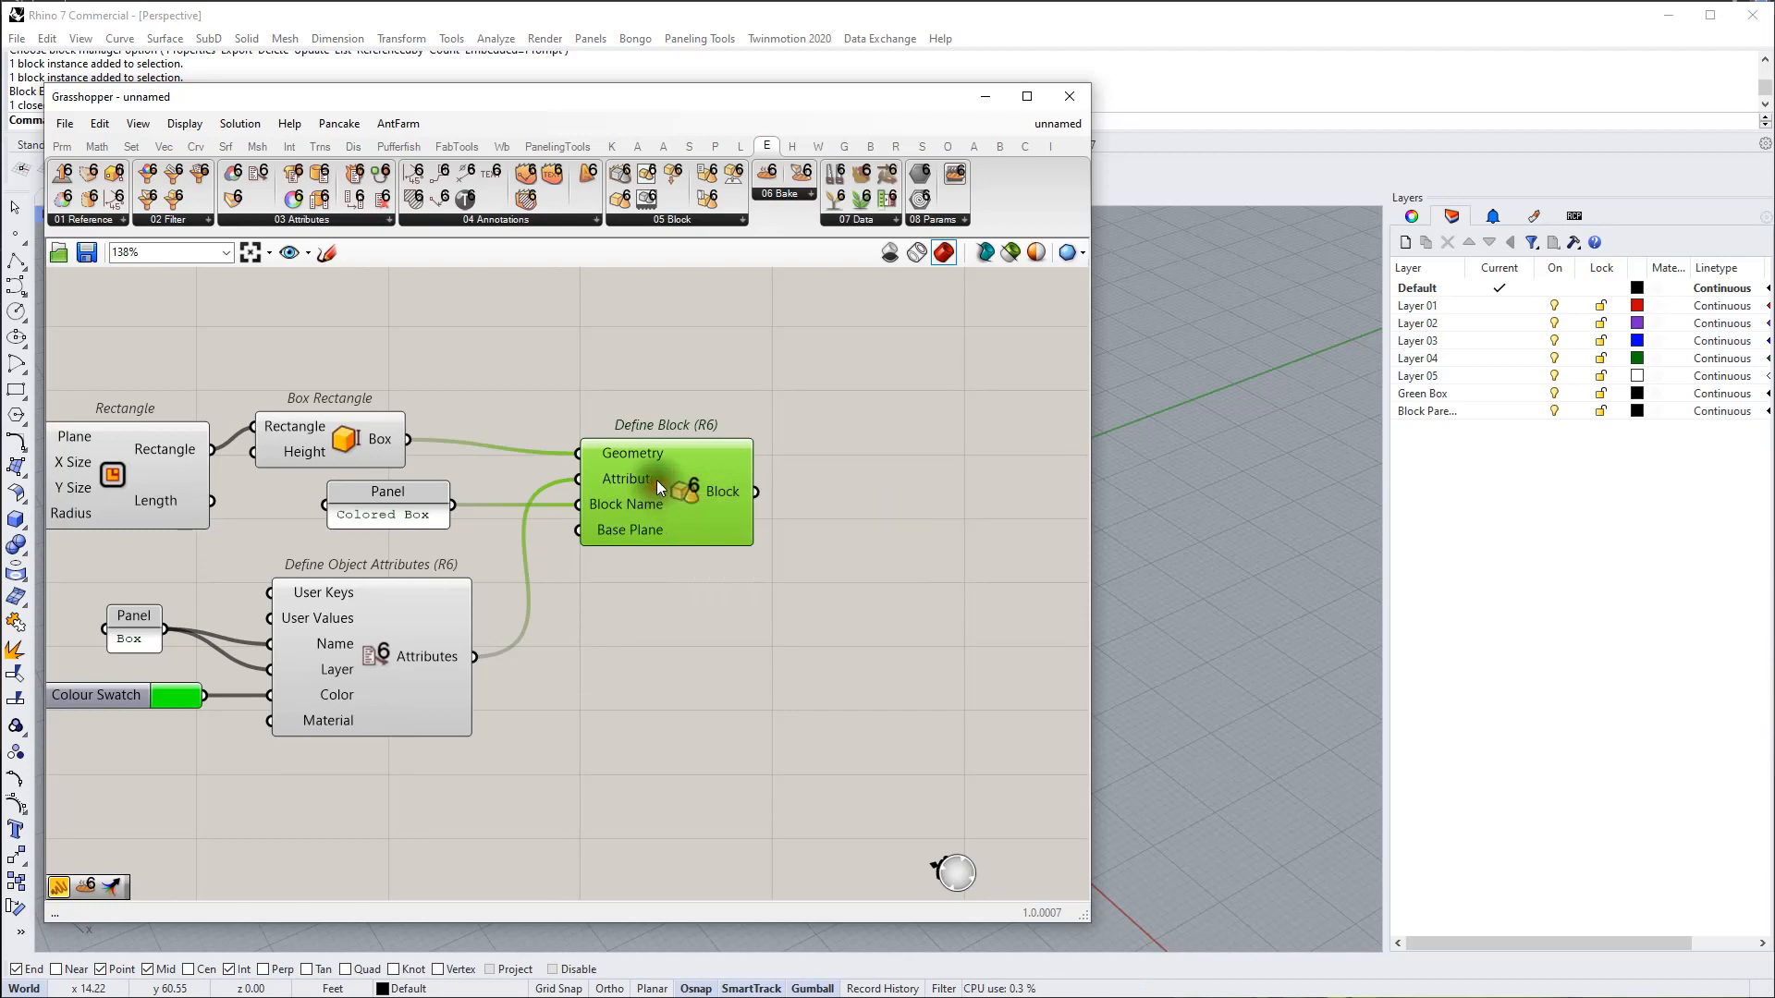
left_click(664, 432)
scroll(674, 445, "down", 1)
scroll(675, 445, "up", 2)
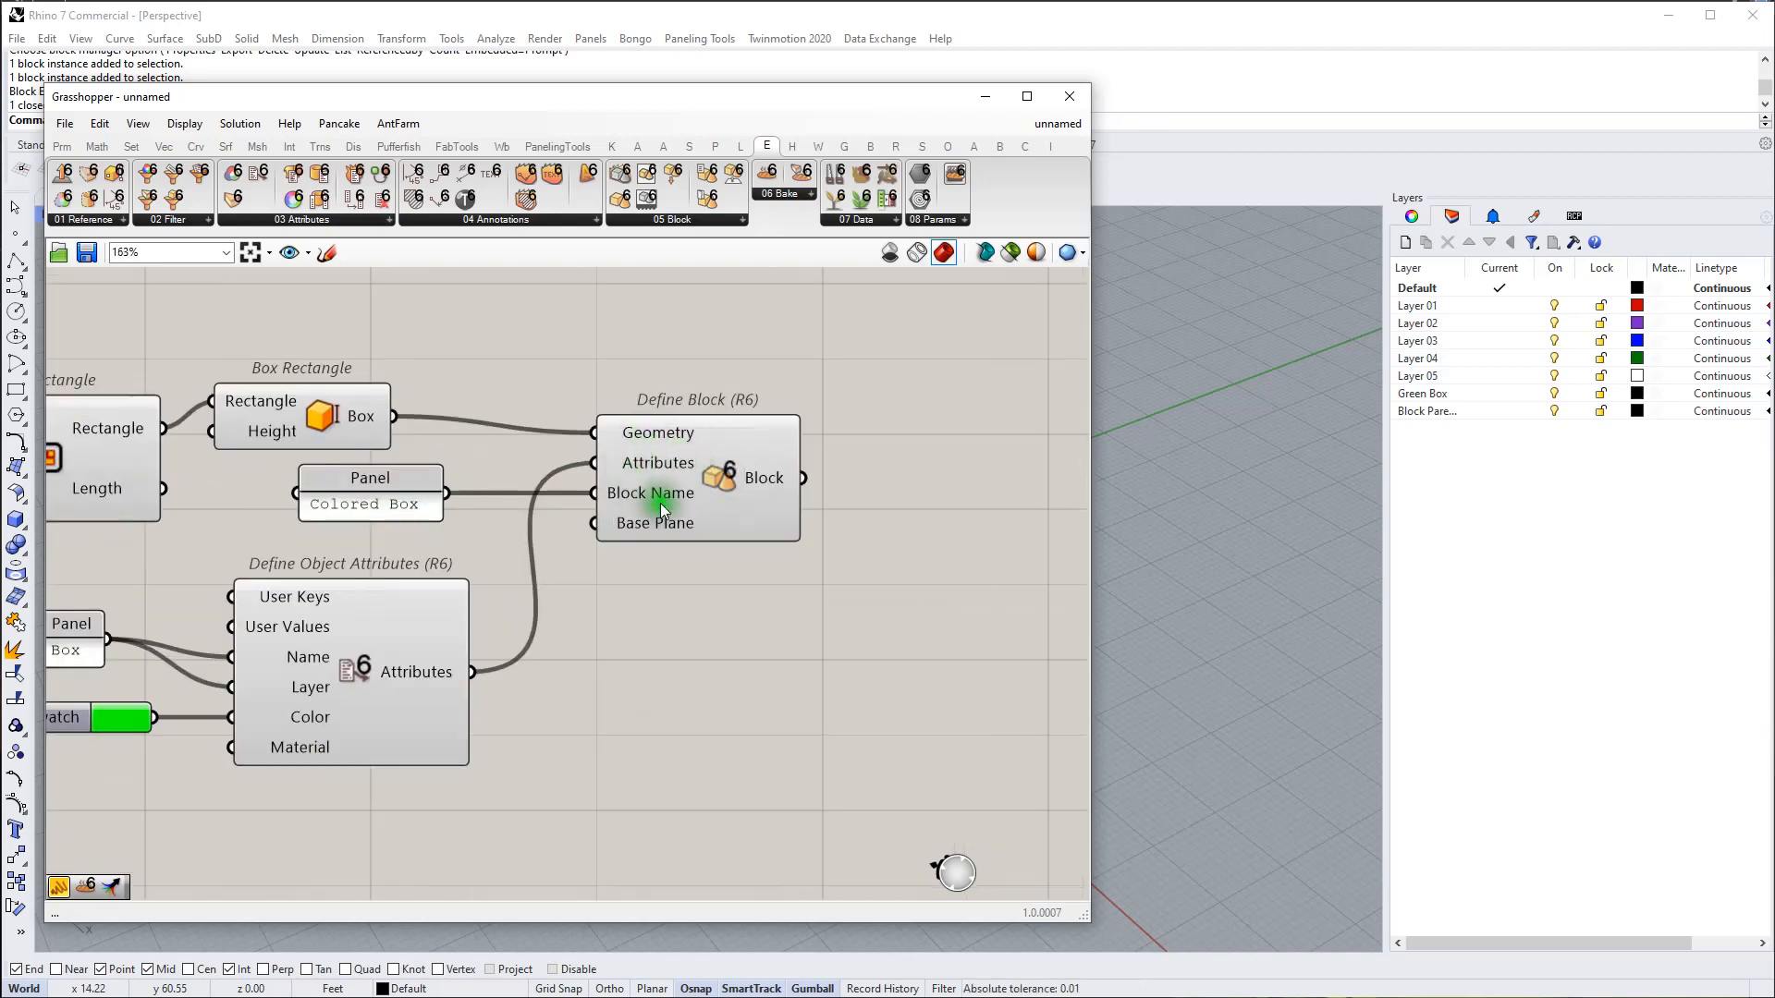
scroll(661, 503, "down", 1)
left_click(379, 434)
left_click_drag(381, 435, 383, 416)
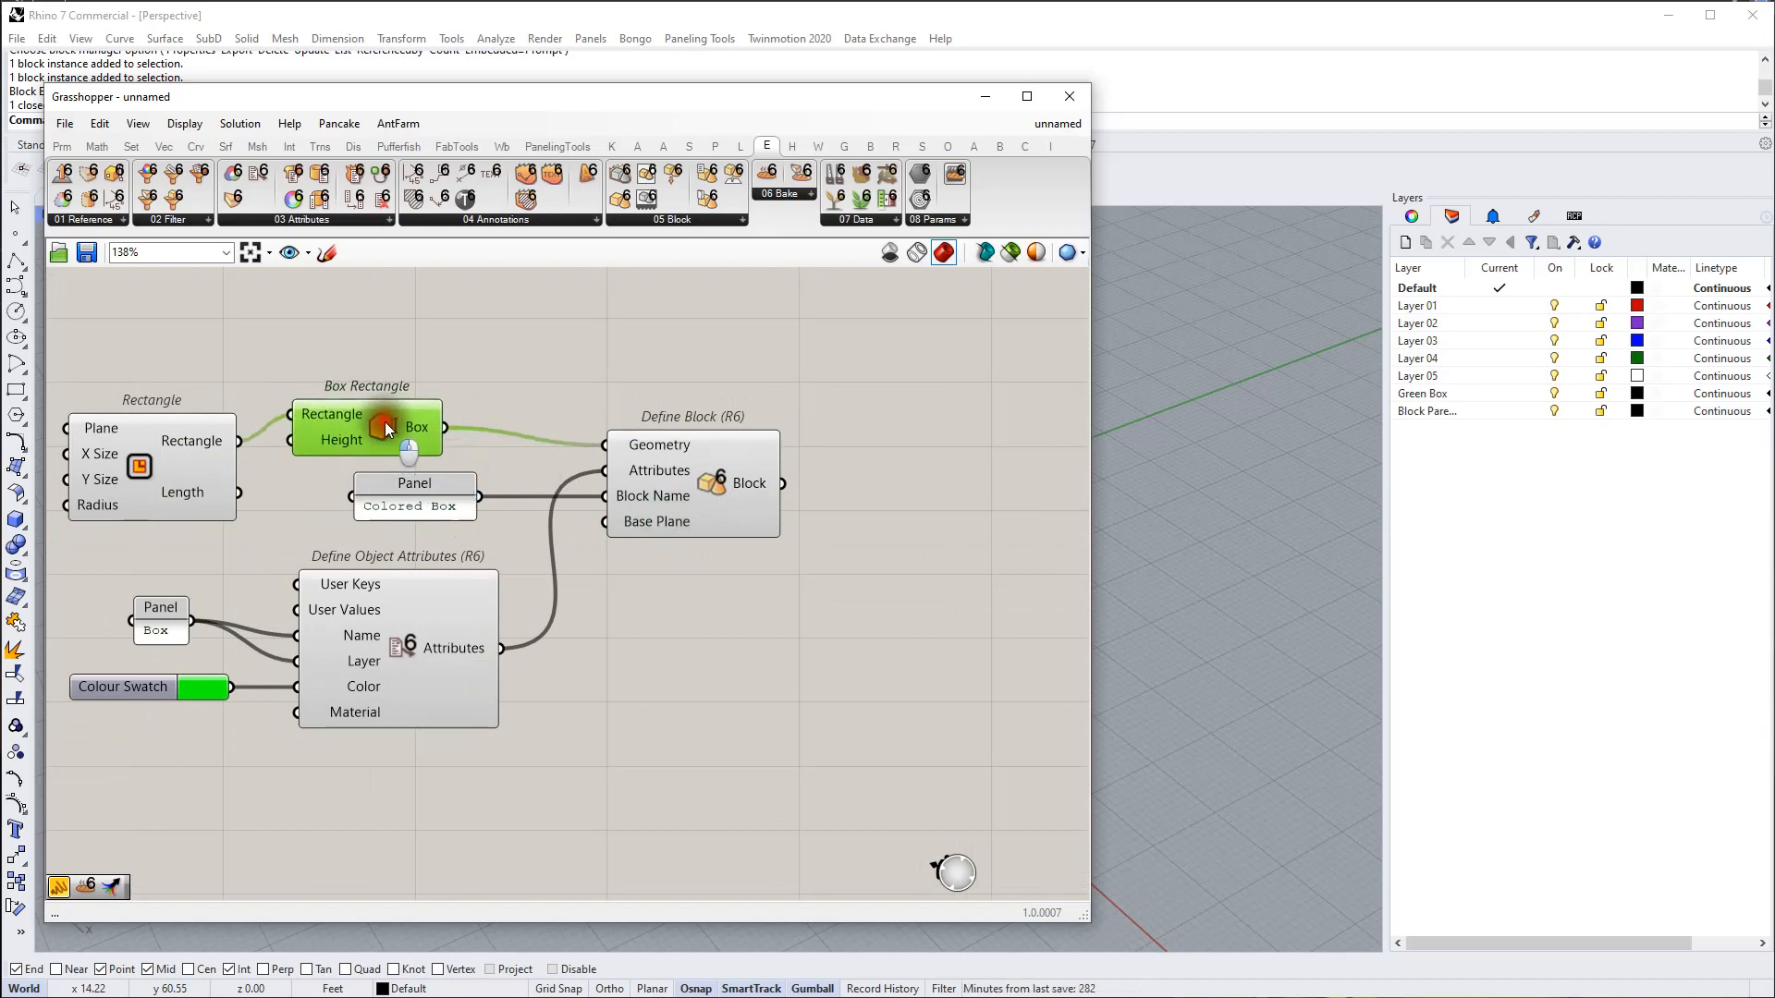
left_click_drag(155, 456, 153, 429)
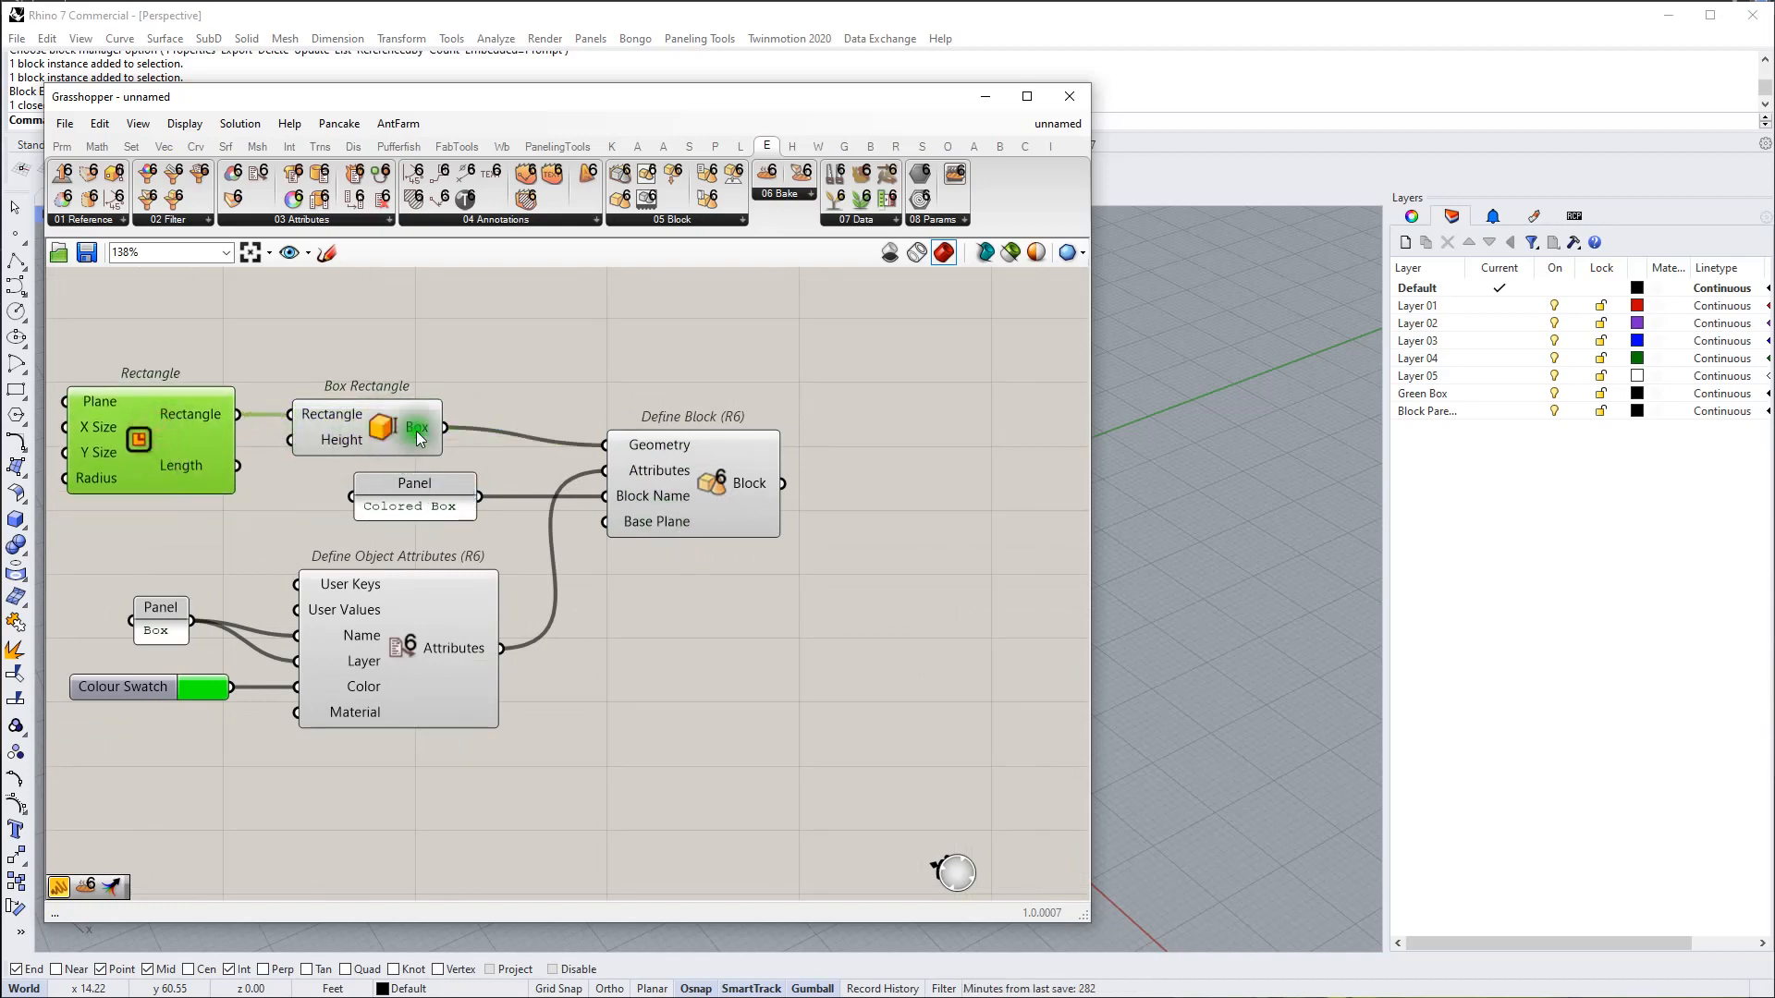
left_click(678, 490)
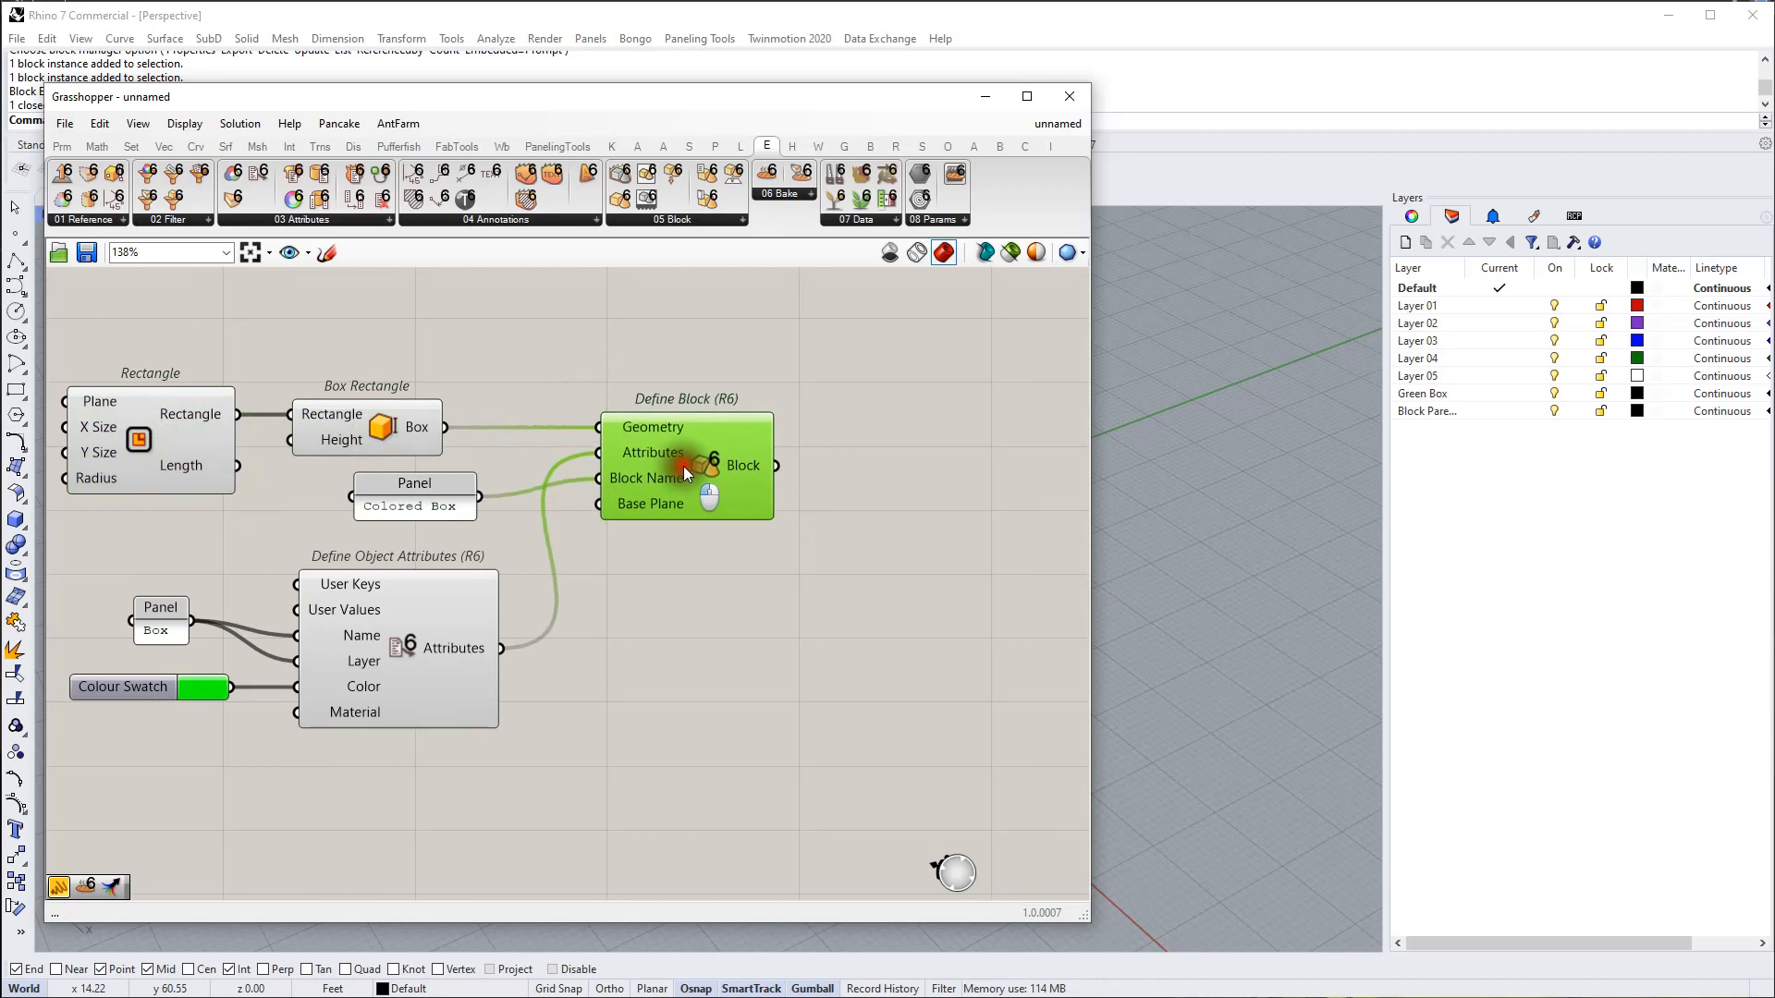
Step: Add a Bake Objects component after Define Block and wire the Block output into its Geometry input
scroll(674, 470, "down", 1)
double_click(706, 592)
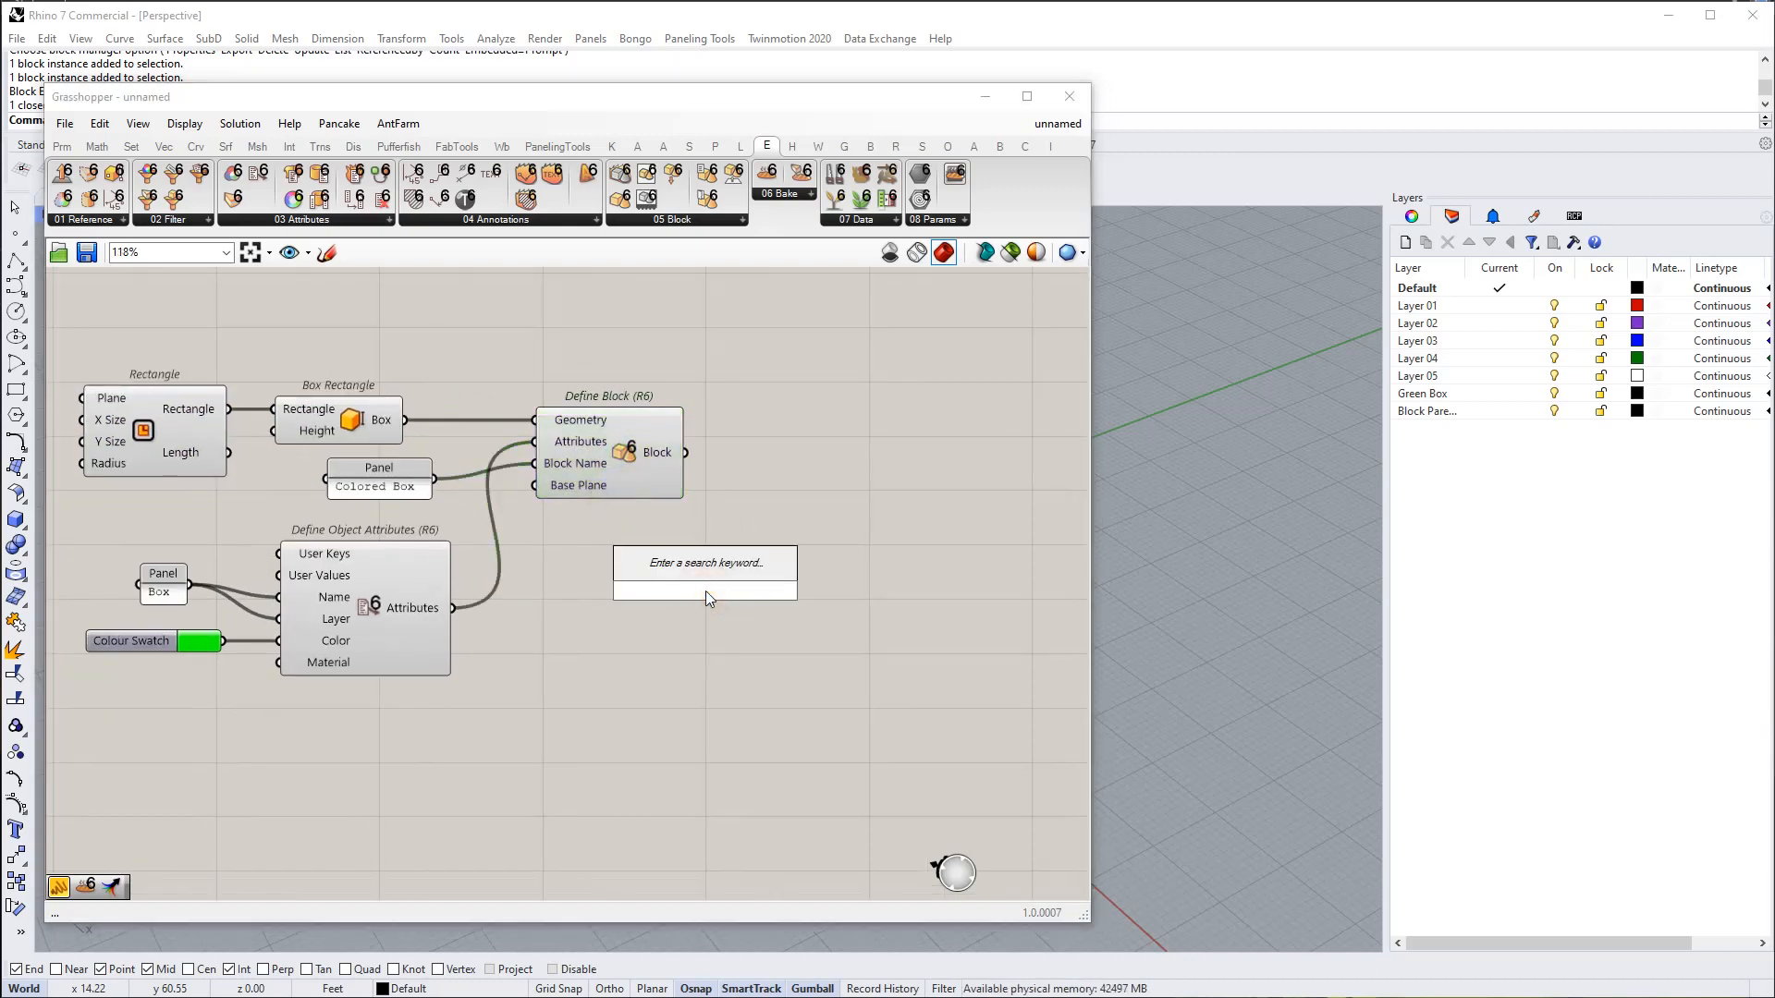
type("bake")
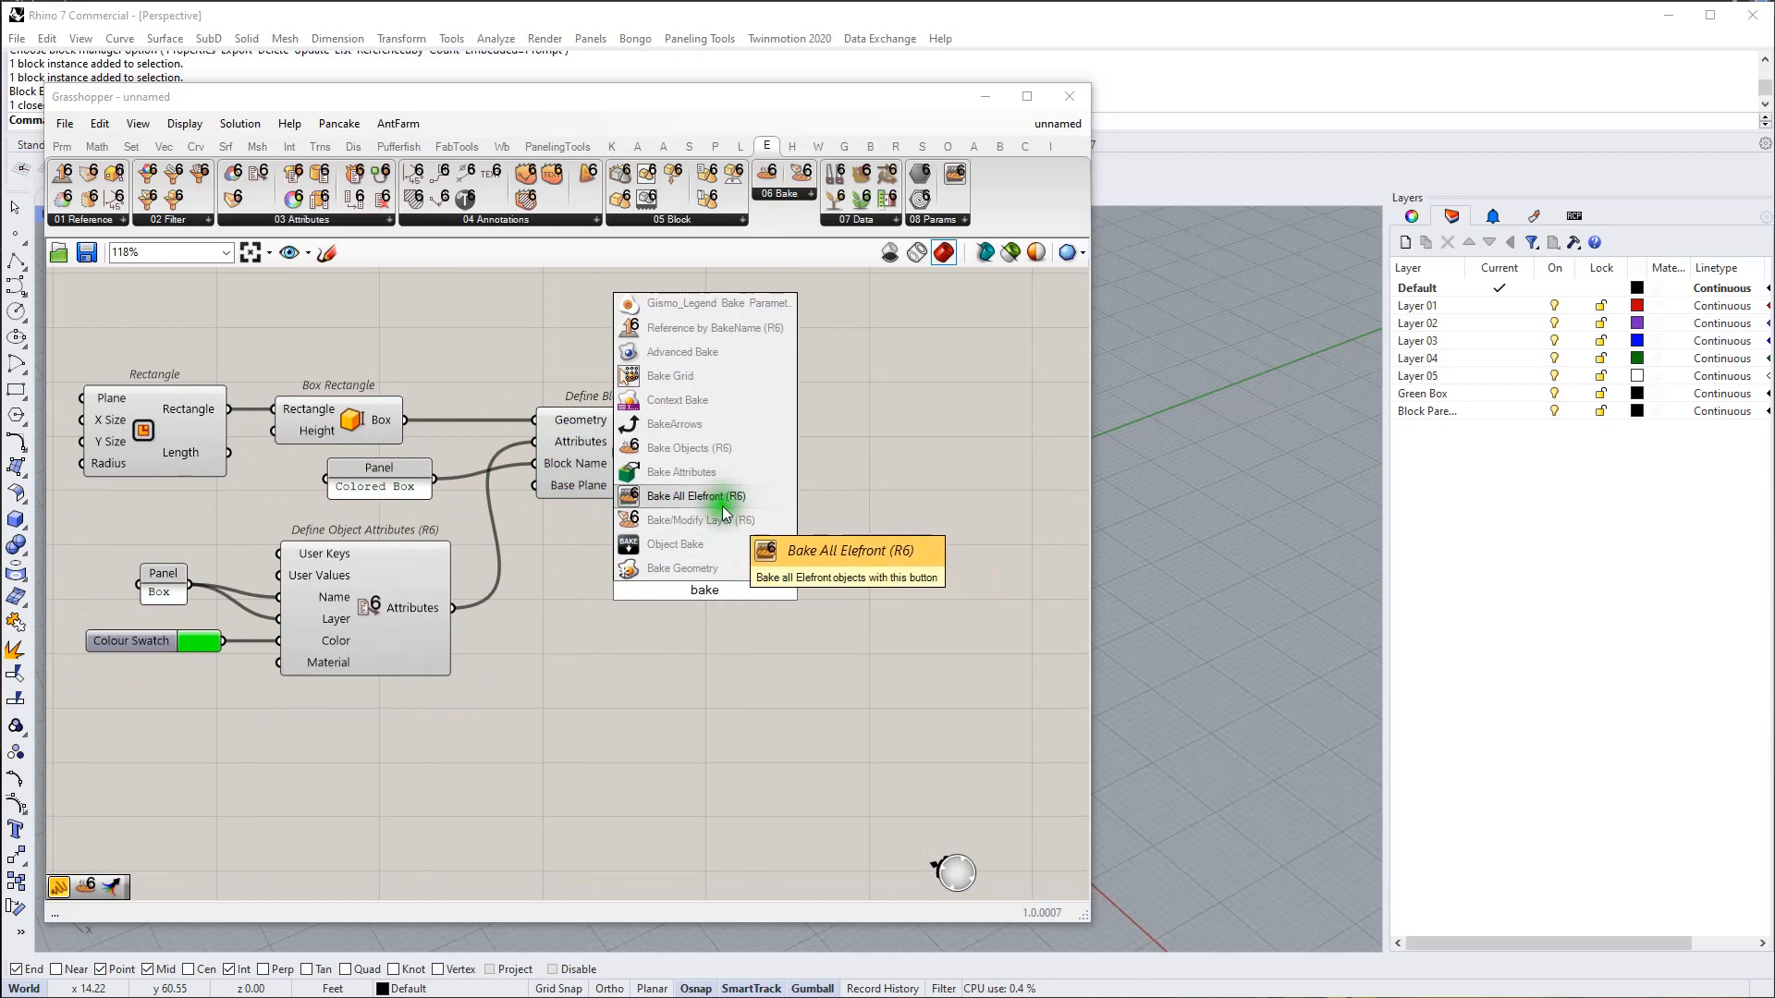
type(" o")
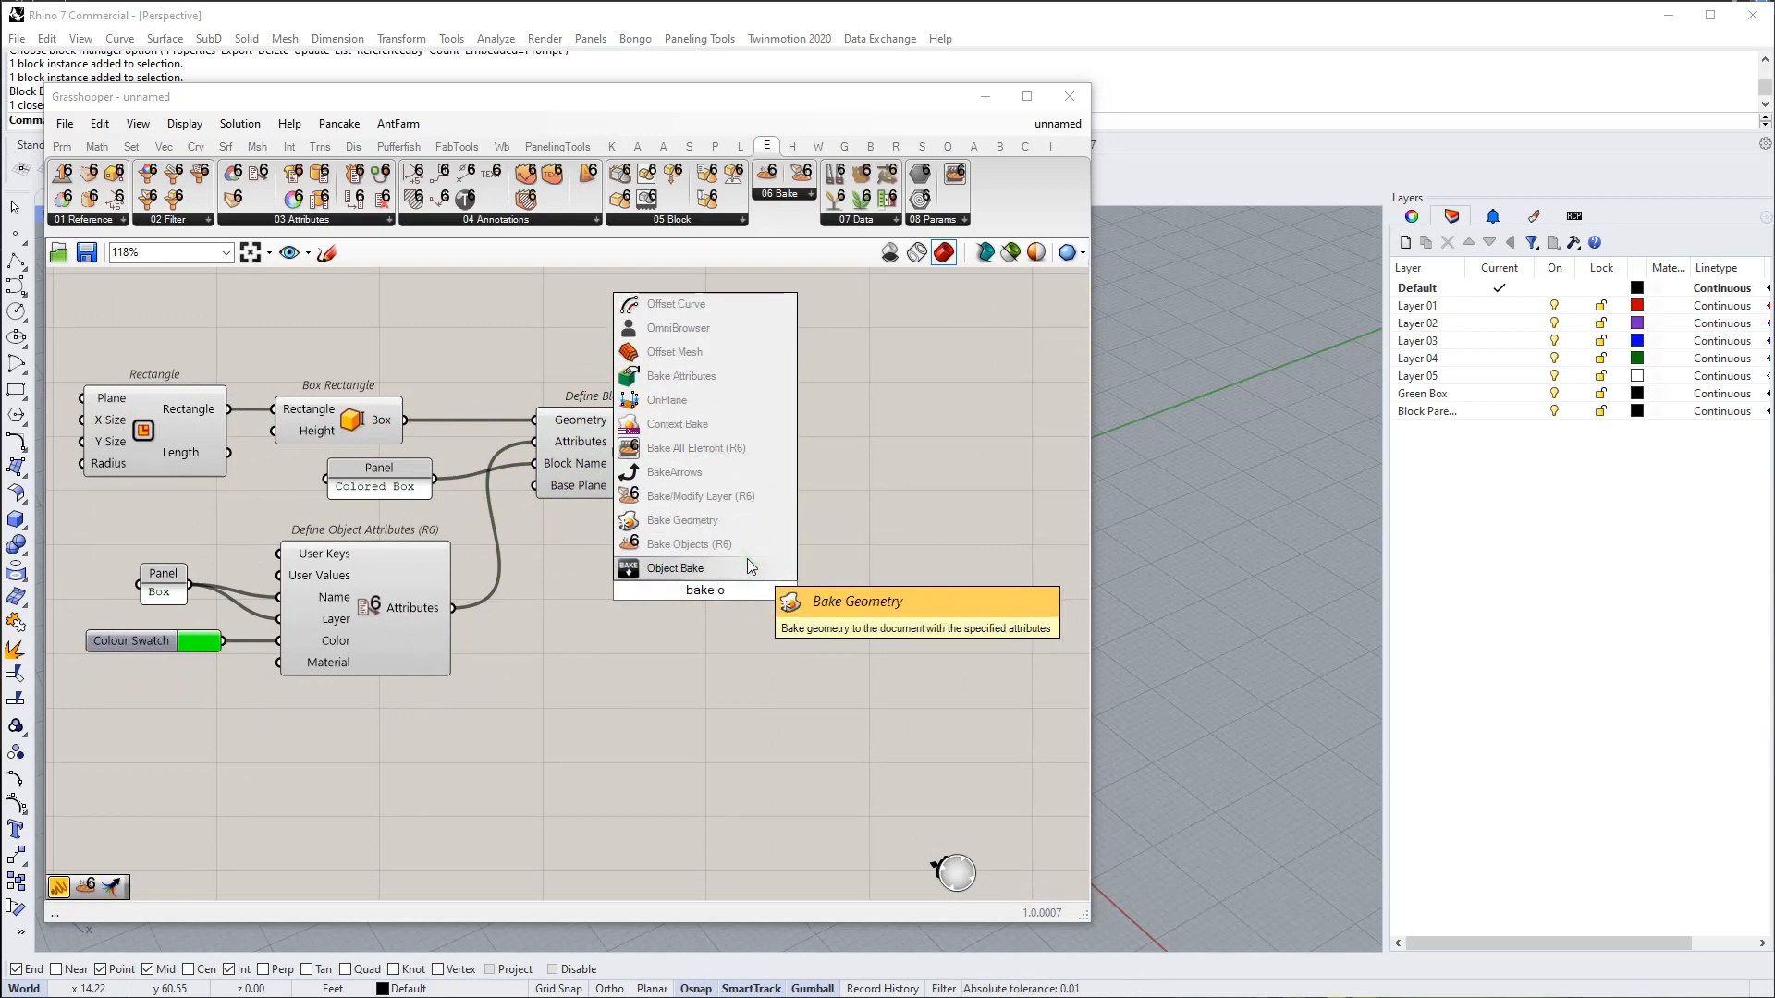
left_click(717, 544)
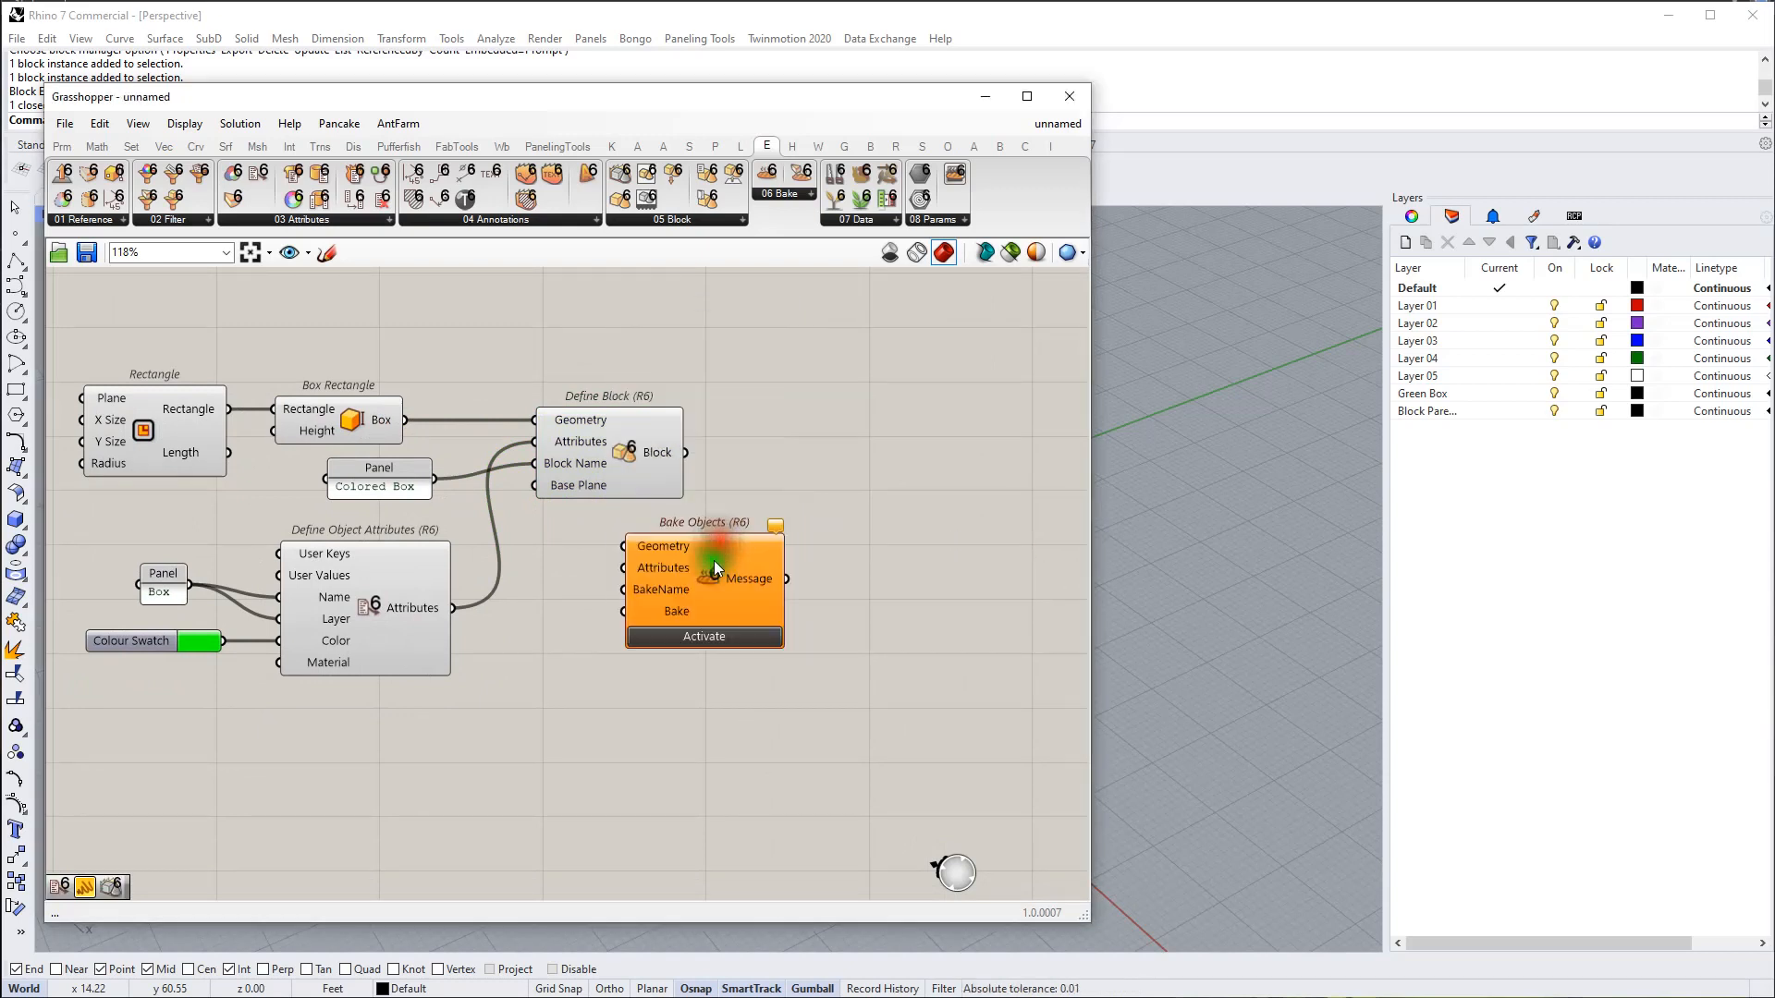
left_click_drag(713, 561, 936, 457)
left_click_drag(686, 453, 851, 443)
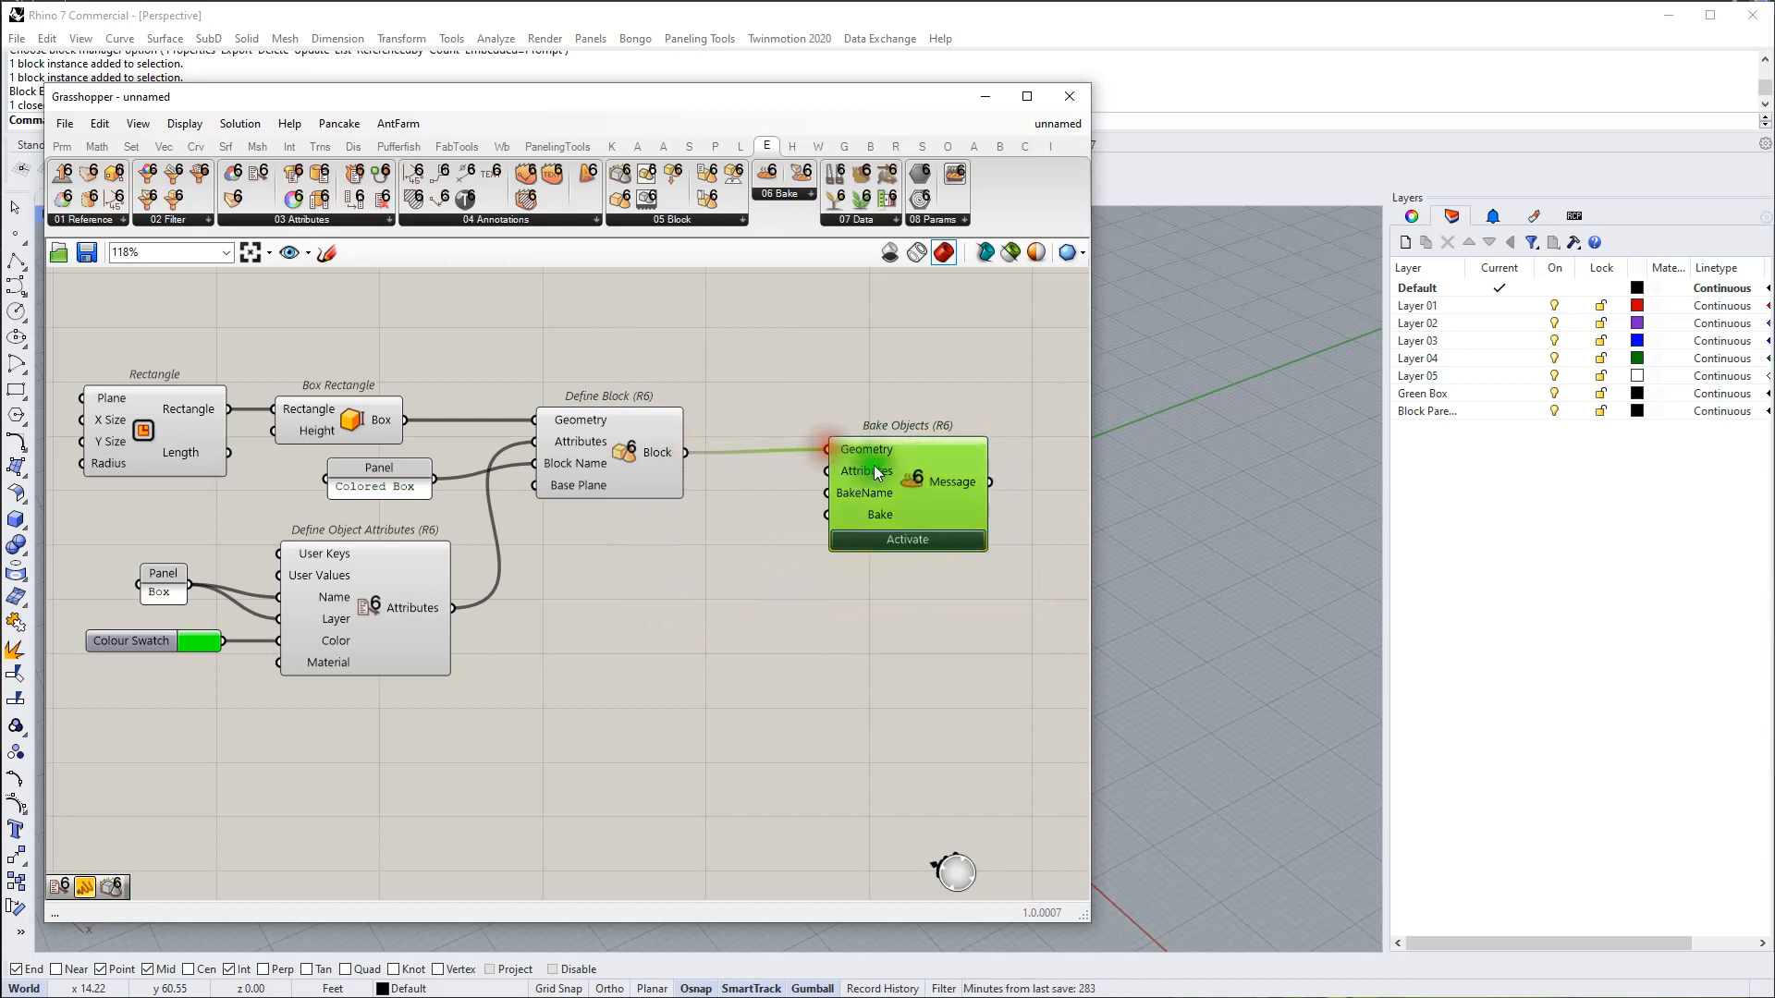
left_click(904, 464)
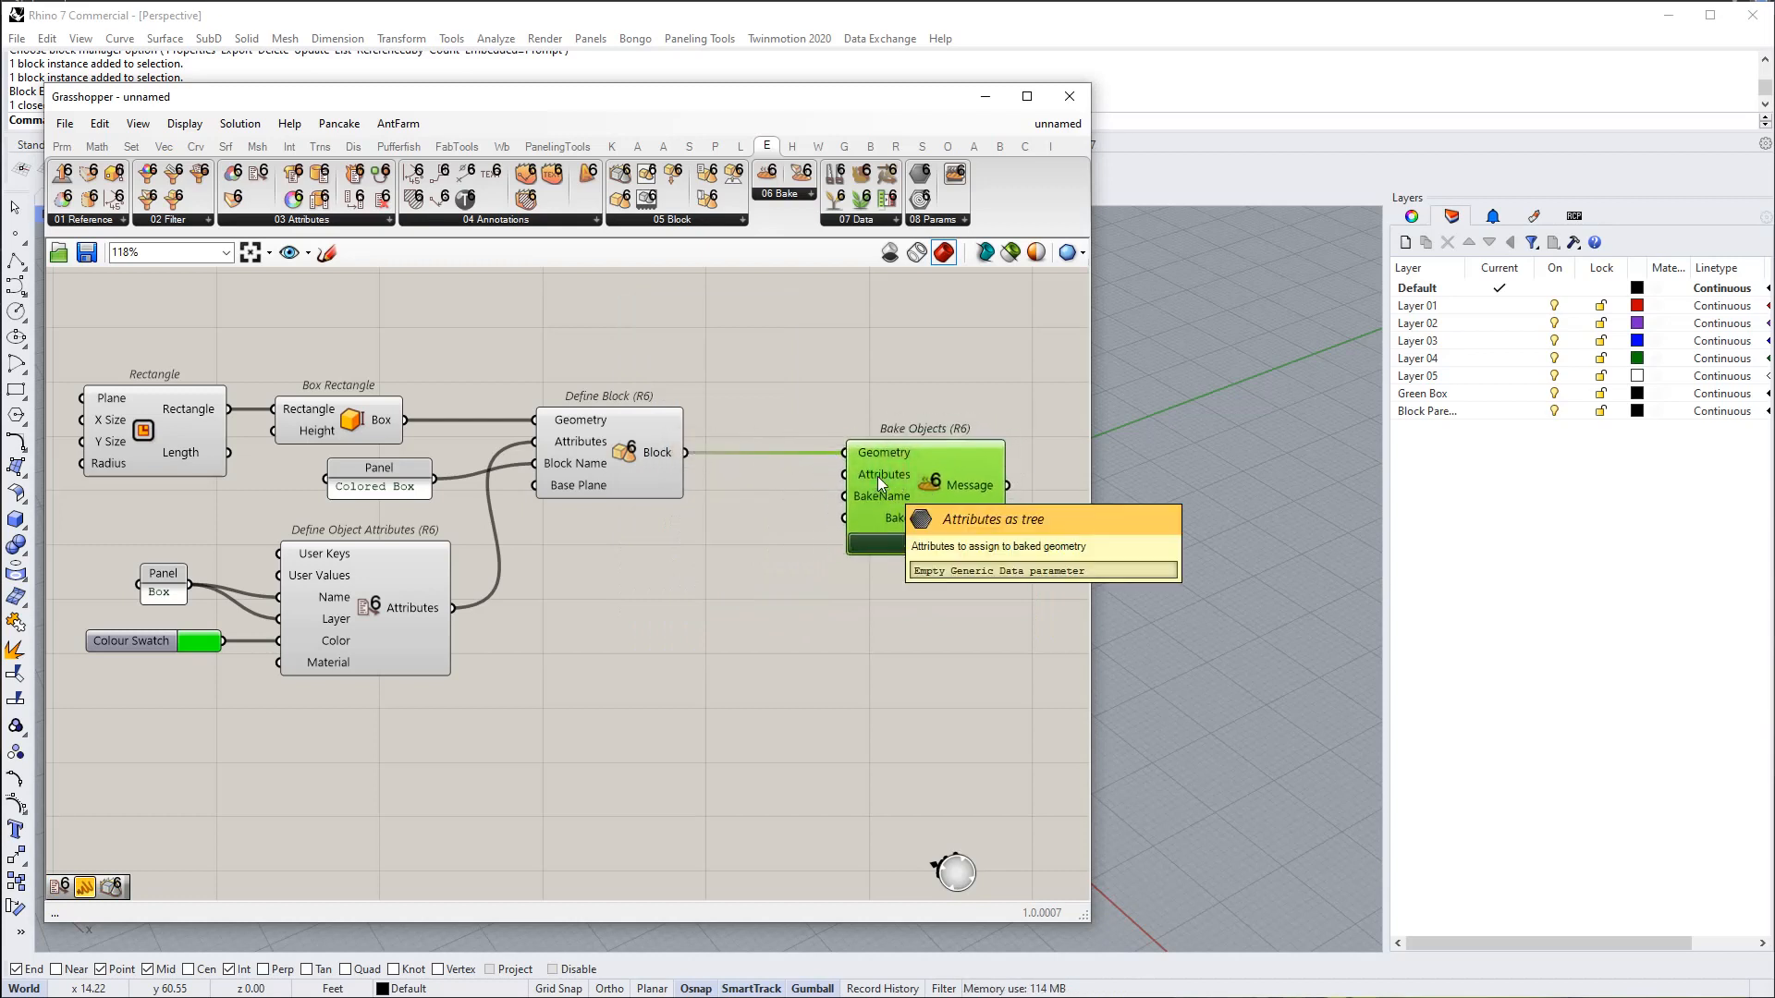
Step: Duplicate Define Object Attributes with its panel and swatch, and connect the copy's output to Bake Objects' Attributes input
right_click_drag(878, 475, 846, 449)
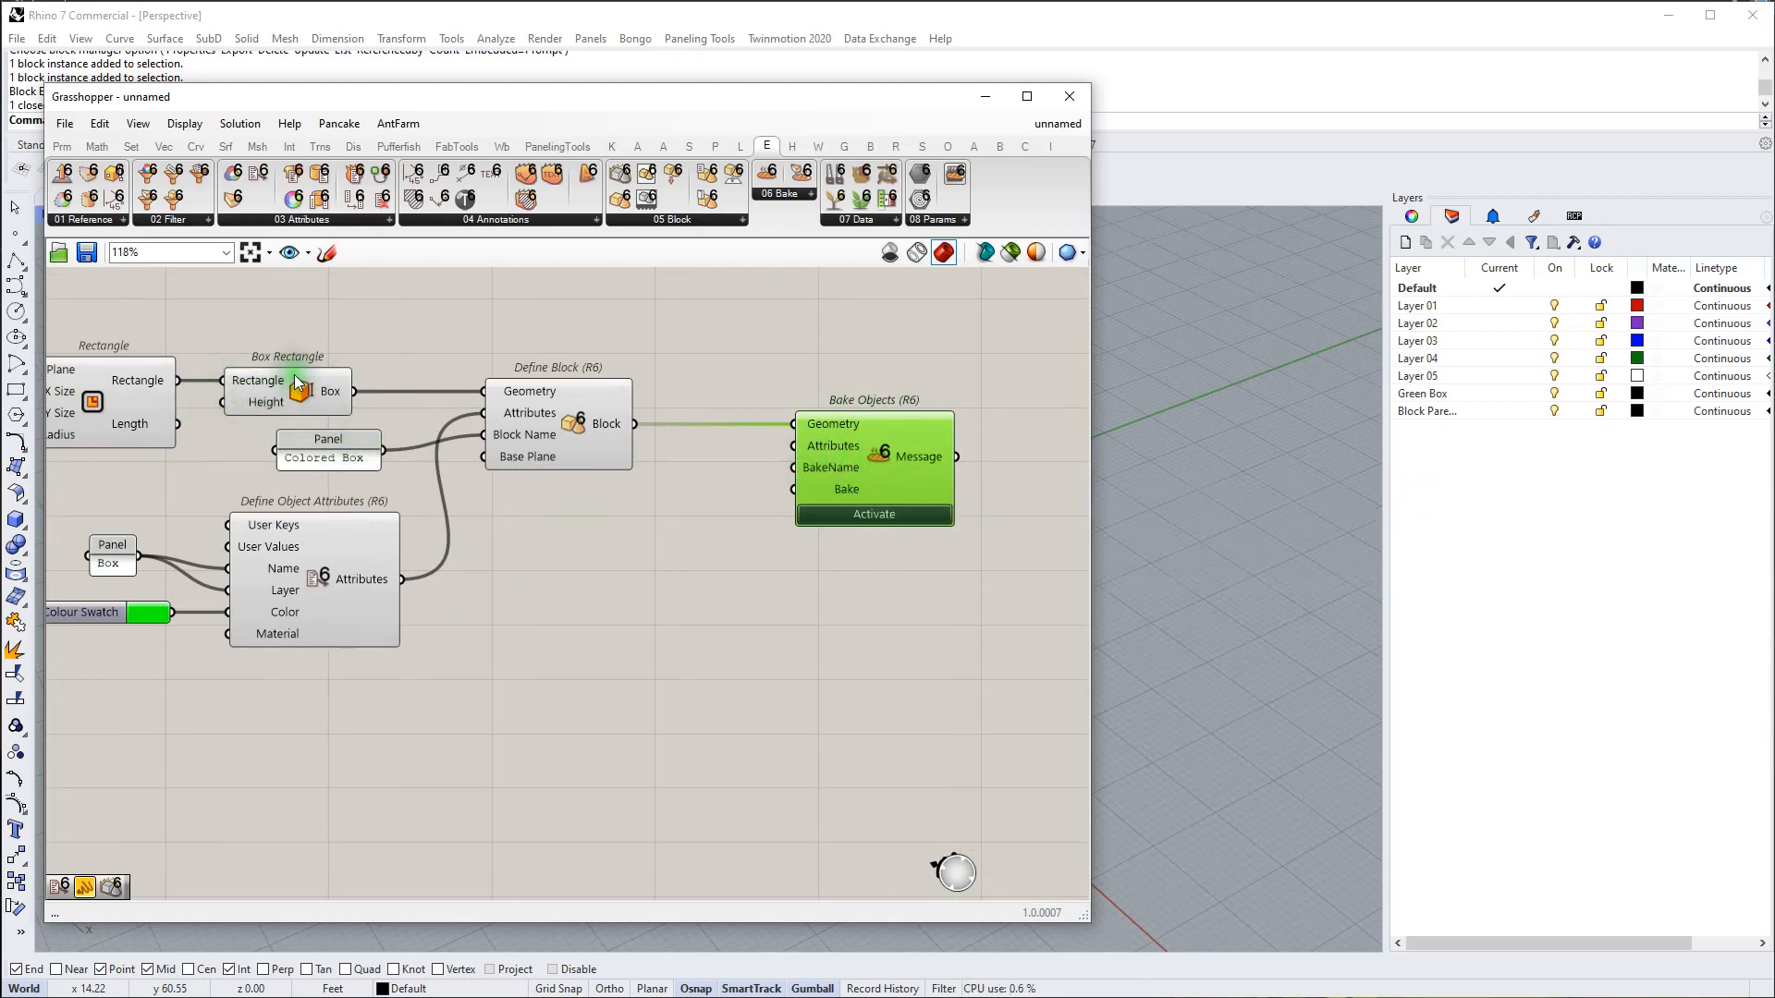
left_click(646, 590)
left_click_drag(440, 664, 55, 504)
key("ctrl+c")
key("ctrl+v")
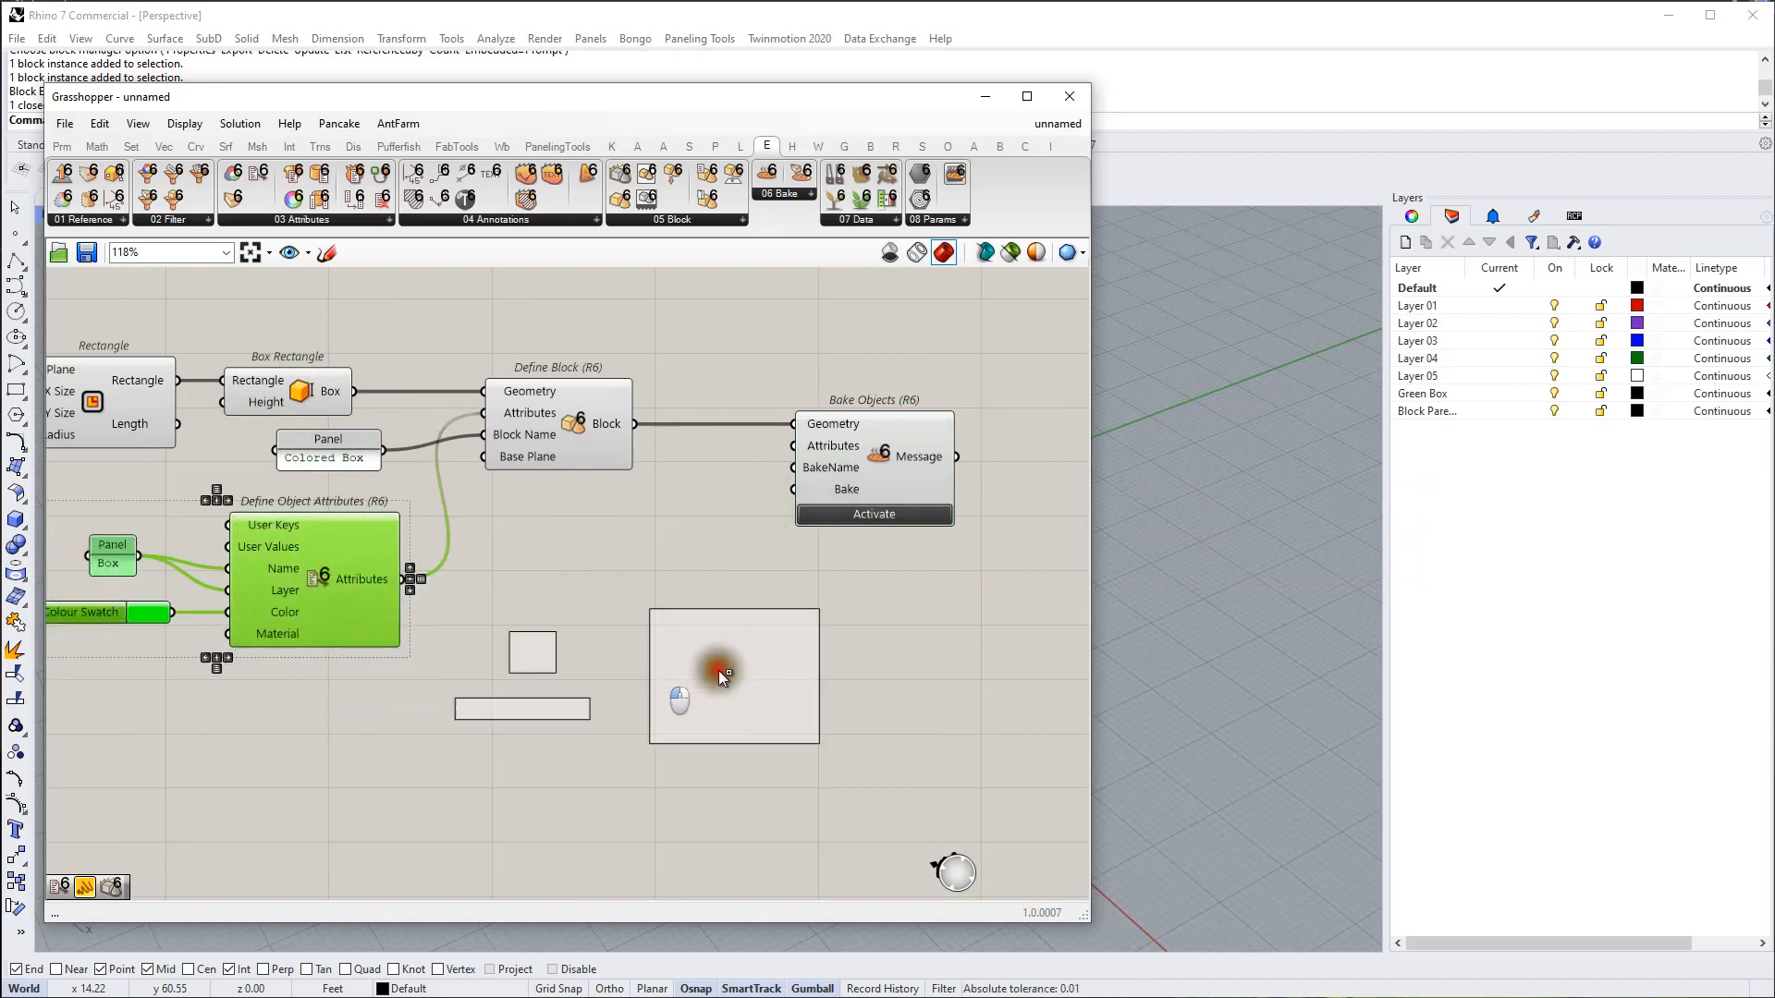
left_click(652, 700)
right_click_drag(713, 546, 641, 491)
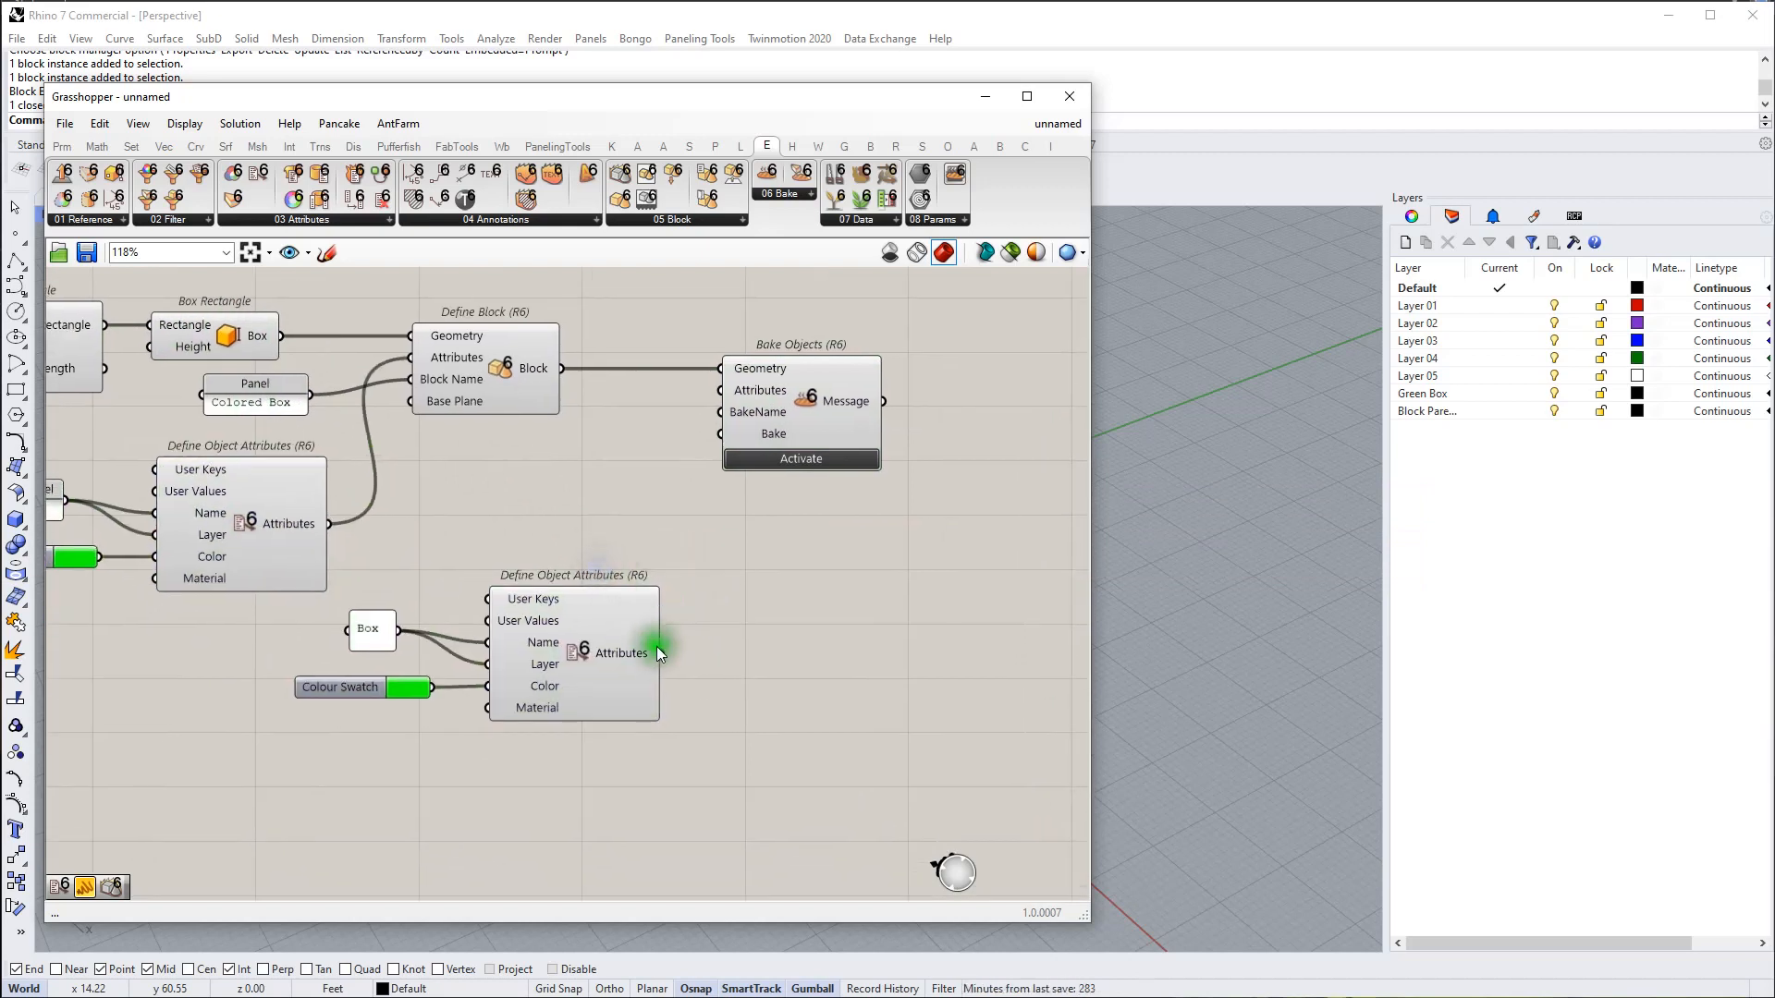
left_click_drag(661, 652, 727, 394)
left_click(579, 493)
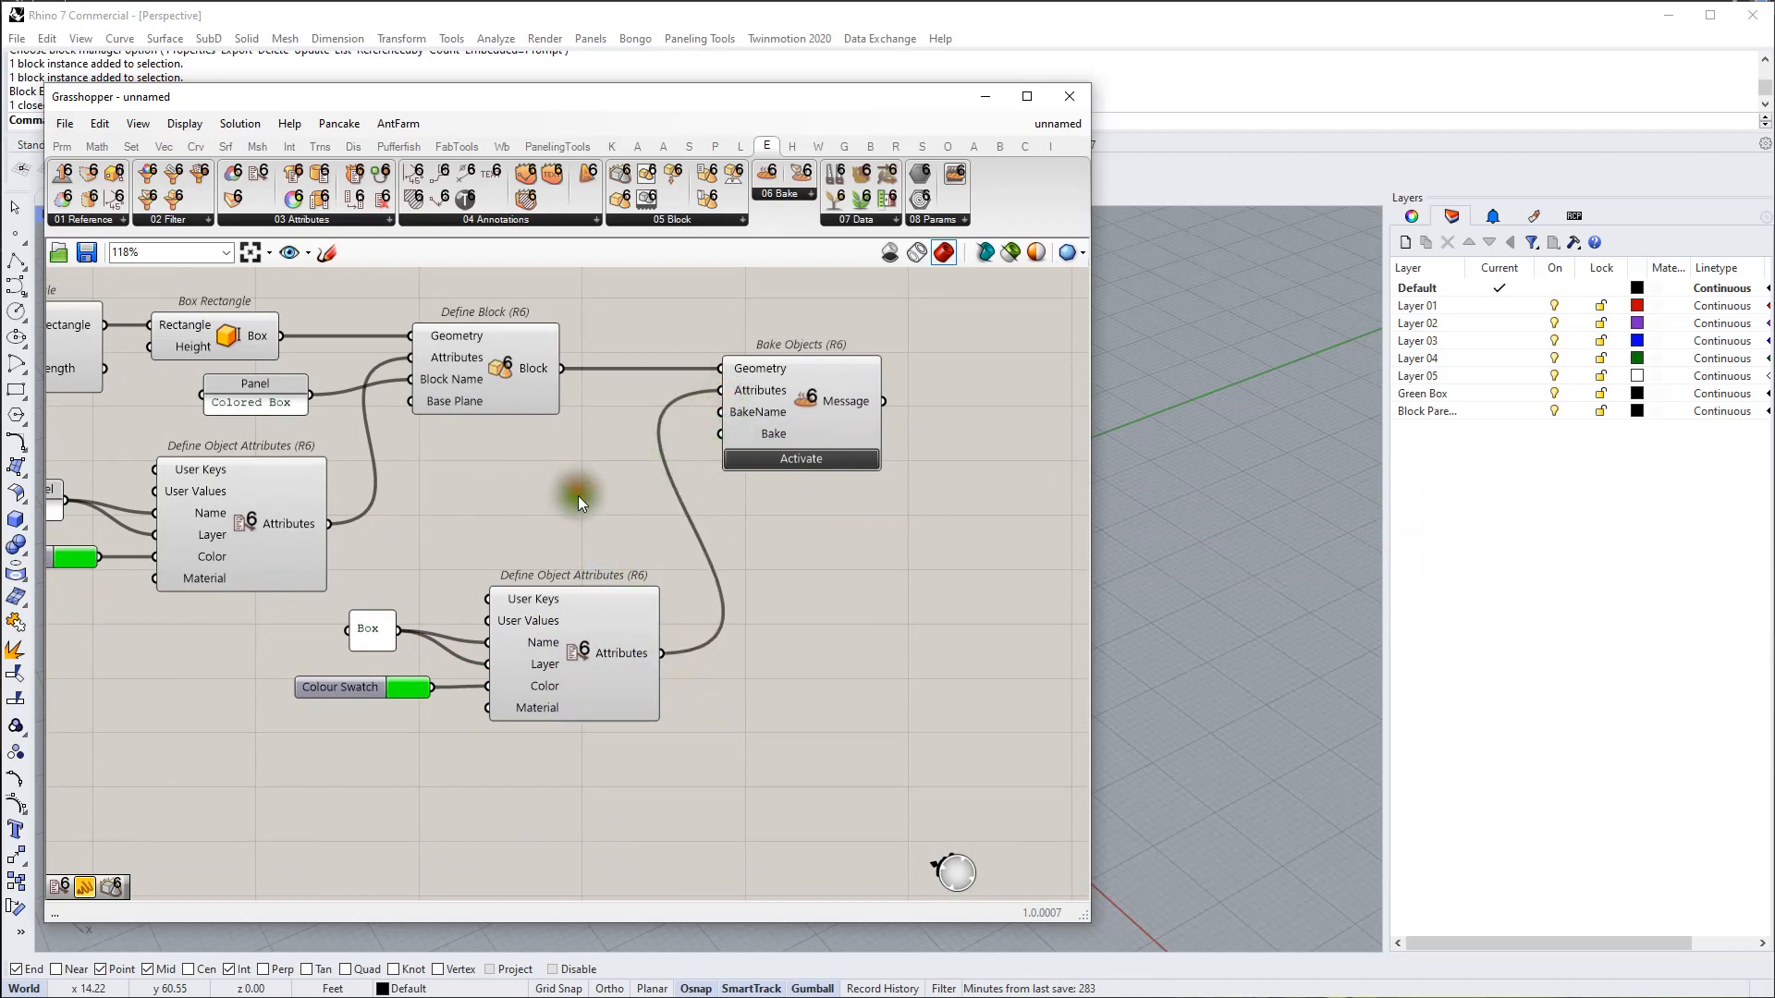
Step: Connect the "Colored Box" panel to Bake Objects' BakeName input and nudge Define Block slightly upward
double_click(546, 506)
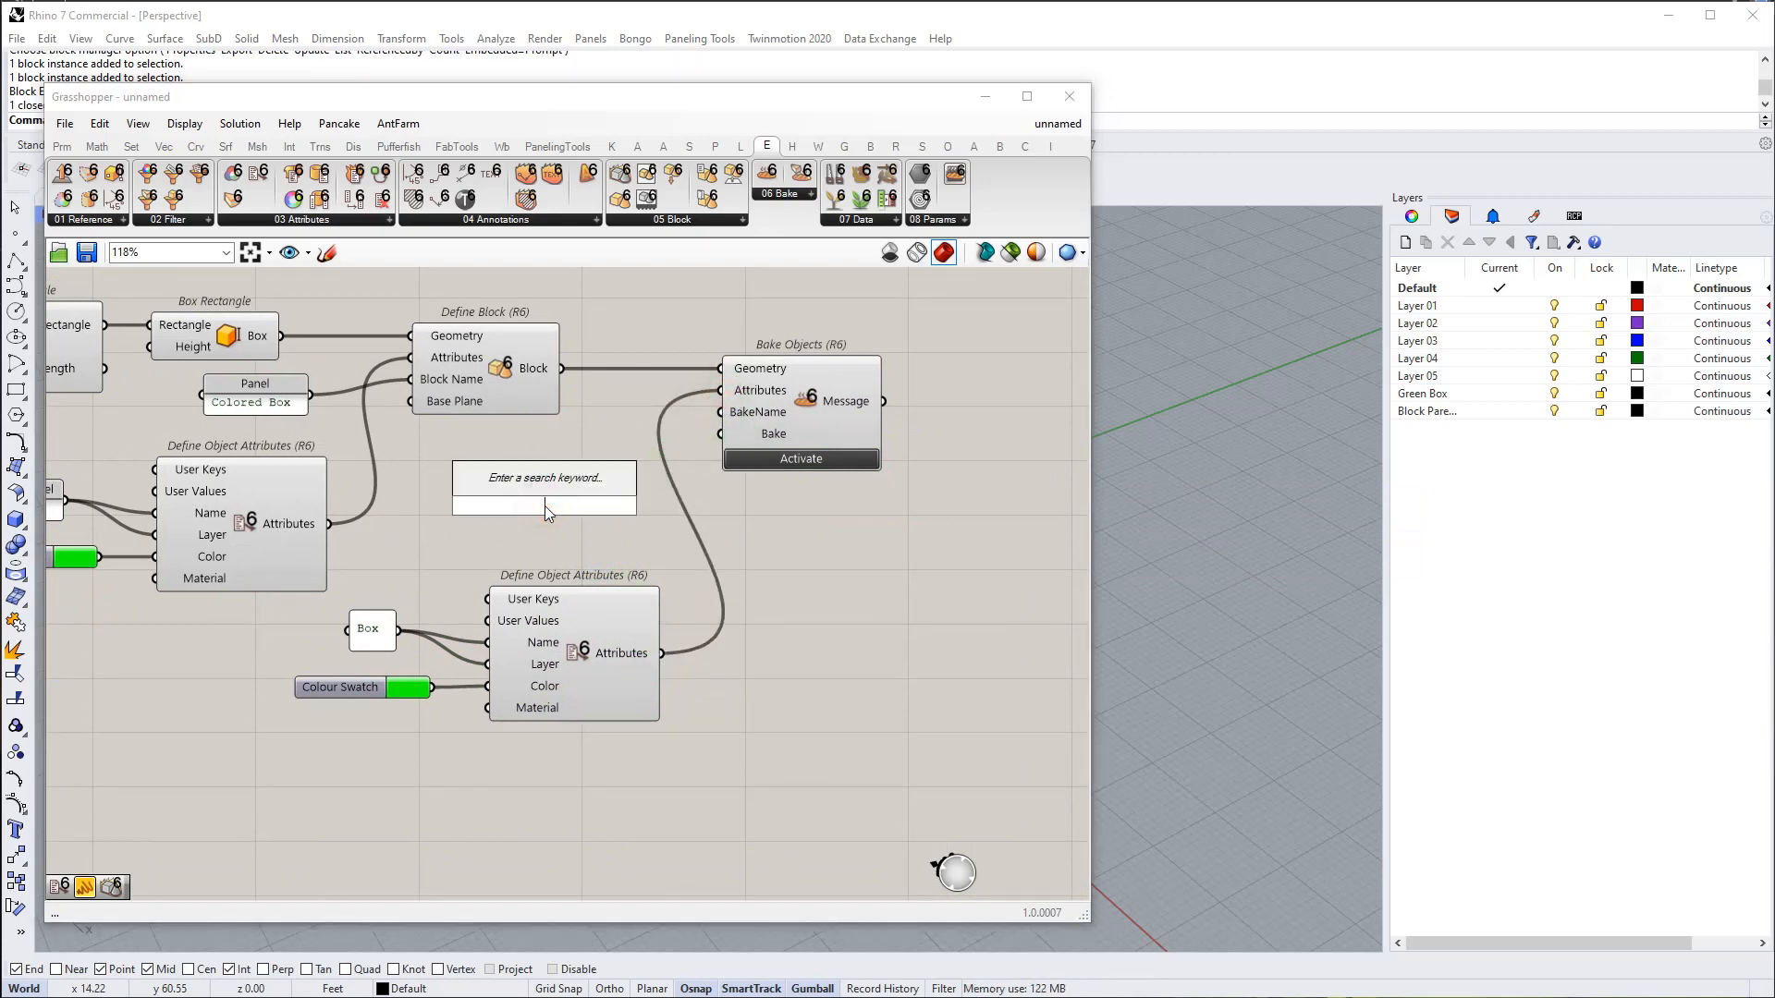
key("Escape")
left_click_drag(256, 388, 724, 414)
left_click_drag(498, 364, 497, 357)
Step: Change the text of the duplicated panel to "Block Box"
double_click(375, 636)
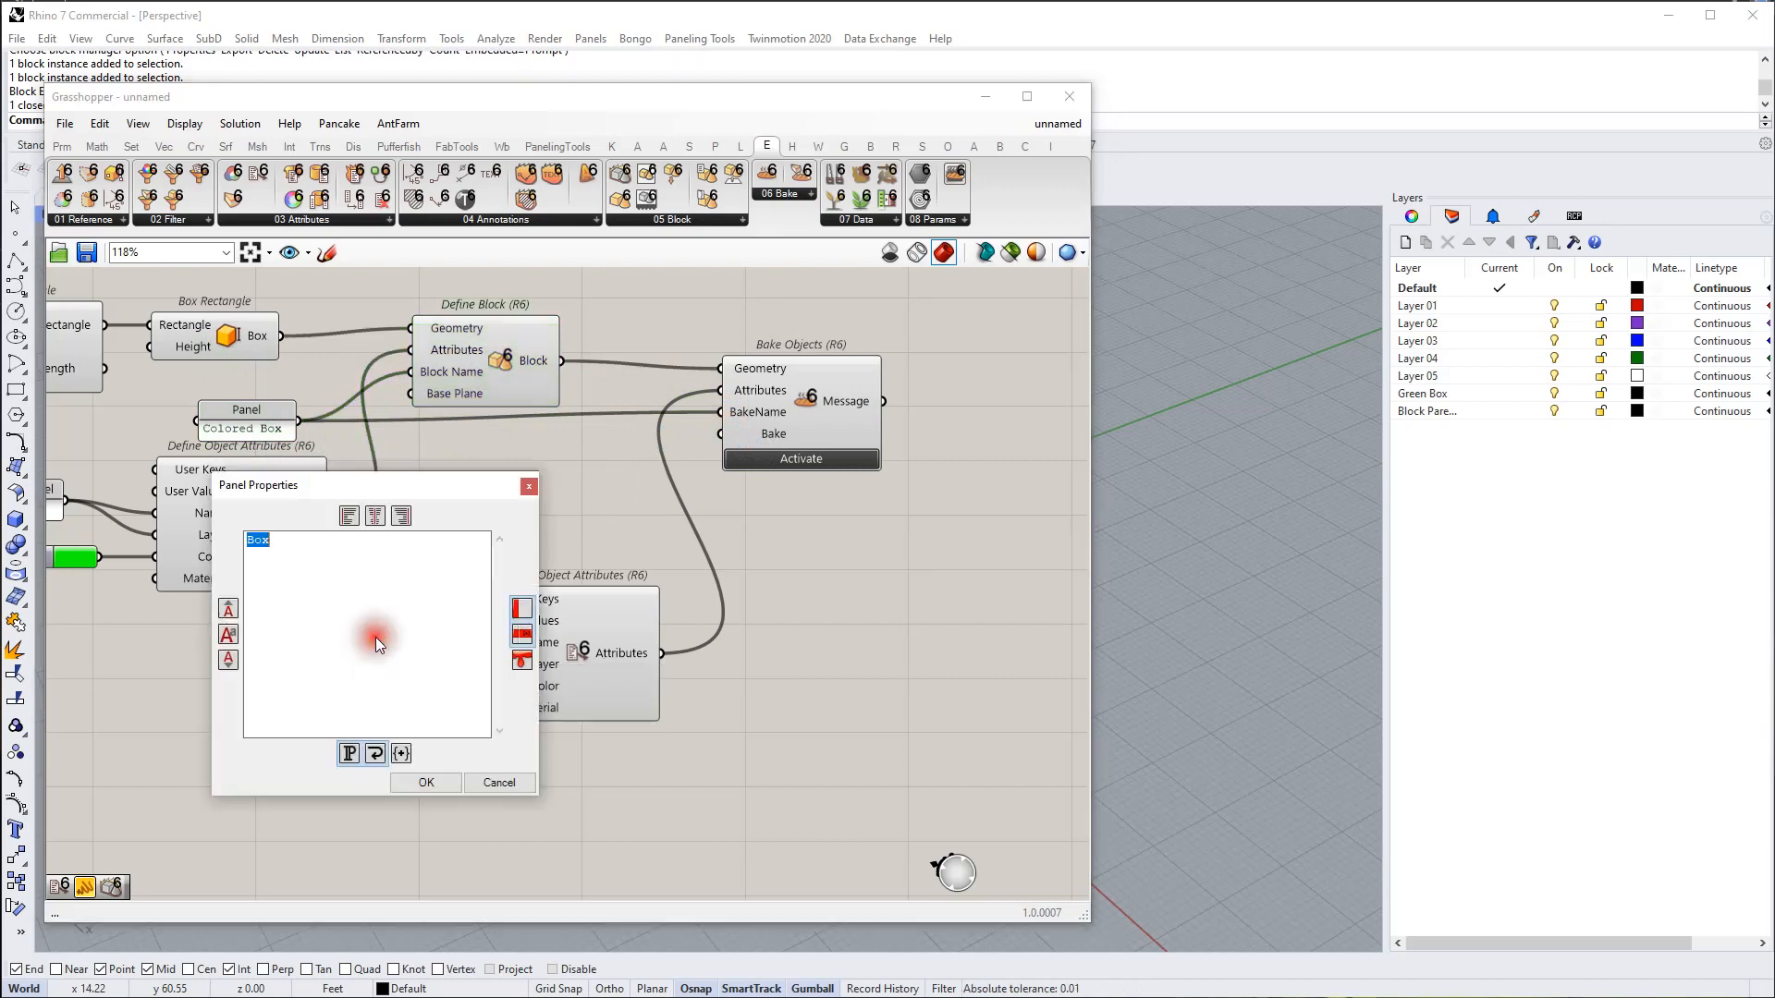
left_click(247, 546)
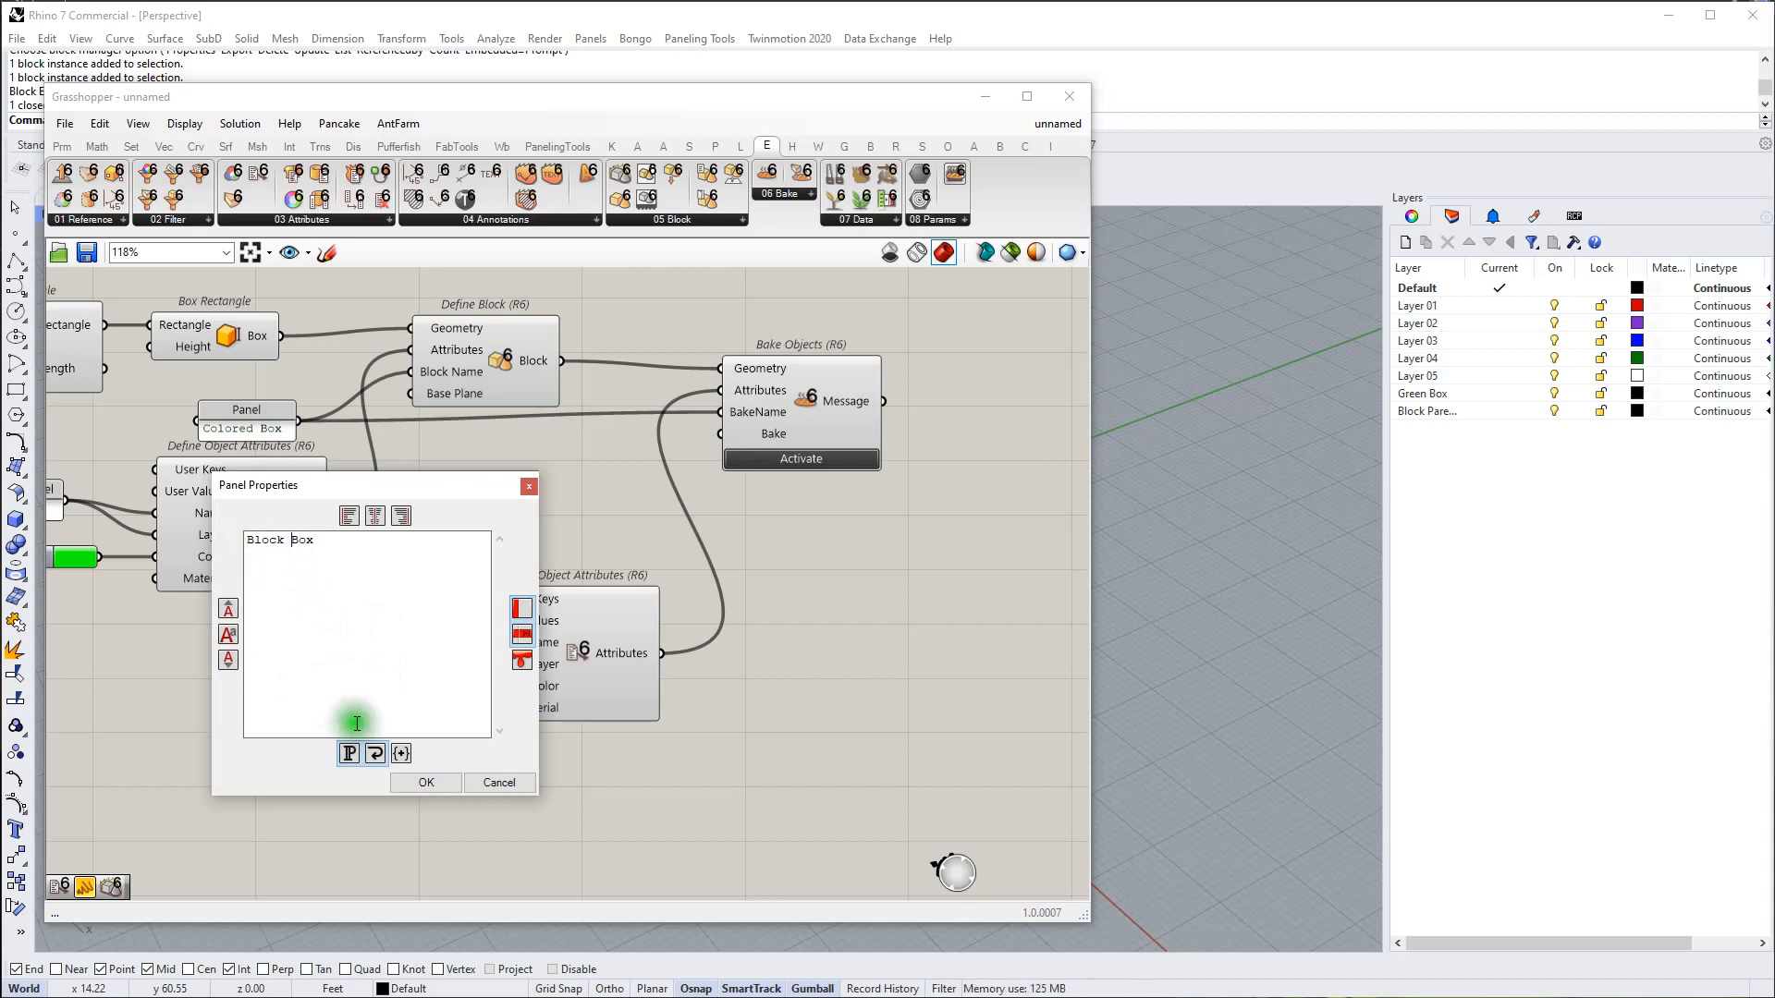
left_click(425, 782)
Step: Change the duplicated Colour Swatch to blue
left_click(407, 687)
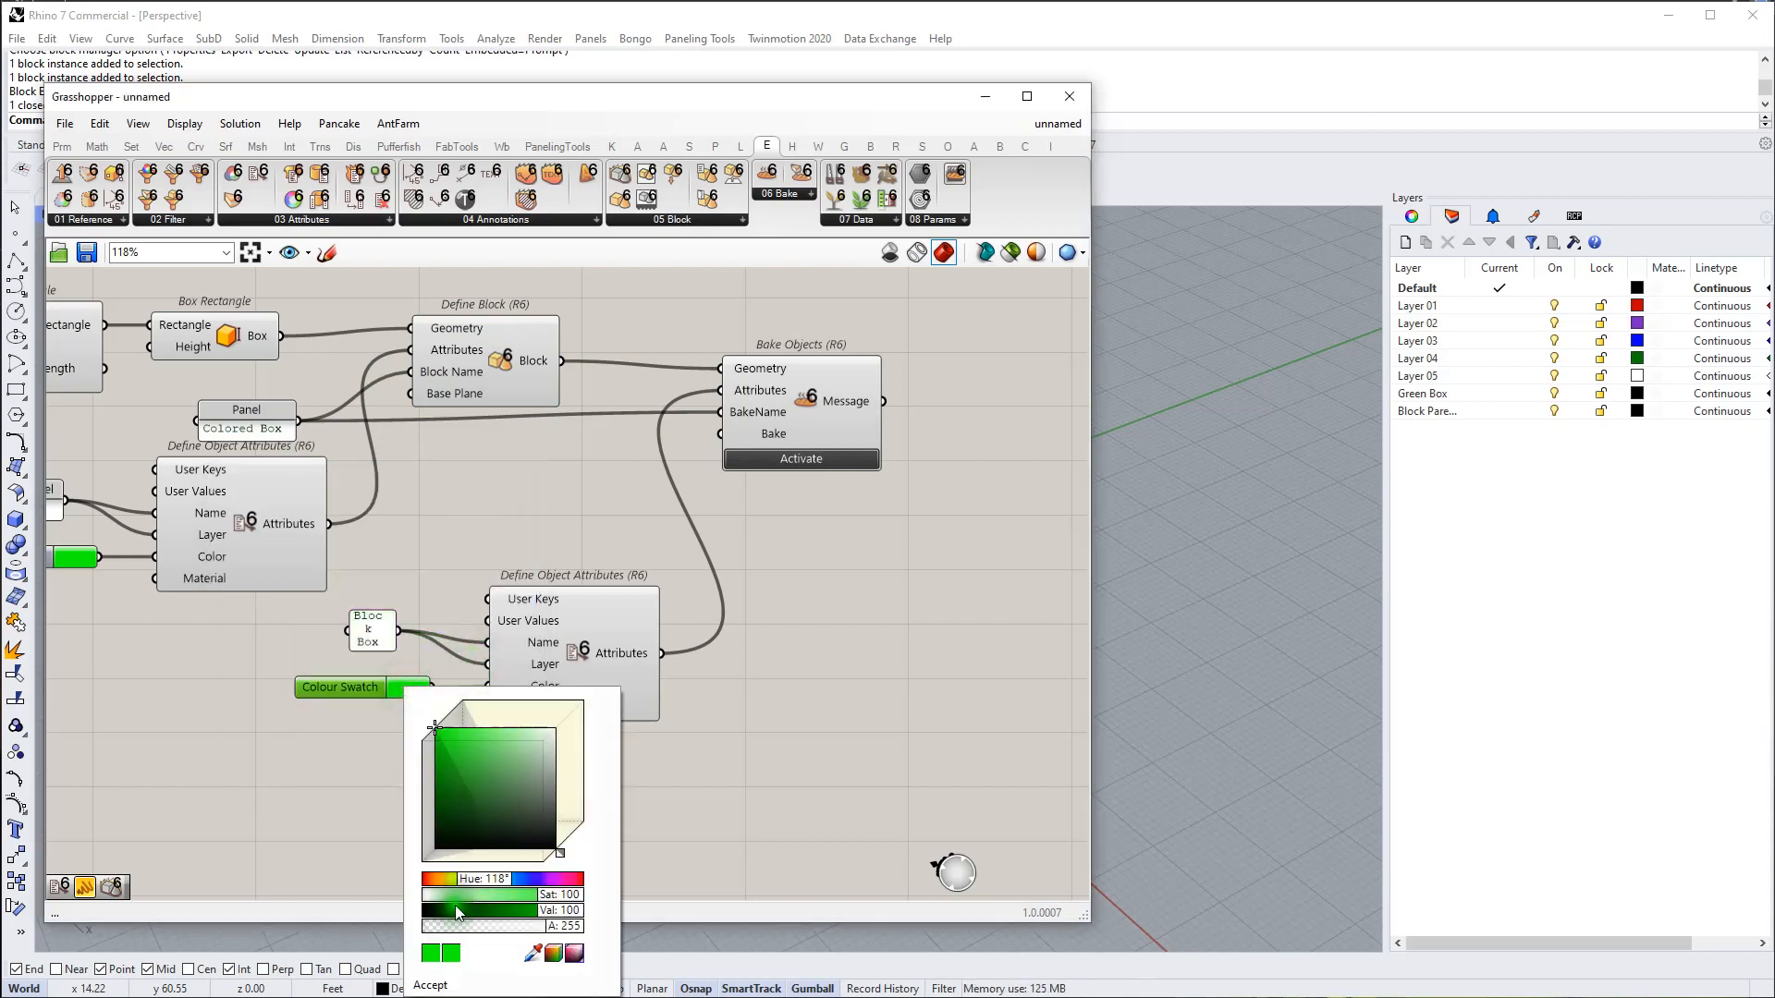
left_click(493, 883)
left_click_drag(493, 883, 513, 883)
left_click(307, 799)
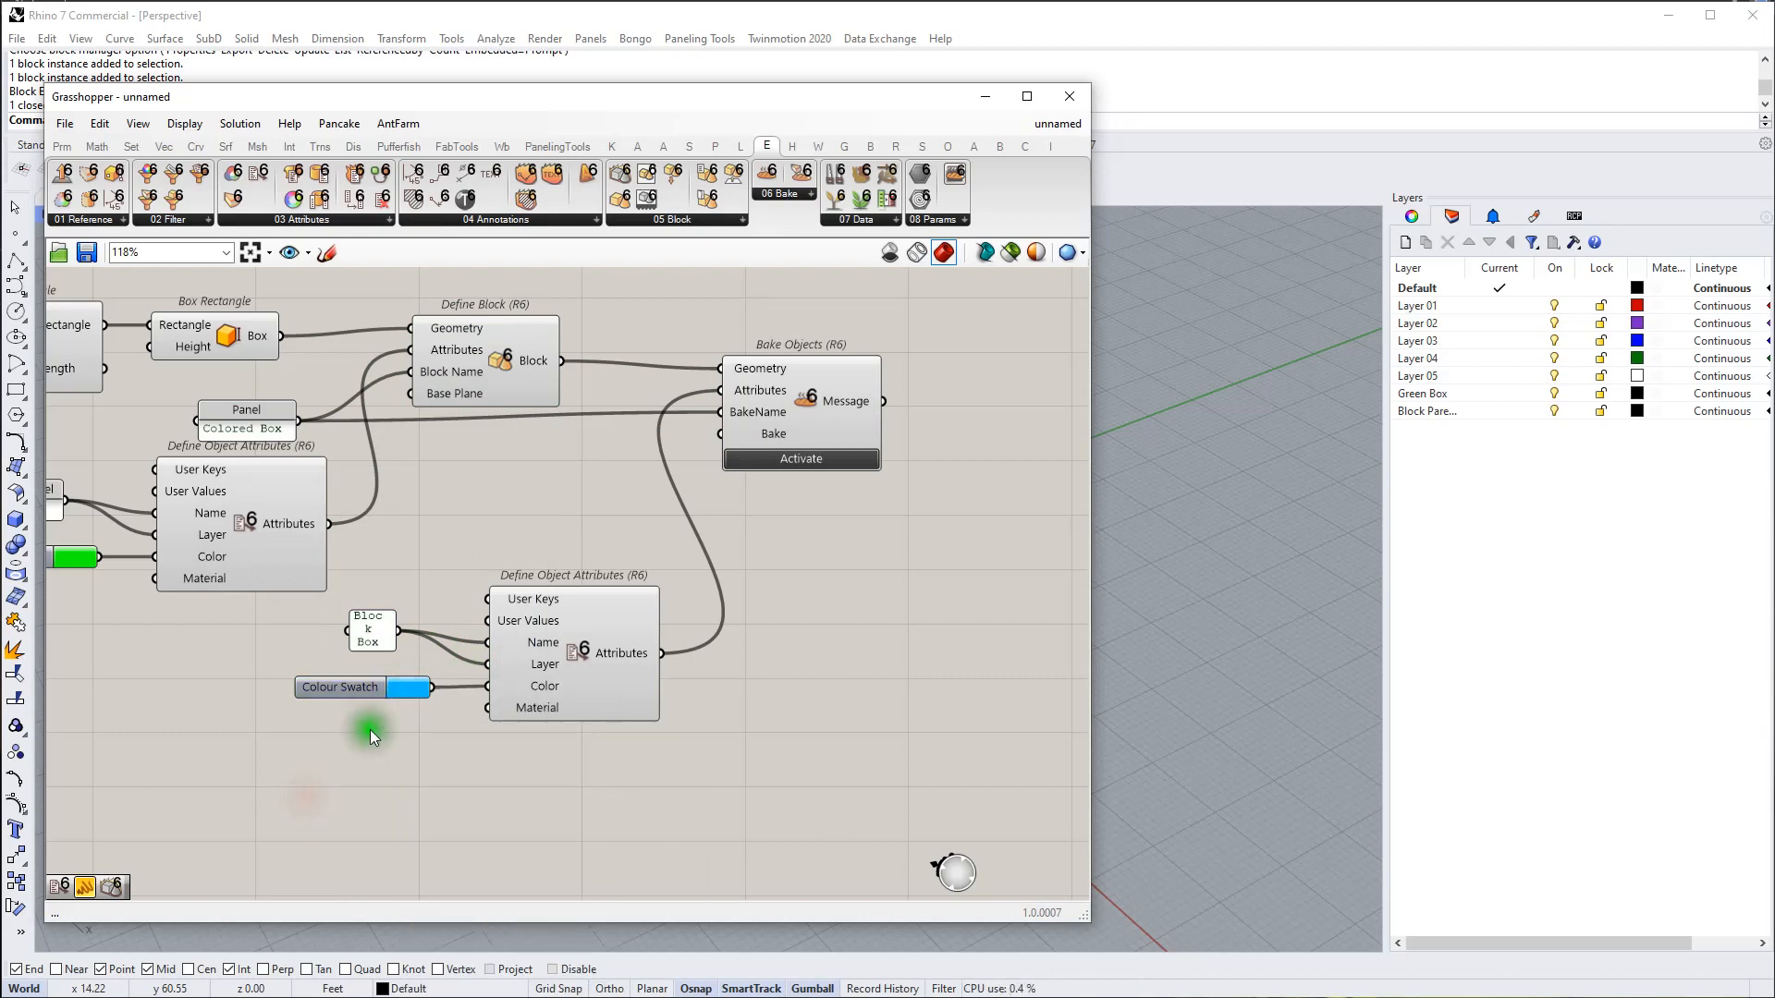
Step: Widen the "Block Box" panel to fit its text on one line and delete the blue Colour Swatch
right_click_drag(369, 729, 447, 813)
left_click_drag(429, 708, 362, 708)
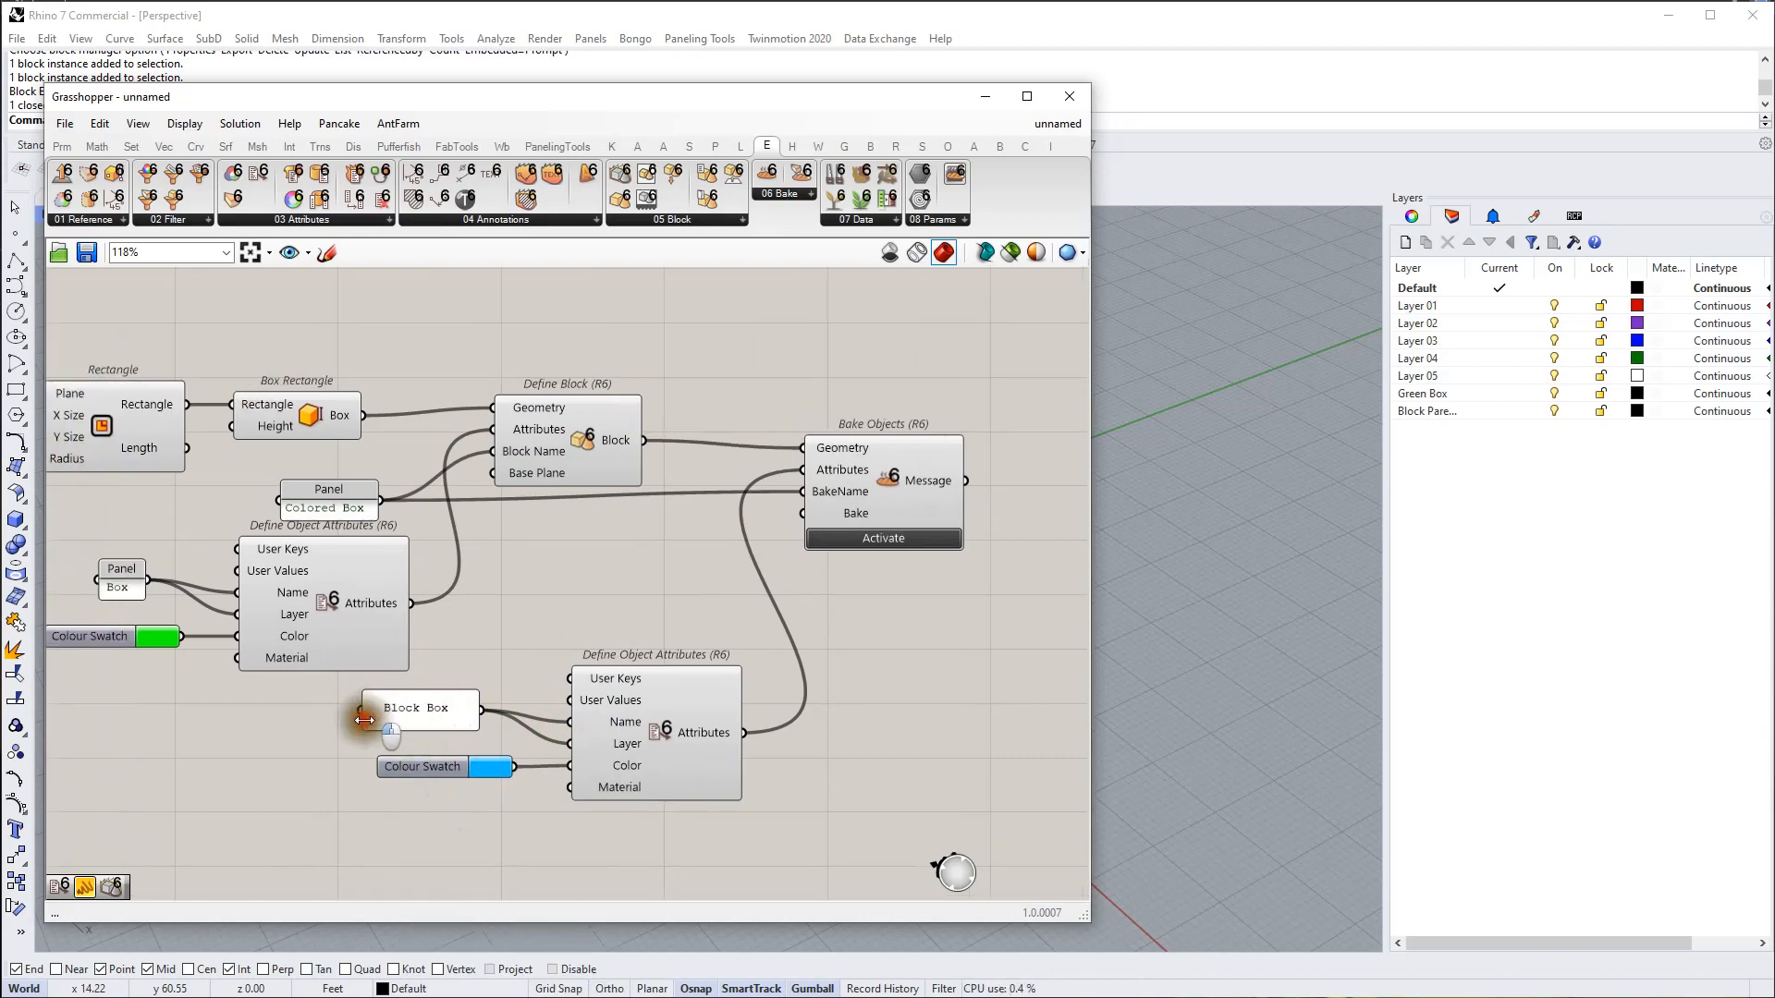
left_click(416, 764)
key("Delete")
Step: Add a Define Layer component beneath the "Block Box" panel and connect the panel to its Name input
double_click(409, 799)
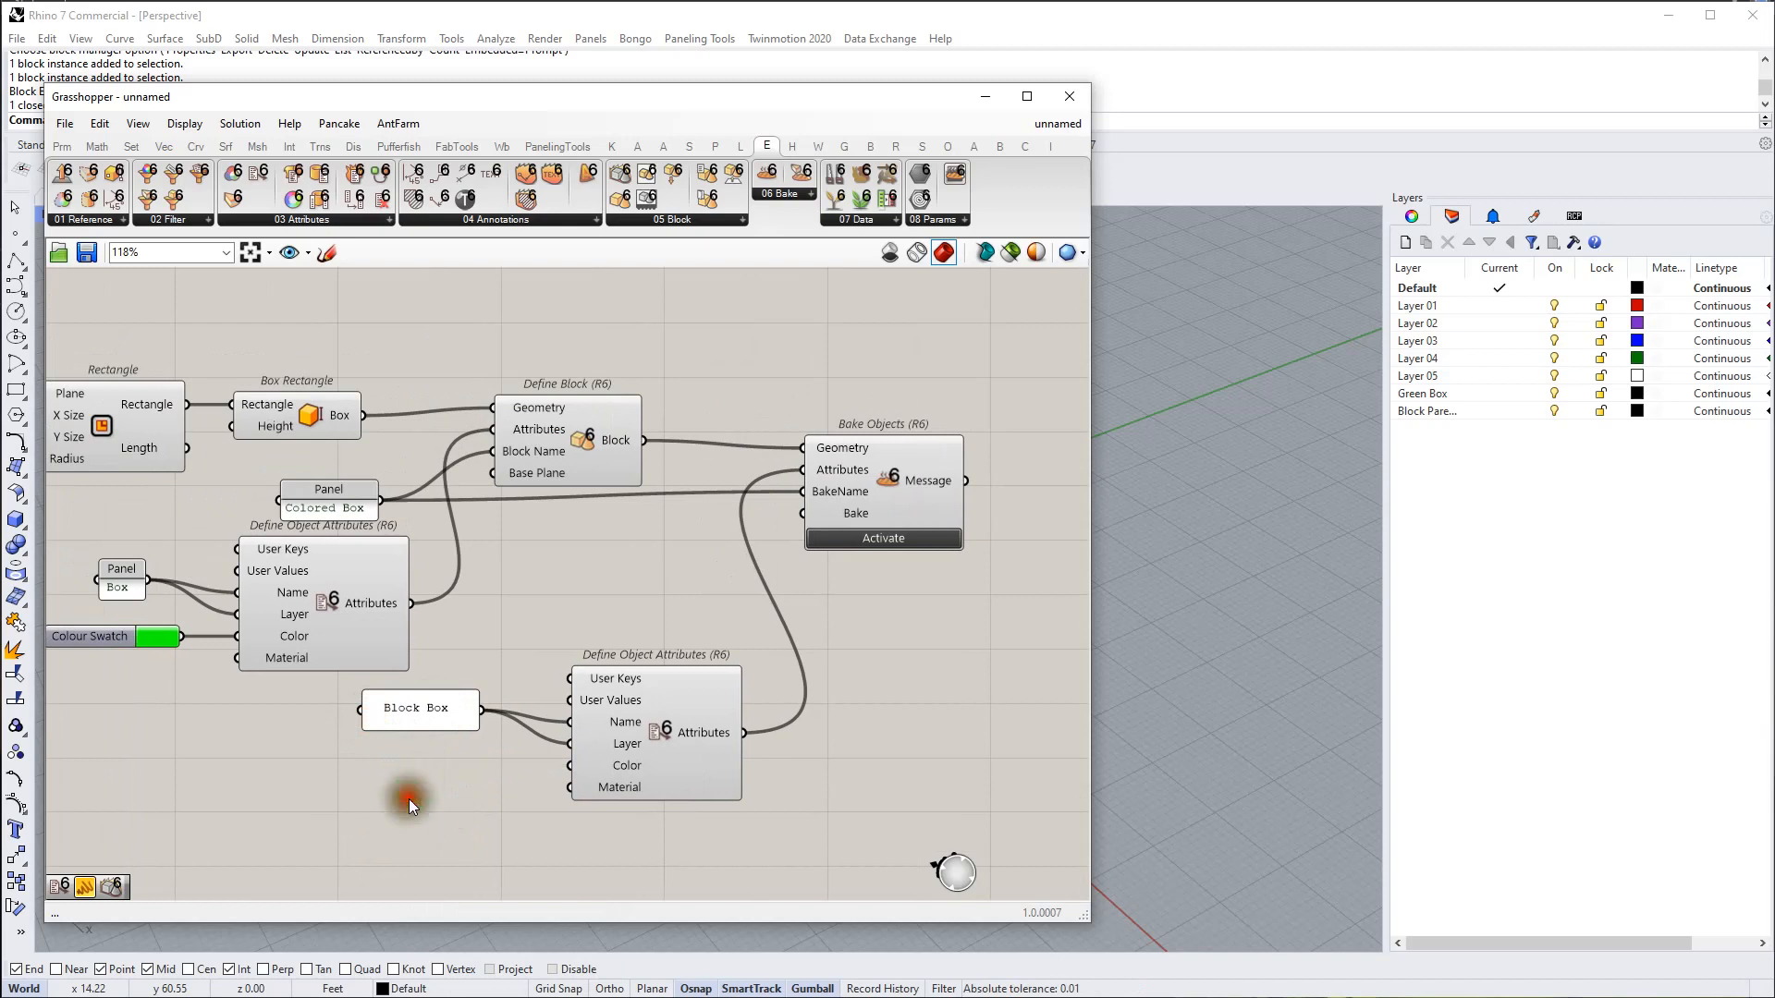
type("def layer")
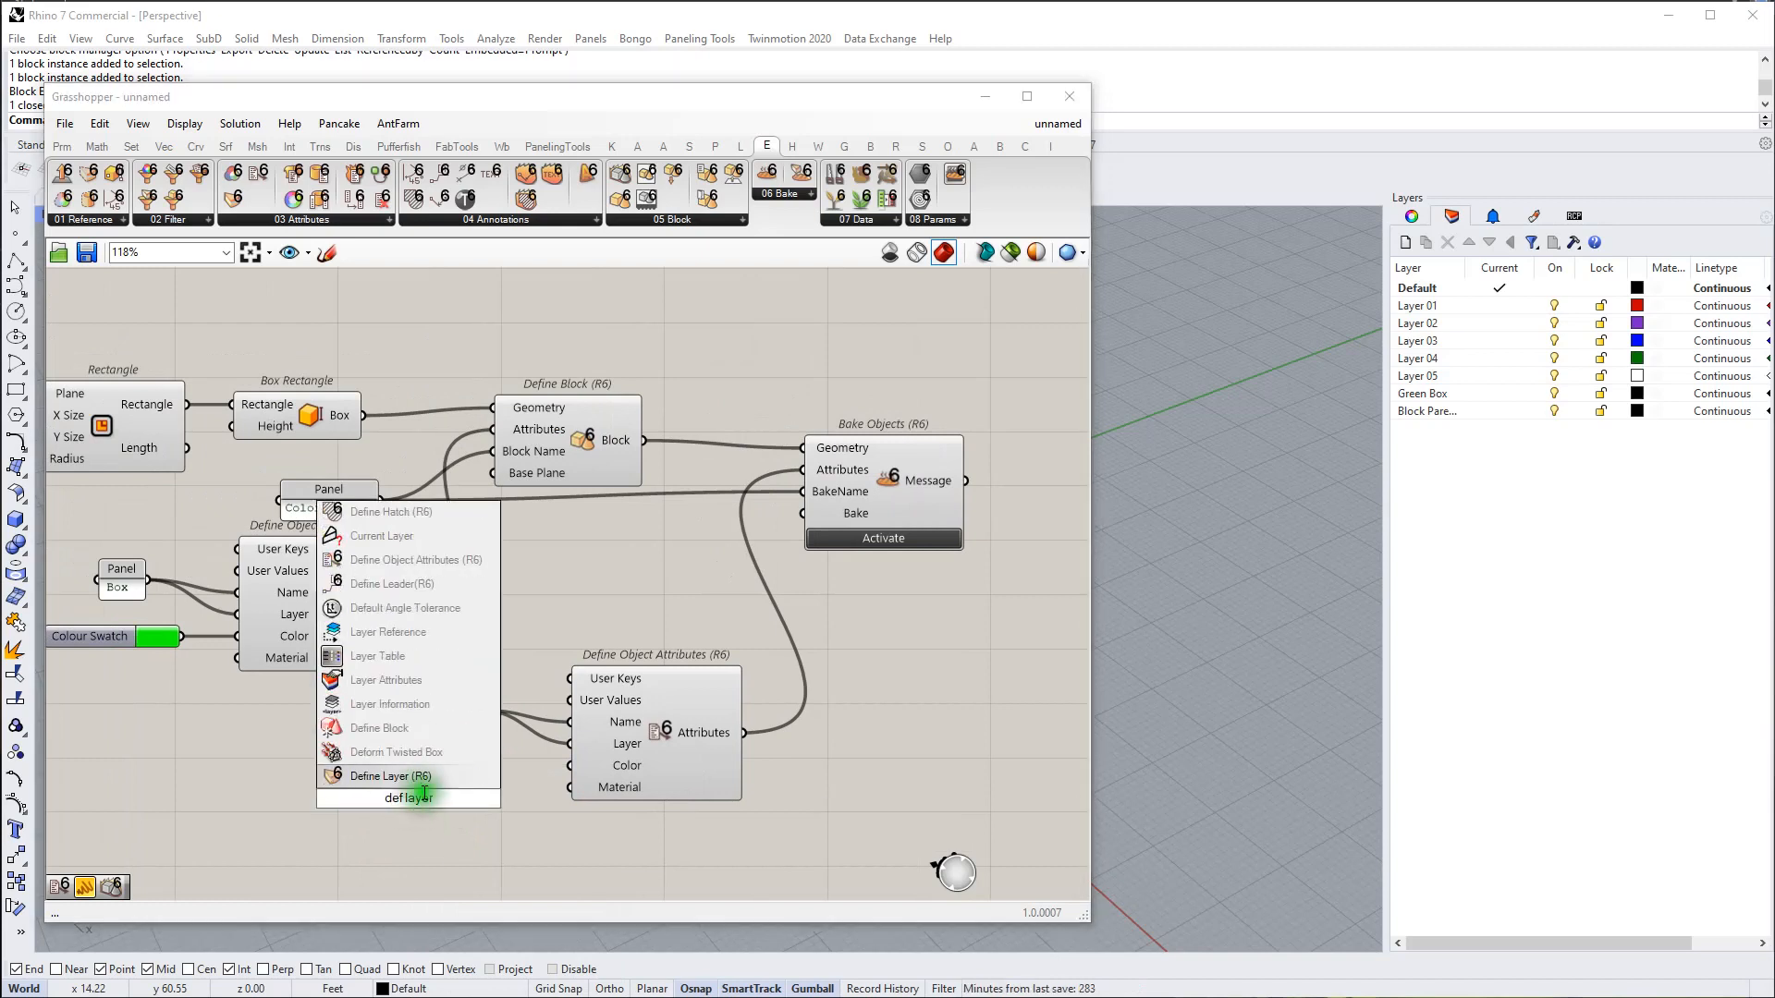
left_click(418, 775)
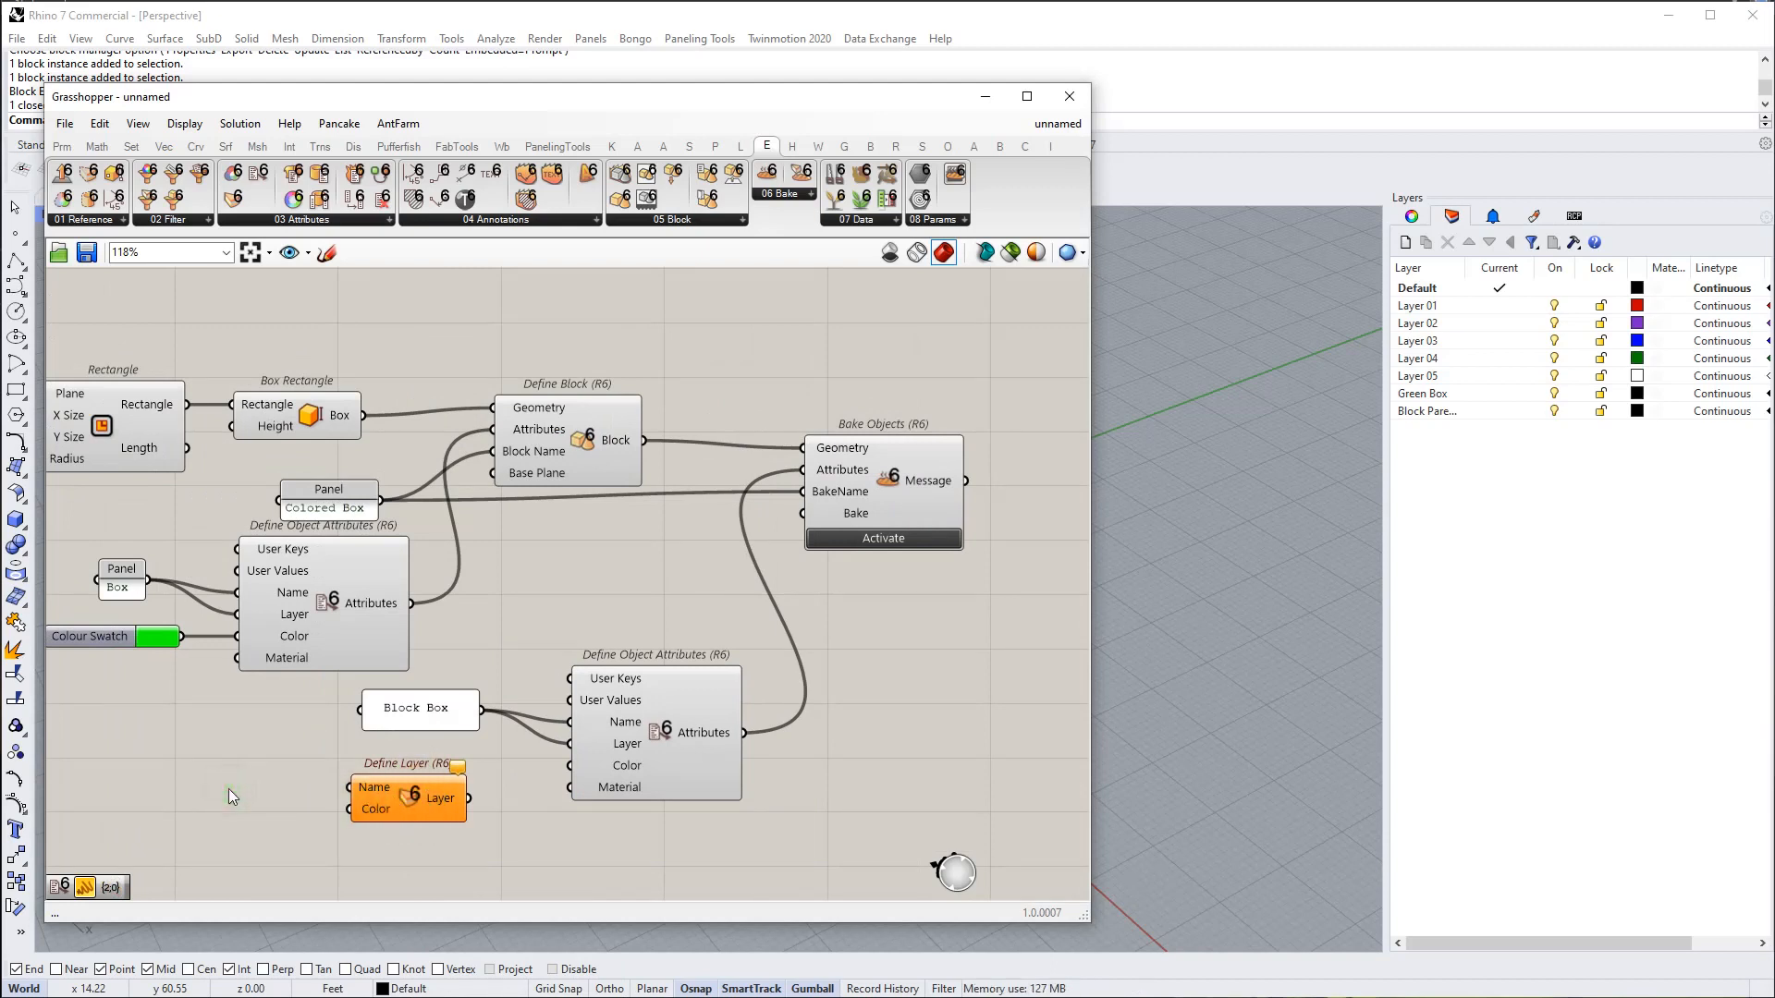
left_click_drag(403, 708, 351, 787)
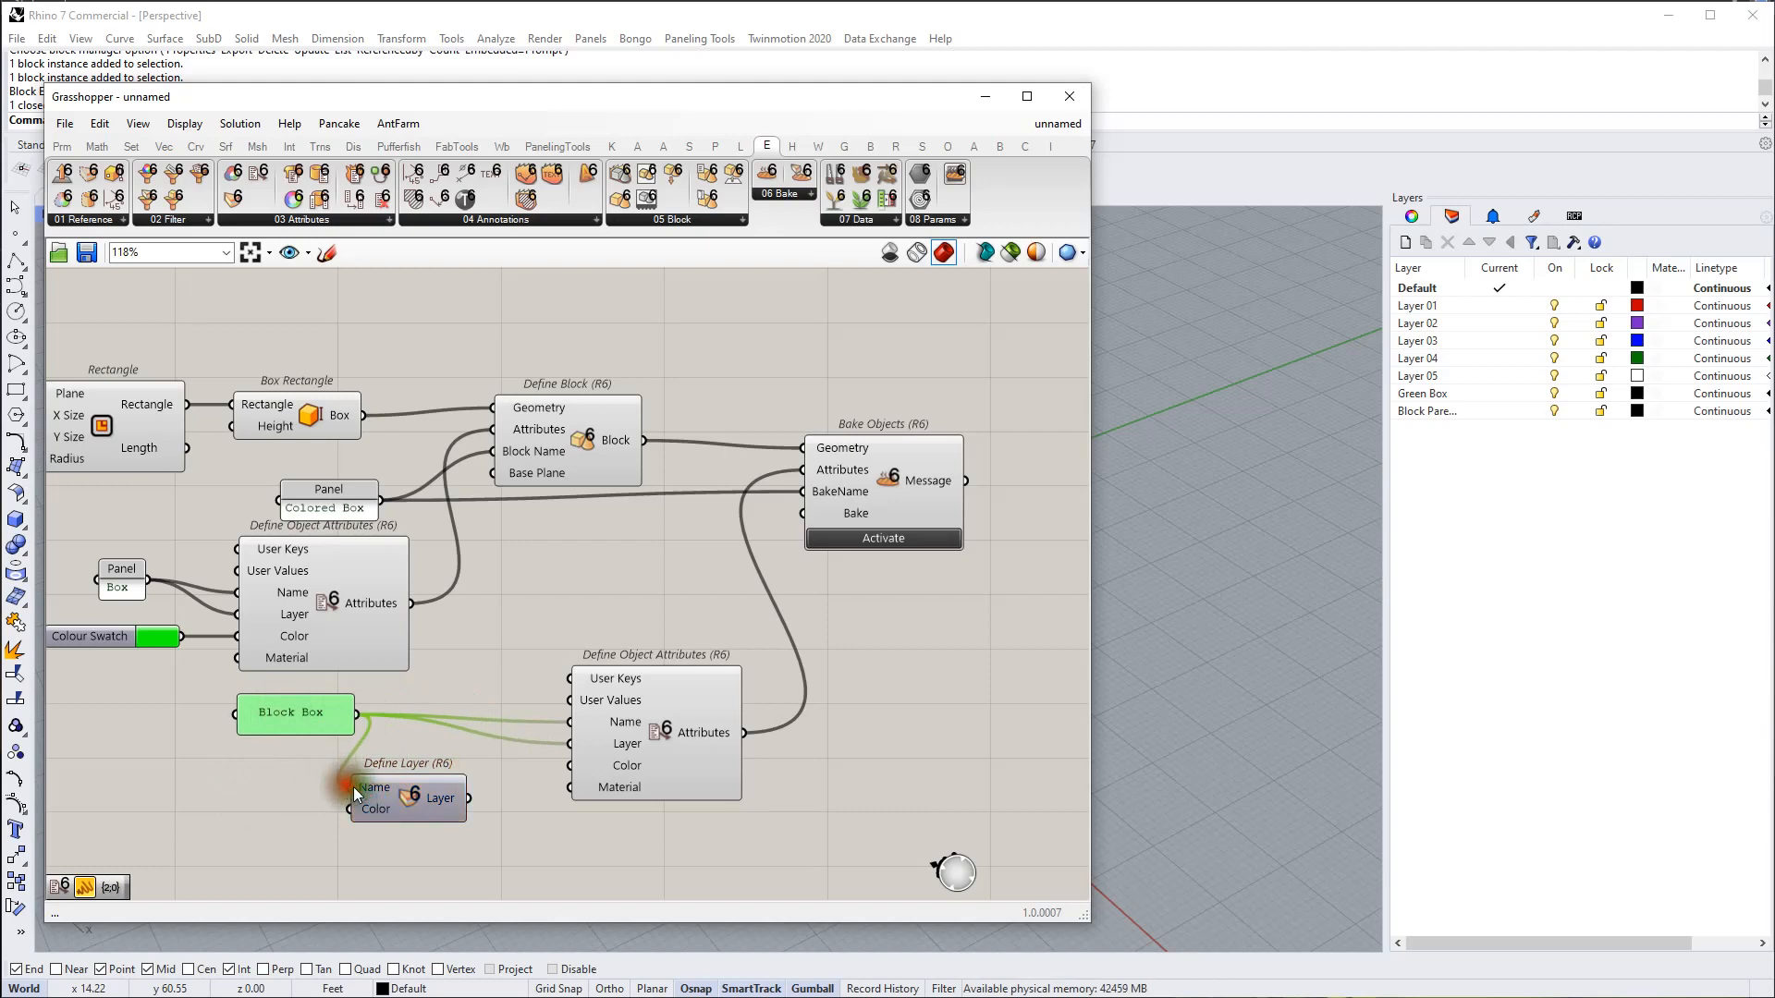
Step: Feed Define Layer's output into the Layer input of the second Define Object Attributes and shift Define Layer slightly closer to it
left_click_drag(469, 797, 515, 767)
mouse_move(413, 801)
left_mouse_down()
mouse_move(451, 762)
mouse_move(444, 788)
left_mouse_up()
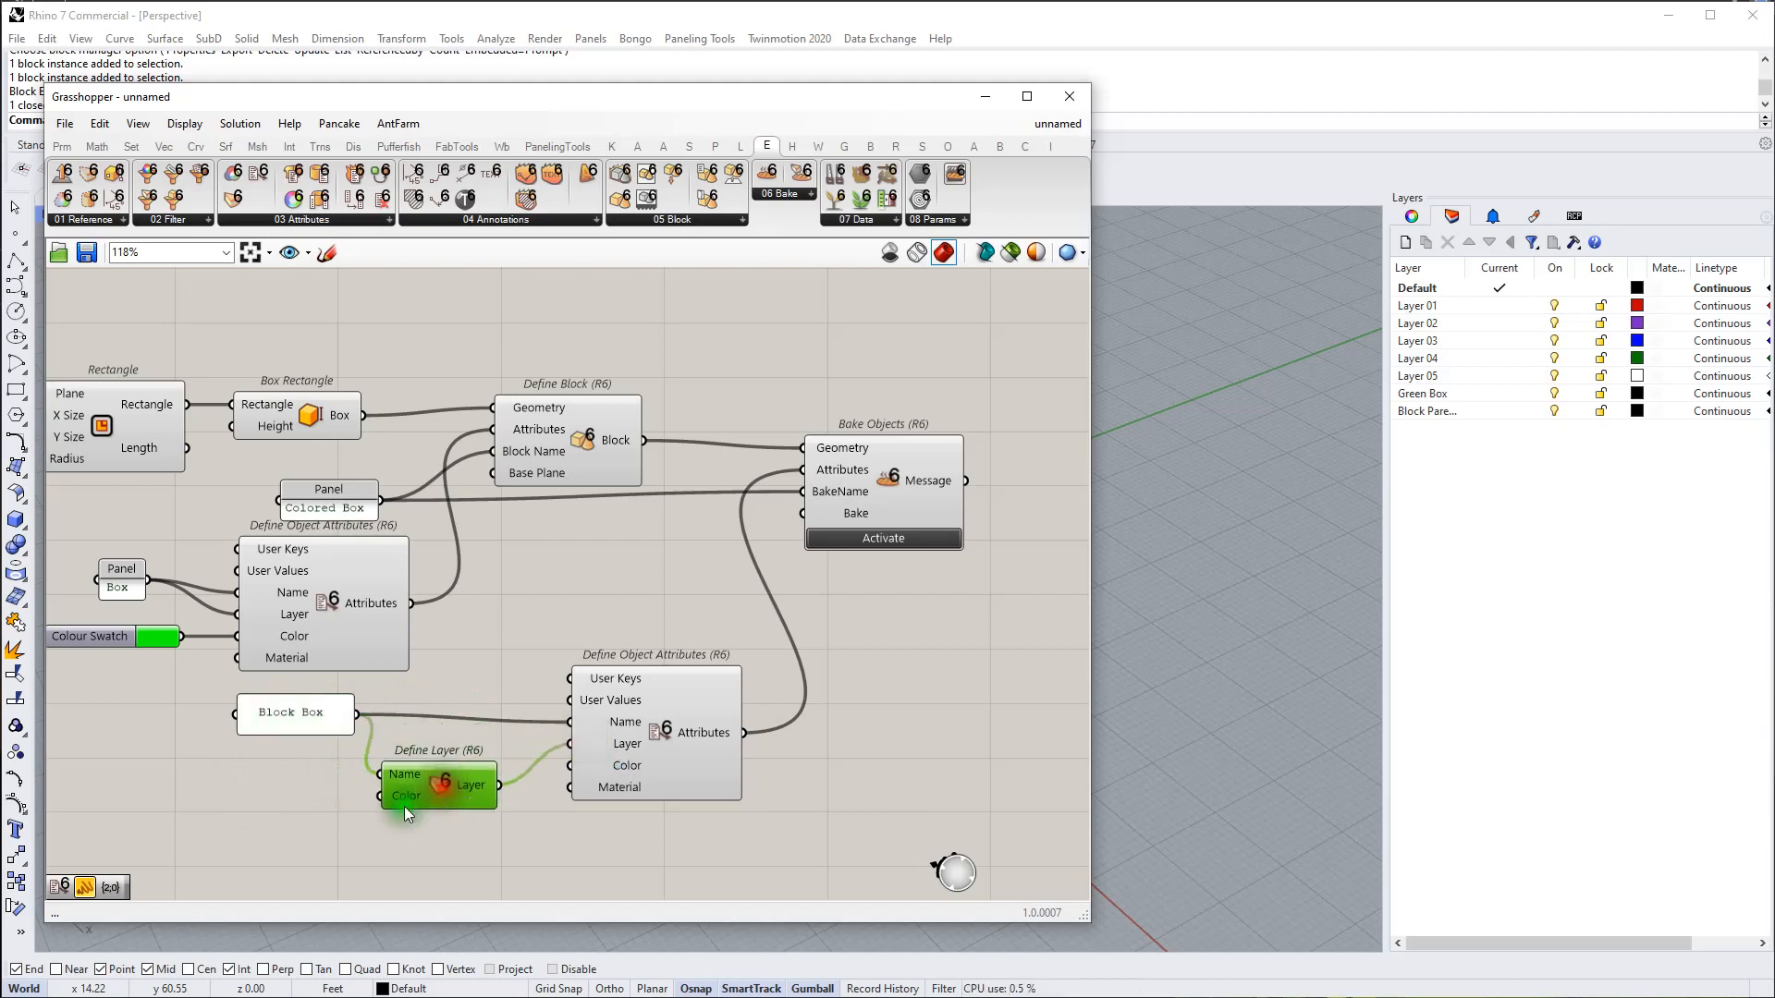
double_click(259, 852)
left_click(139, 693)
Step: Duplicate the green Colour Swatch beside Define Layer, set the copy to magenta, and connect it to Define Layer's Color input
left_click(91, 633)
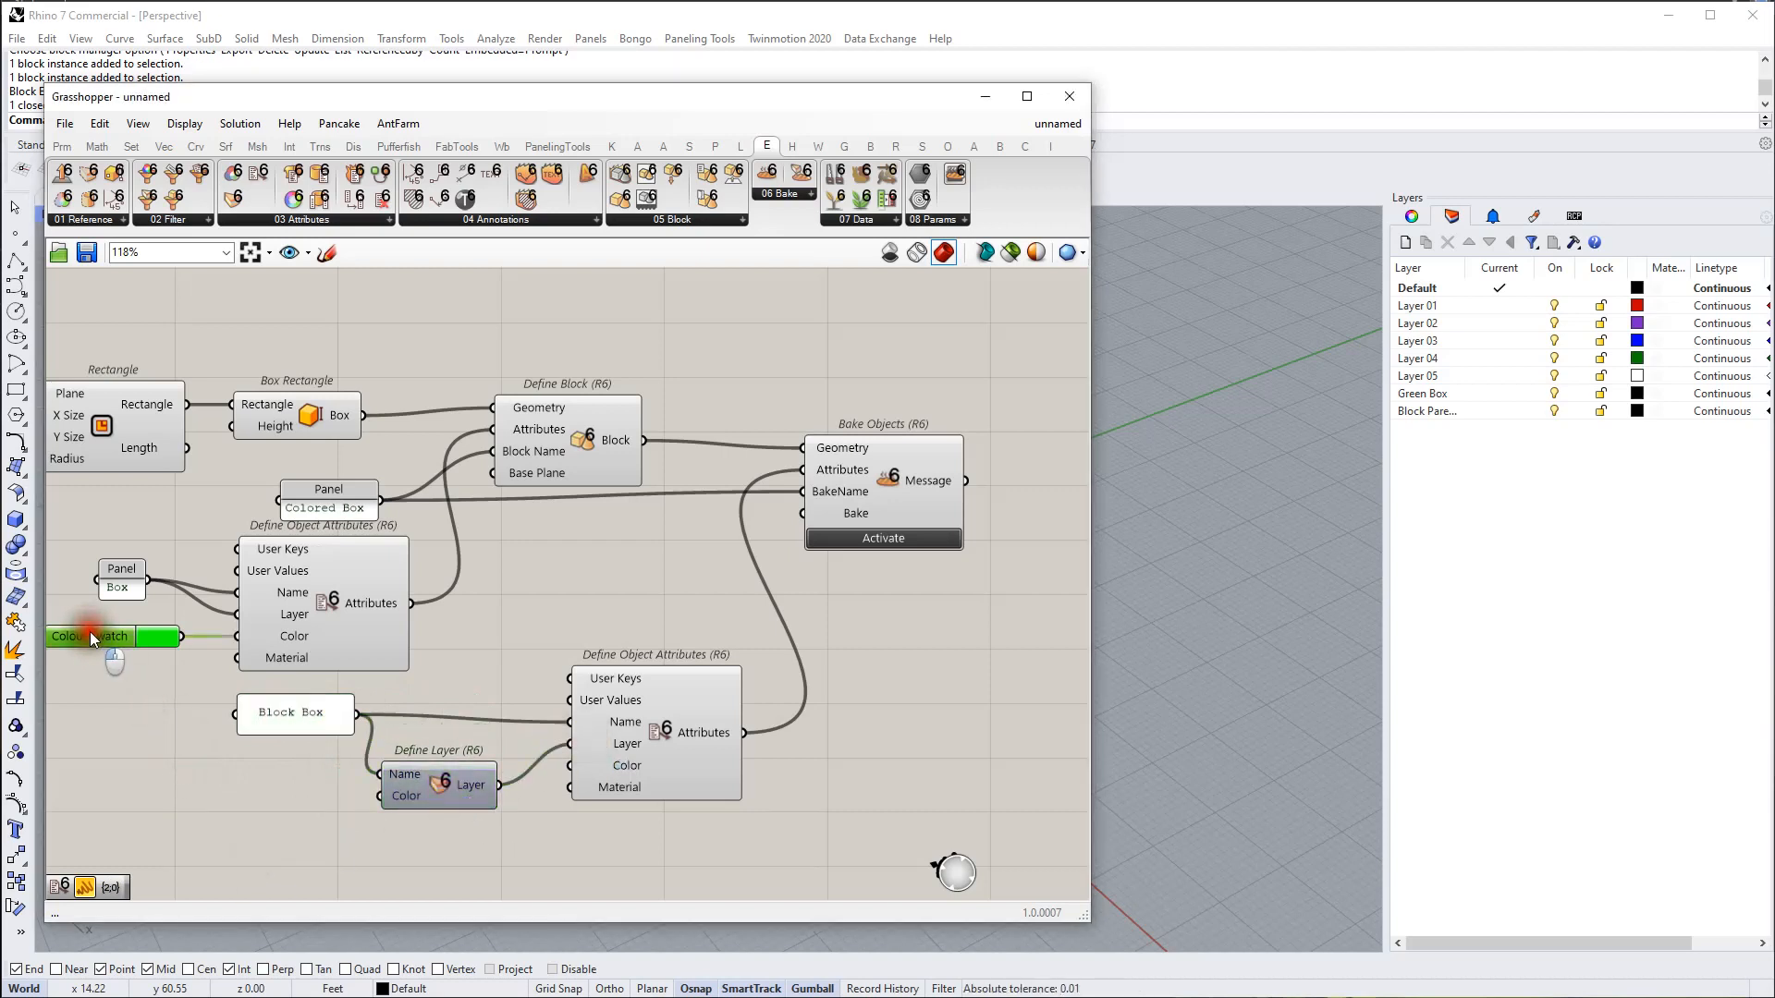
left_click_drag(91, 632, 250, 803, "alt")
left_click(317, 803)
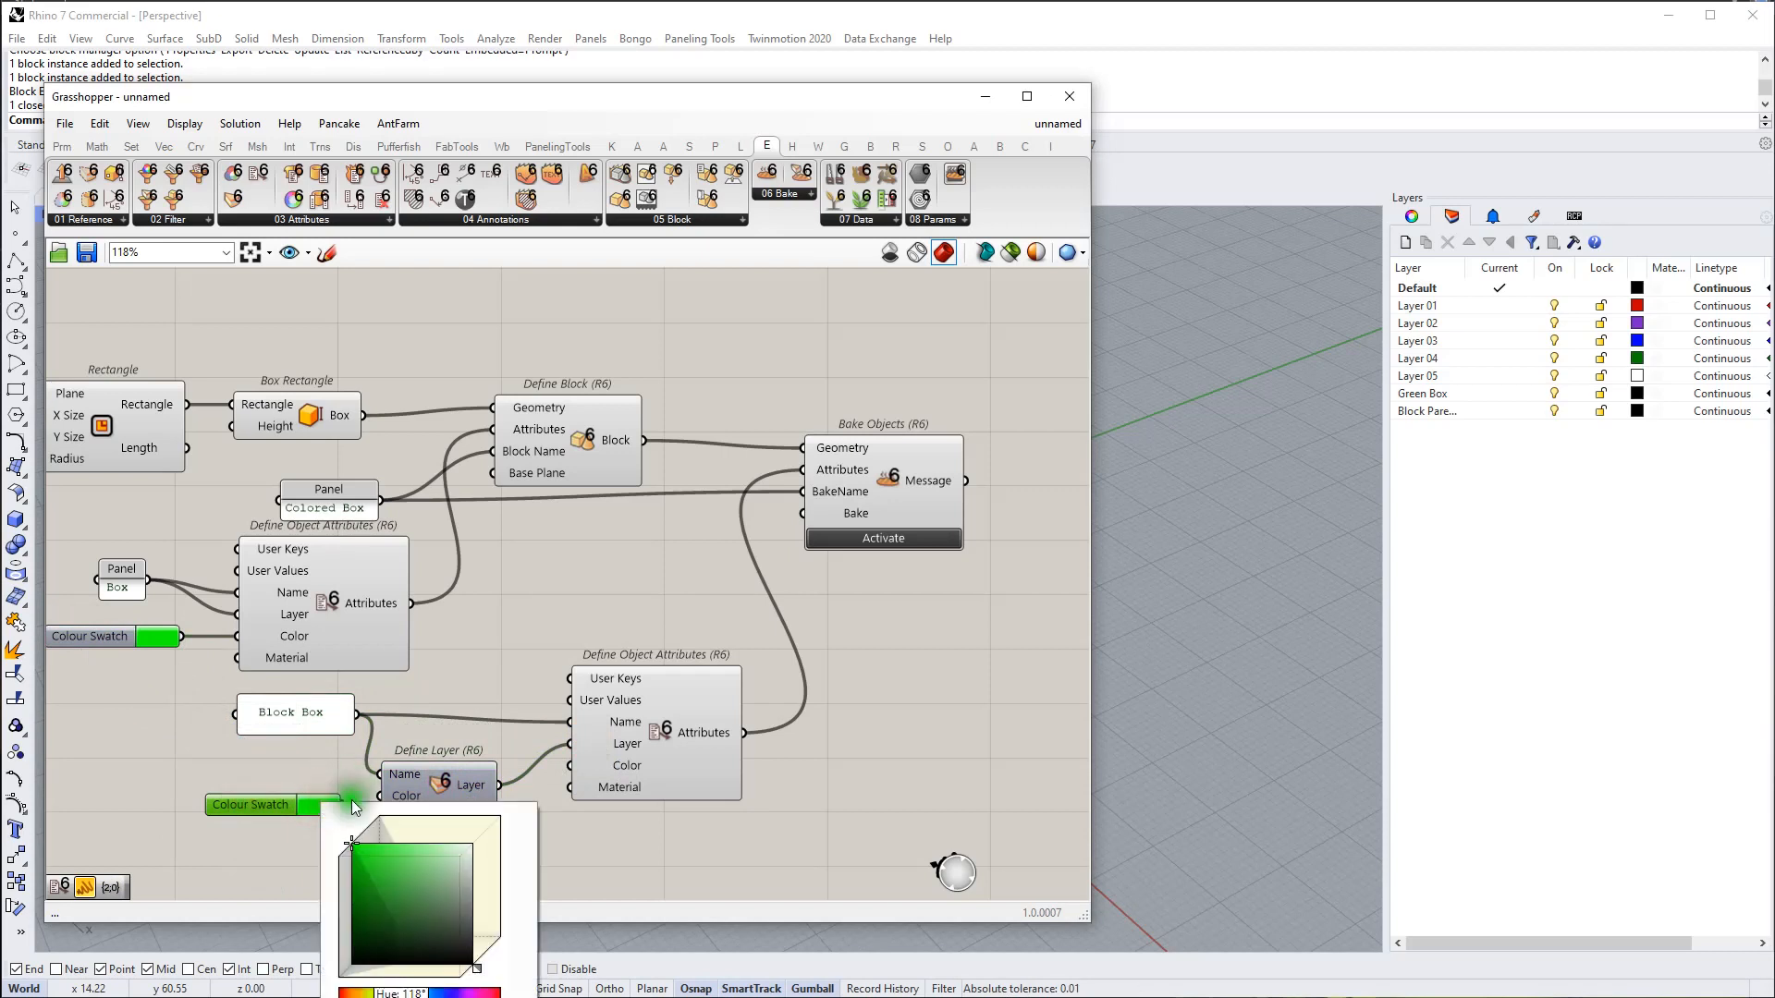
left_click(448, 994)
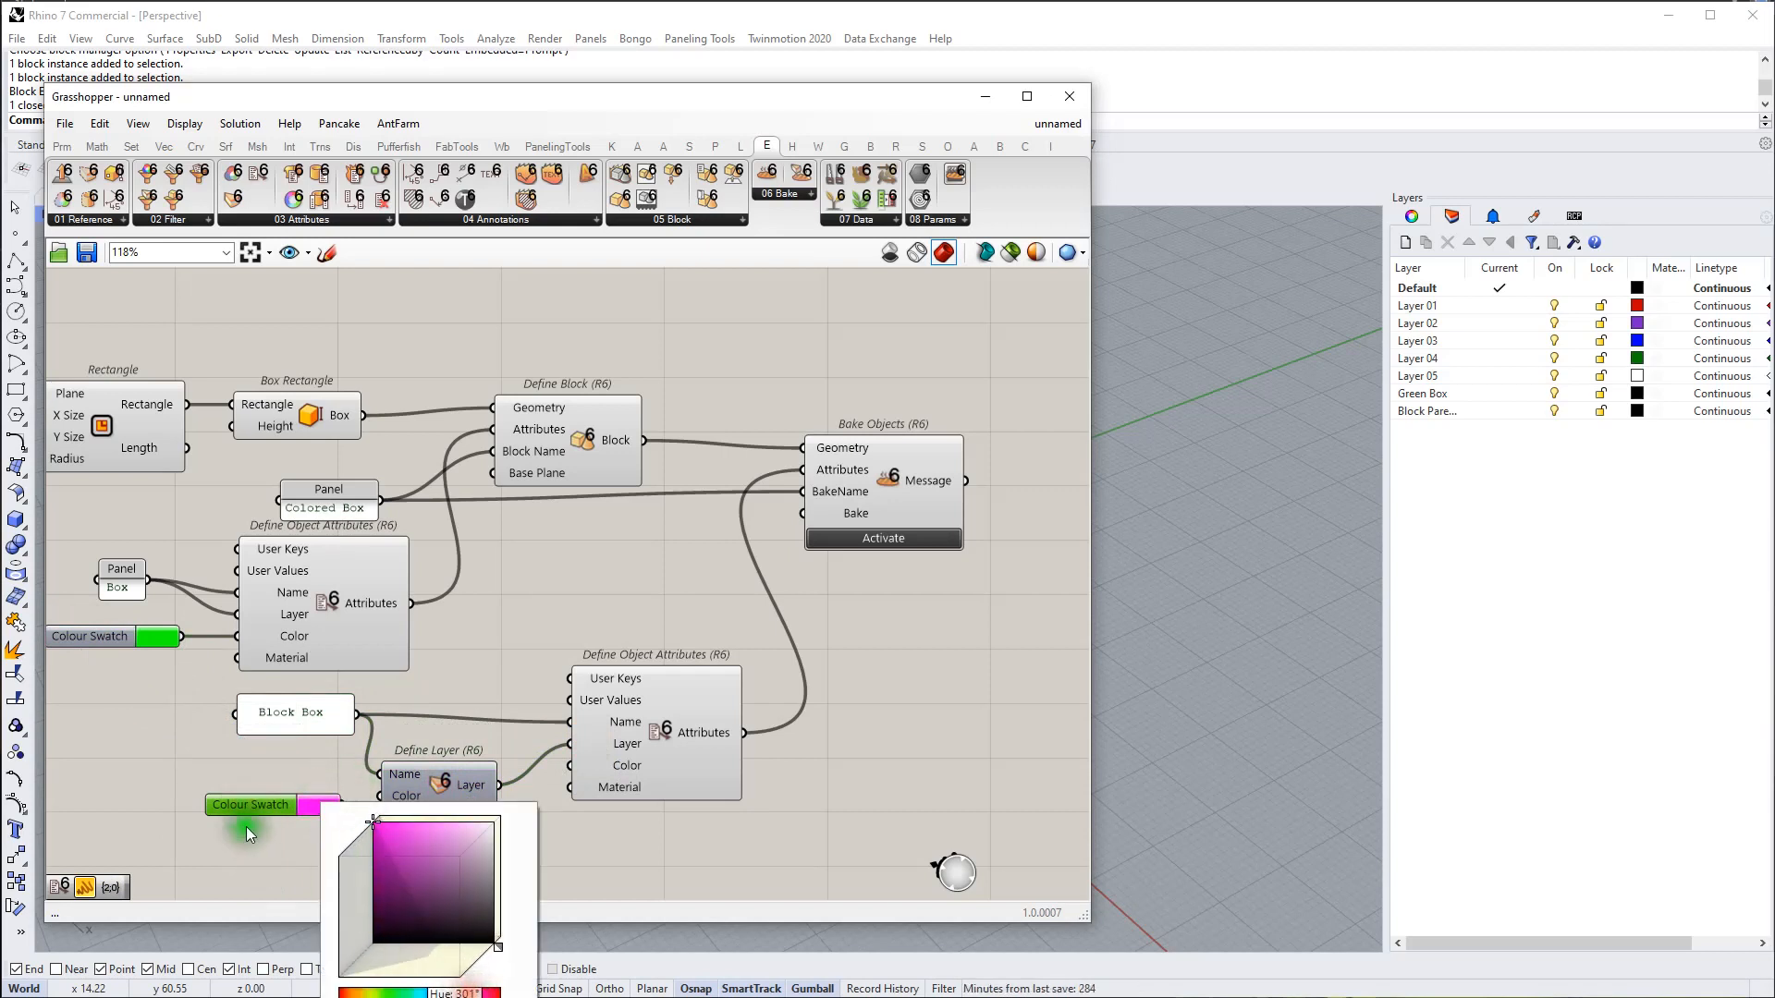
left_click_drag(342, 805, 382, 796)
left_click(683, 870)
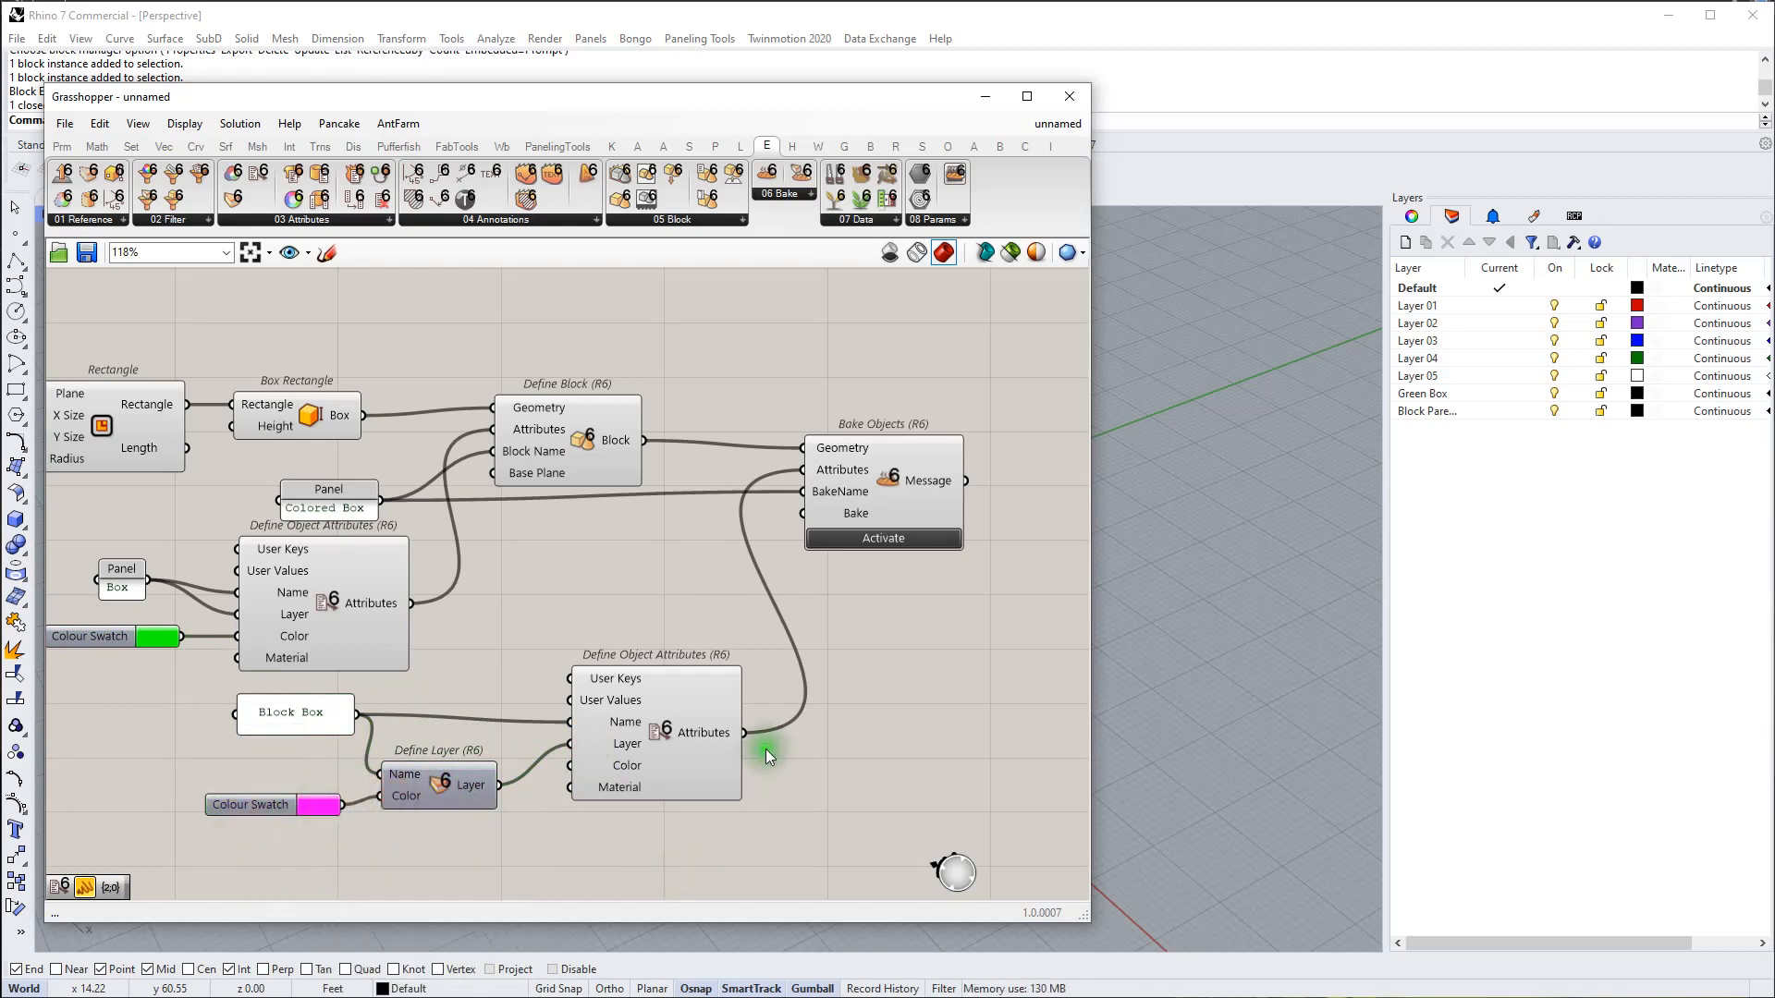
Step: Bake the block through the Bake Objects component and move the Grasshopper window aside to uncover the baked box
right_click_drag(871, 491, 708, 500)
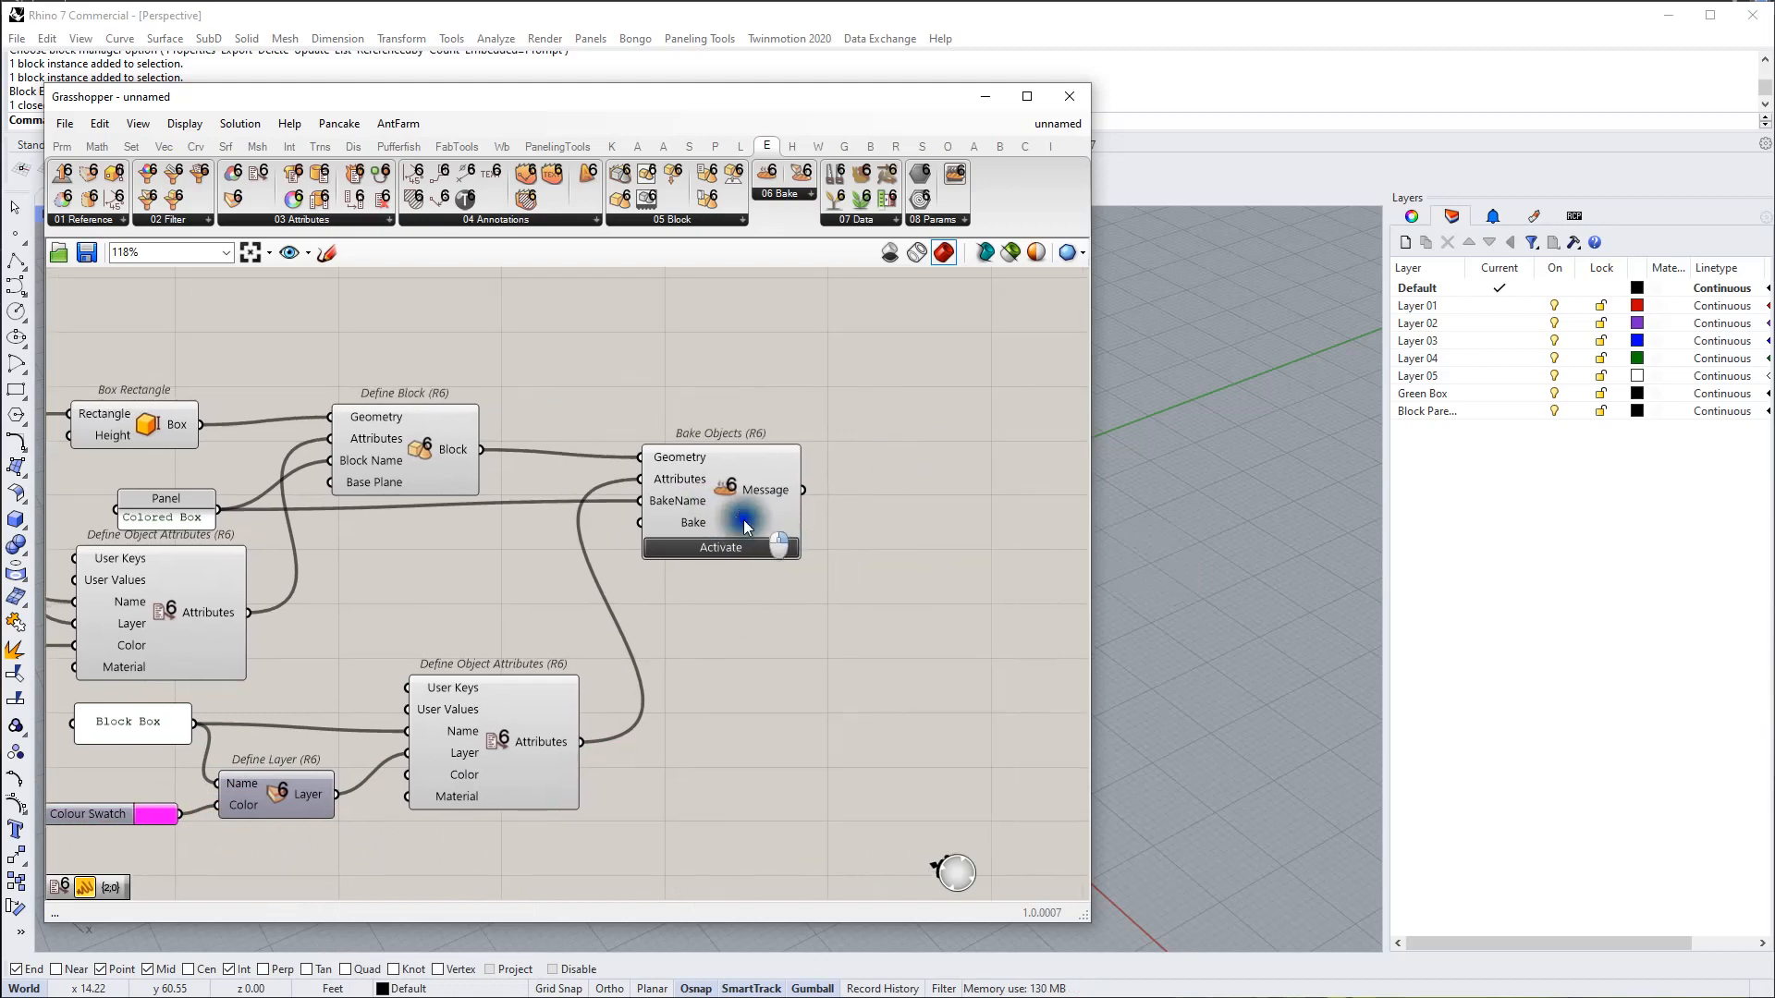
left_click(762, 548)
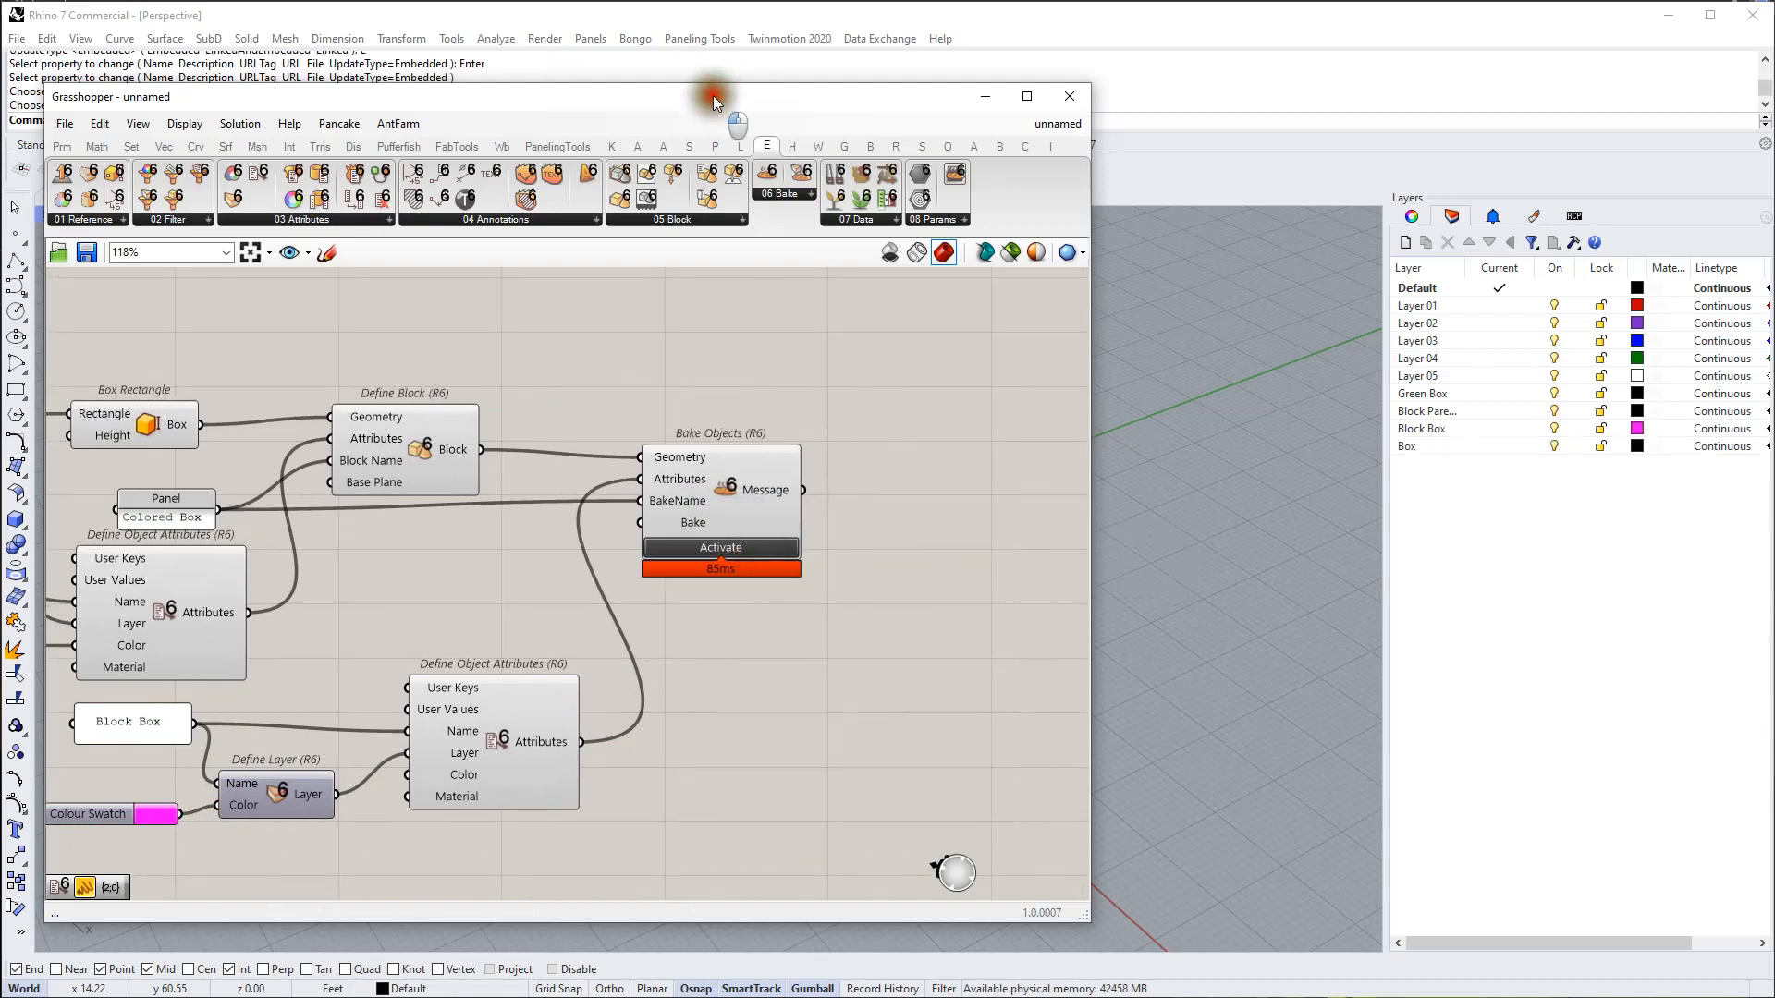
left_click_drag(713, 96, 1558, 181)
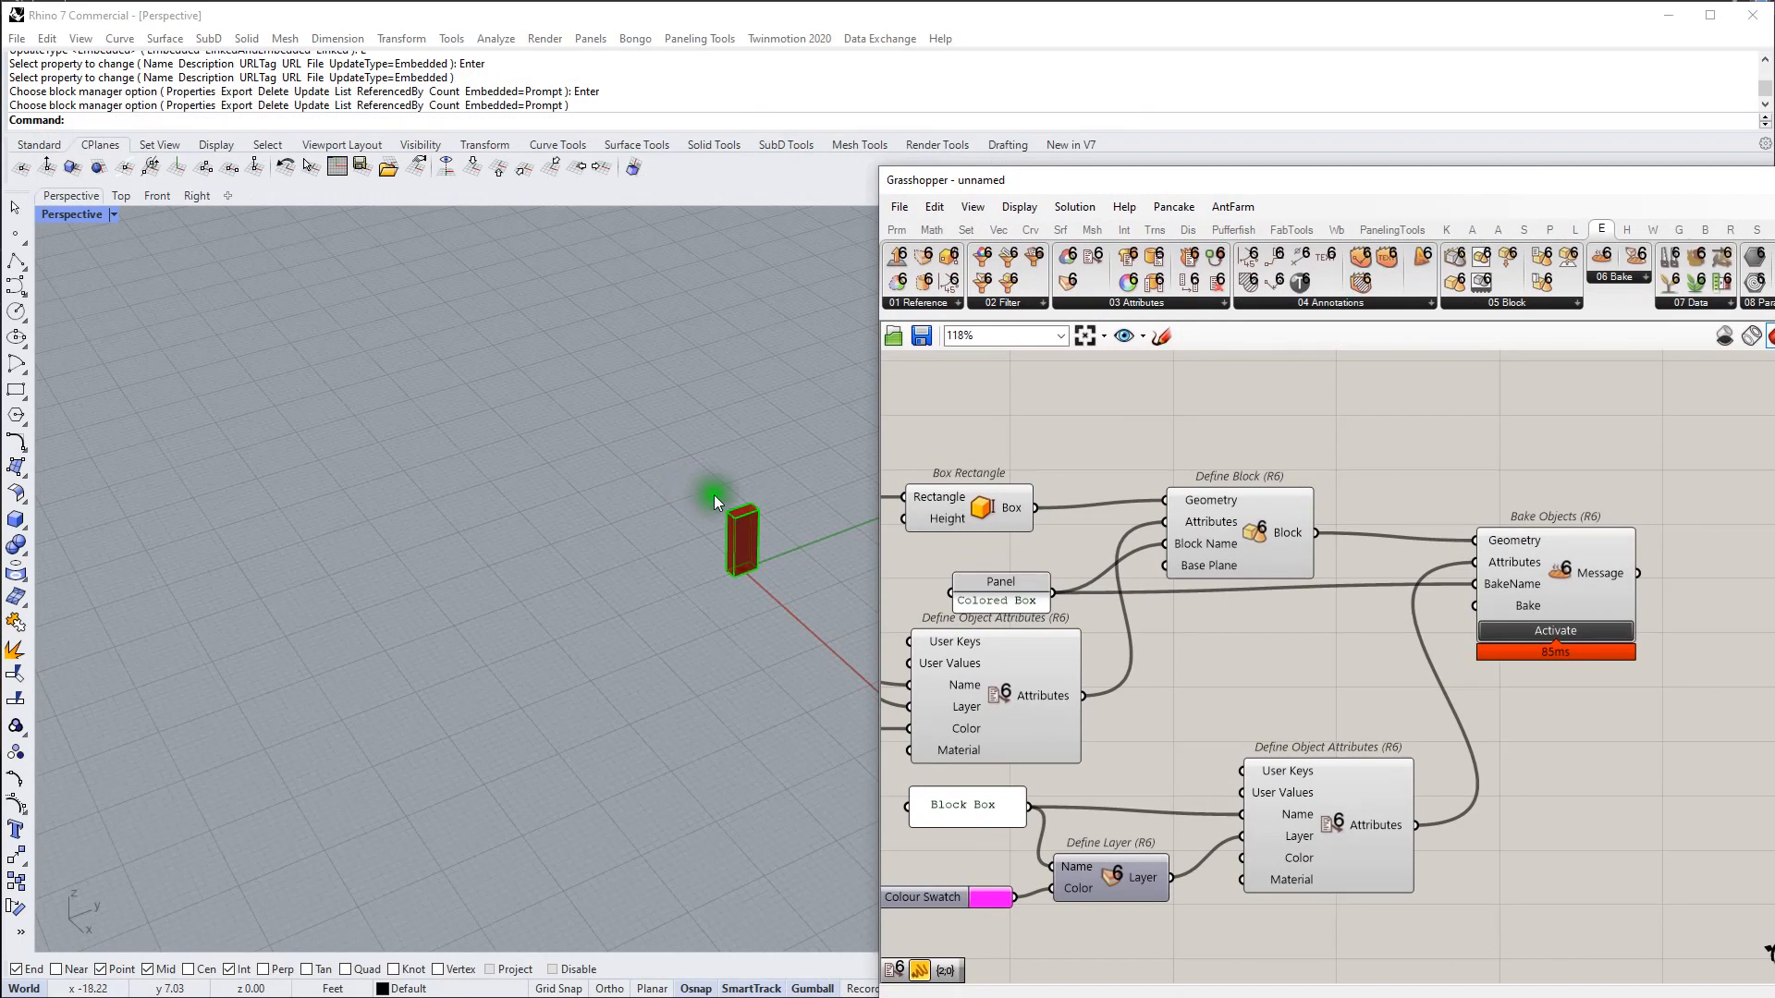
scroll(585, 447, "down", 5)
mouse_move(636, 453)
right_mouse_down()
mouse_move(531, 440)
mouse_move(657, 460)
right_mouse_up()
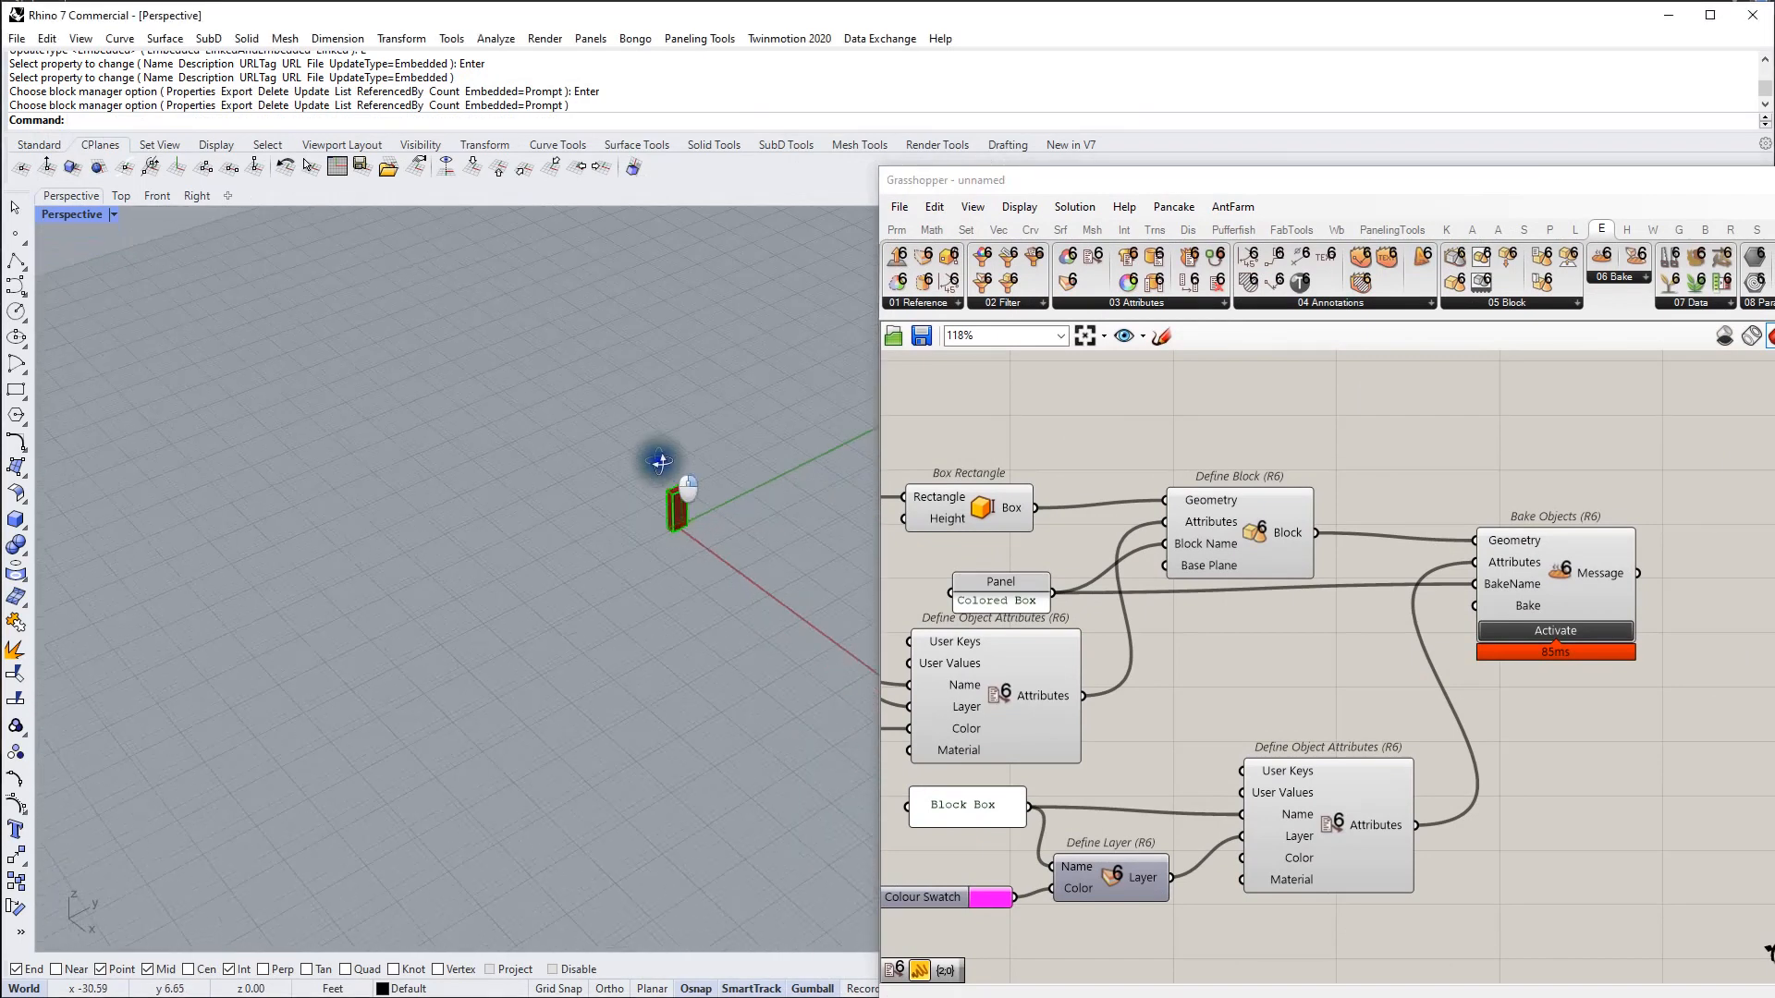
scroll(712, 506, "up", 7)
scroll(712, 507, "up", 3)
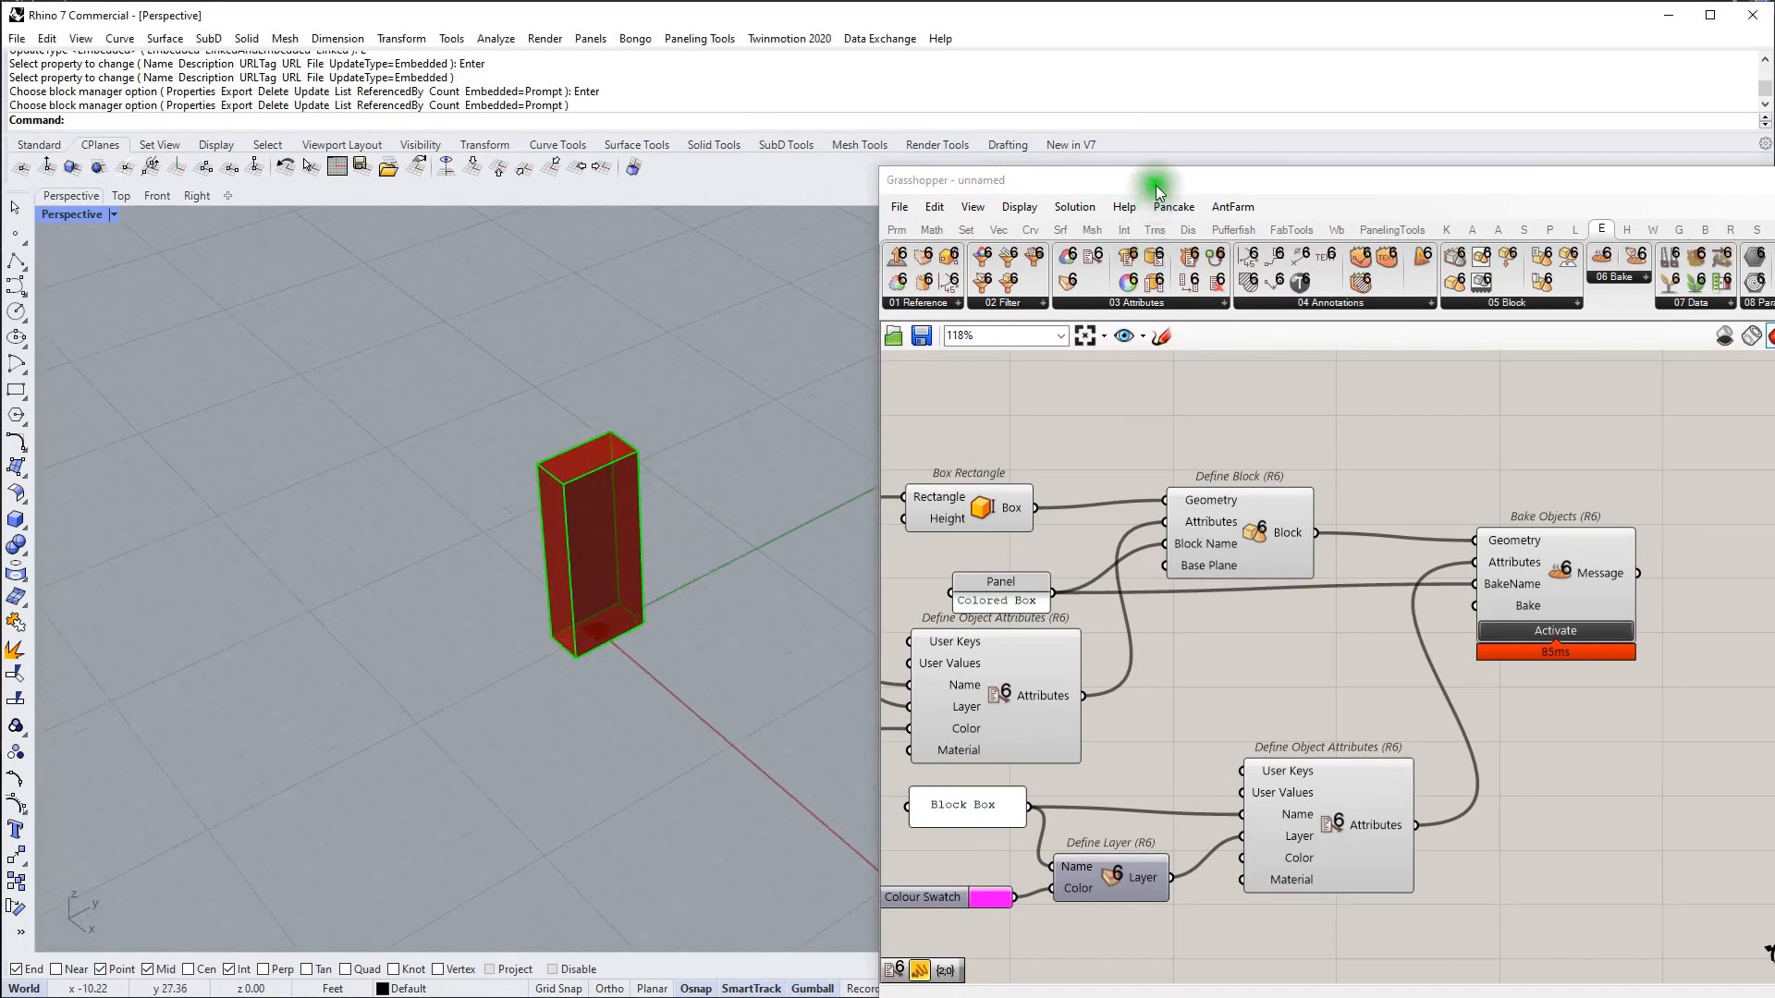
Step: Clear the Grasshopper window off the Layers panel and select the baked block in the viewport to check its layer
left_click_drag(1151, 181, 1774, 212)
left_click(861, 515)
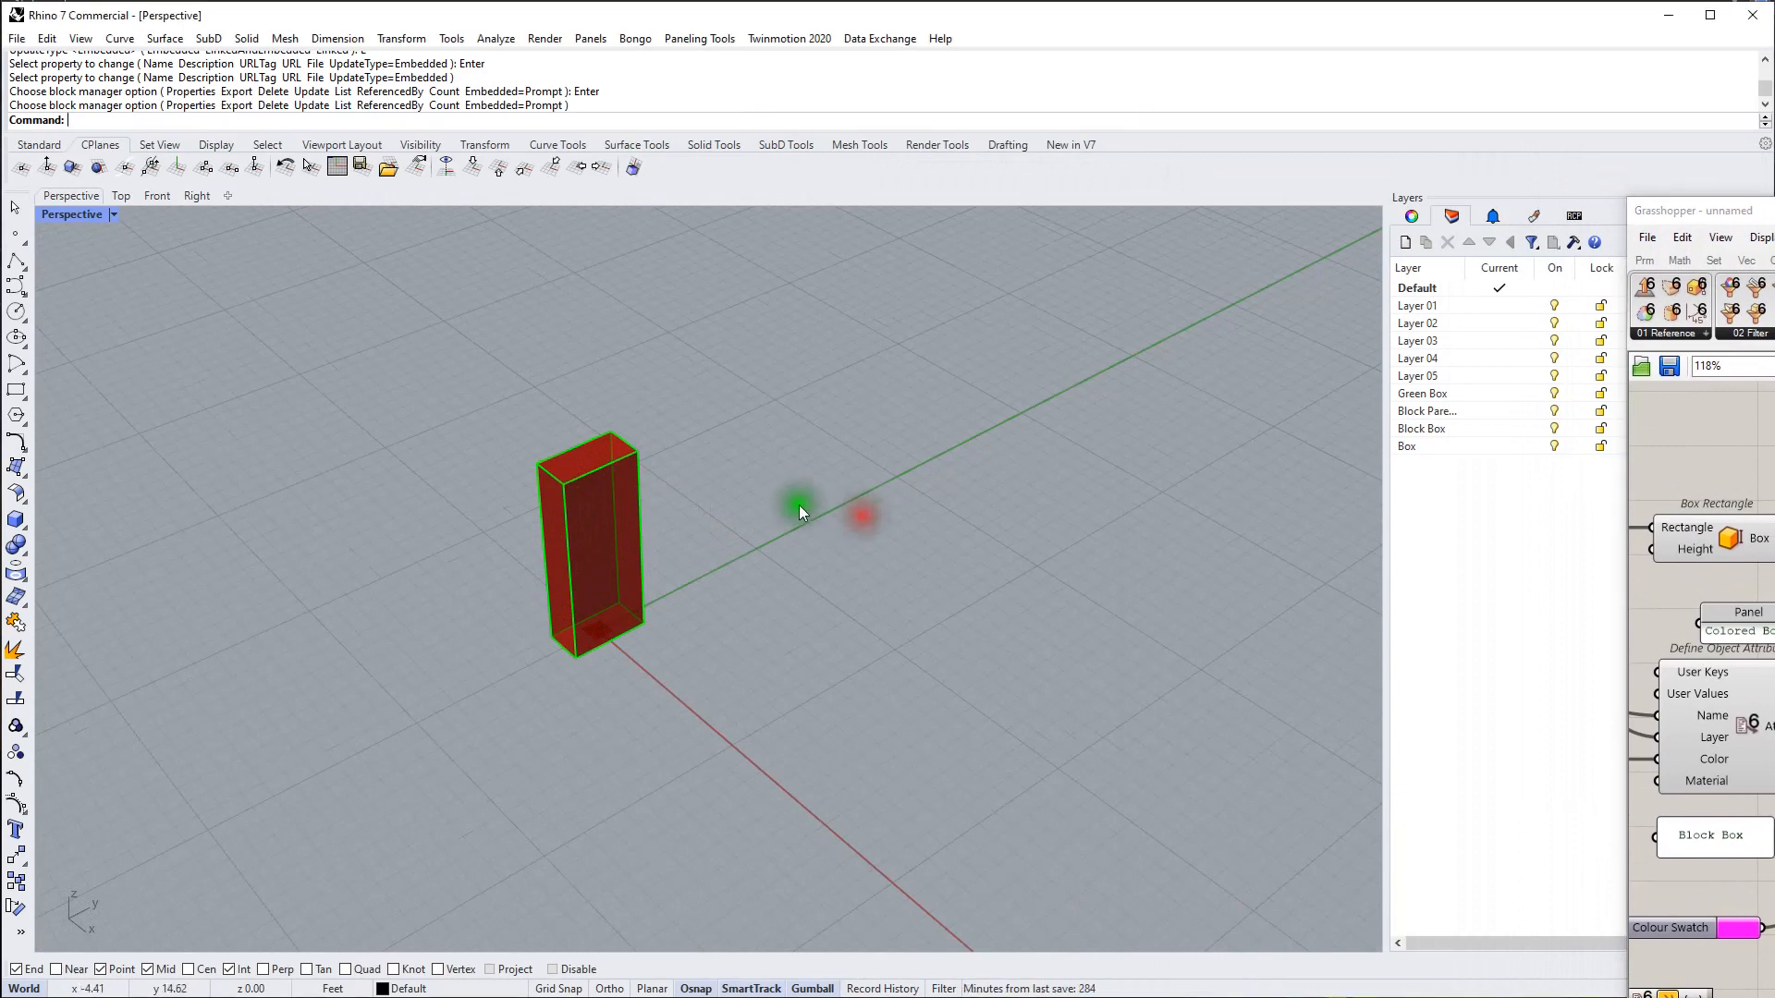
left_click_drag(497, 397, 733, 784)
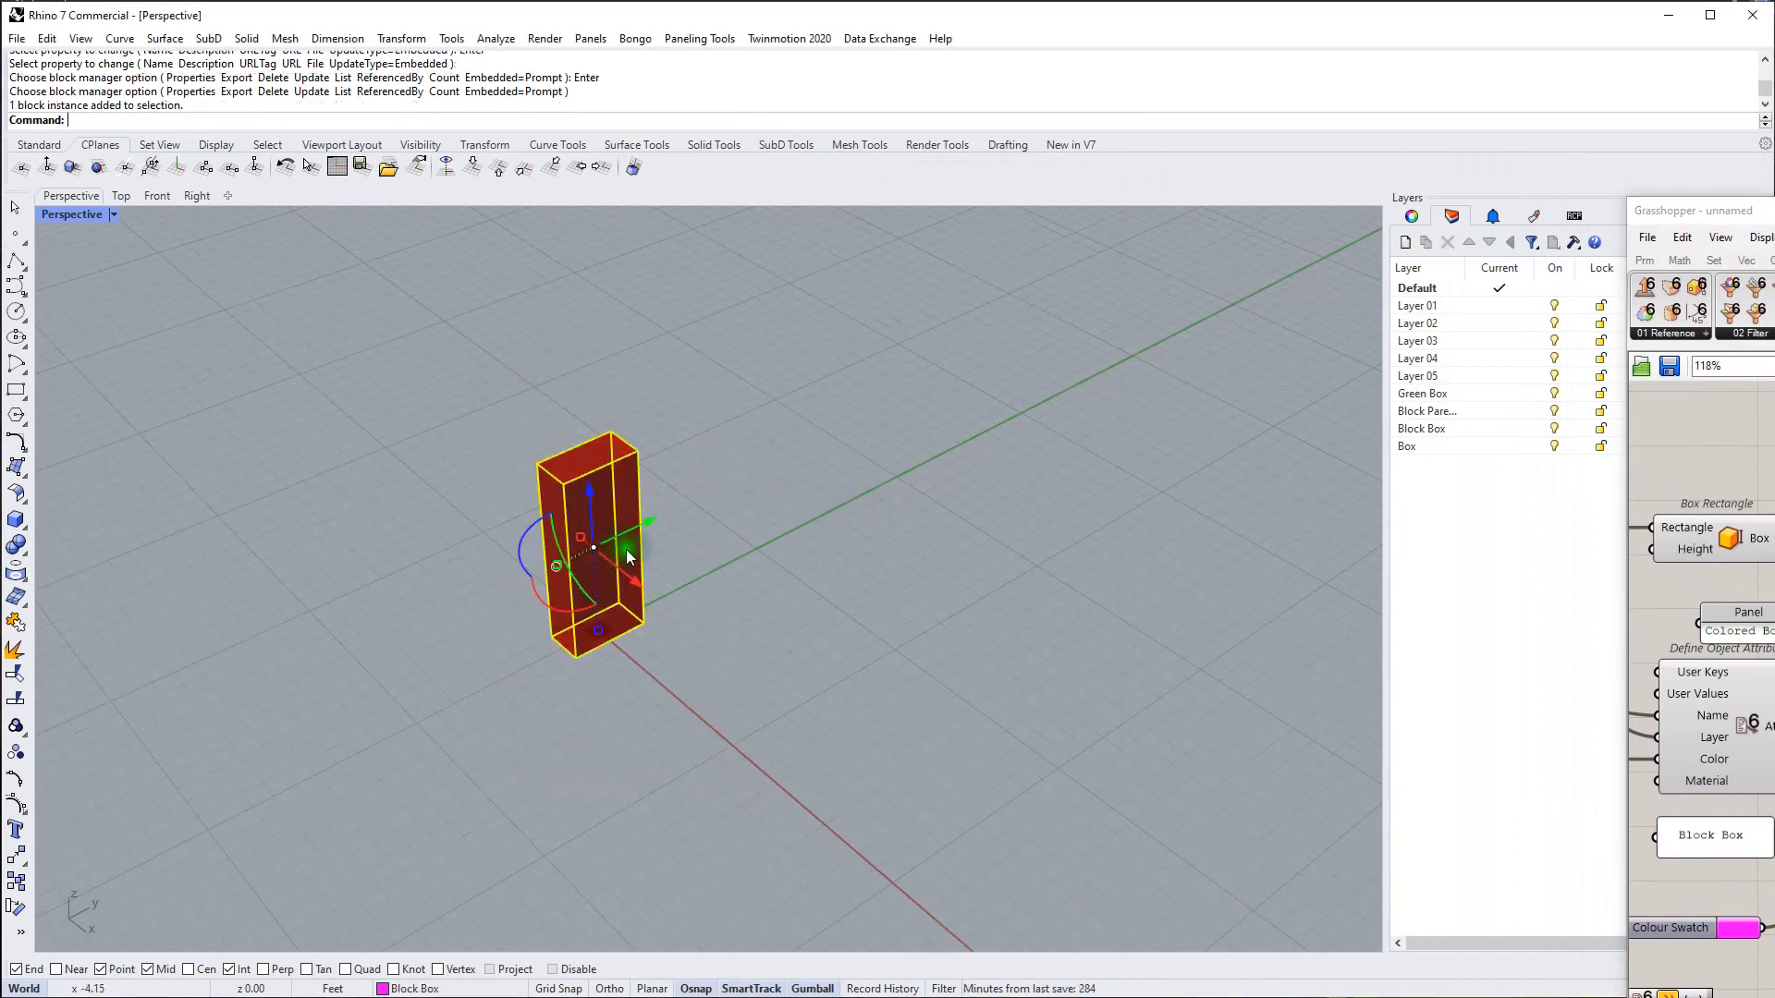
left_click(813, 456)
left_click(614, 462)
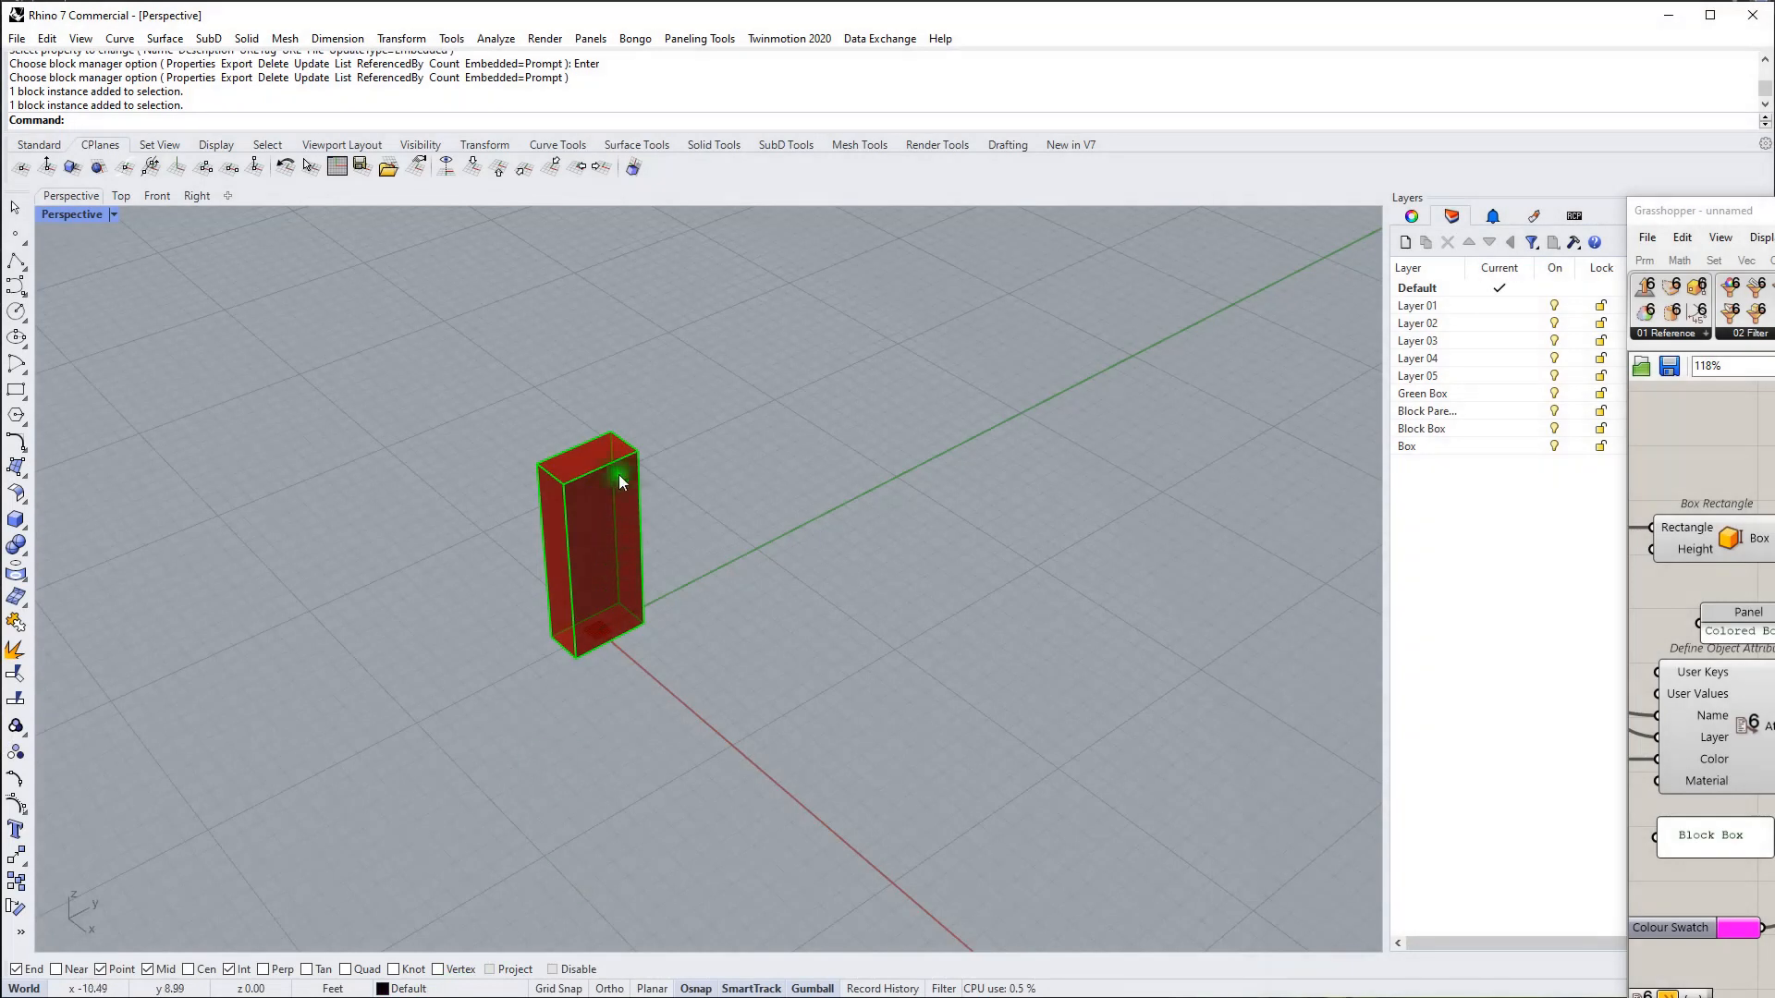
Step: Open the baked block for editing, inspect the object properties of the box inside it, and close the block editor
double_click(618, 459)
left_click(526, 521)
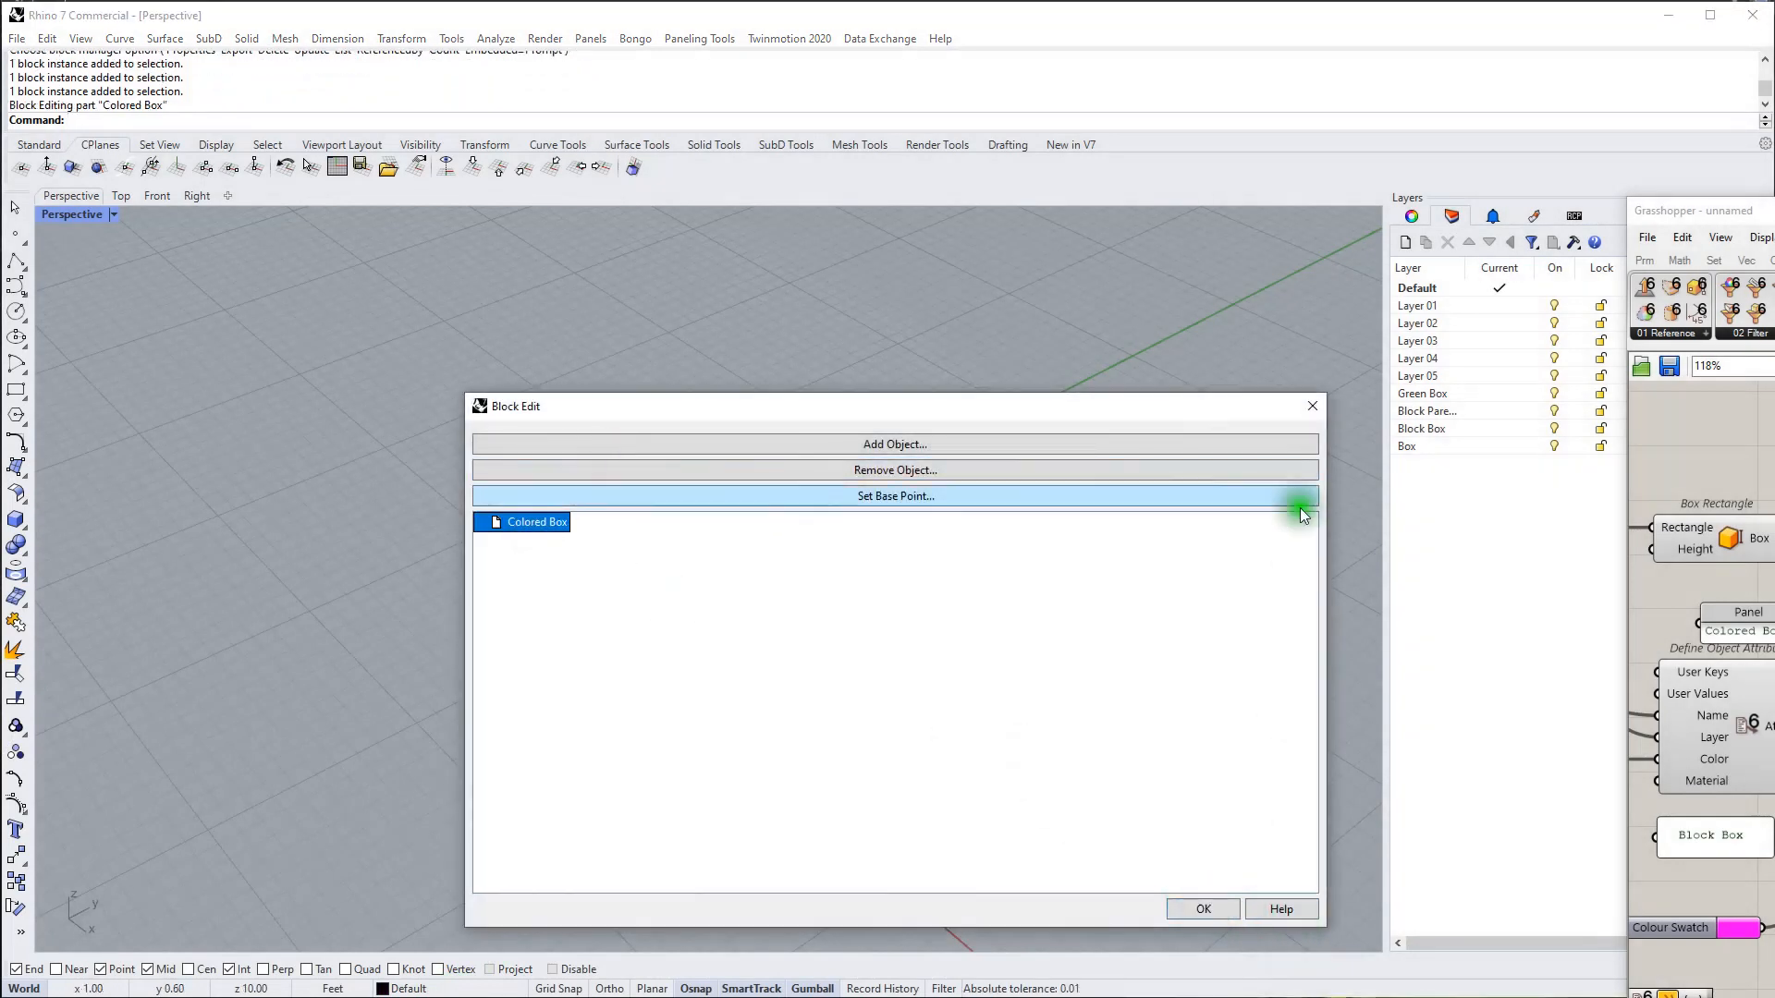
left_click(1414, 218)
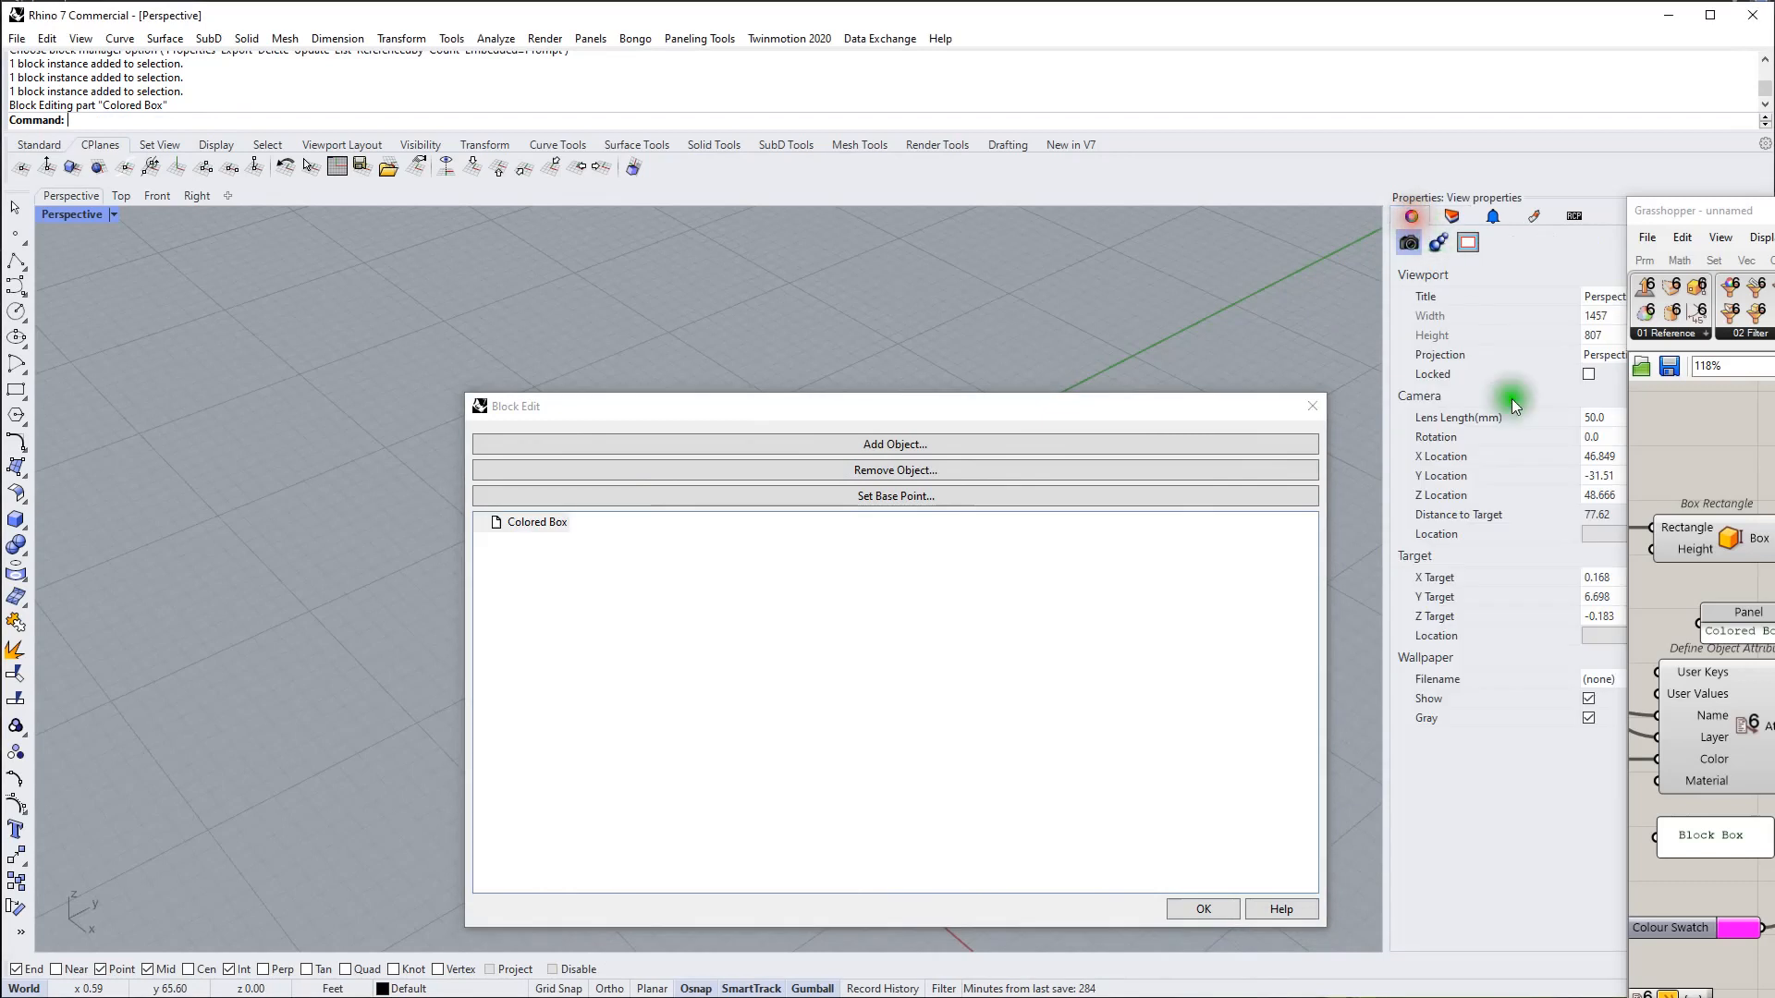
left_click(1654, 275)
left_click_drag(1011, 404, 1205, 442)
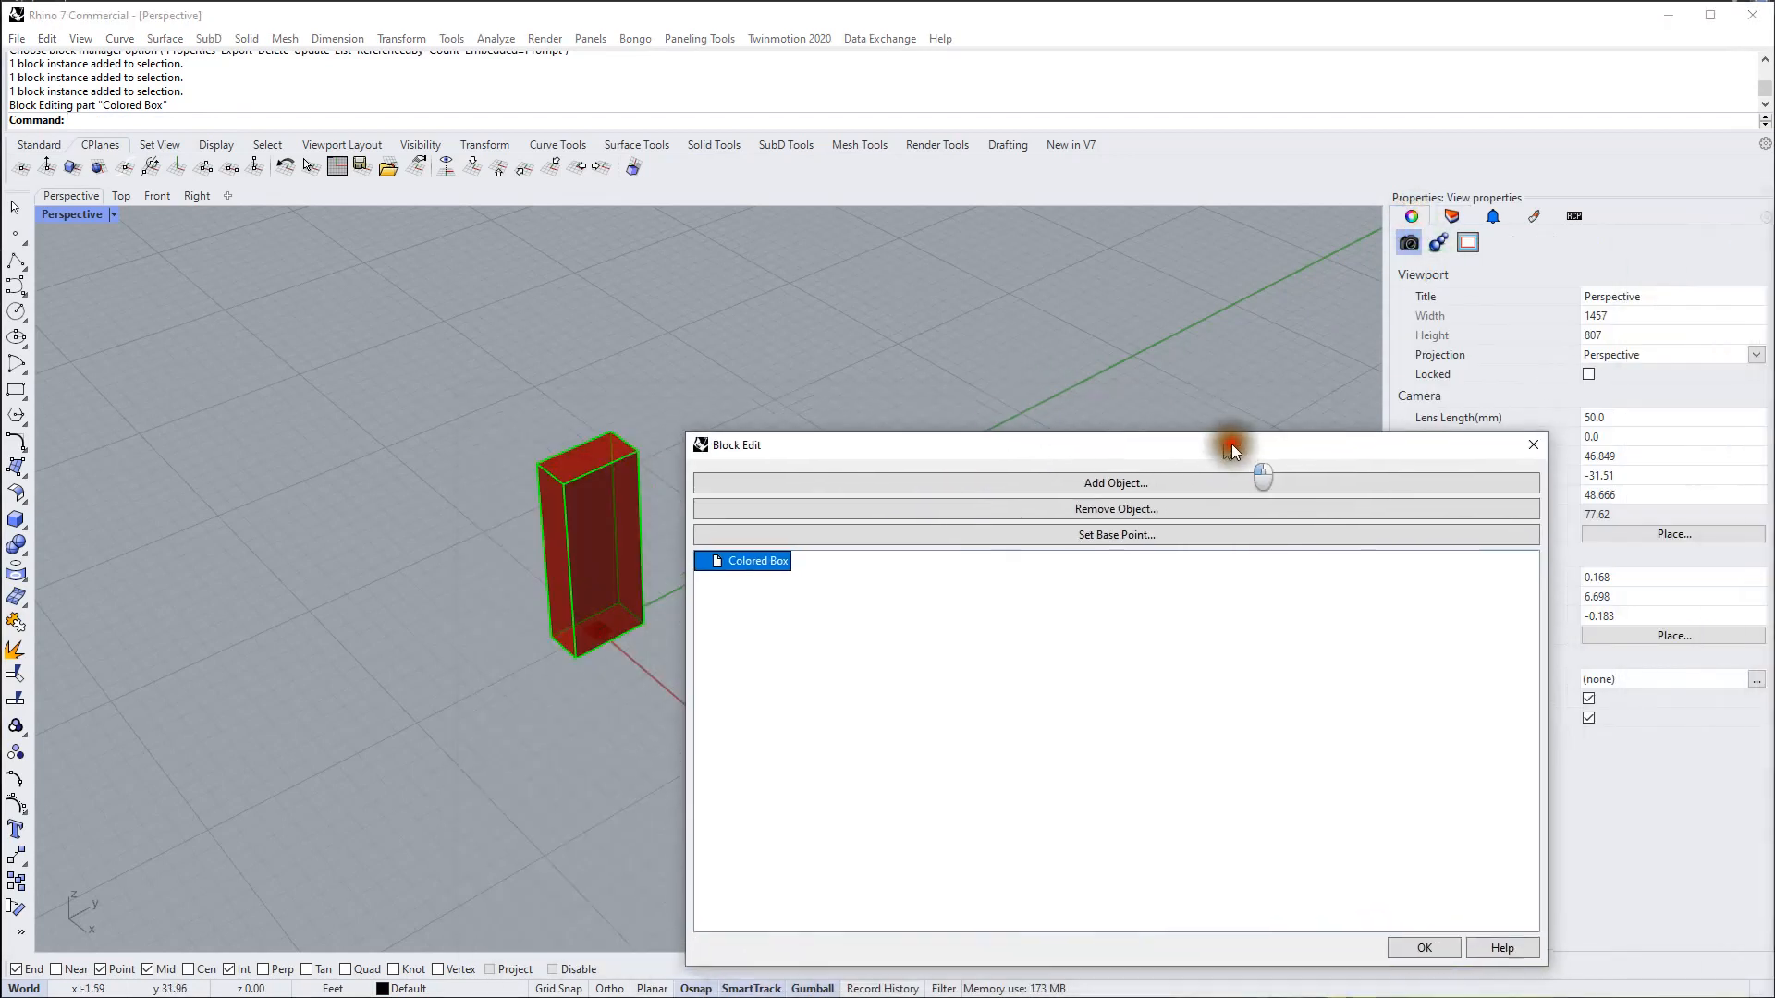
left_click(554, 516)
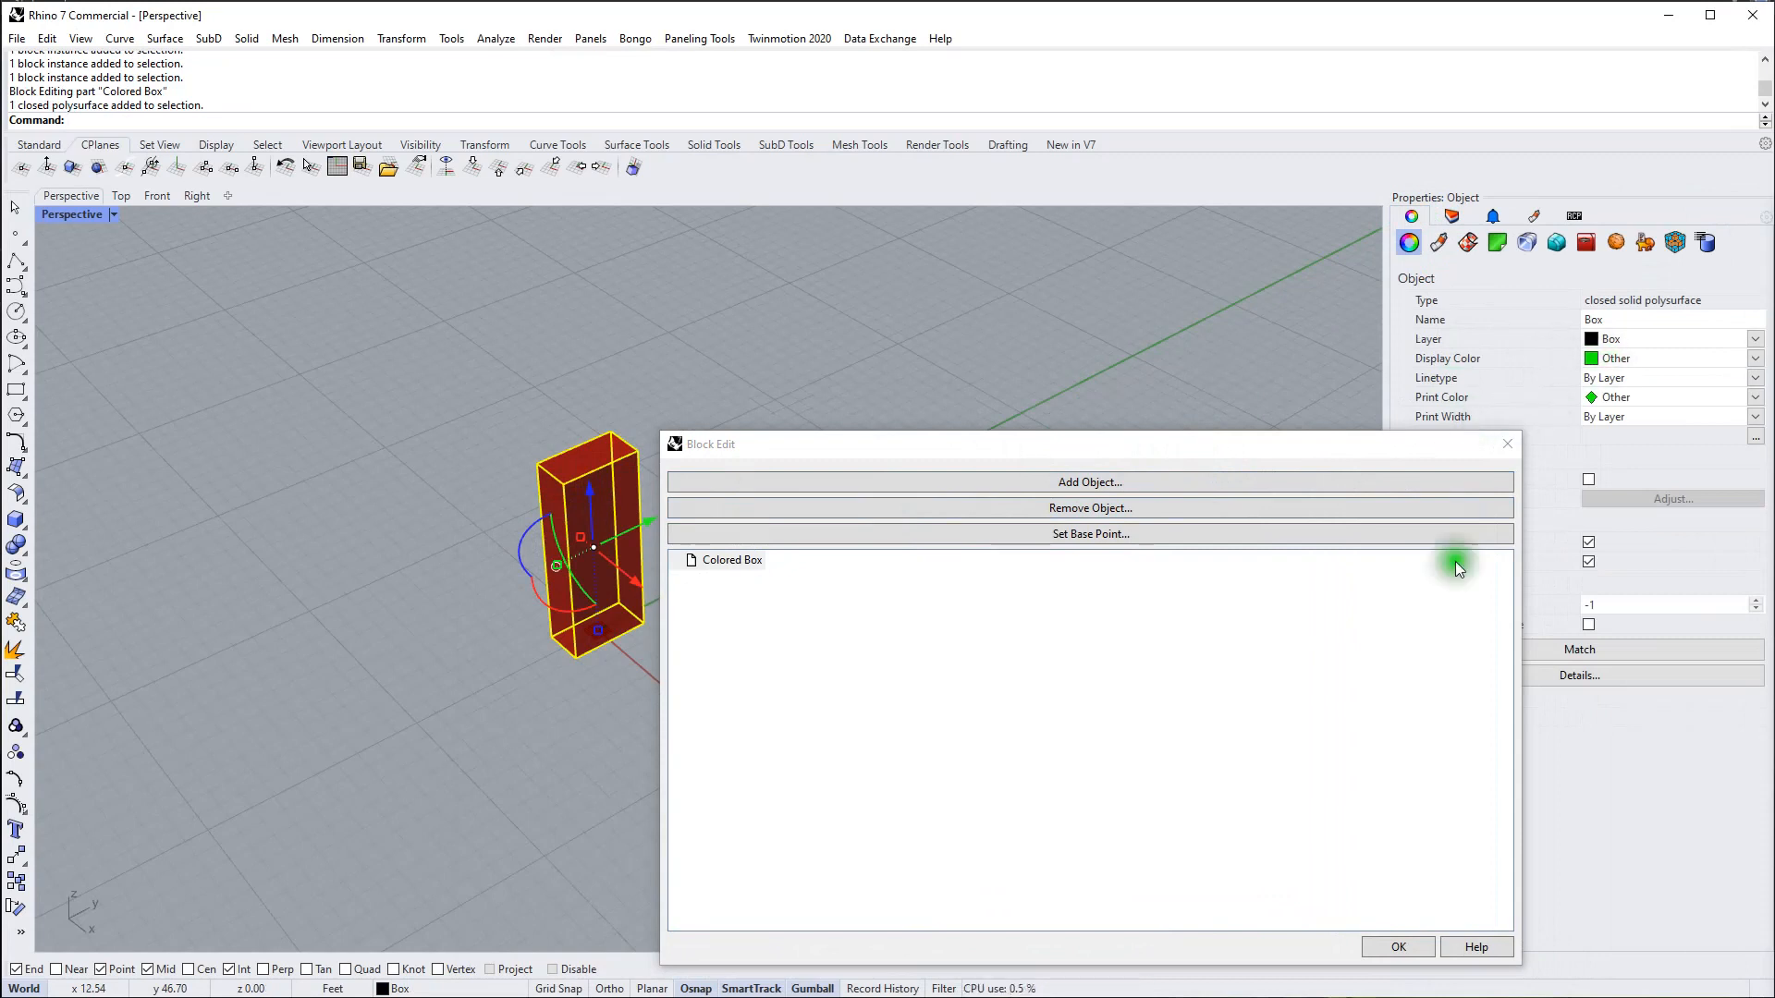
left_click(1414, 945)
Step: Bring the Grasshopper window back over the viewport and duplicate the Reference Block by Name component to the free area beyond Bake Objects
scroll(904, 641, "down", 6)
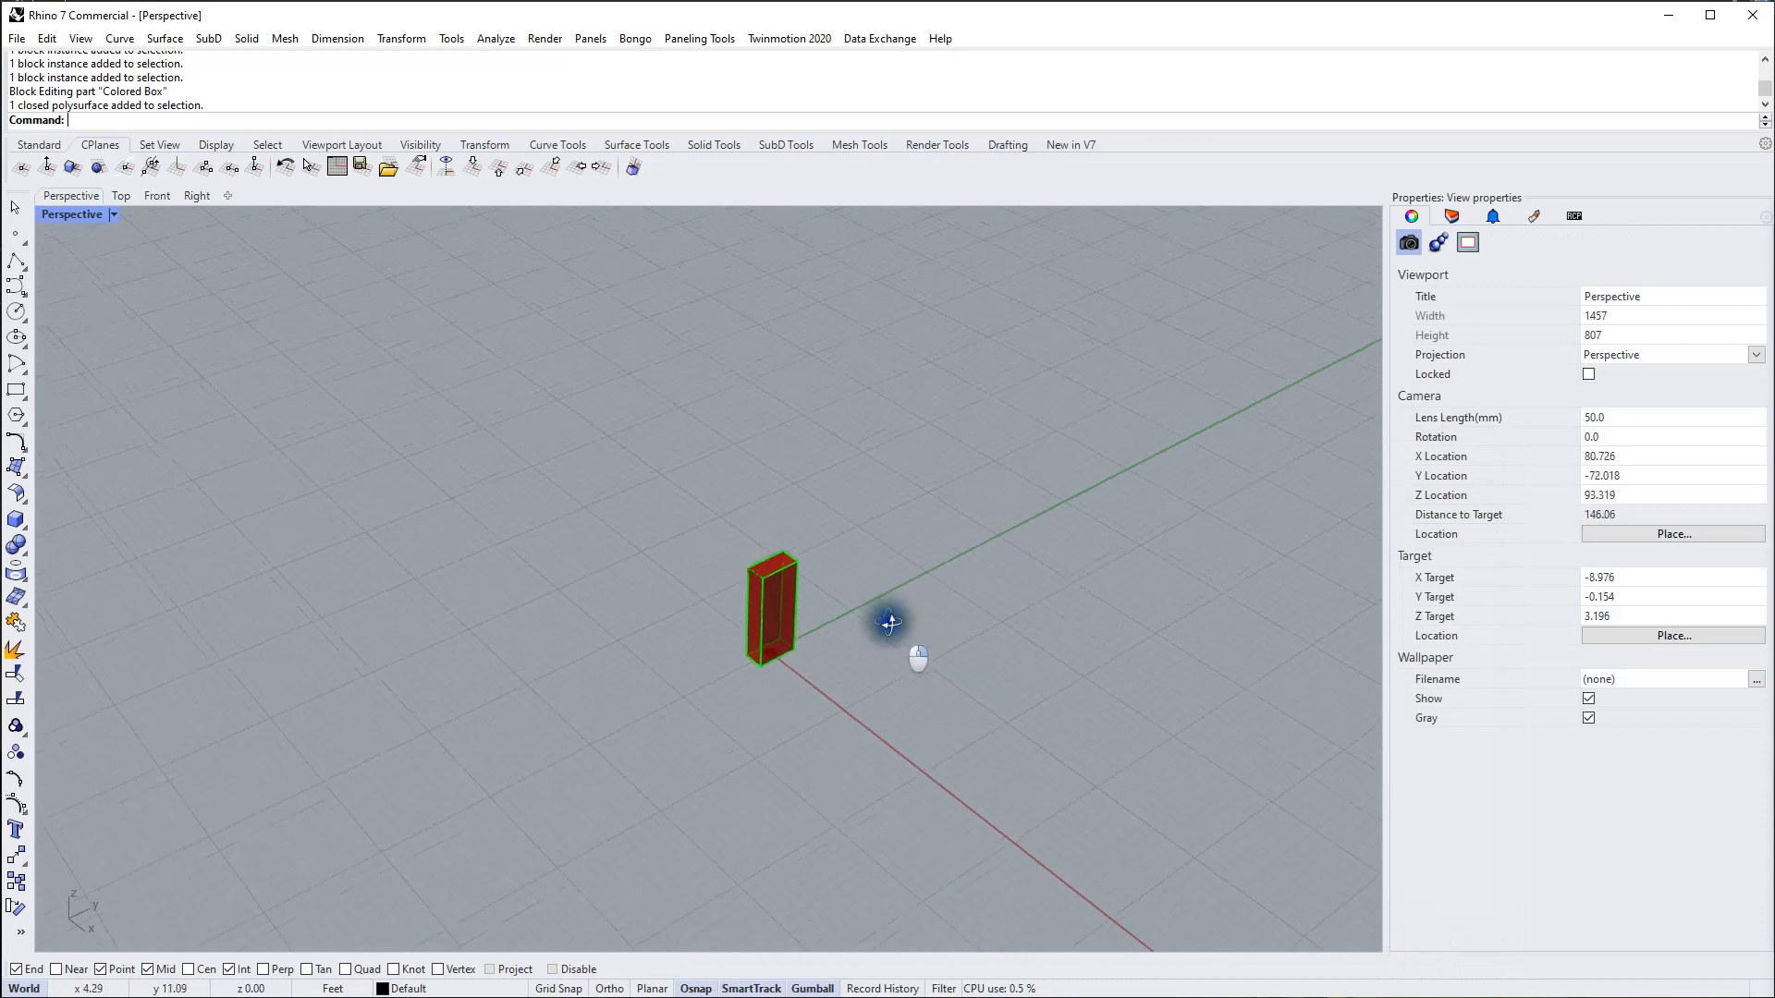
left_click(1473, 997)
left_click_drag(1069, 181, 416, 119)
scroll(530, 530, "down", 4)
right_click_drag(634, 539, 767, 549)
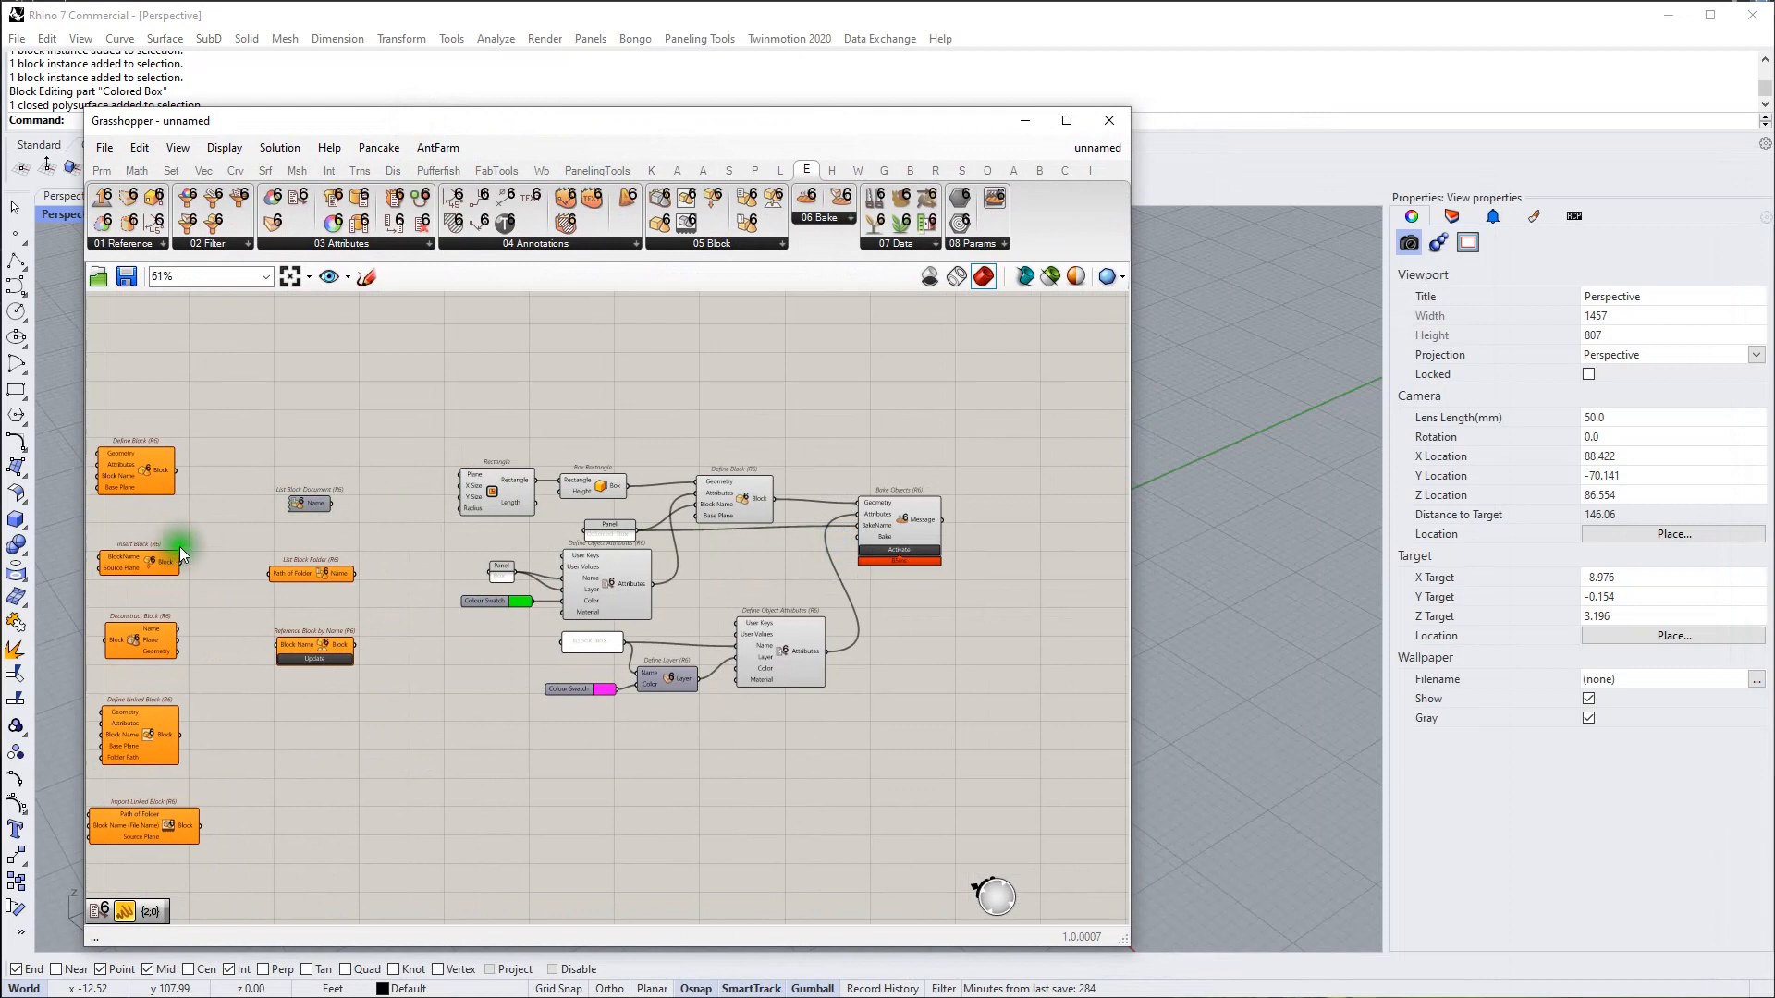
scroll(832, 610, "up", 5)
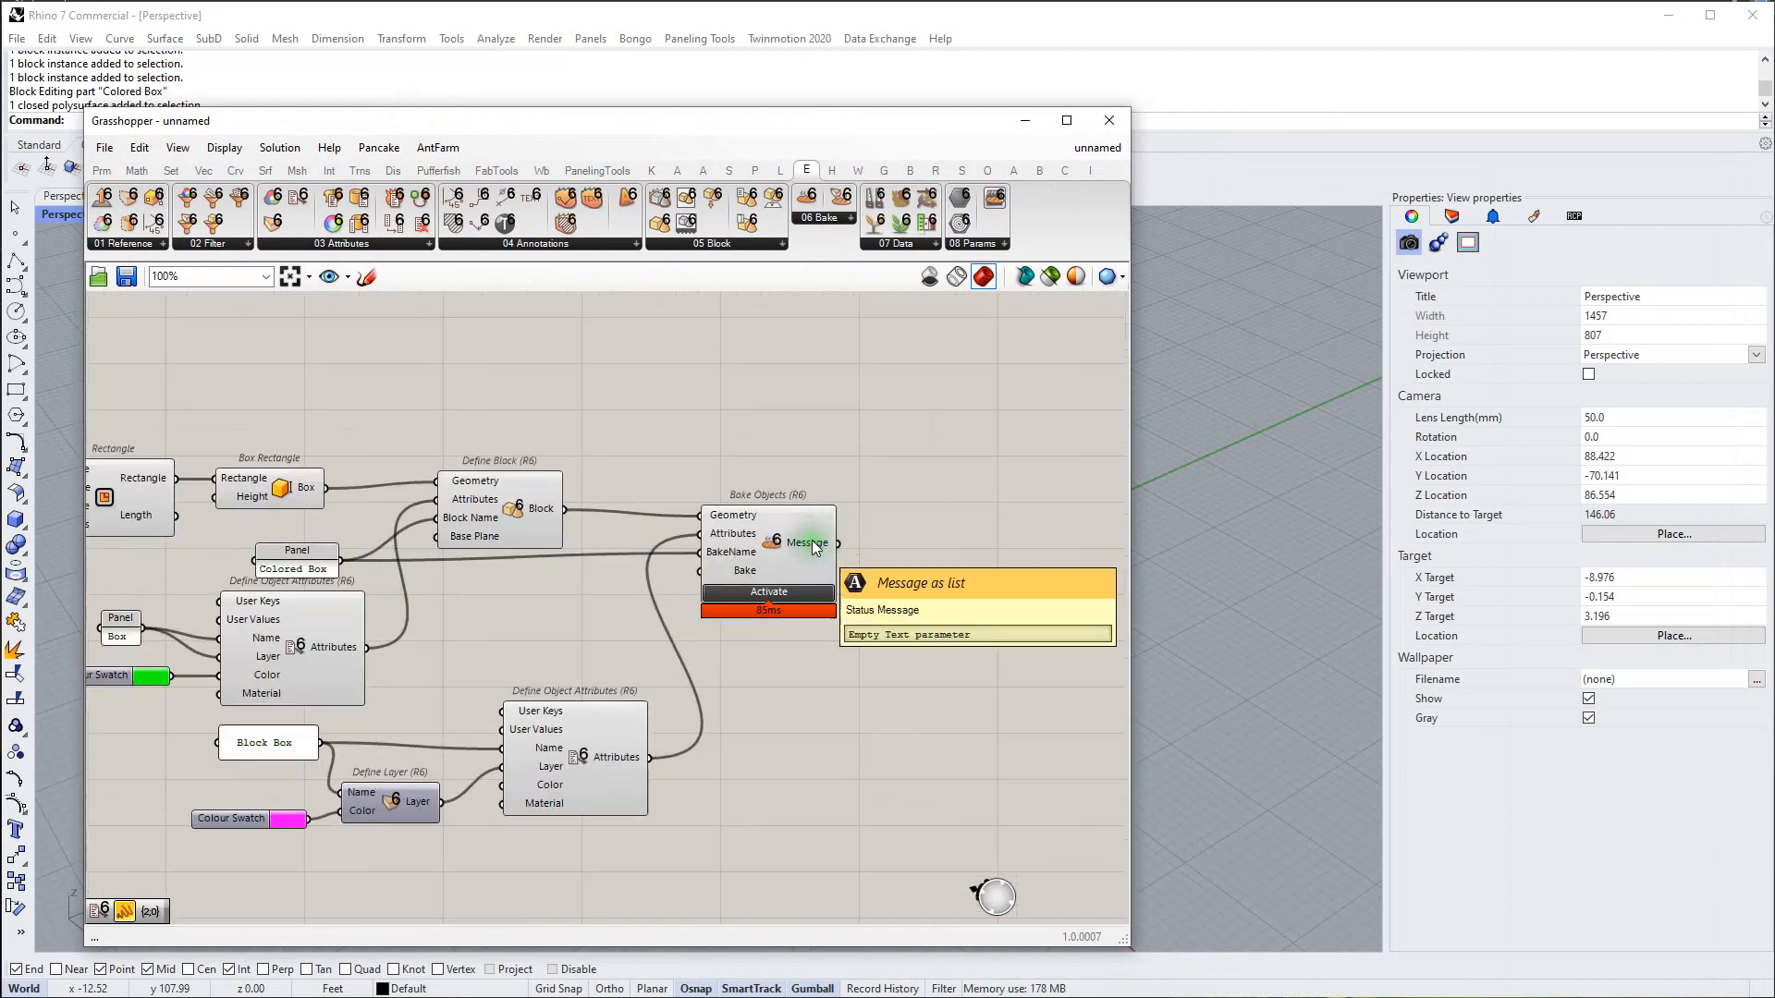
scroll(835, 527, "down", 2)
right_click_drag(795, 568, 843, 534)
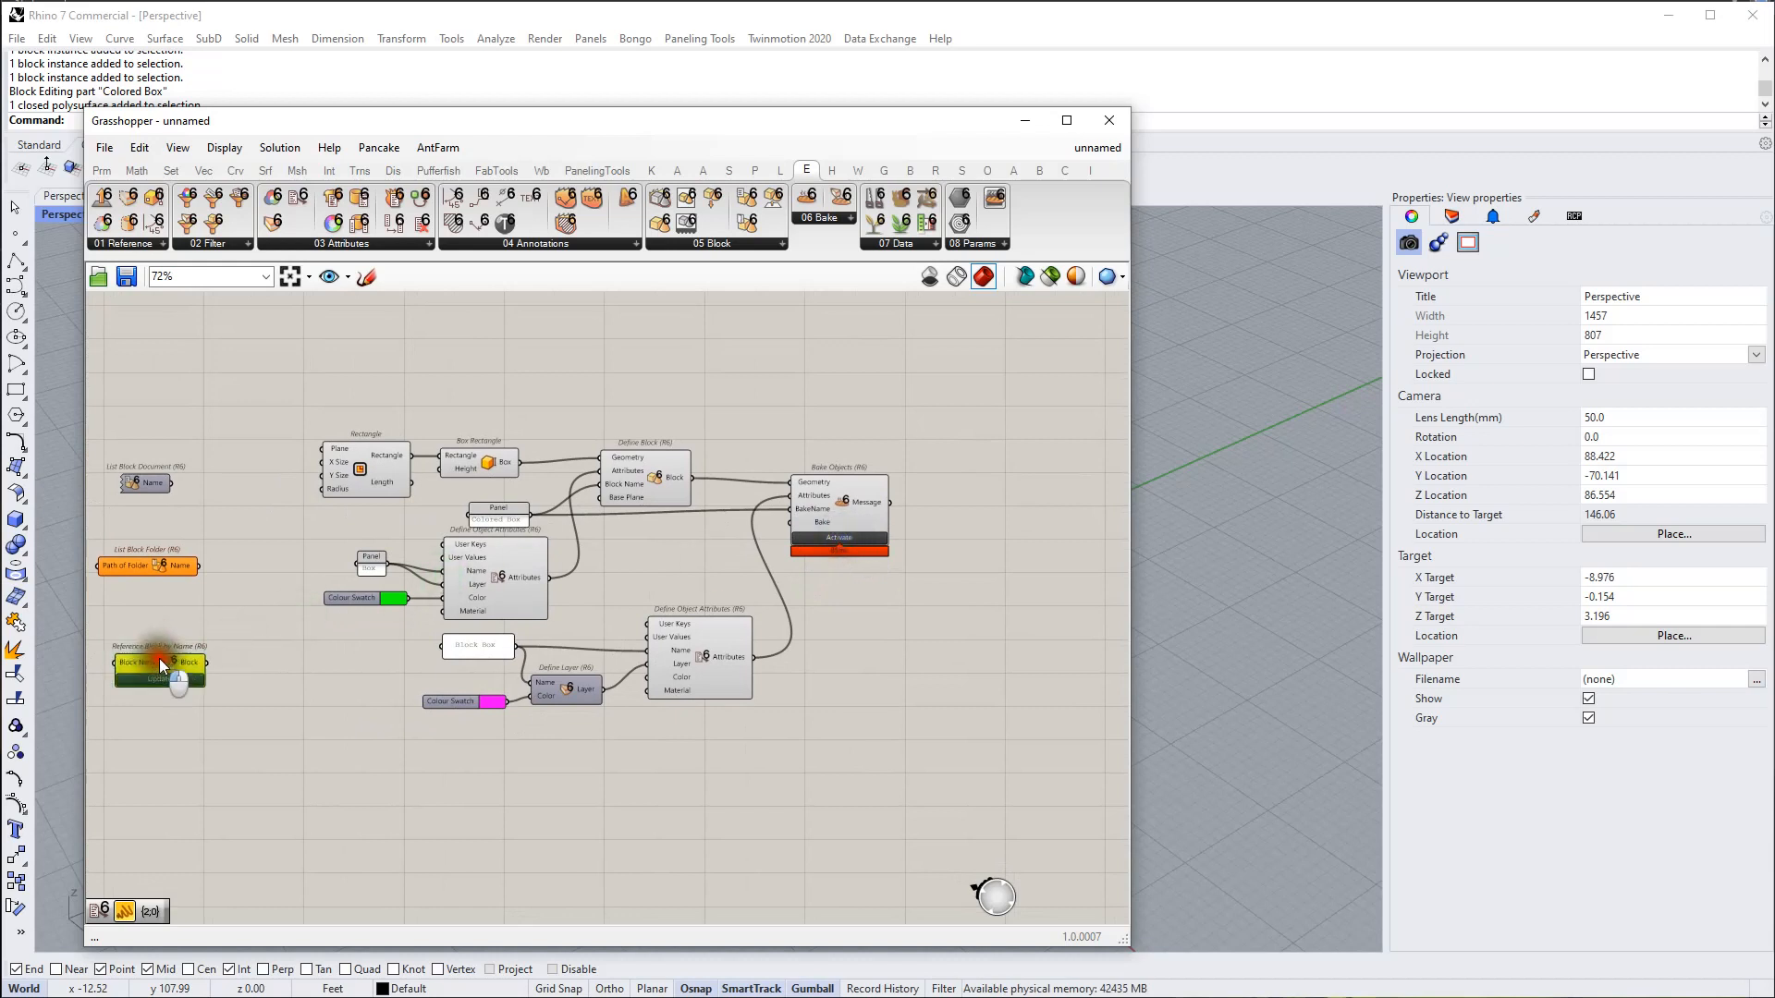
left_click_drag(159, 658, 1078, 468, "alt")
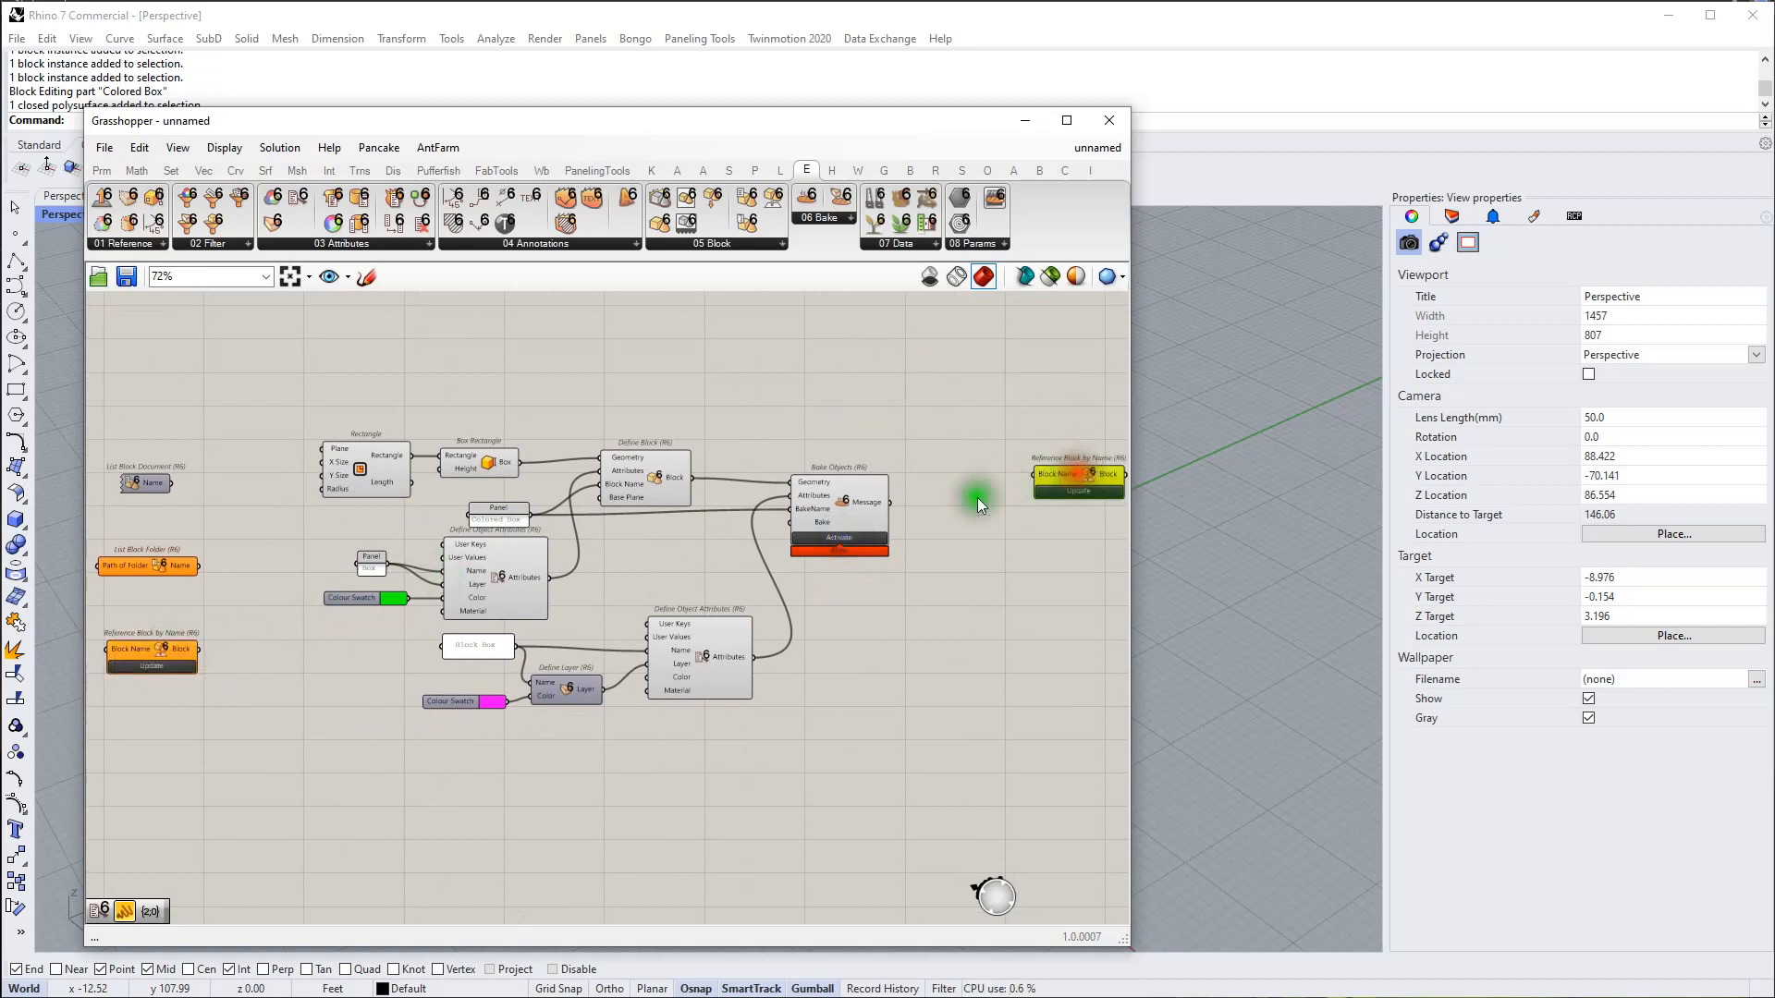
Step: Duplicate the "Colored Box" panel next to the copied Reference Block by Name and connect it to the Block Name input
right_click_drag(839, 523, 820, 532)
left_click(490, 510)
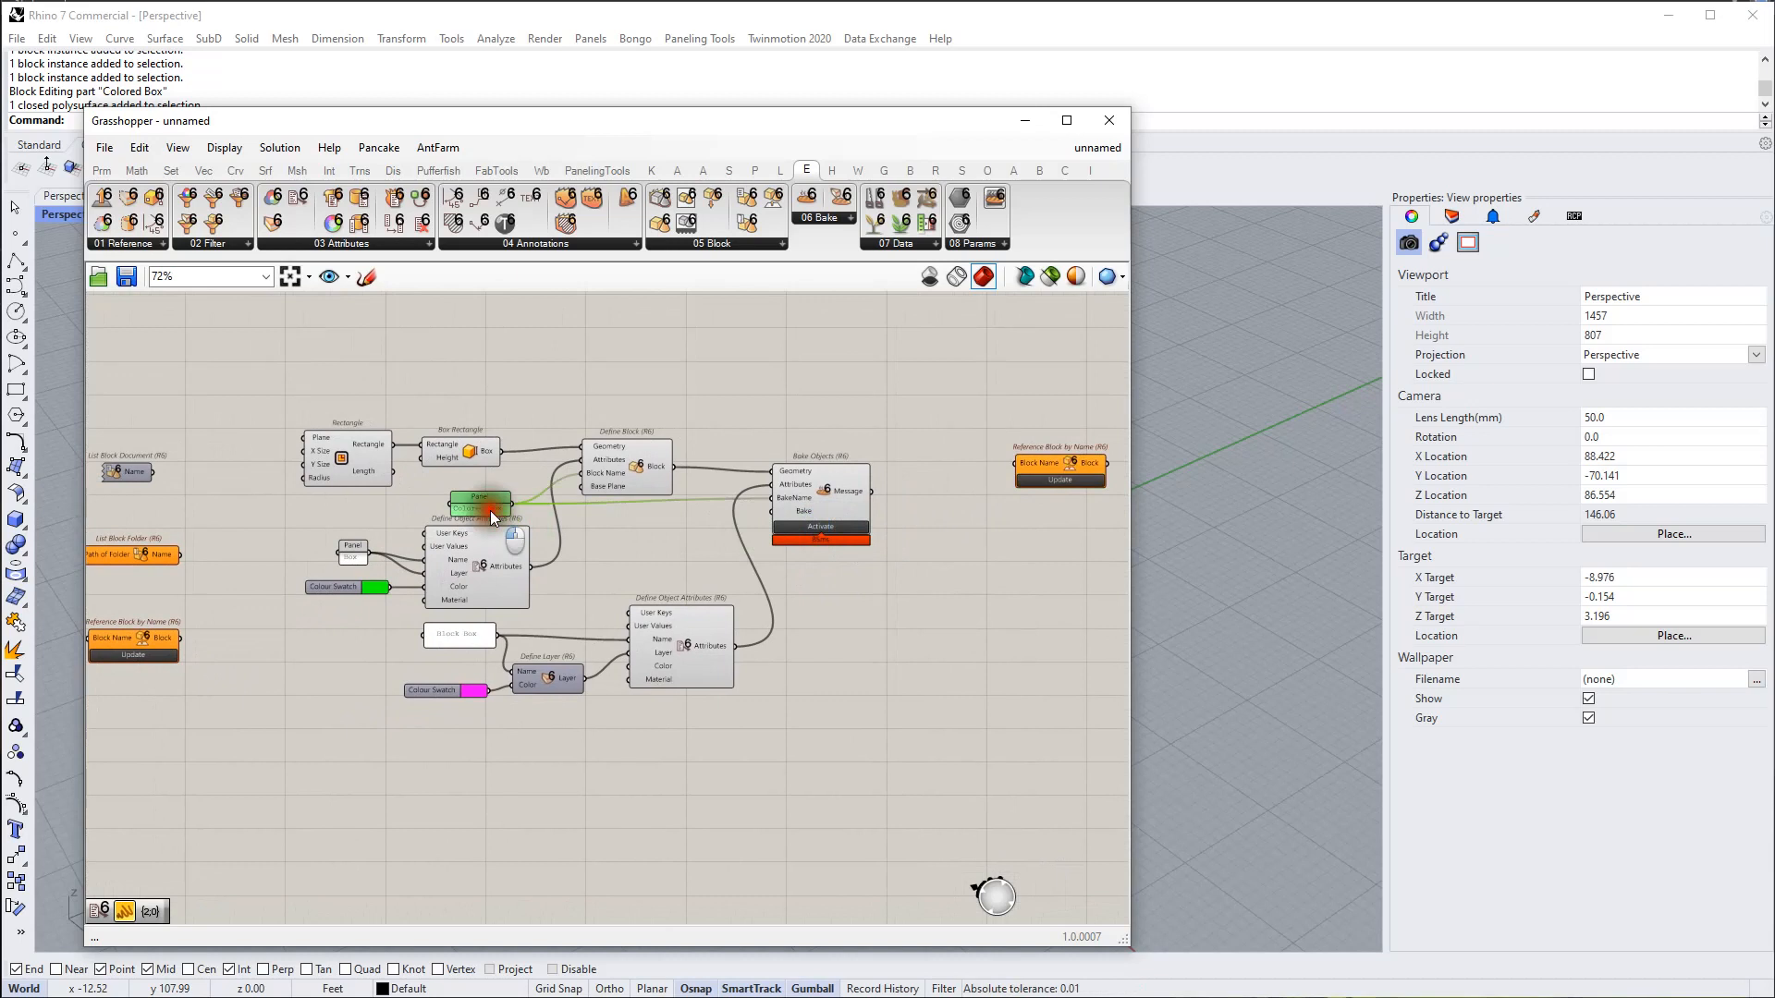
left_click_drag(490, 511, 881, 378, "alt")
right_click_drag(1007, 430, 880, 504)
scroll(915, 521, "up", 2)
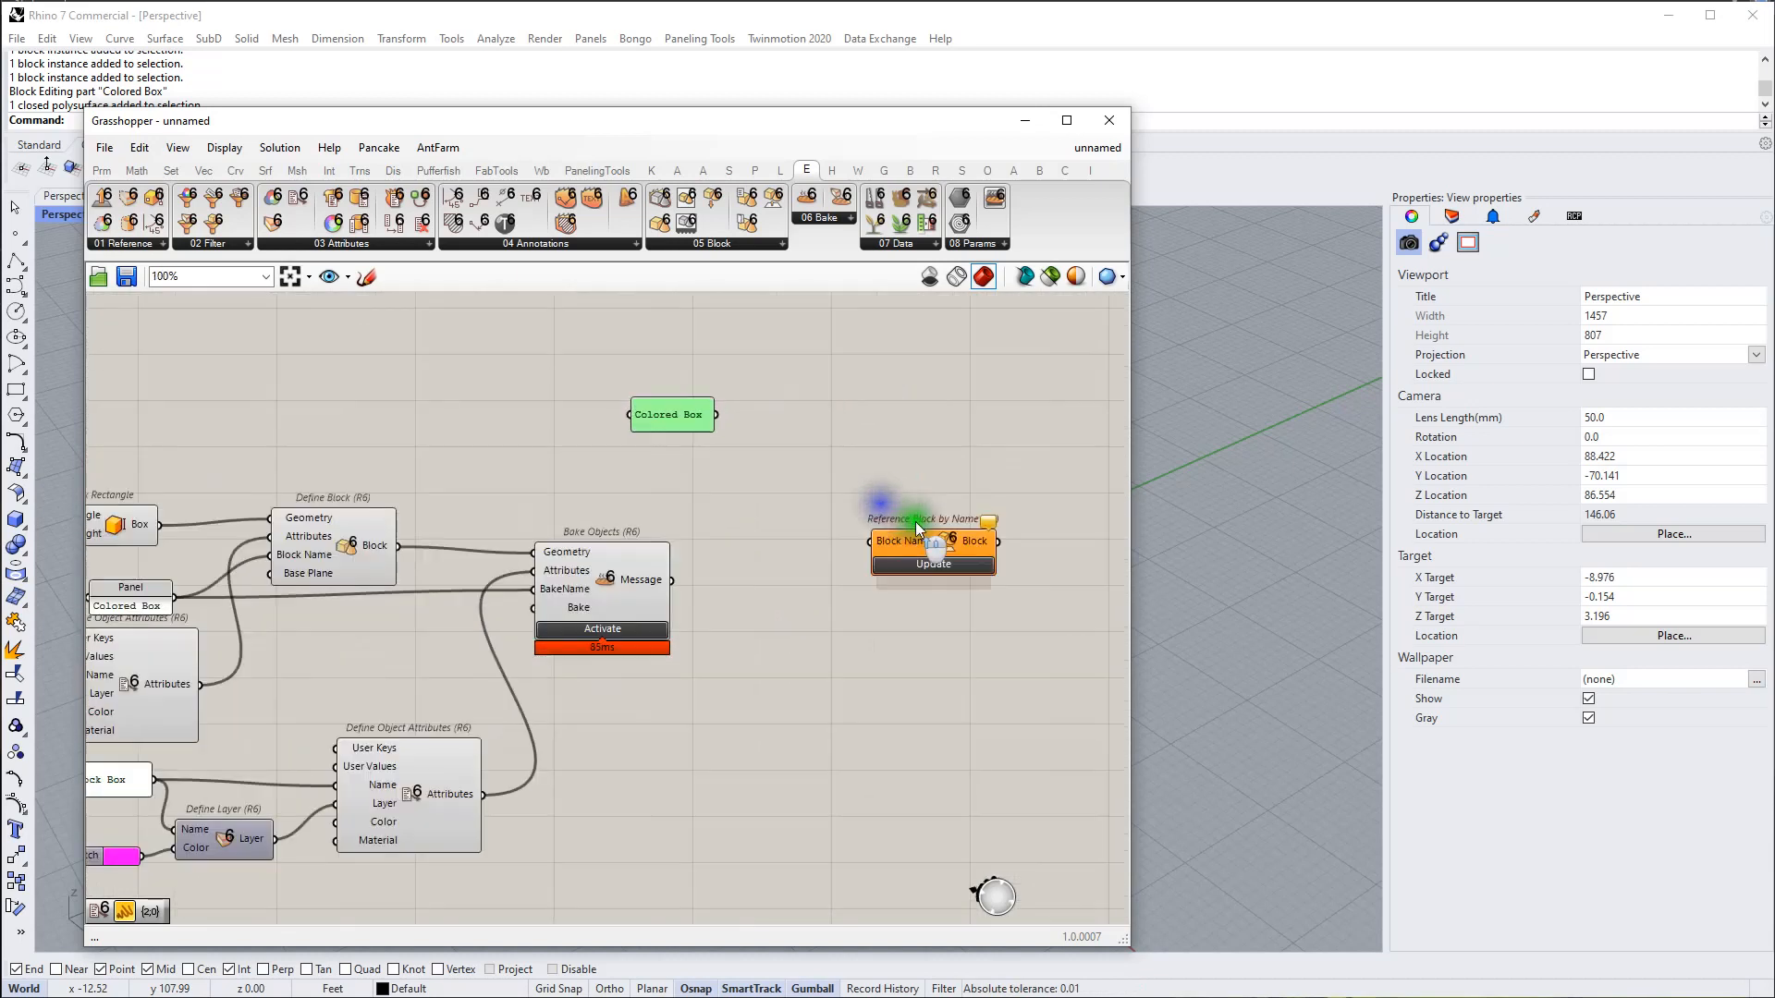
scroll(918, 529, "up", 1)
left_click_drag(900, 538, 807, 363)
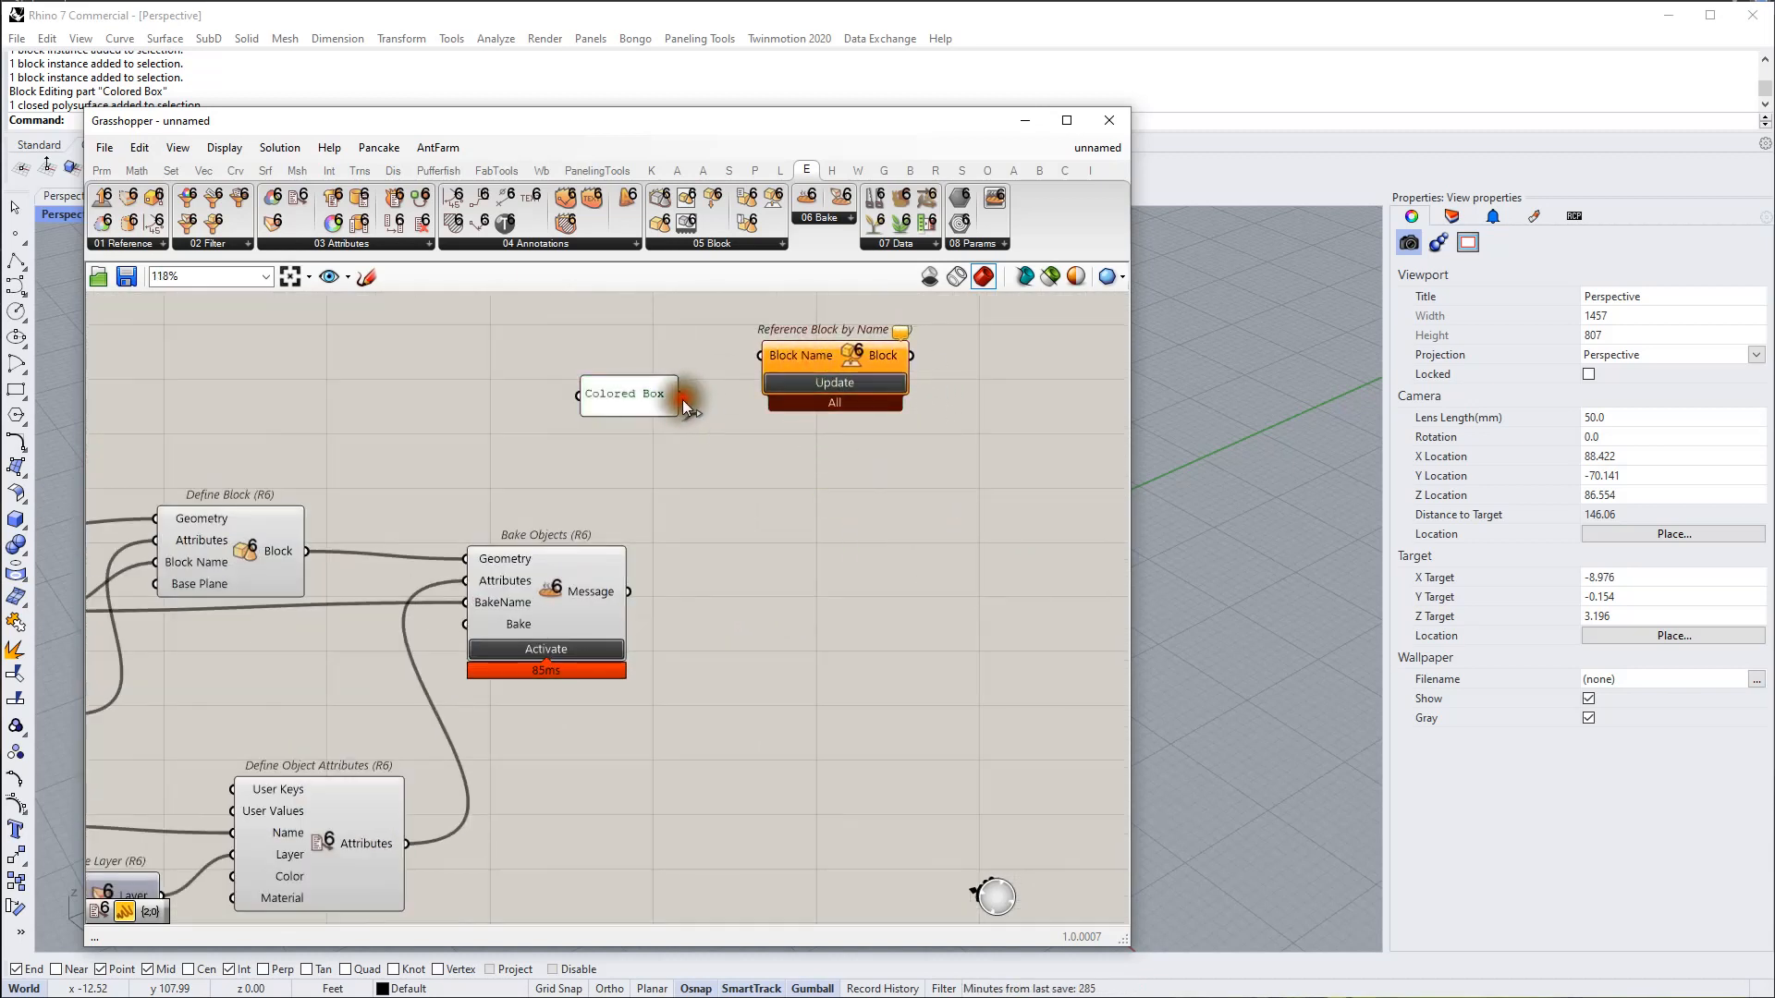
left_click_drag(683, 399, 754, 355)
left_click_drag(862, 358, 880, 397)
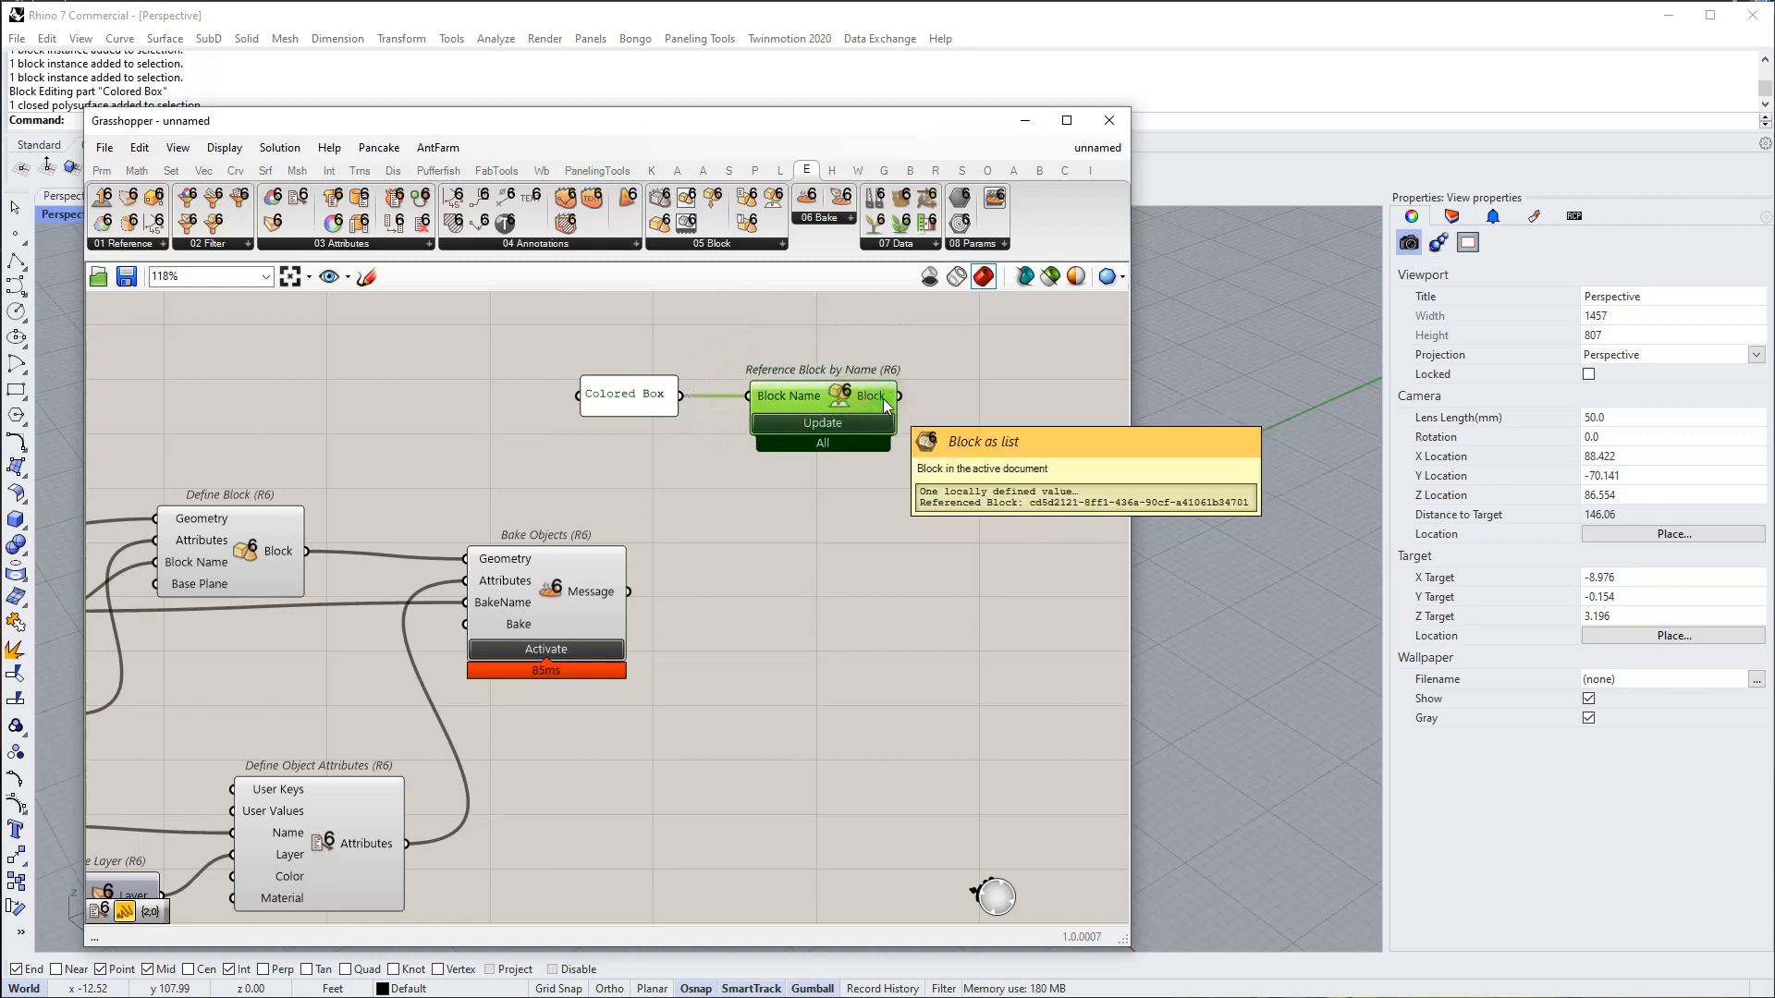
Step: Review the referencing options available for the Reference Block by Name component
right_click(840, 397)
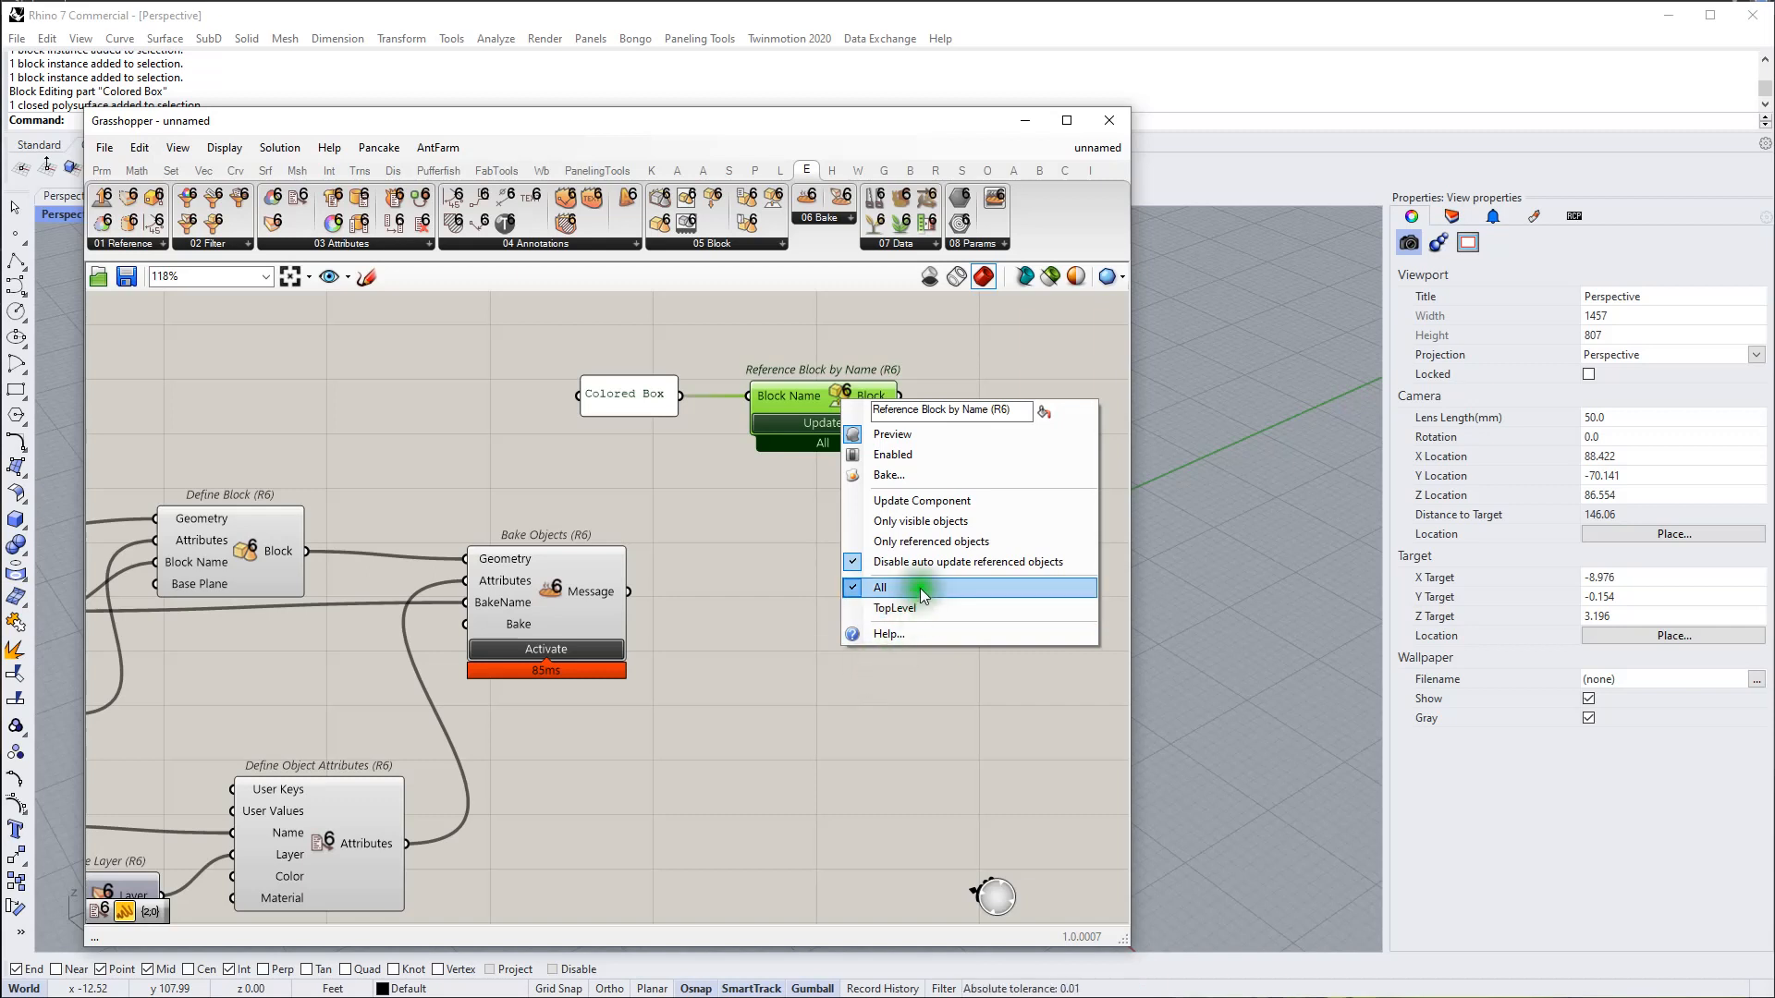
left_click(911, 526)
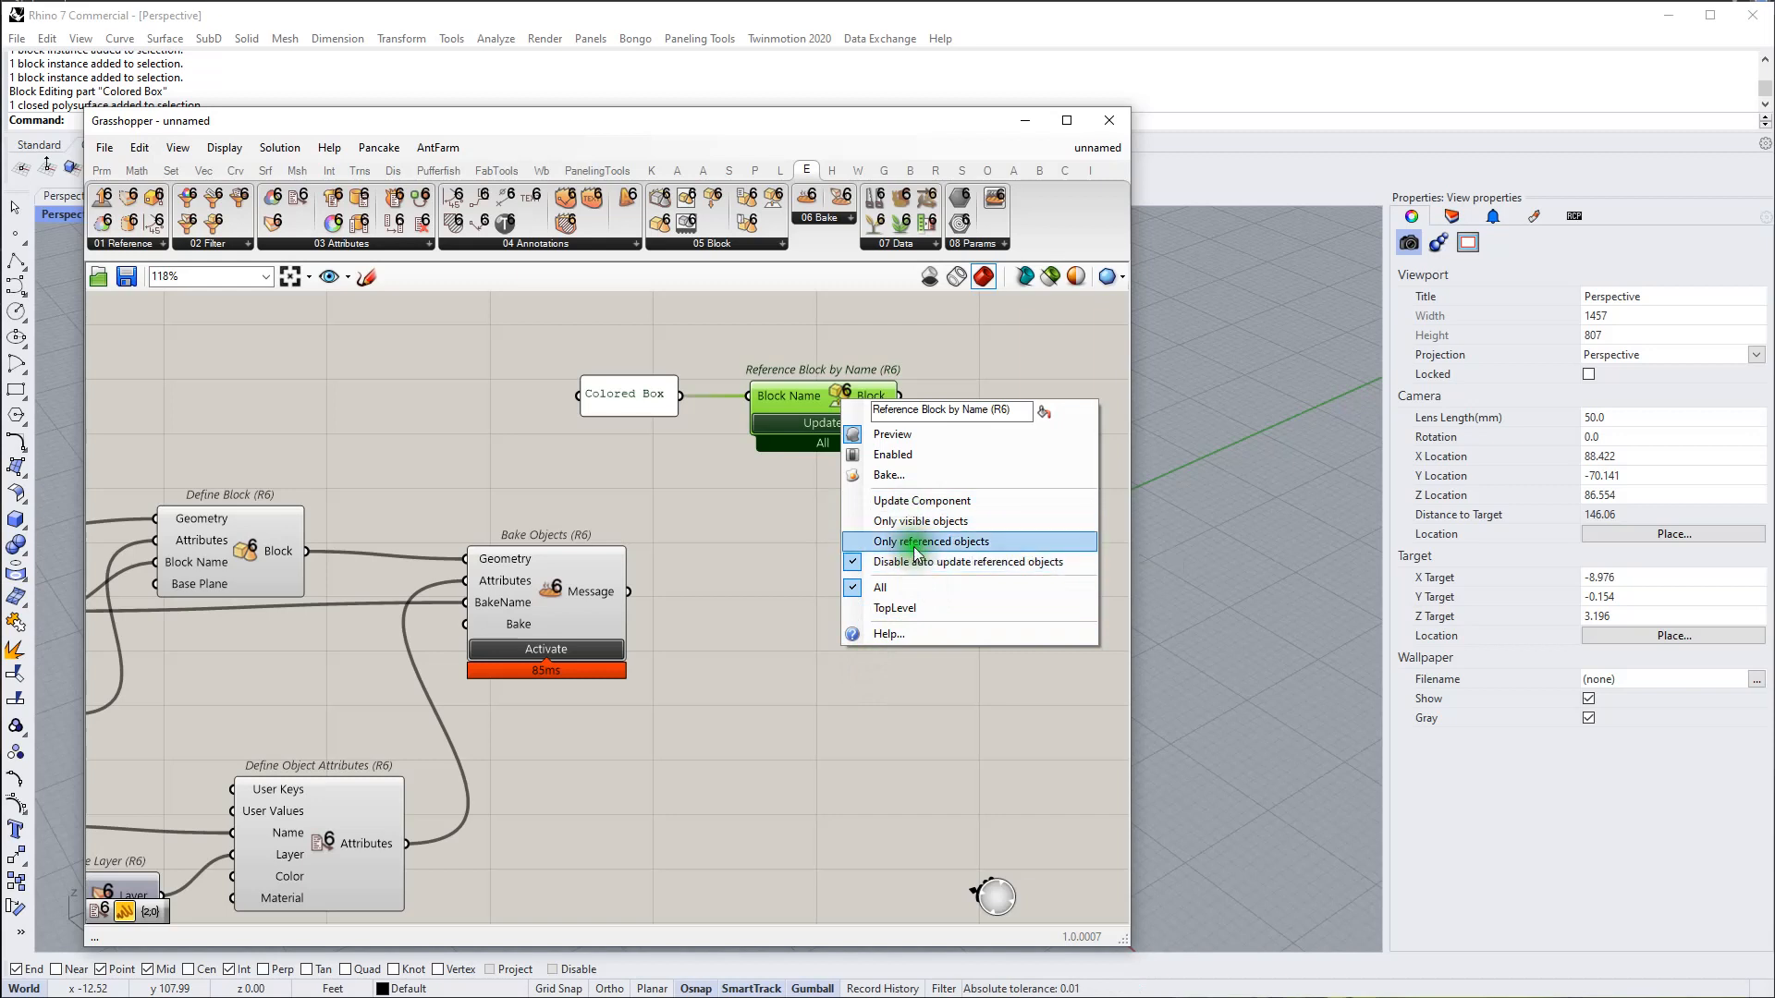
left_click(738, 514)
Step: Add a Deconstruct Block component, connect the referenced block to its Block input, and align it beside Reference Block by Name
scroll(821, 490, "down", 3)
scroll(729, 481, "down", 1)
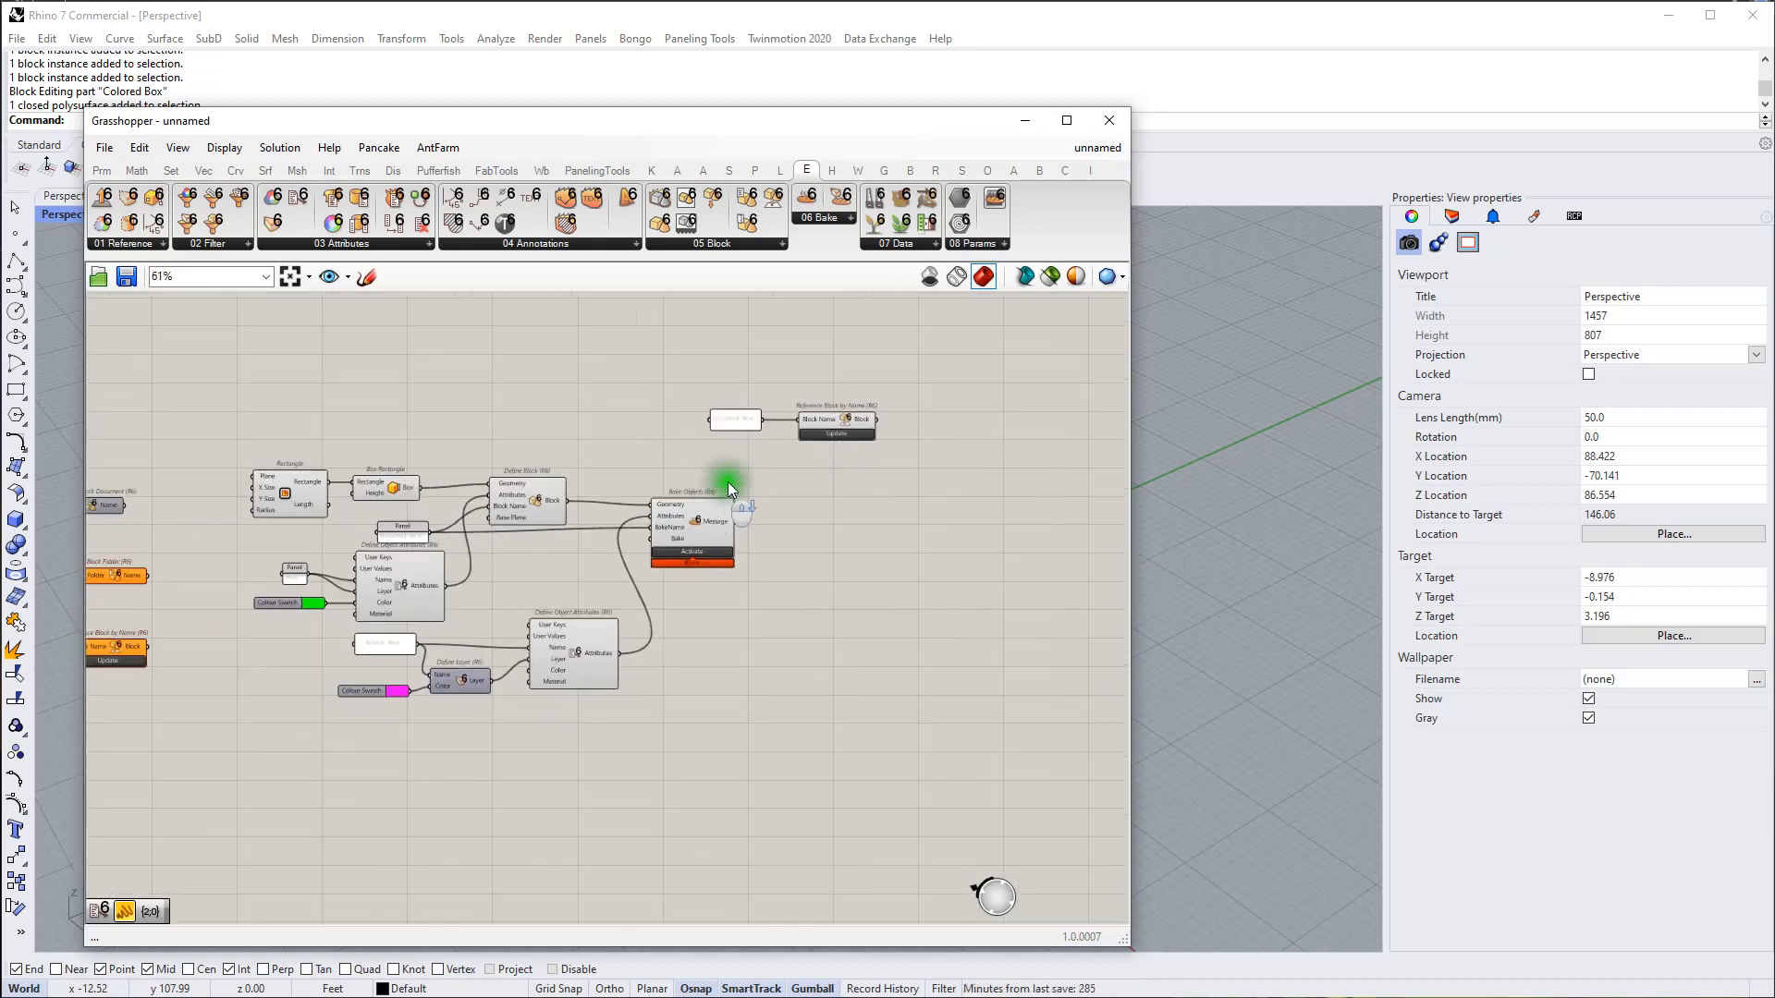
scroll(917, 481, "up", 2)
double_click(917, 480)
type("dec b")
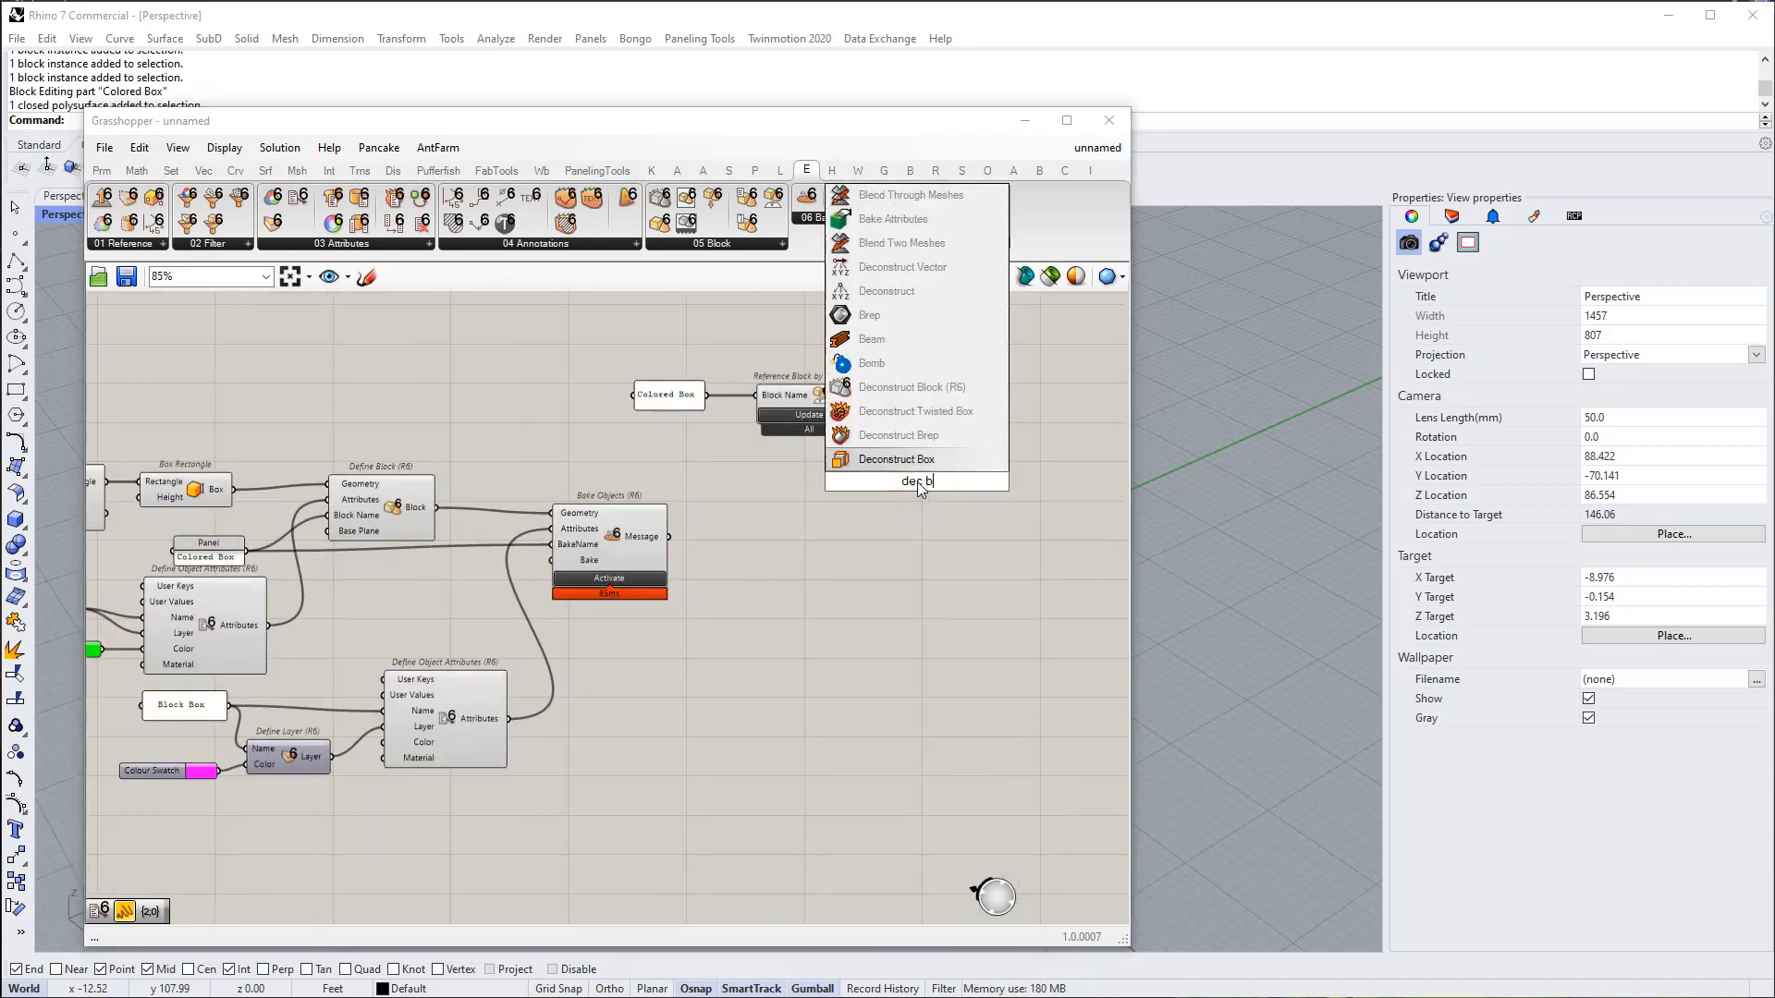
type("lo")
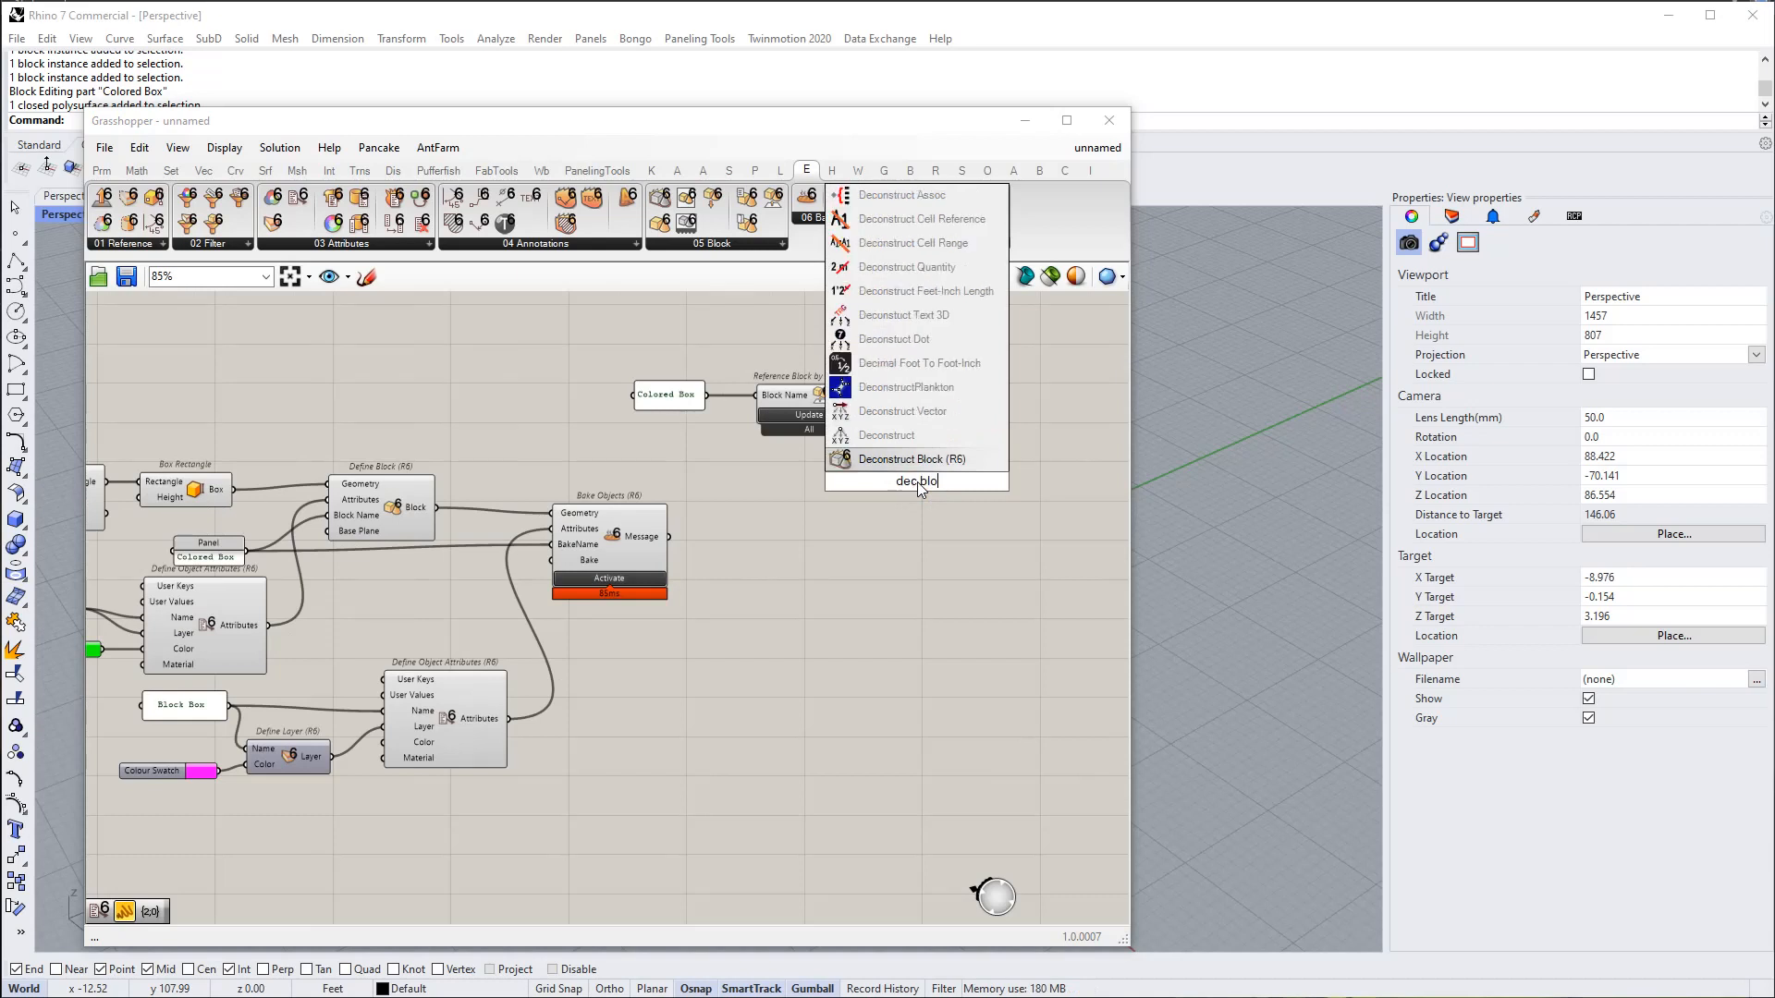
key("Return")
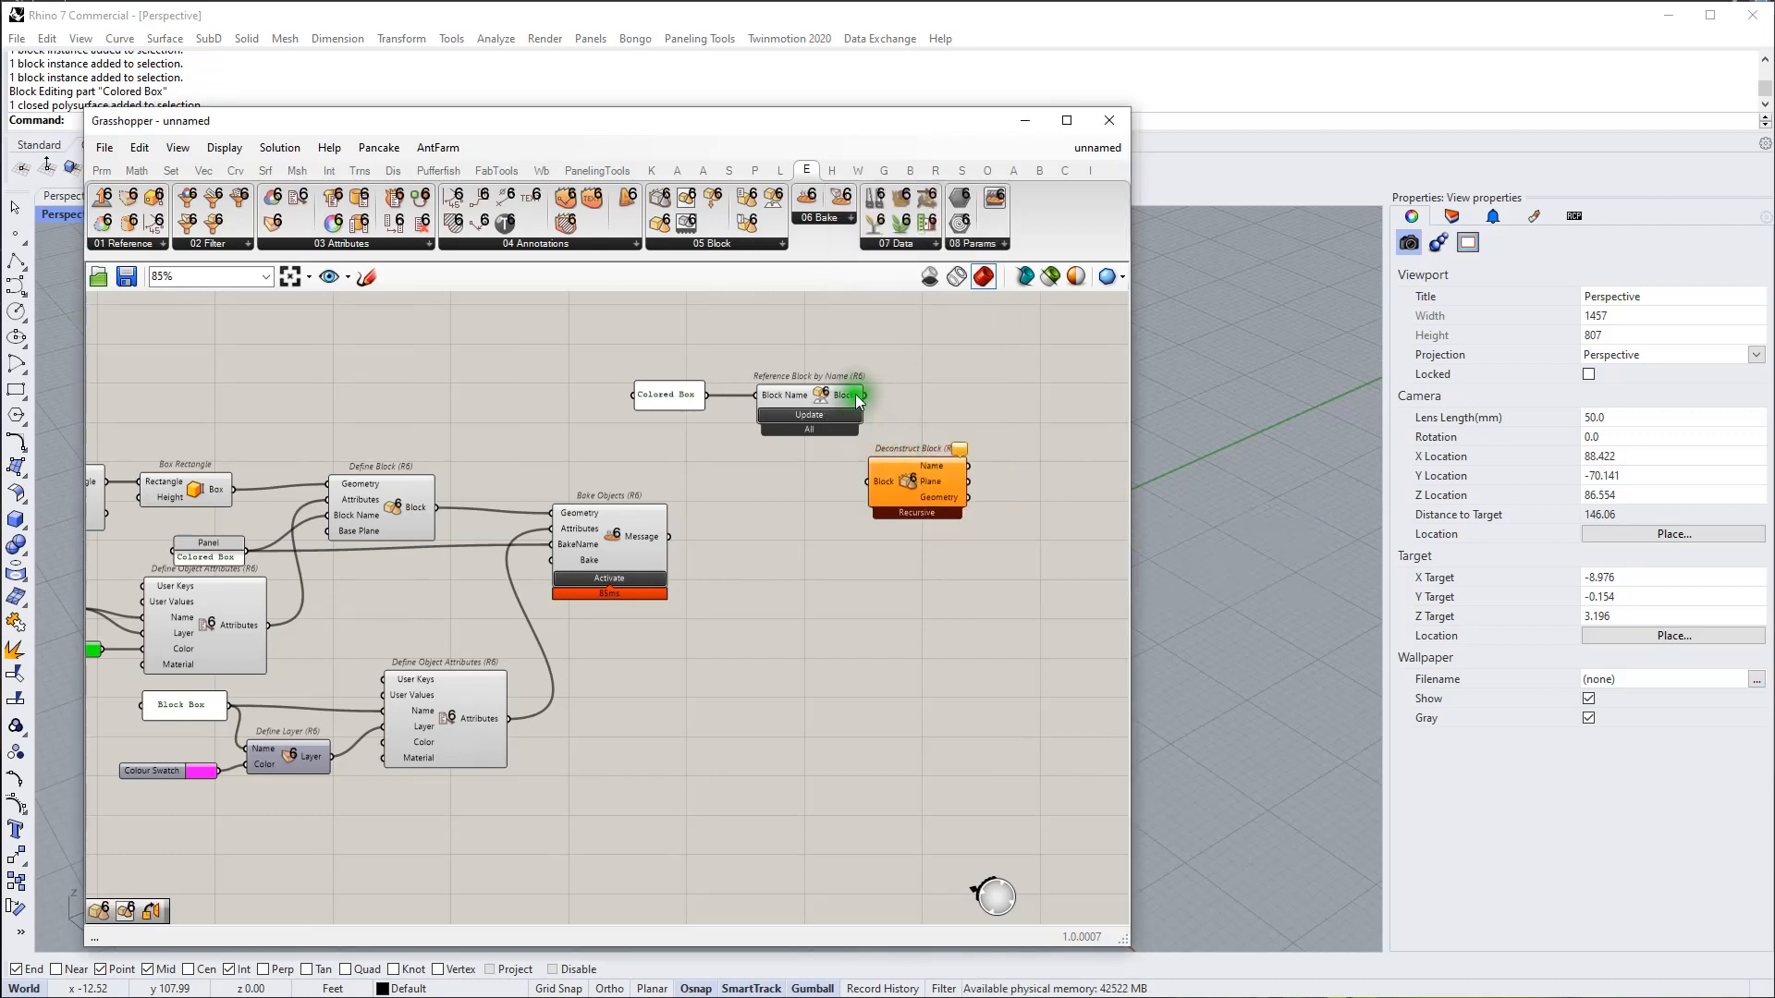
left_click_drag(858, 395, 984, 403)
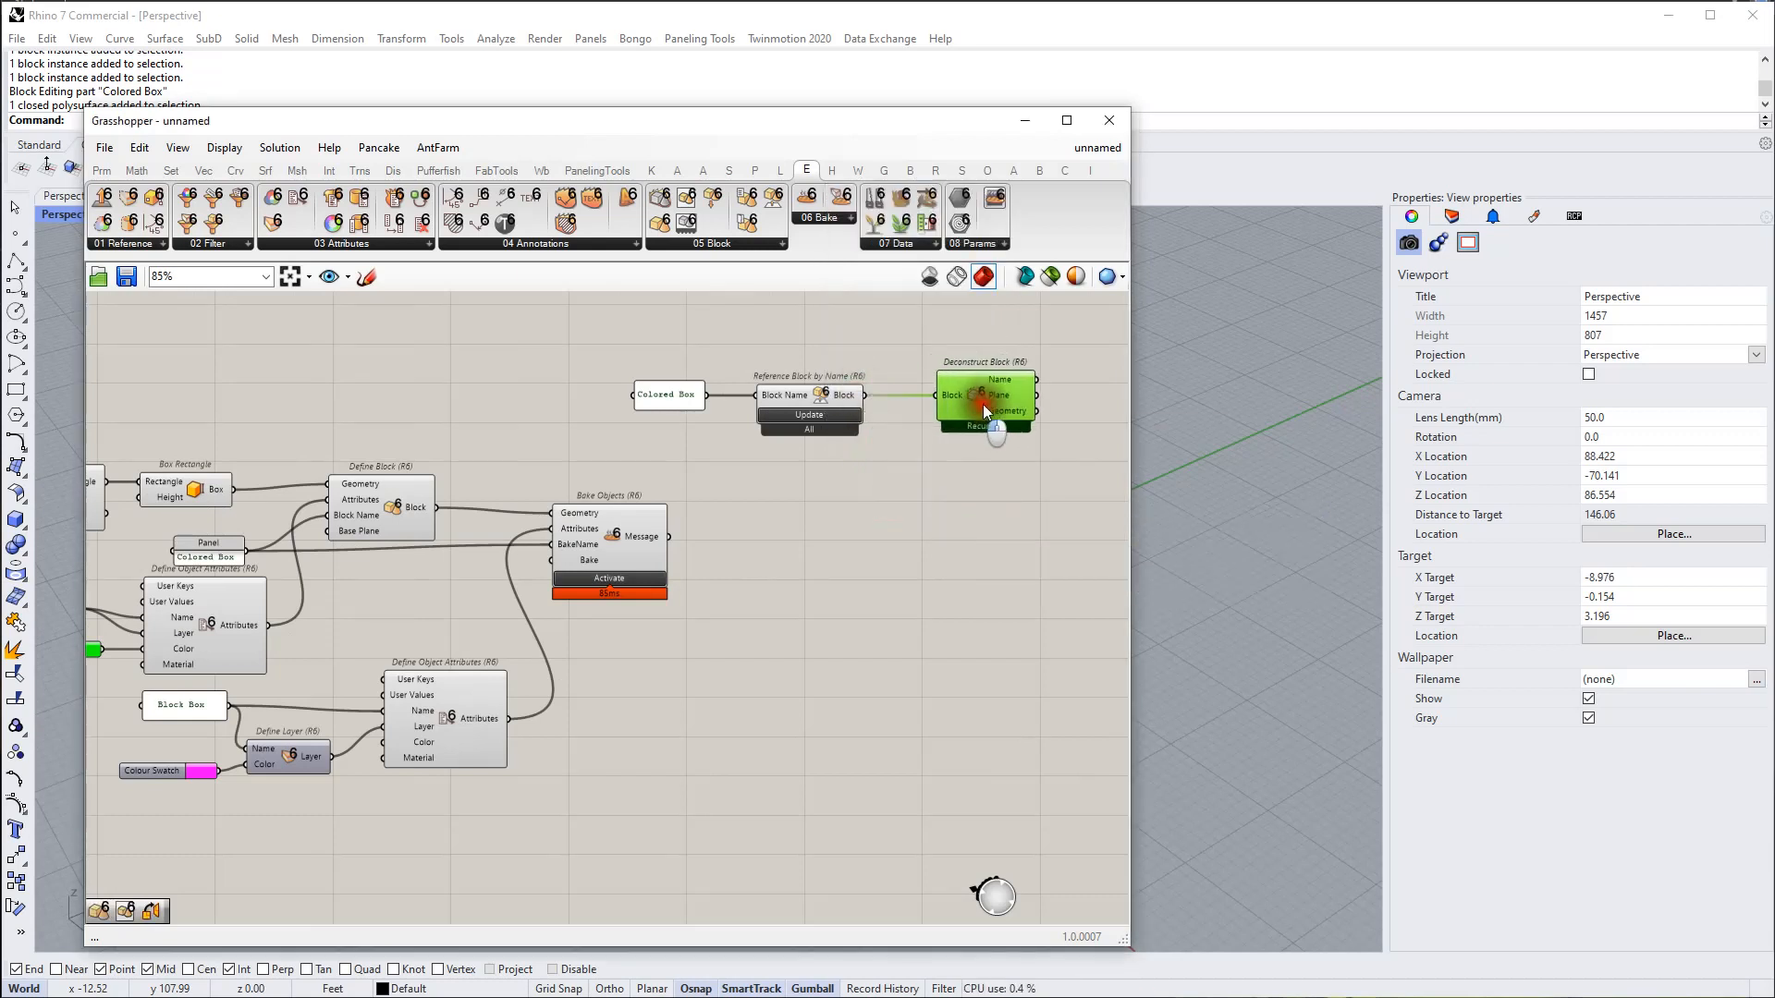
Step: Check Deconstruct Block's Name output and add an empty Panel near it
right_click_drag(984, 403, 644, 486)
mouse_move(685, 475)
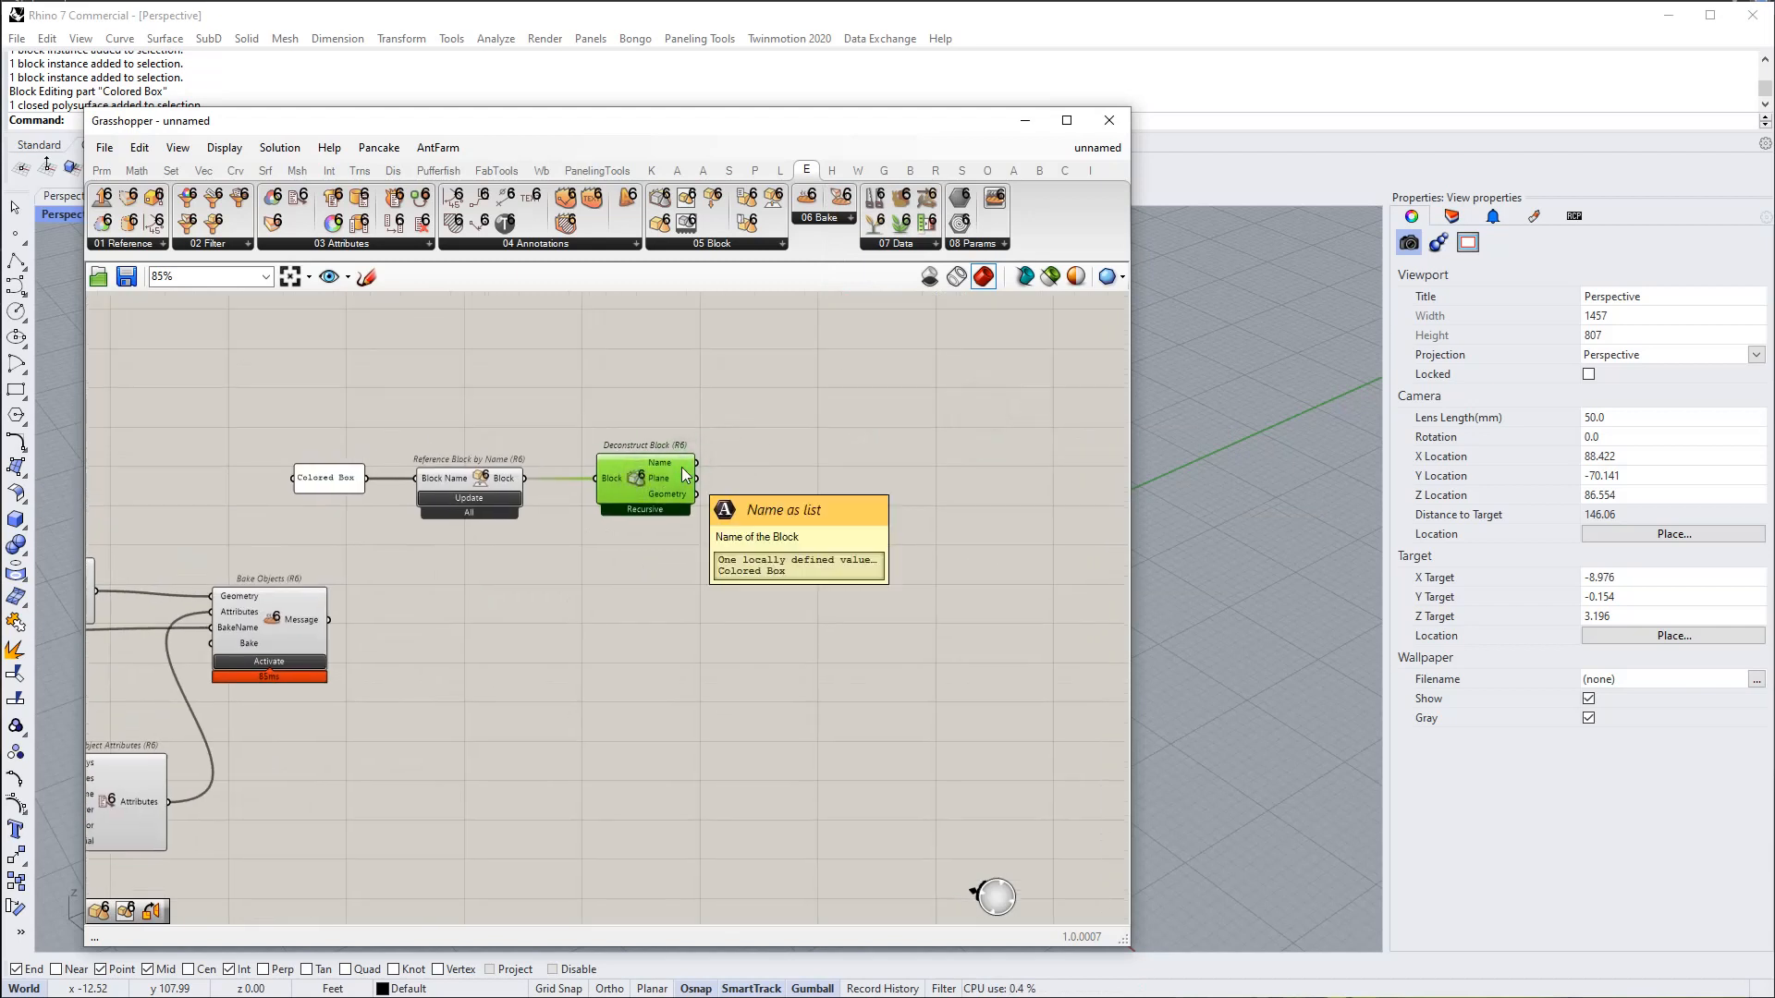
double_click(795, 407)
type("panel")
key("Return")
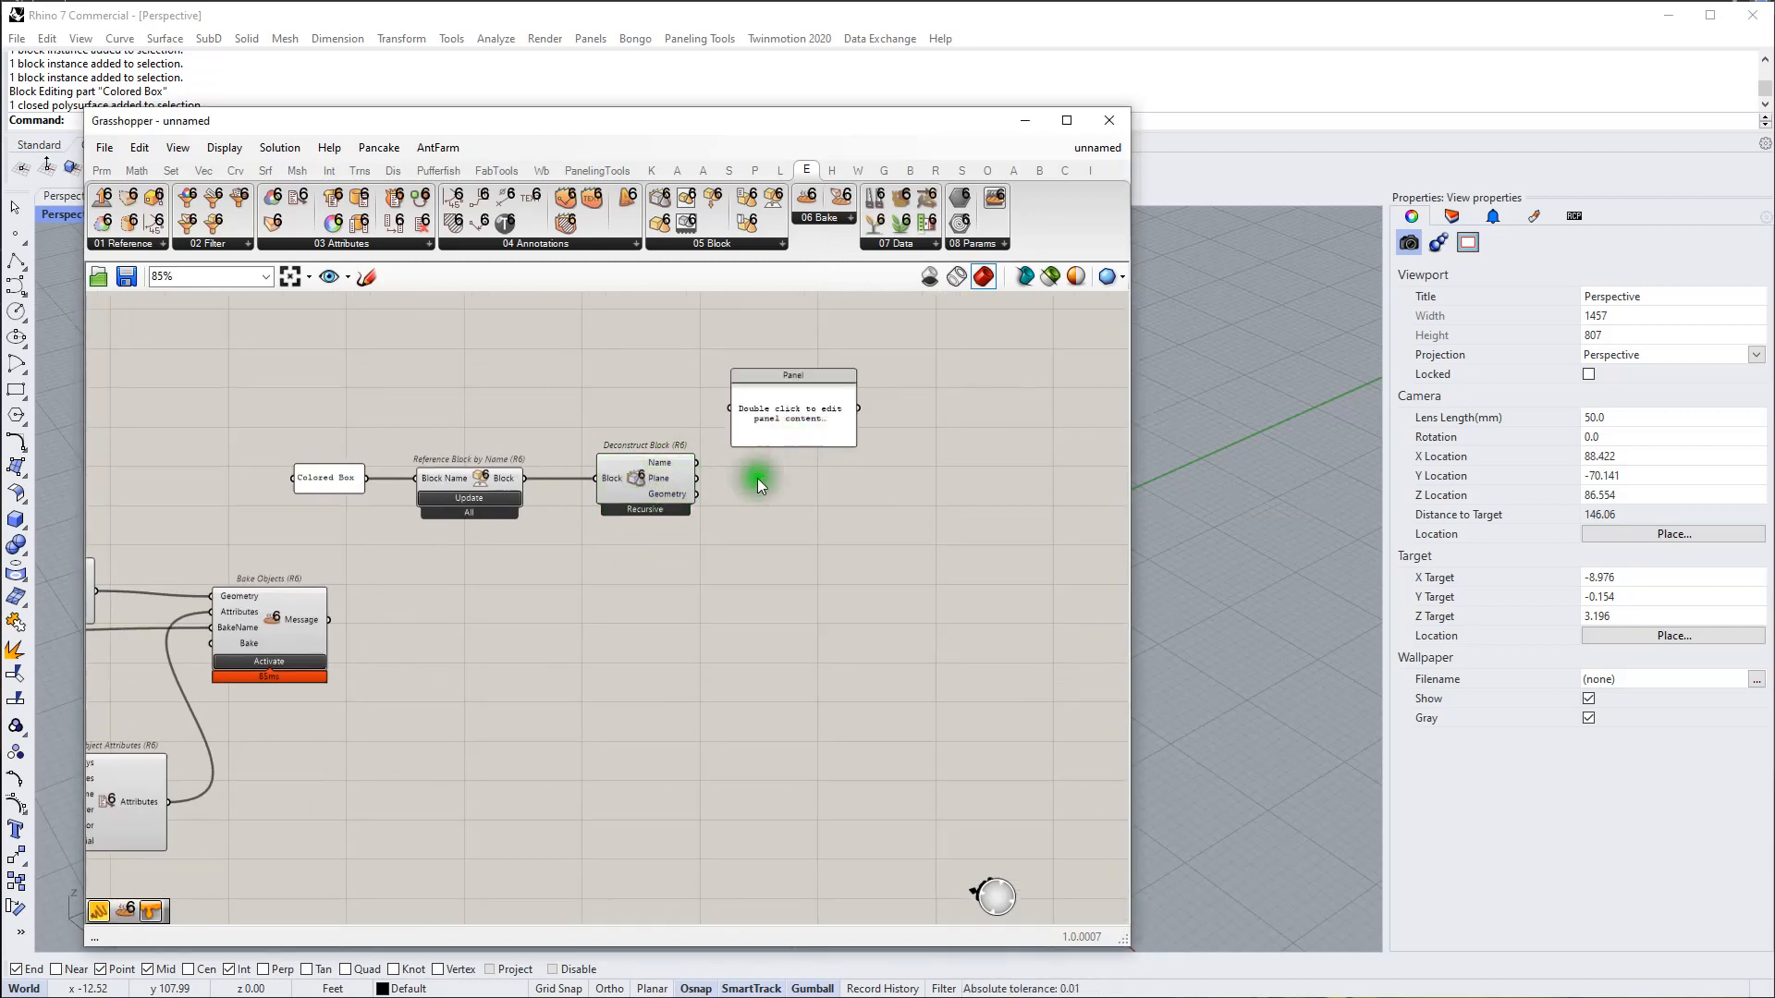
Step: Read Deconstruct Block's Name output and its Geometry output in the Panel, connecting one after the other
scroll(690, 469, "up", 2)
left_click_drag(699, 459, 859, 448)
left_click_drag(697, 505, 946, 512)
Step: Add a Get Rhino Attributes component below Deconstruct Block and connect the deconstructed Geometry to its Geometry input
left_click(711, 624)
double_click(712, 624)
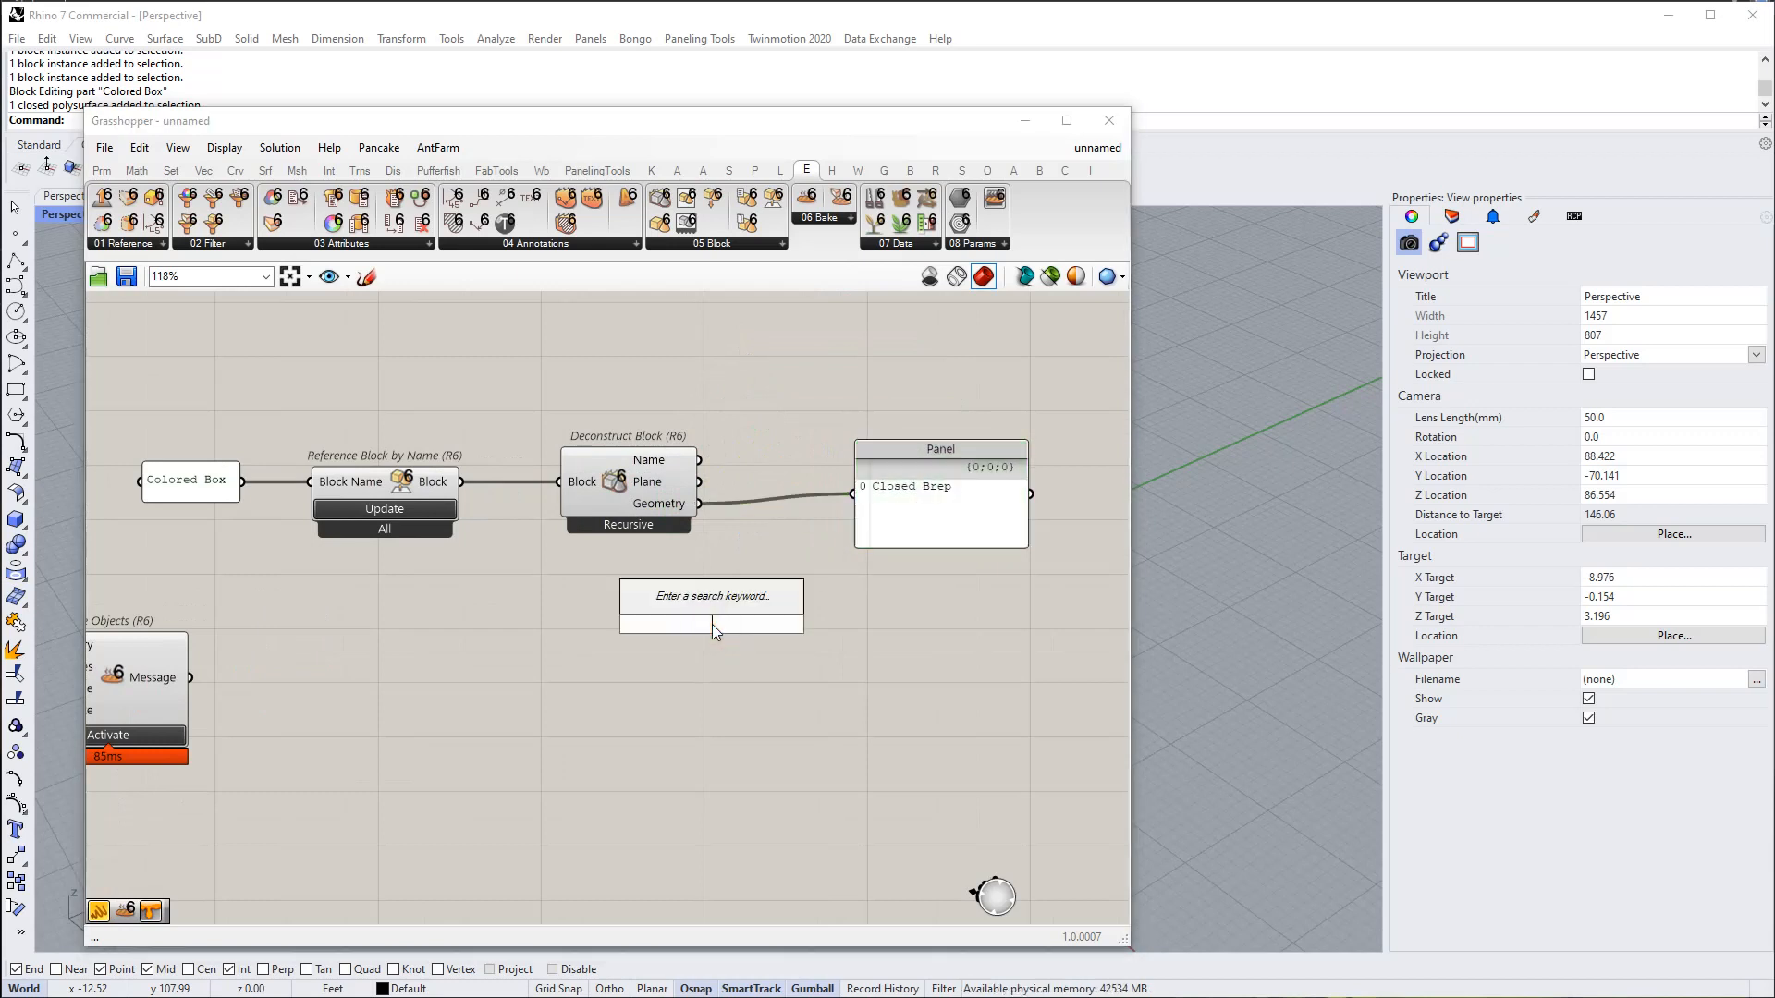
type("ge rhino")
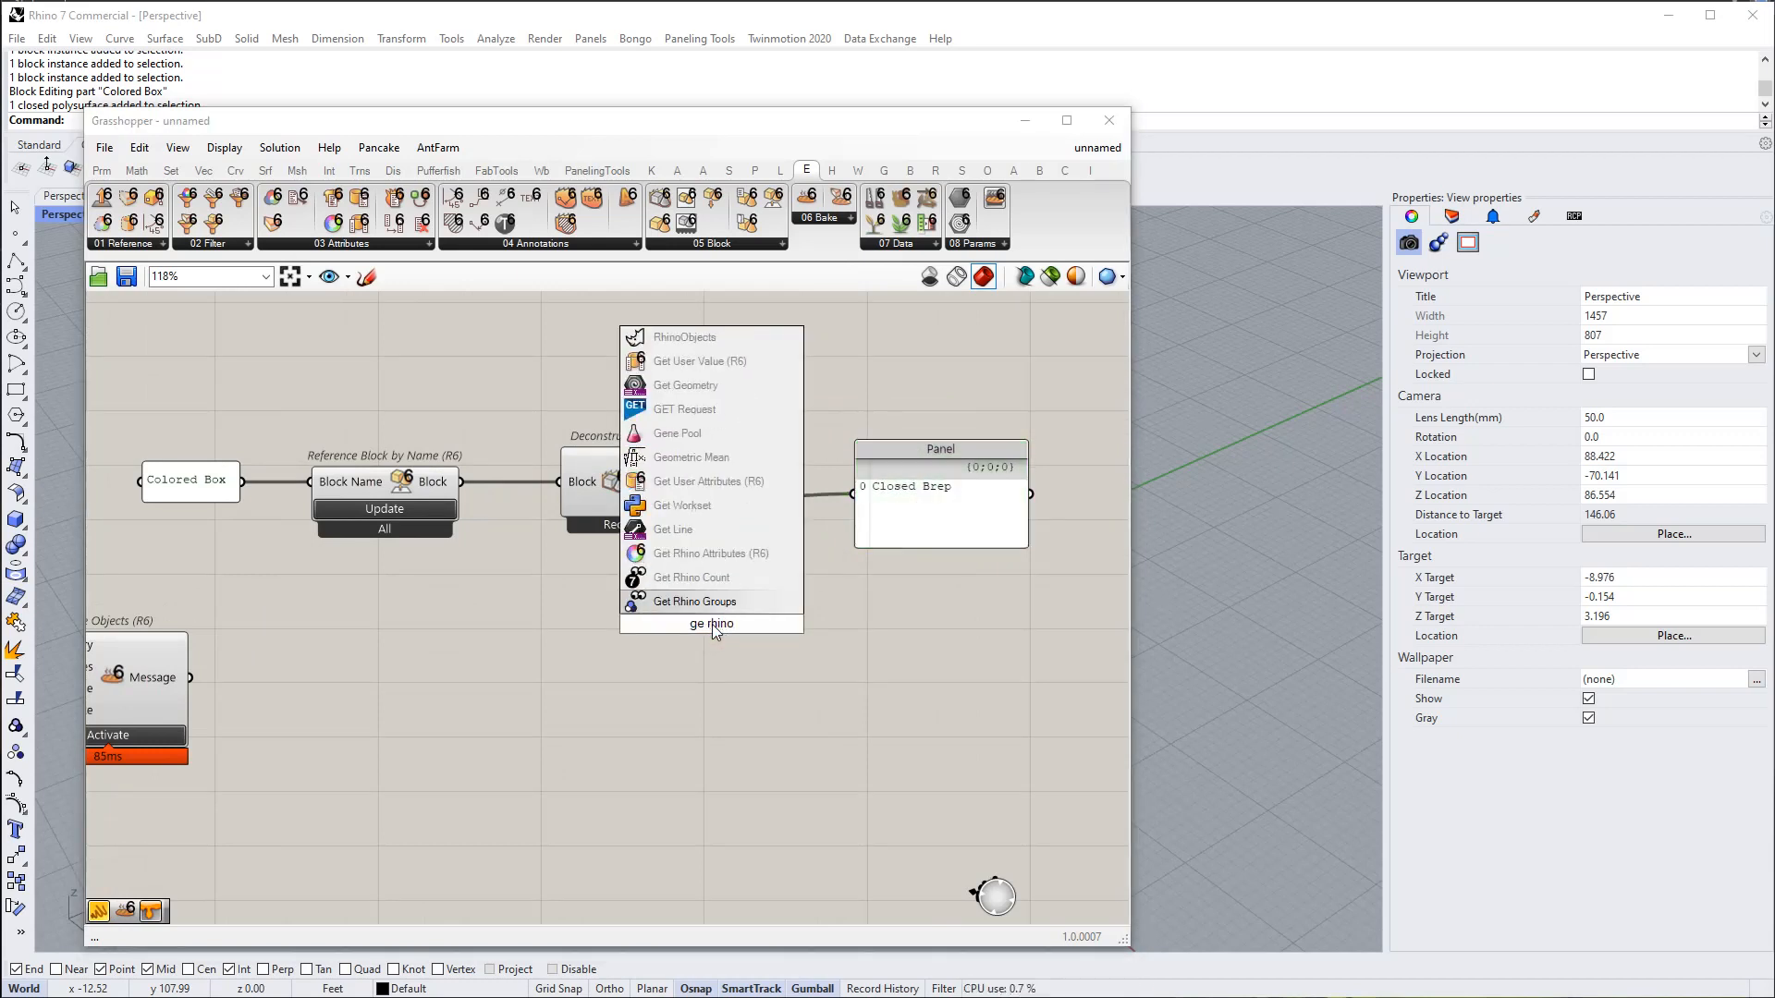
left_click(698, 553)
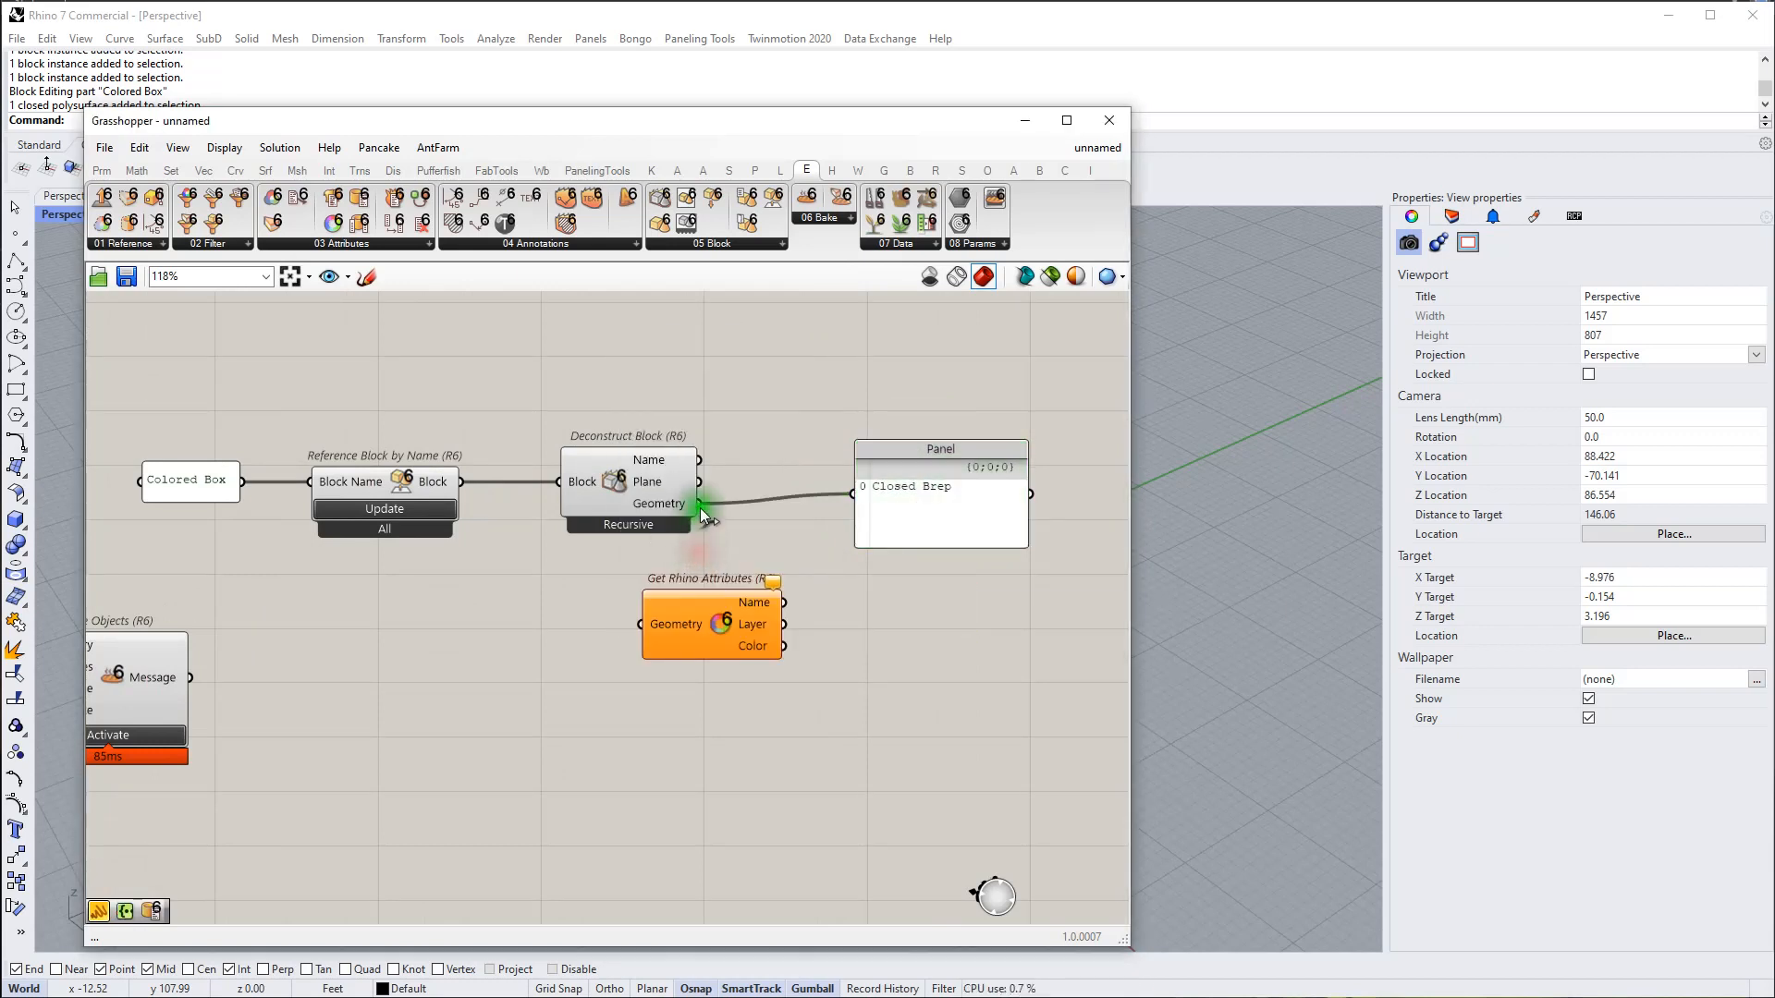
left_click_drag(700, 508, 640, 624)
Step: Check Get Rhino Attributes' Layer output in the Panel and leave the Color output connected to it
left_click_drag(784, 624, 832, 544)
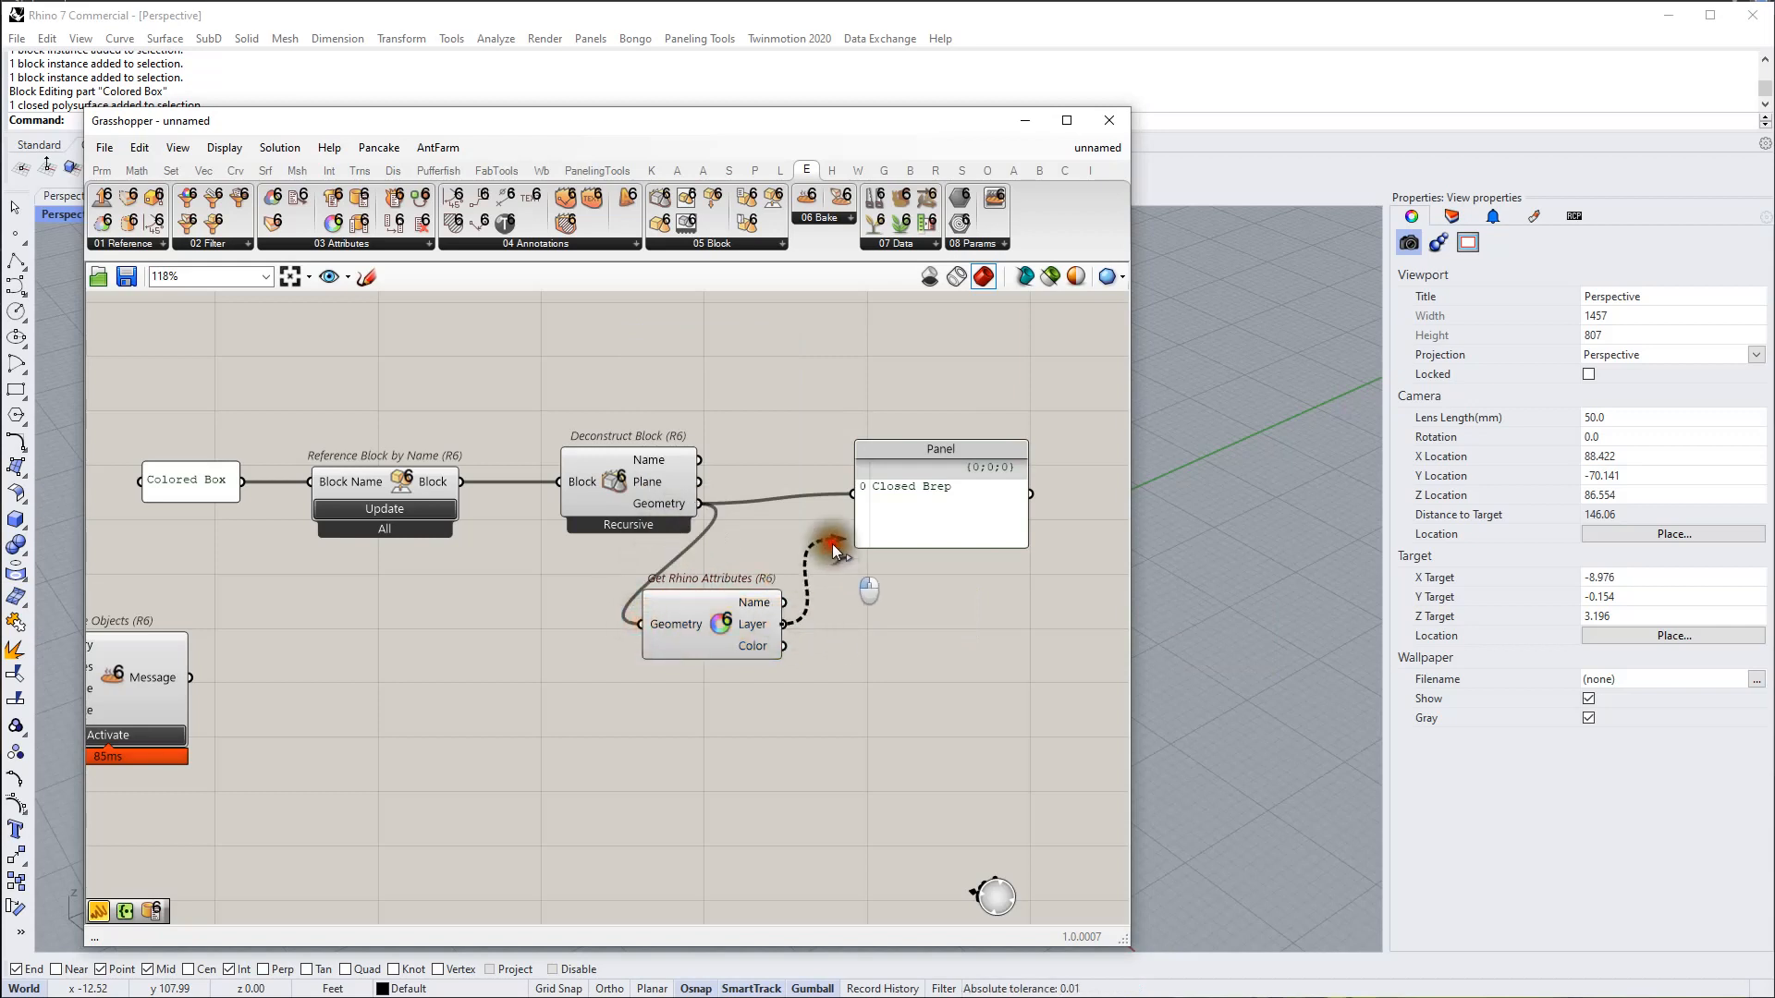
left_click_drag(824, 629, 853, 494)
scroll(832, 677, "up", 3)
scroll(667, 623, "down", 3)
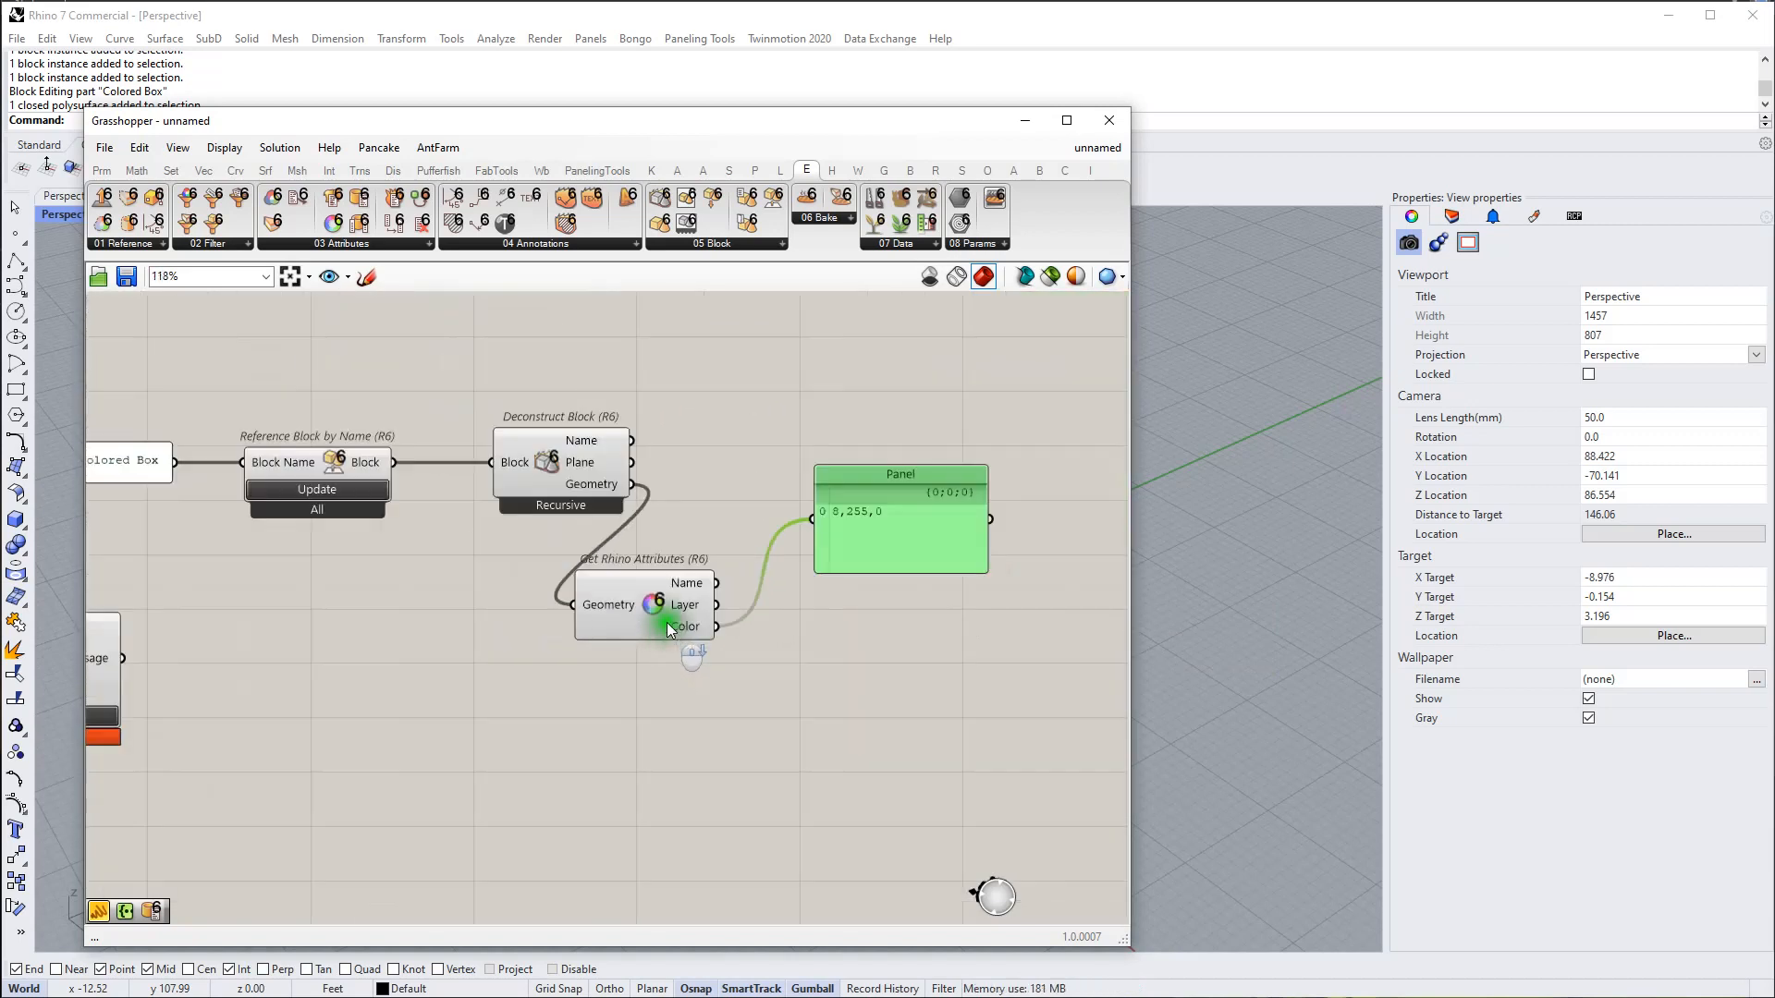
Step: Set Deconstruct Block's name output option to Full Path
scroll(605, 525, "up", 2)
right_click(513, 439)
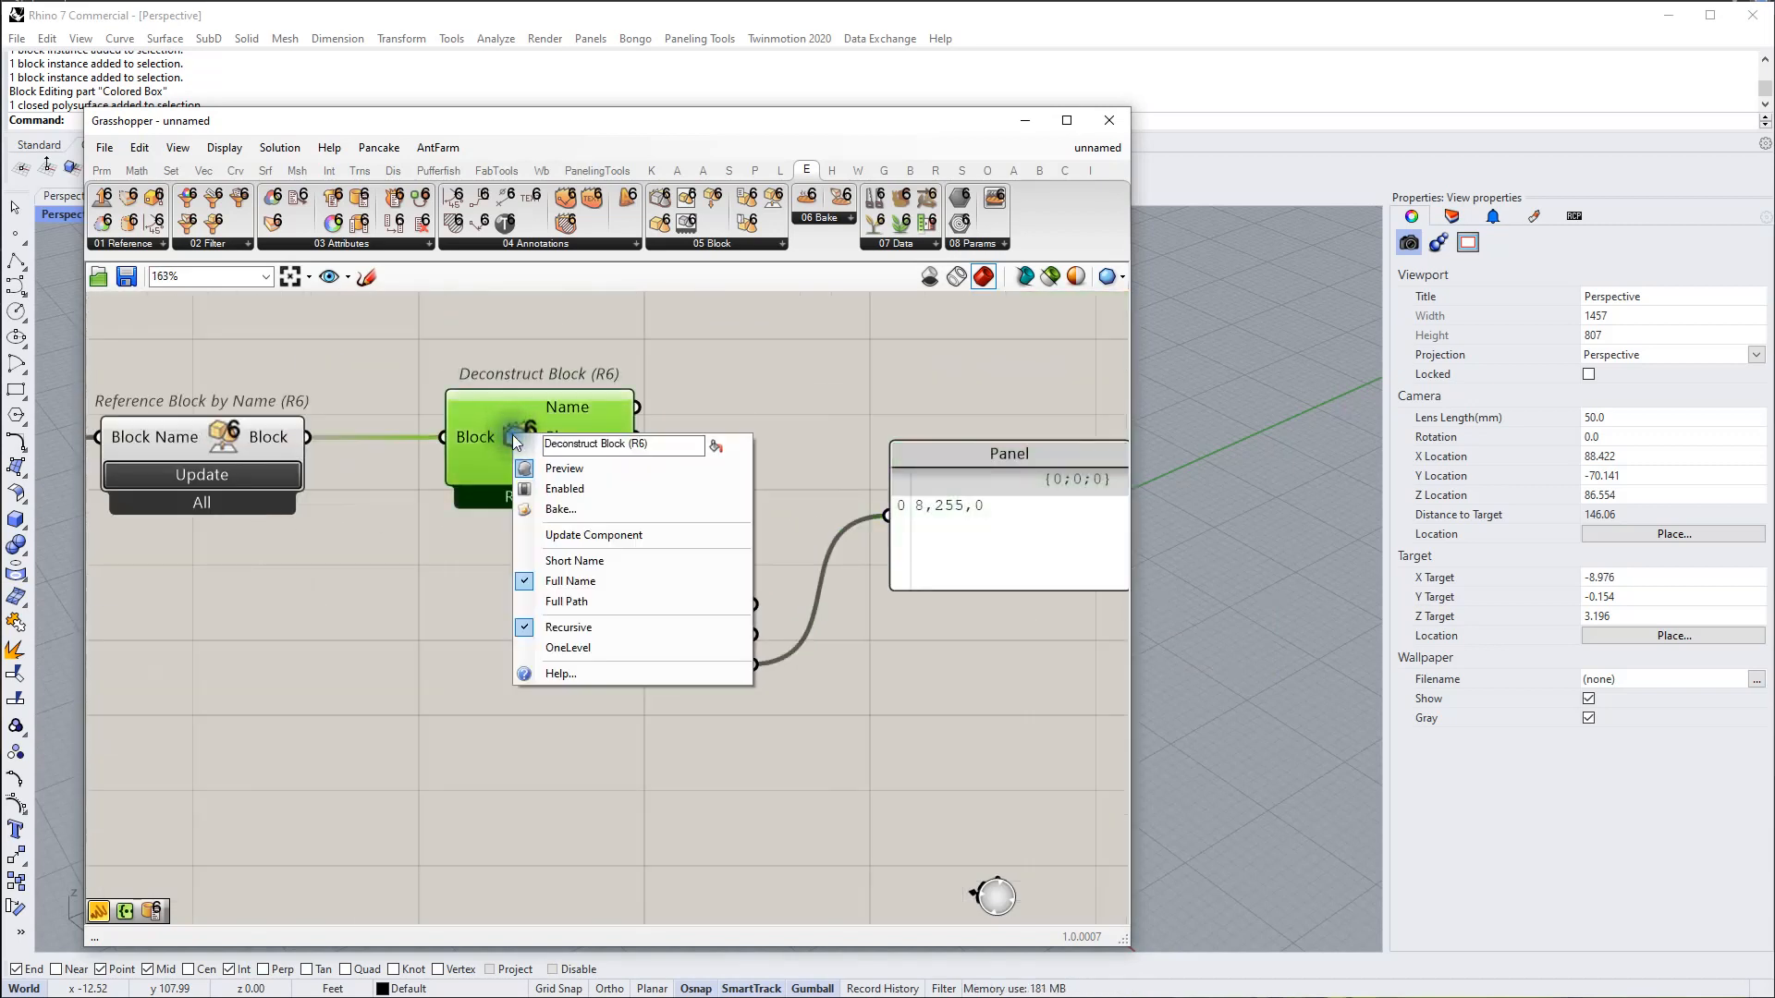
left_click(581, 602)
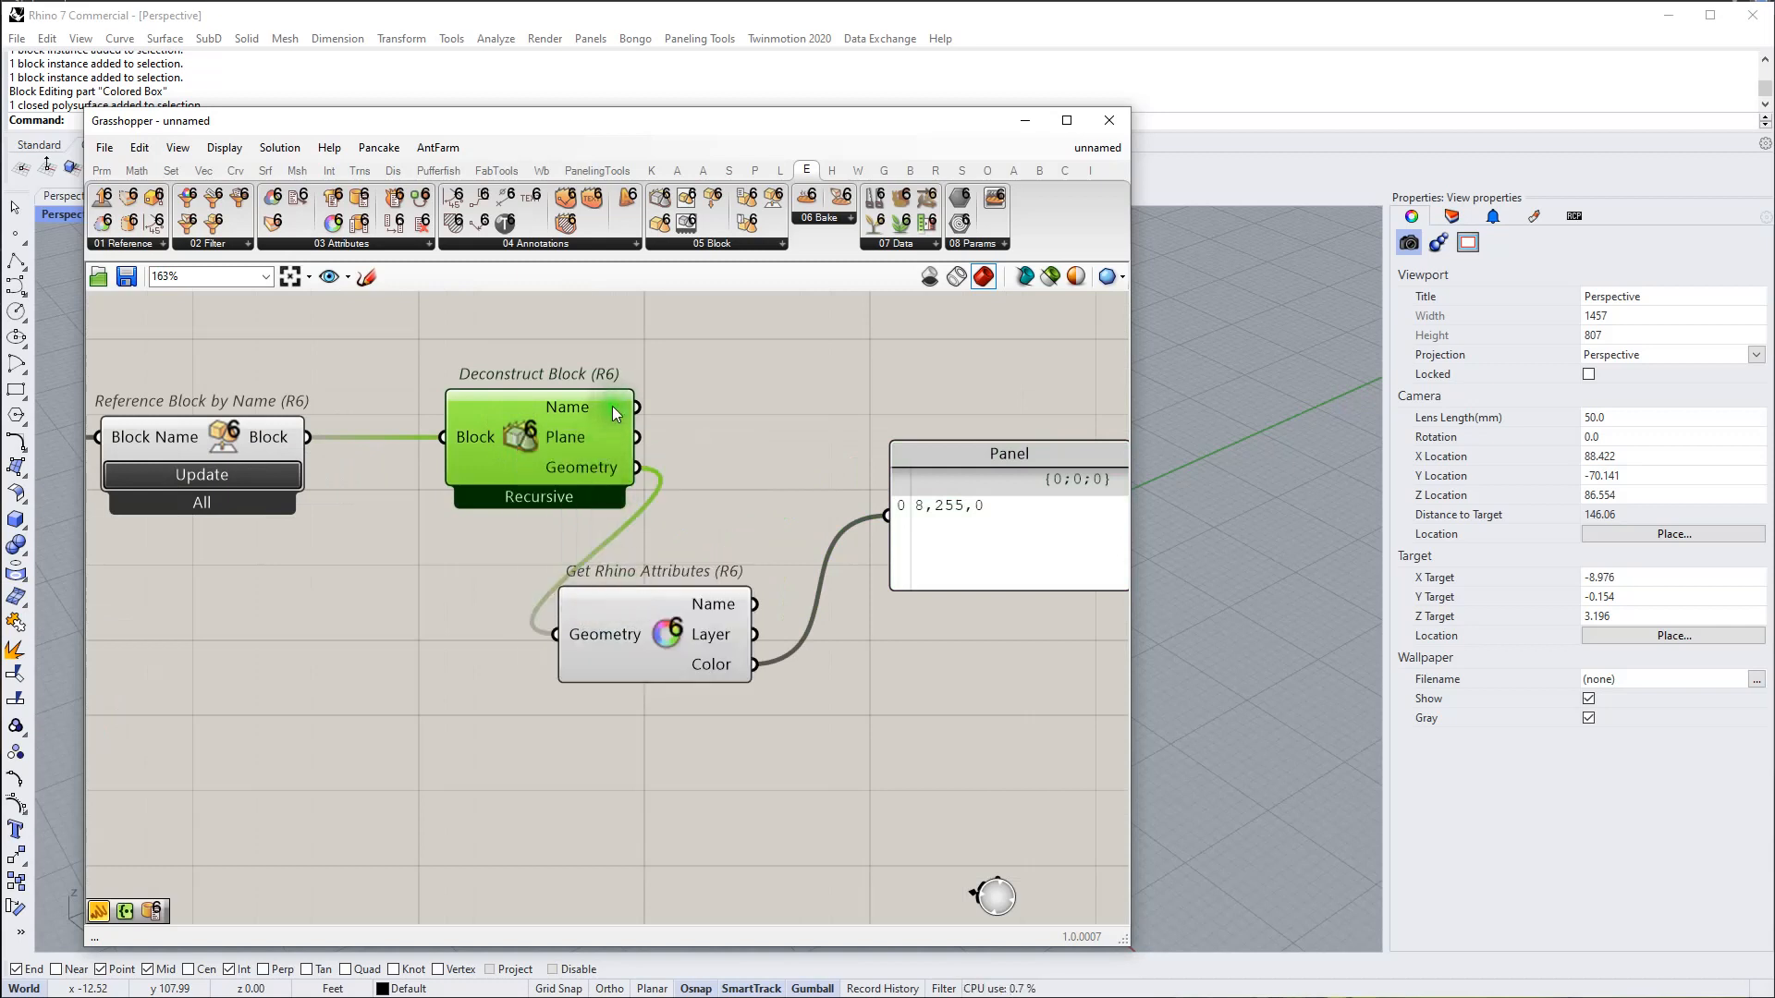
Step: Try Deconstruct Block's OneLevel mode and return it to Recursive
right_click(525, 439)
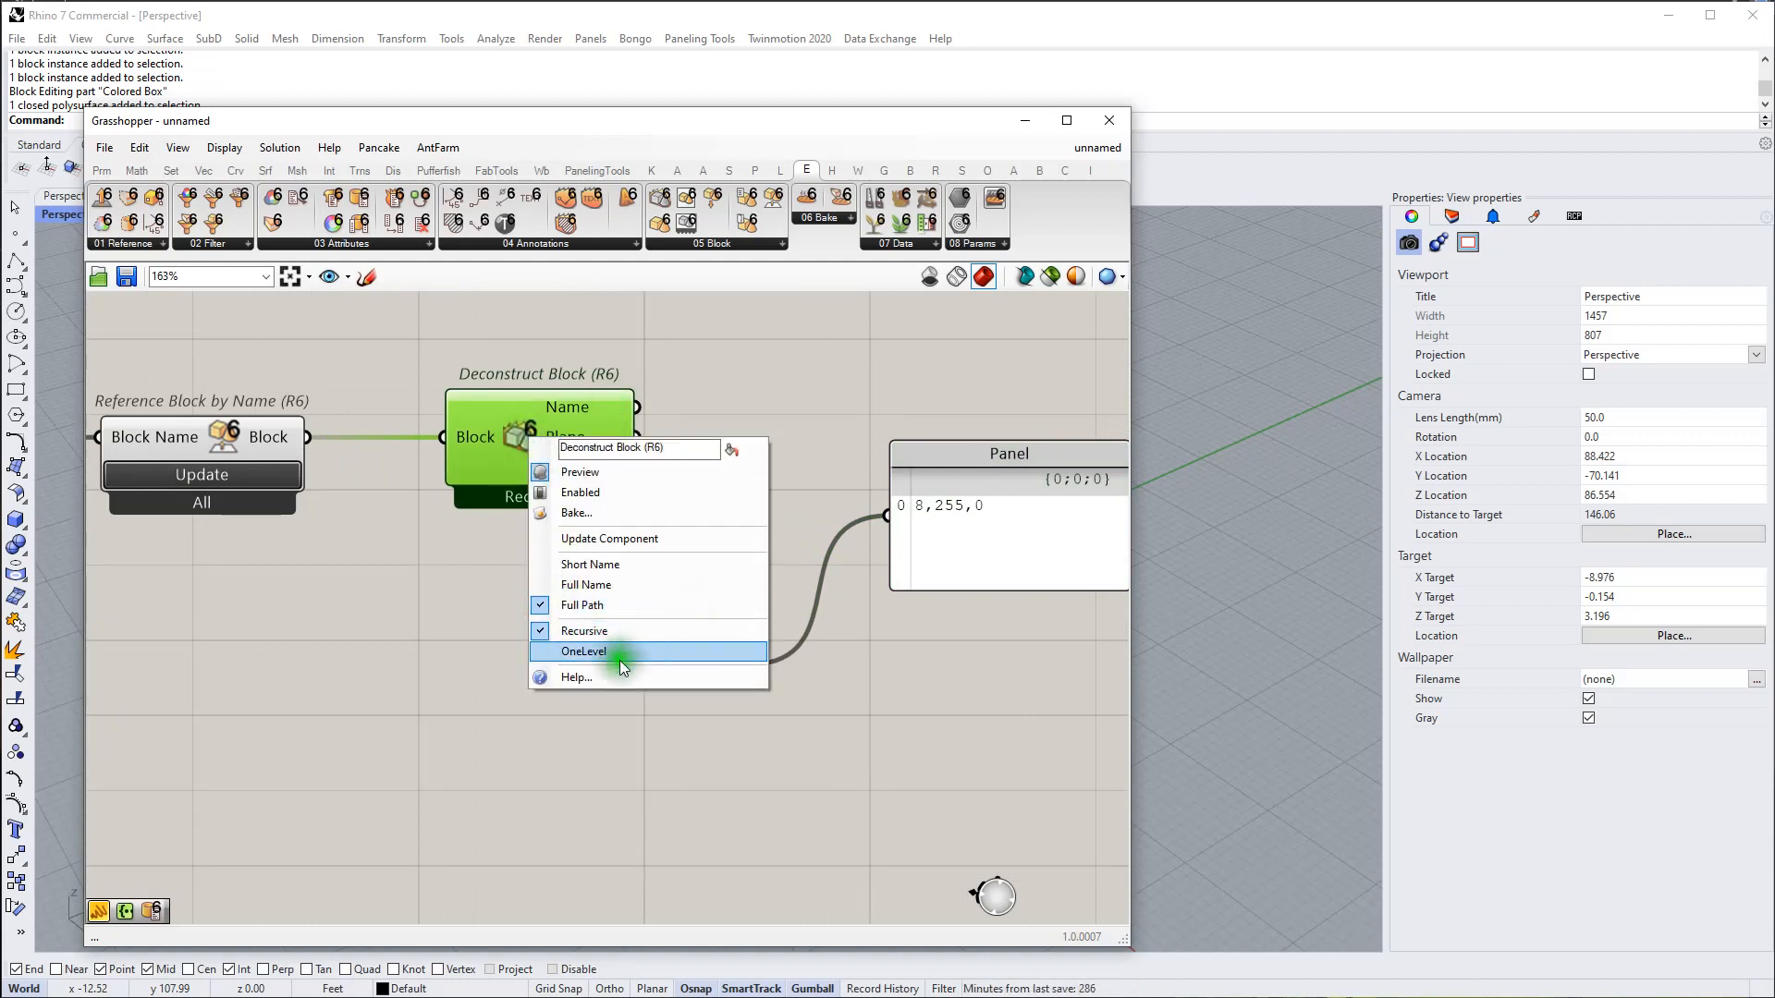
left_click(557, 662)
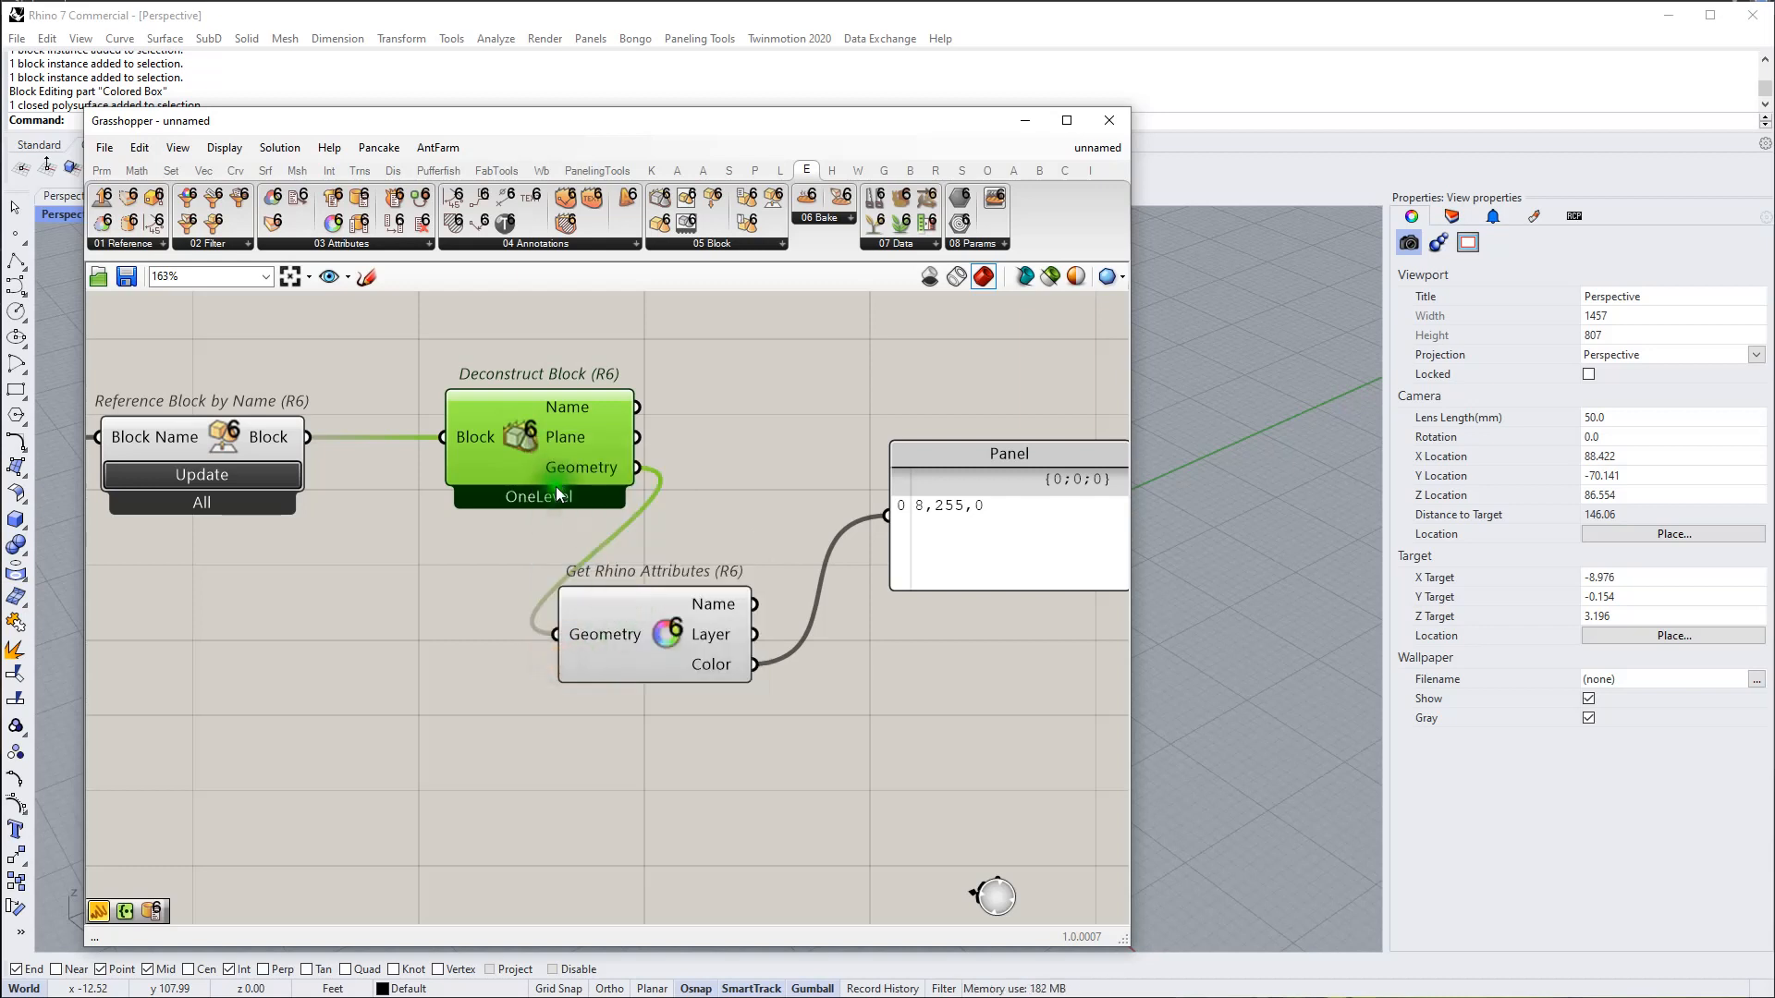
scroll(547, 480, "down", 1)
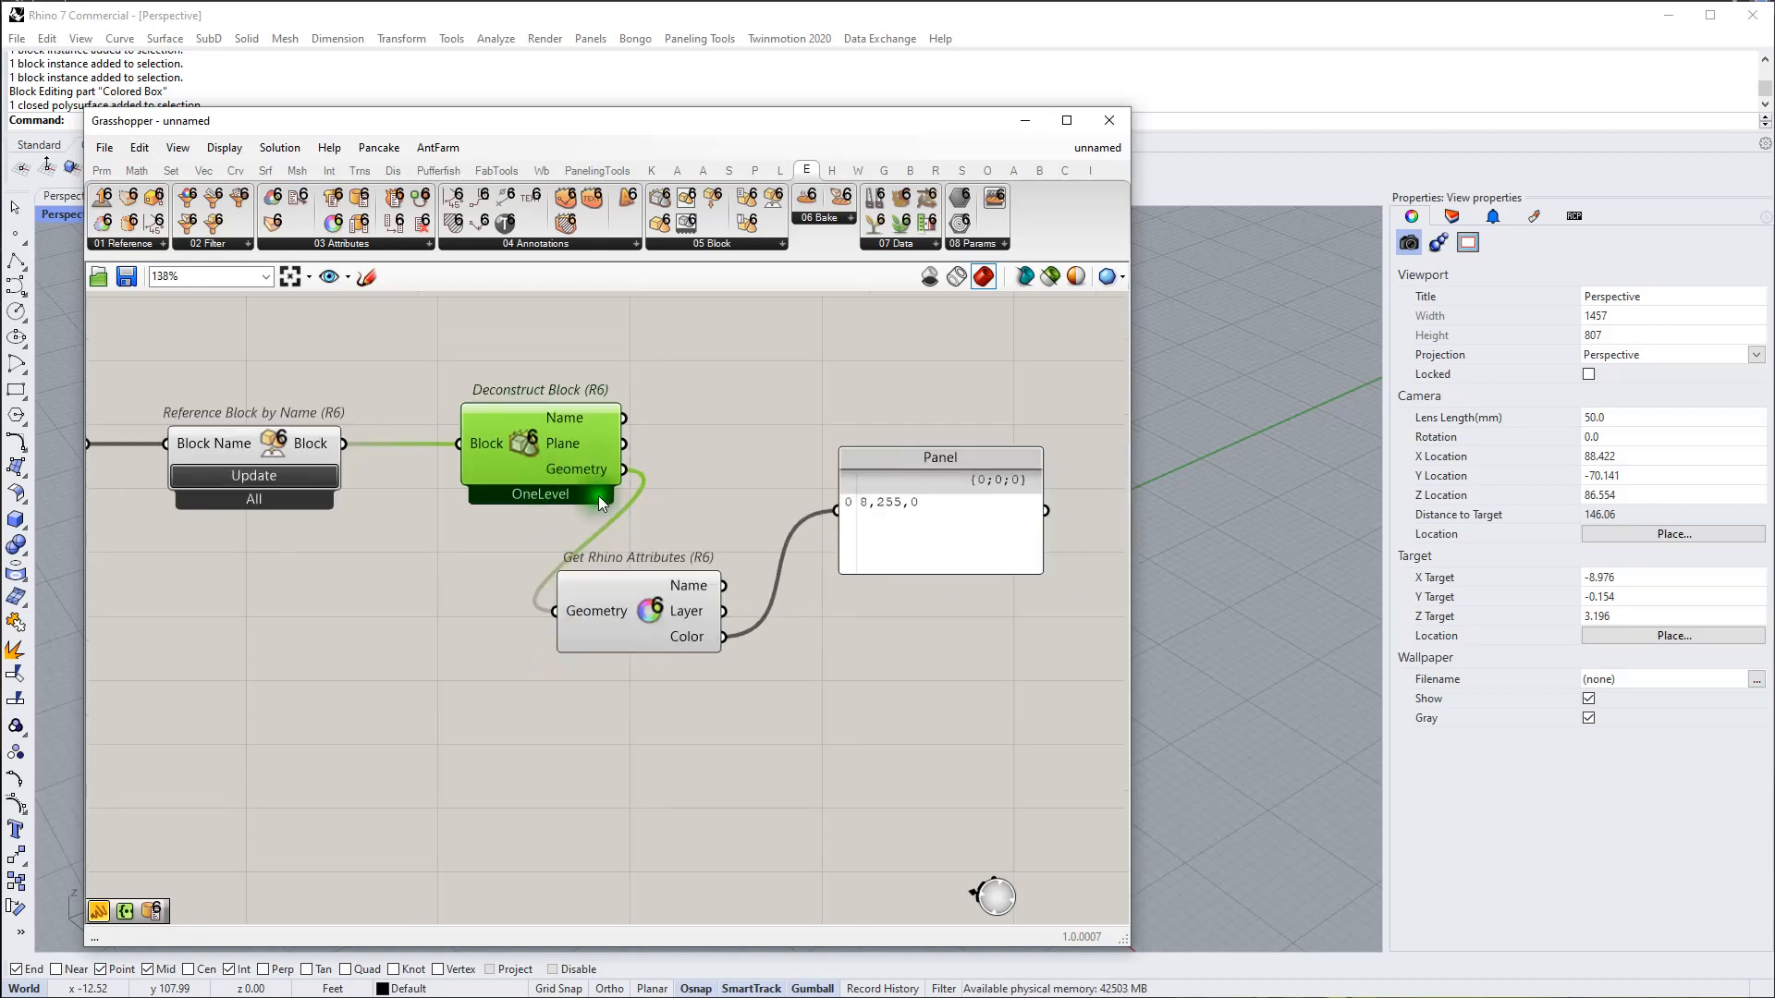
right_click(527, 449)
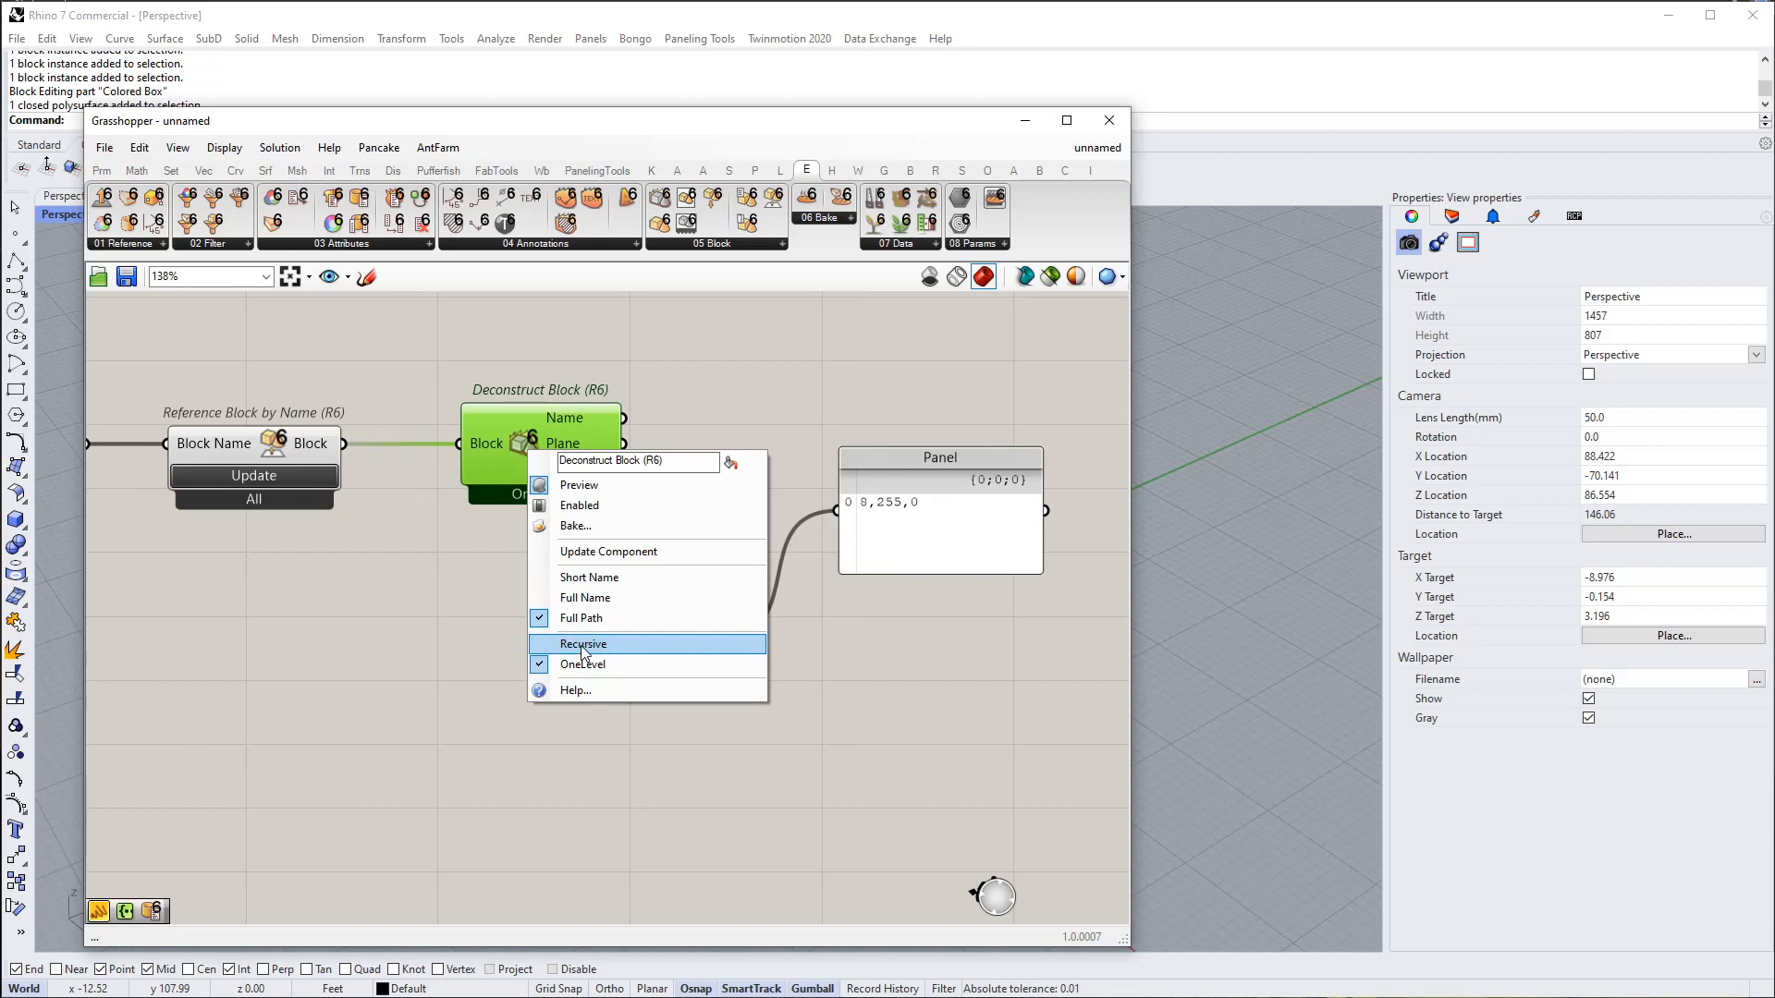
left_click(581, 645)
scroll(552, 566, "down", 4)
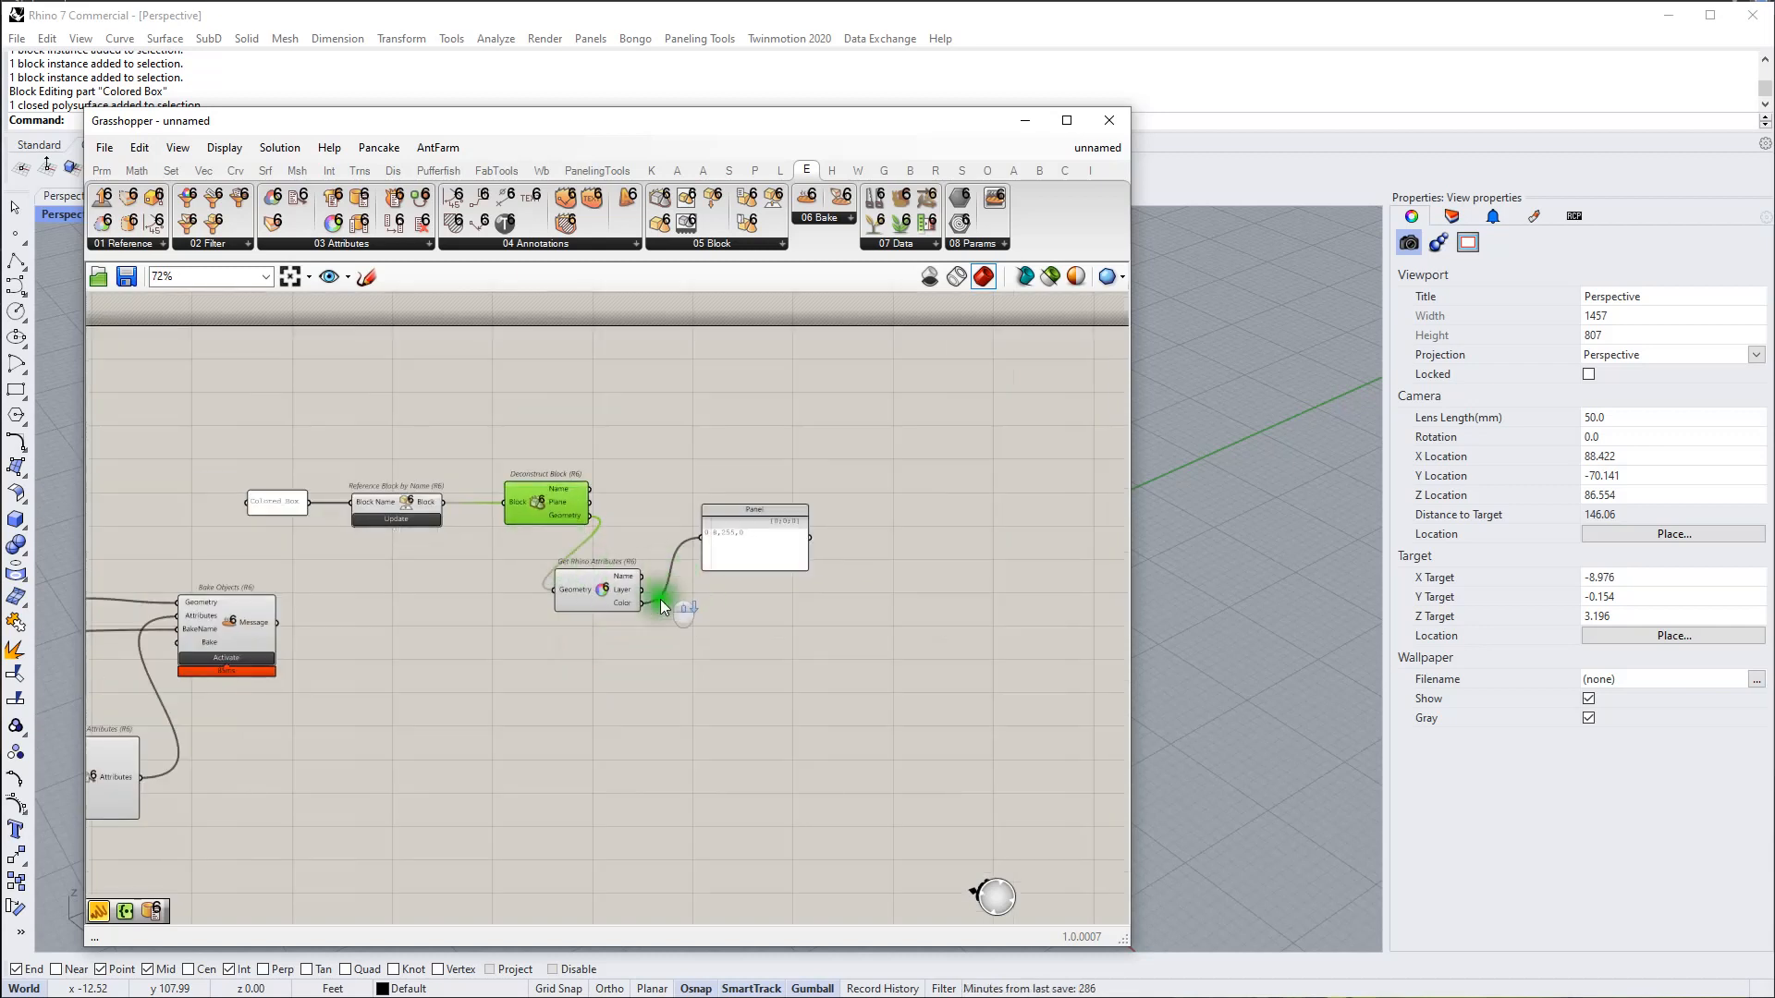
left_click(797, 736)
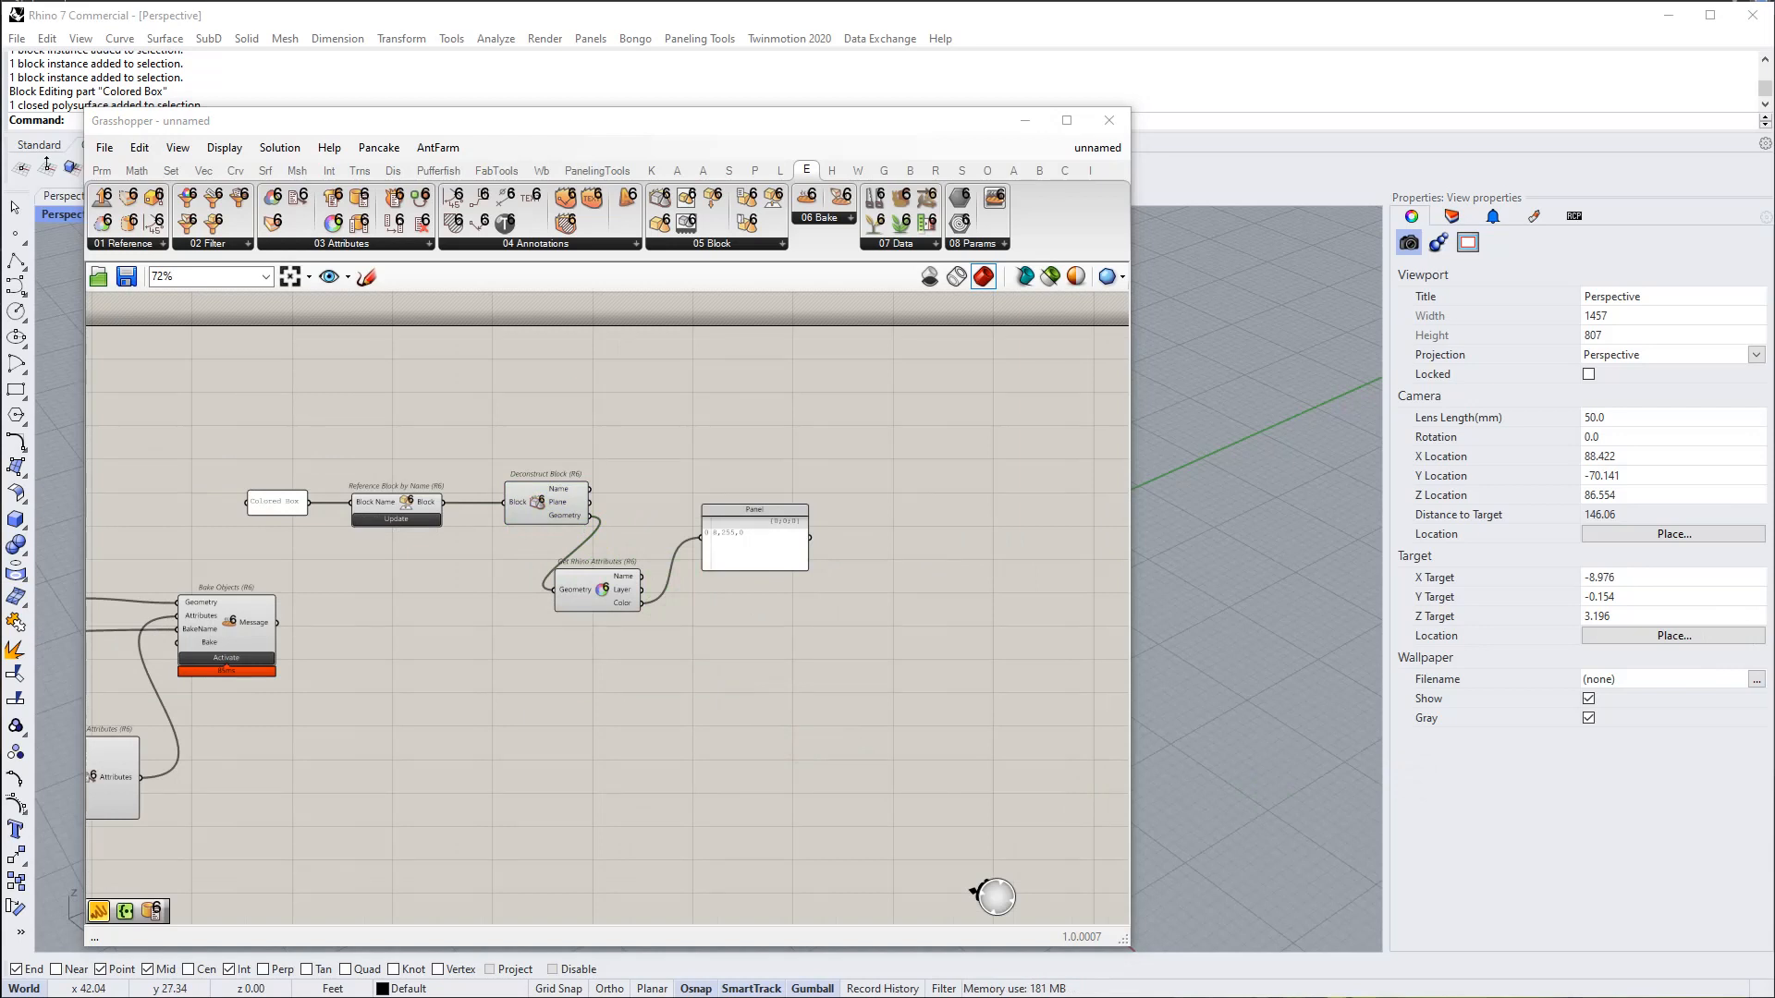
Step: Duplicate the Rectangle and Box Rectangle components above the originals and connect the second Box to Define Block's Geometry input
left_click(710, 778)
right_click_drag(624, 713, 907, 563)
right_click_drag(583, 574, 725, 650)
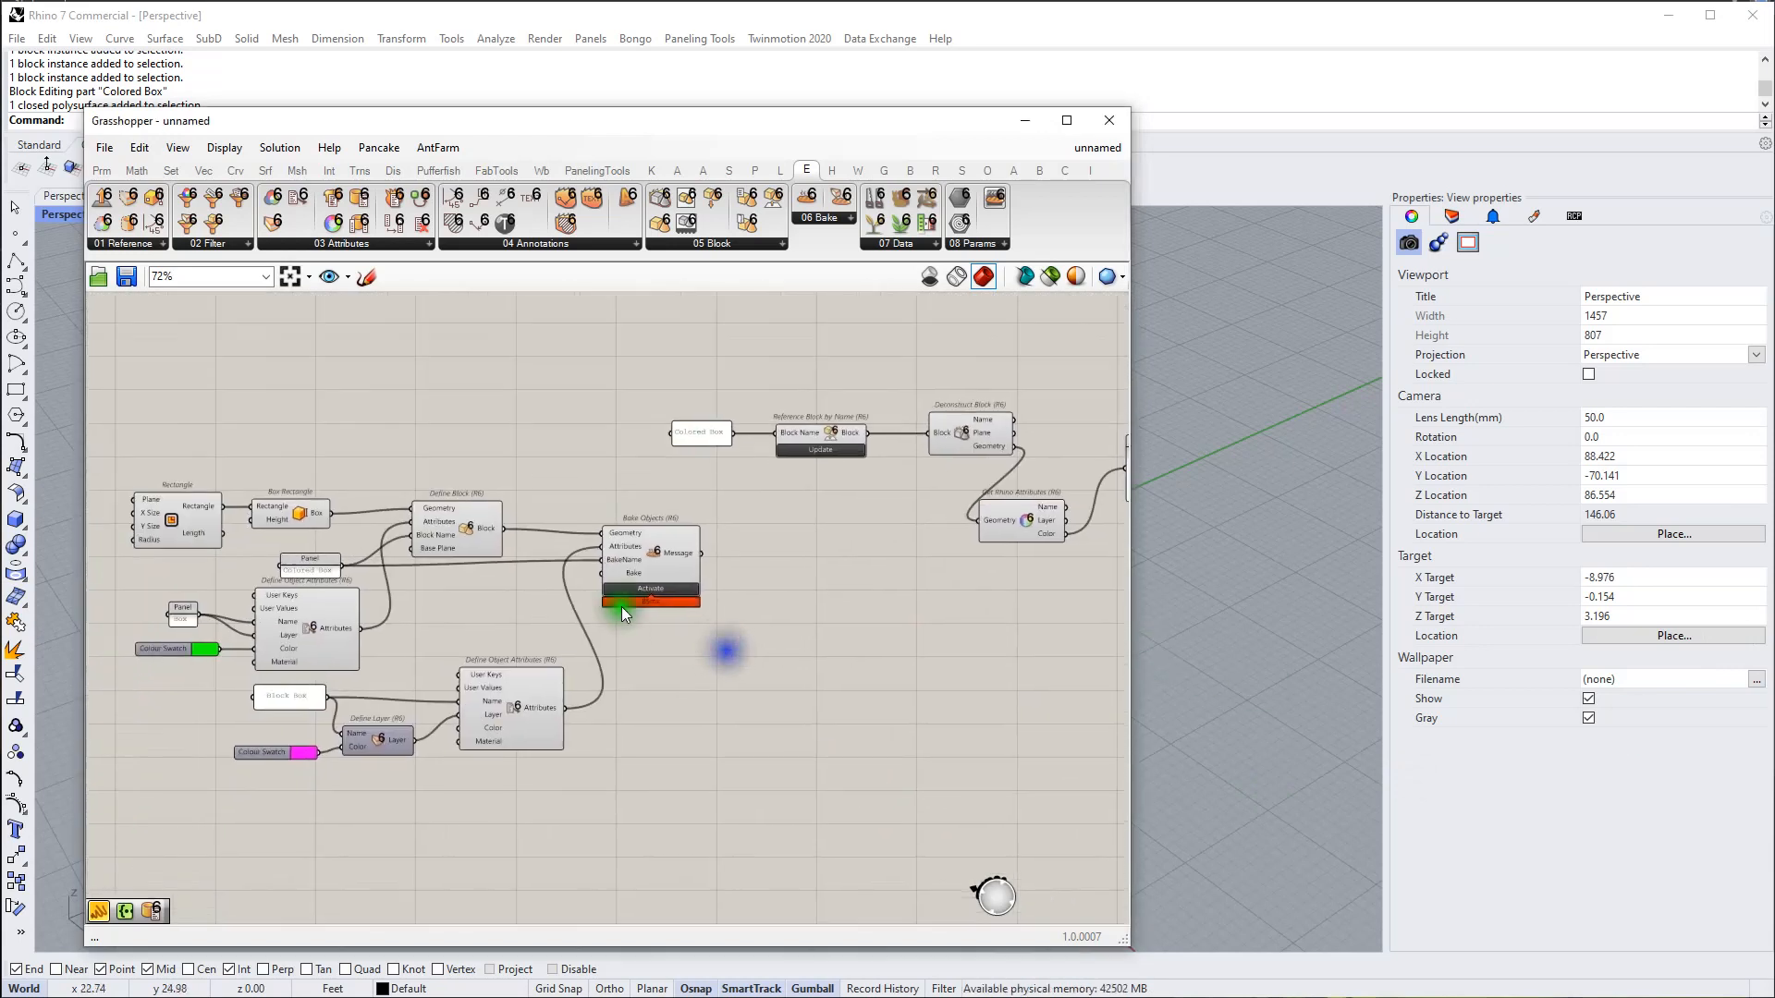
scroll(523, 535, "up", 1)
left_click(431, 515)
right_click_drag(430, 516, 668, 592)
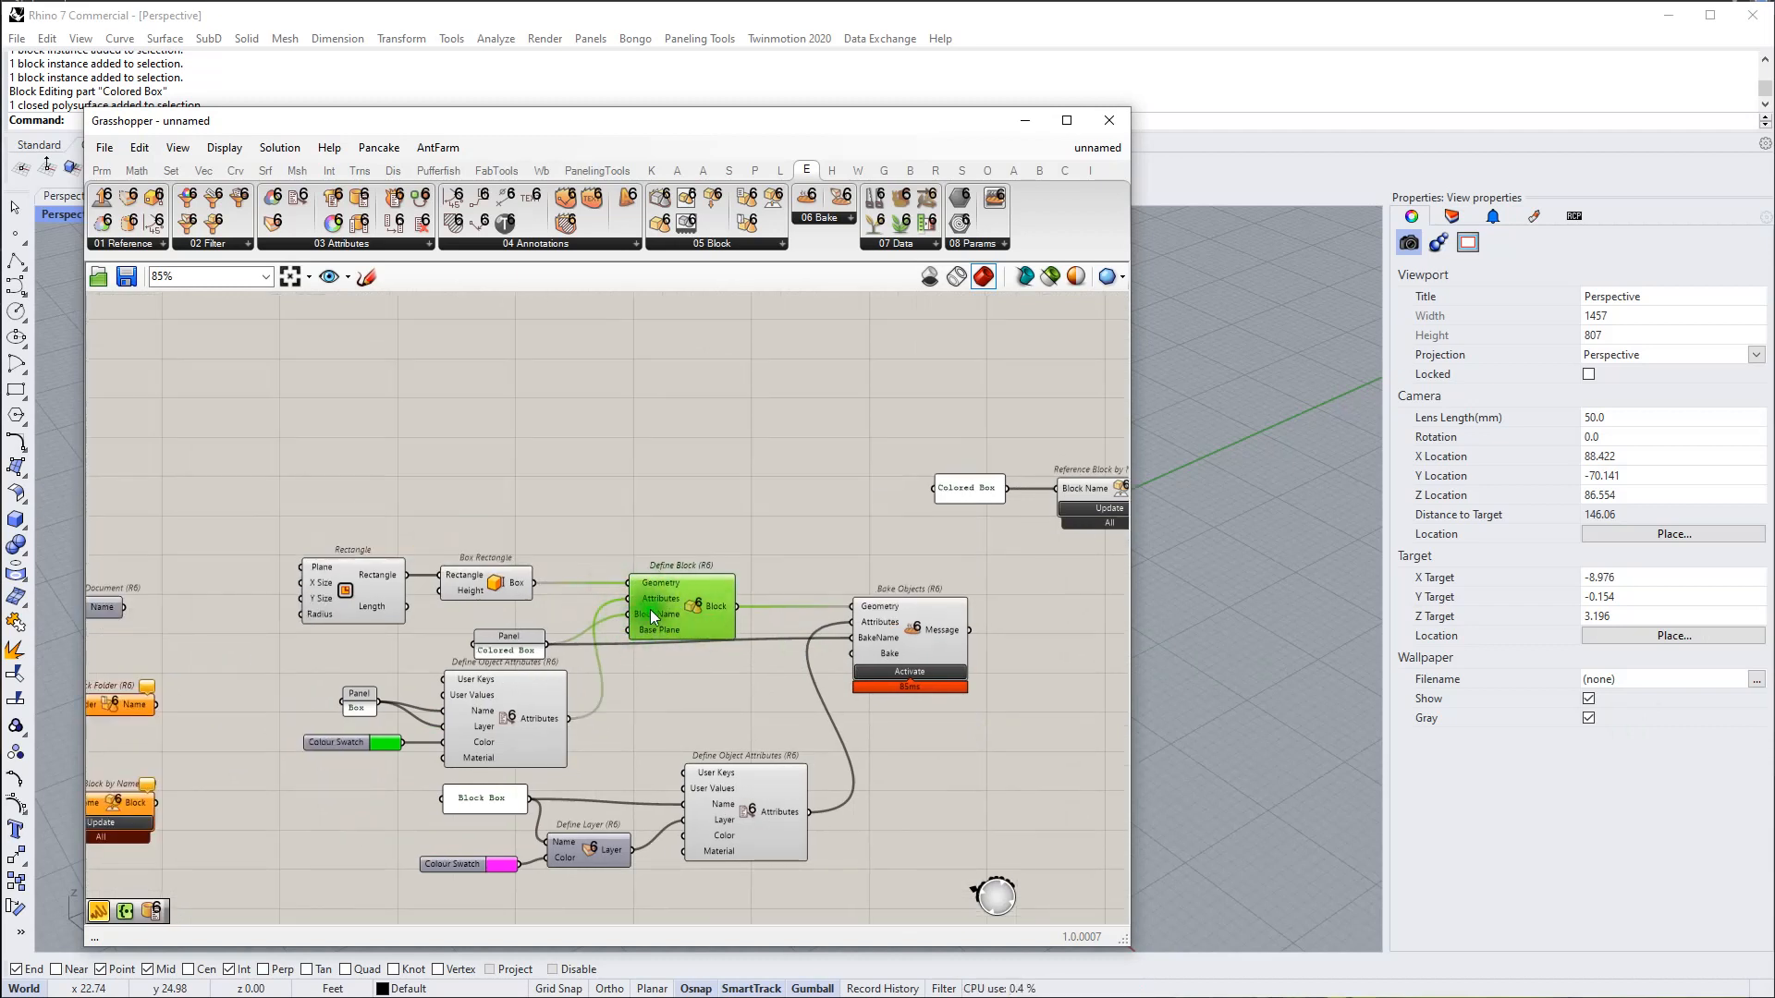
scroll(529, 670, "up", 1)
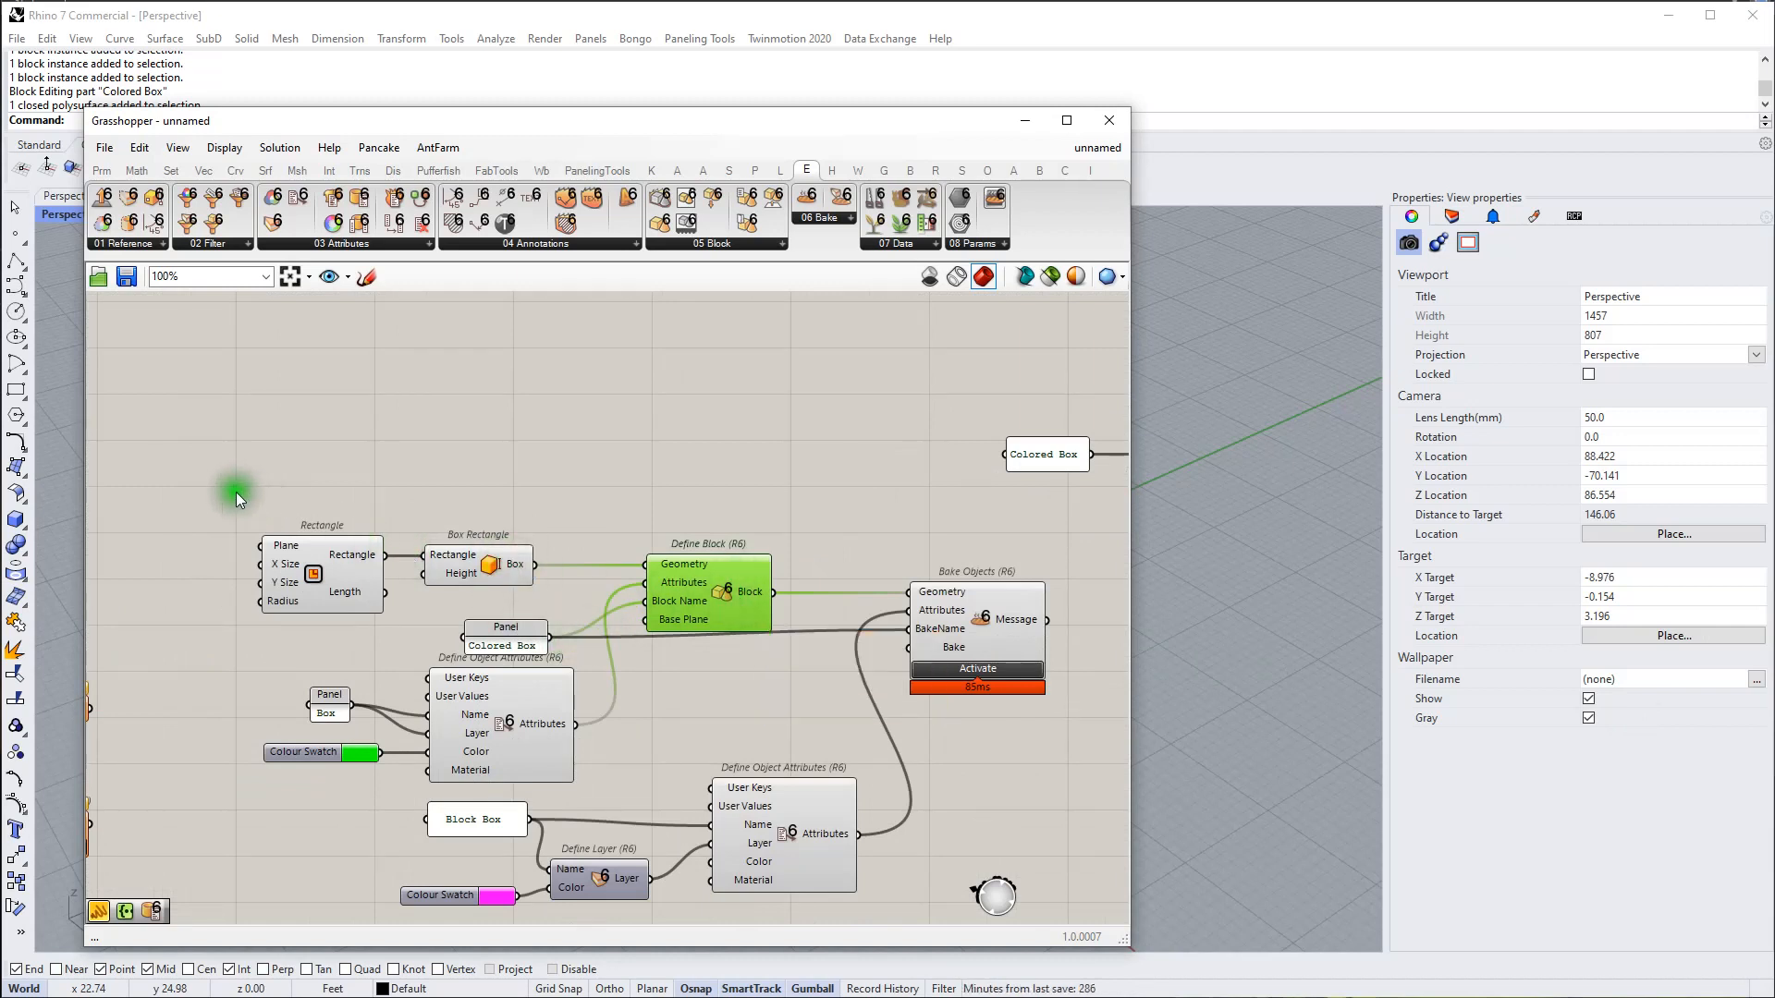
left_click_drag(236, 492, 592, 605)
left_click_drag(496, 567, 645, 564)
key("alt")
left_click(626, 424)
Step: Duplicate Define Object Attributes with its Box panel and green Colour Swatch, placing the copies above the second Rectangle
right_click_drag(606, 685, 631, 536)
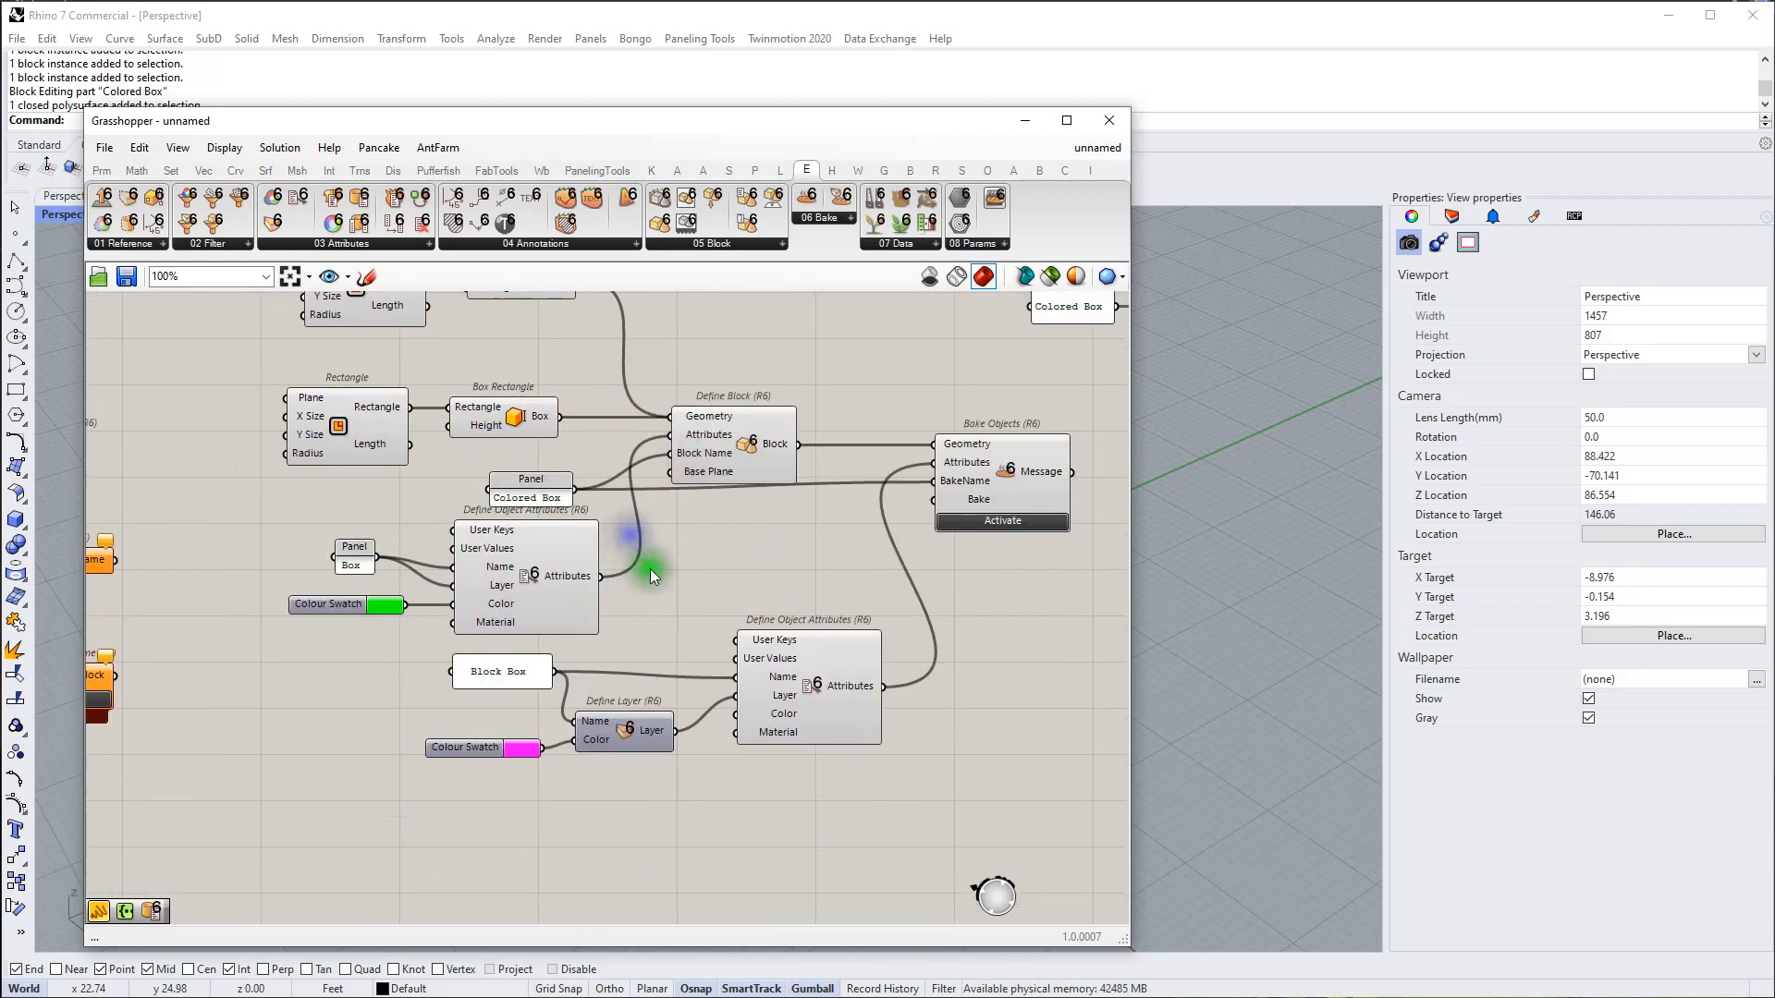
left_click_drag(679, 612, 286, 549)
left_click_drag(564, 594, 580, 347)
scroll(596, 651, "down", 2)
scroll(580, 348, "up", 3)
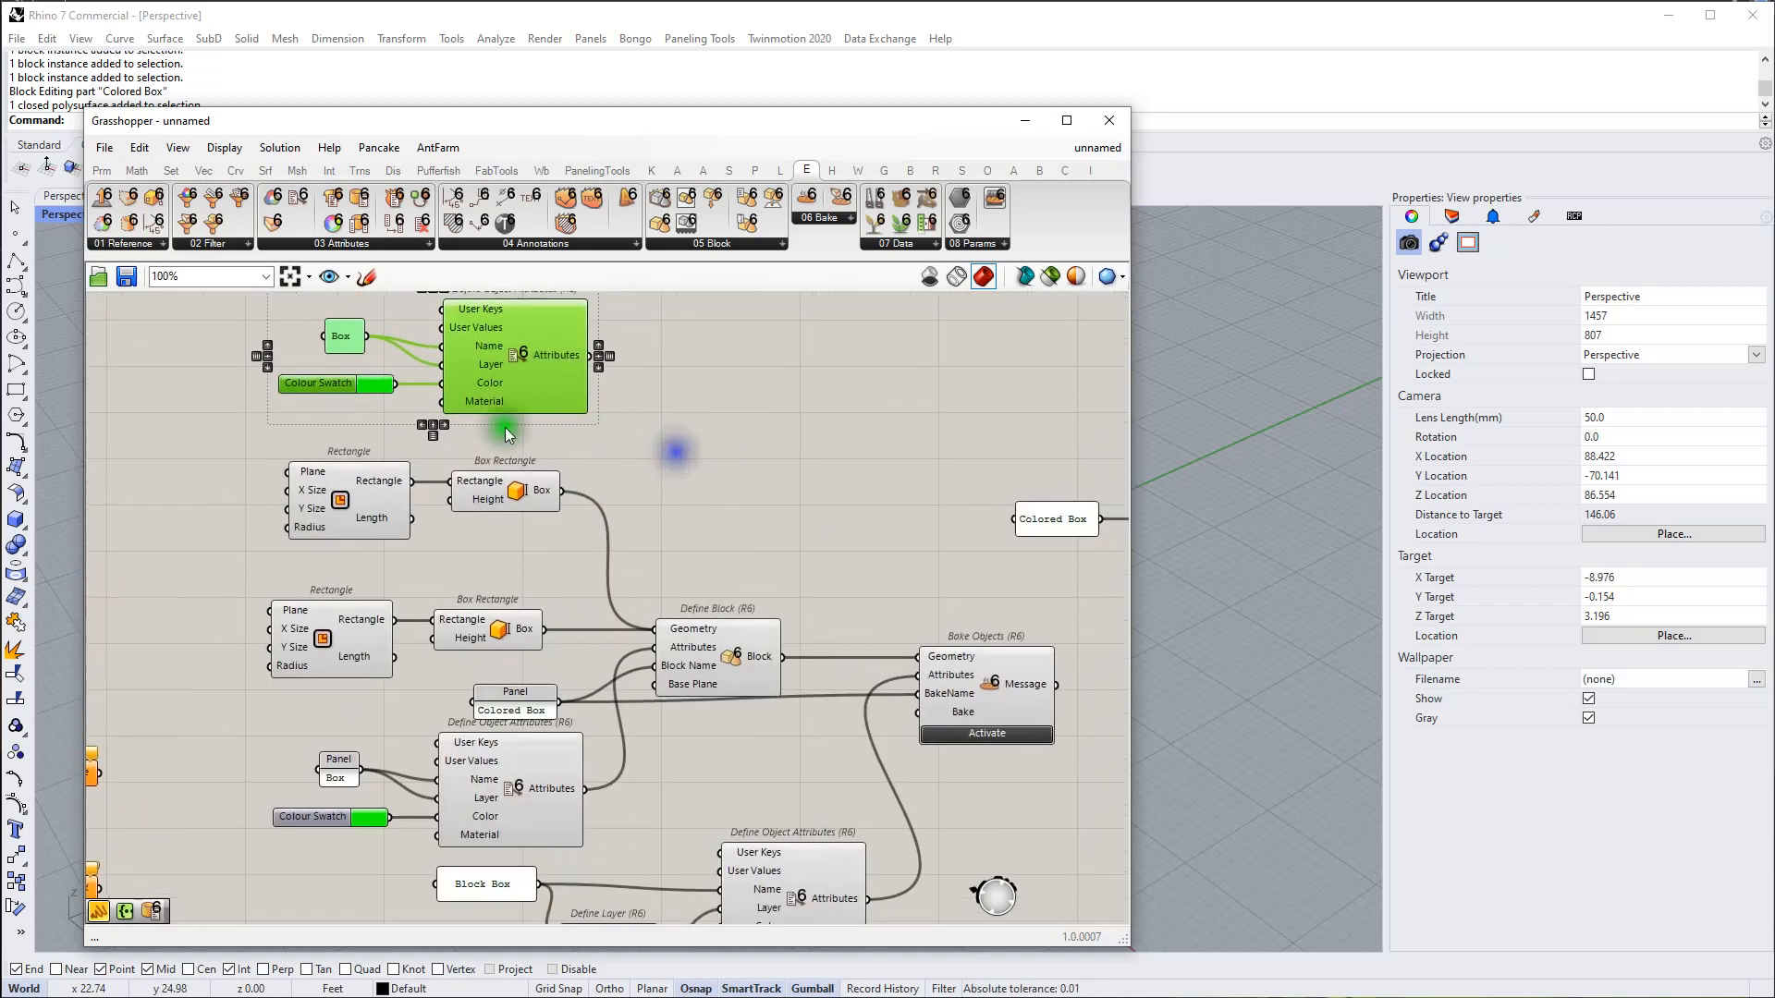
left_click(396, 435)
Step: Set the copied Colour Swatch to blue and change the copied panel's text to "Blue Box"
left_click(379, 389)
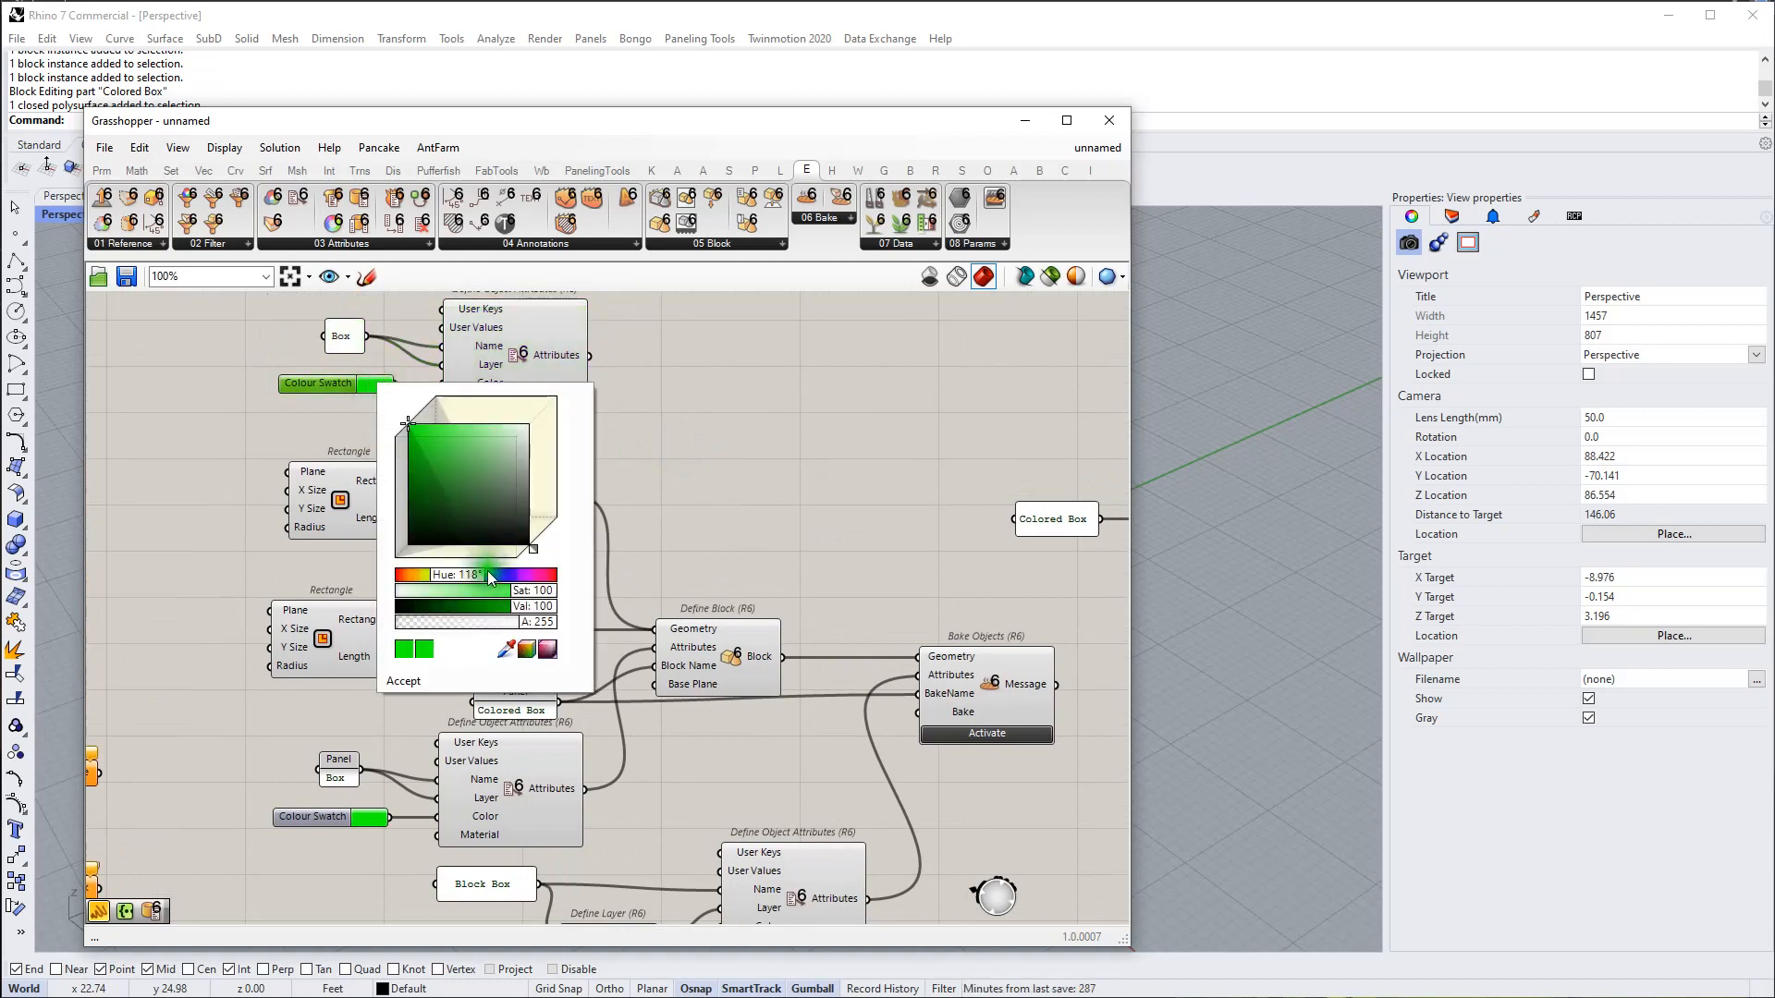
left_click_drag(486, 570, 491, 575)
left_click(349, 341)
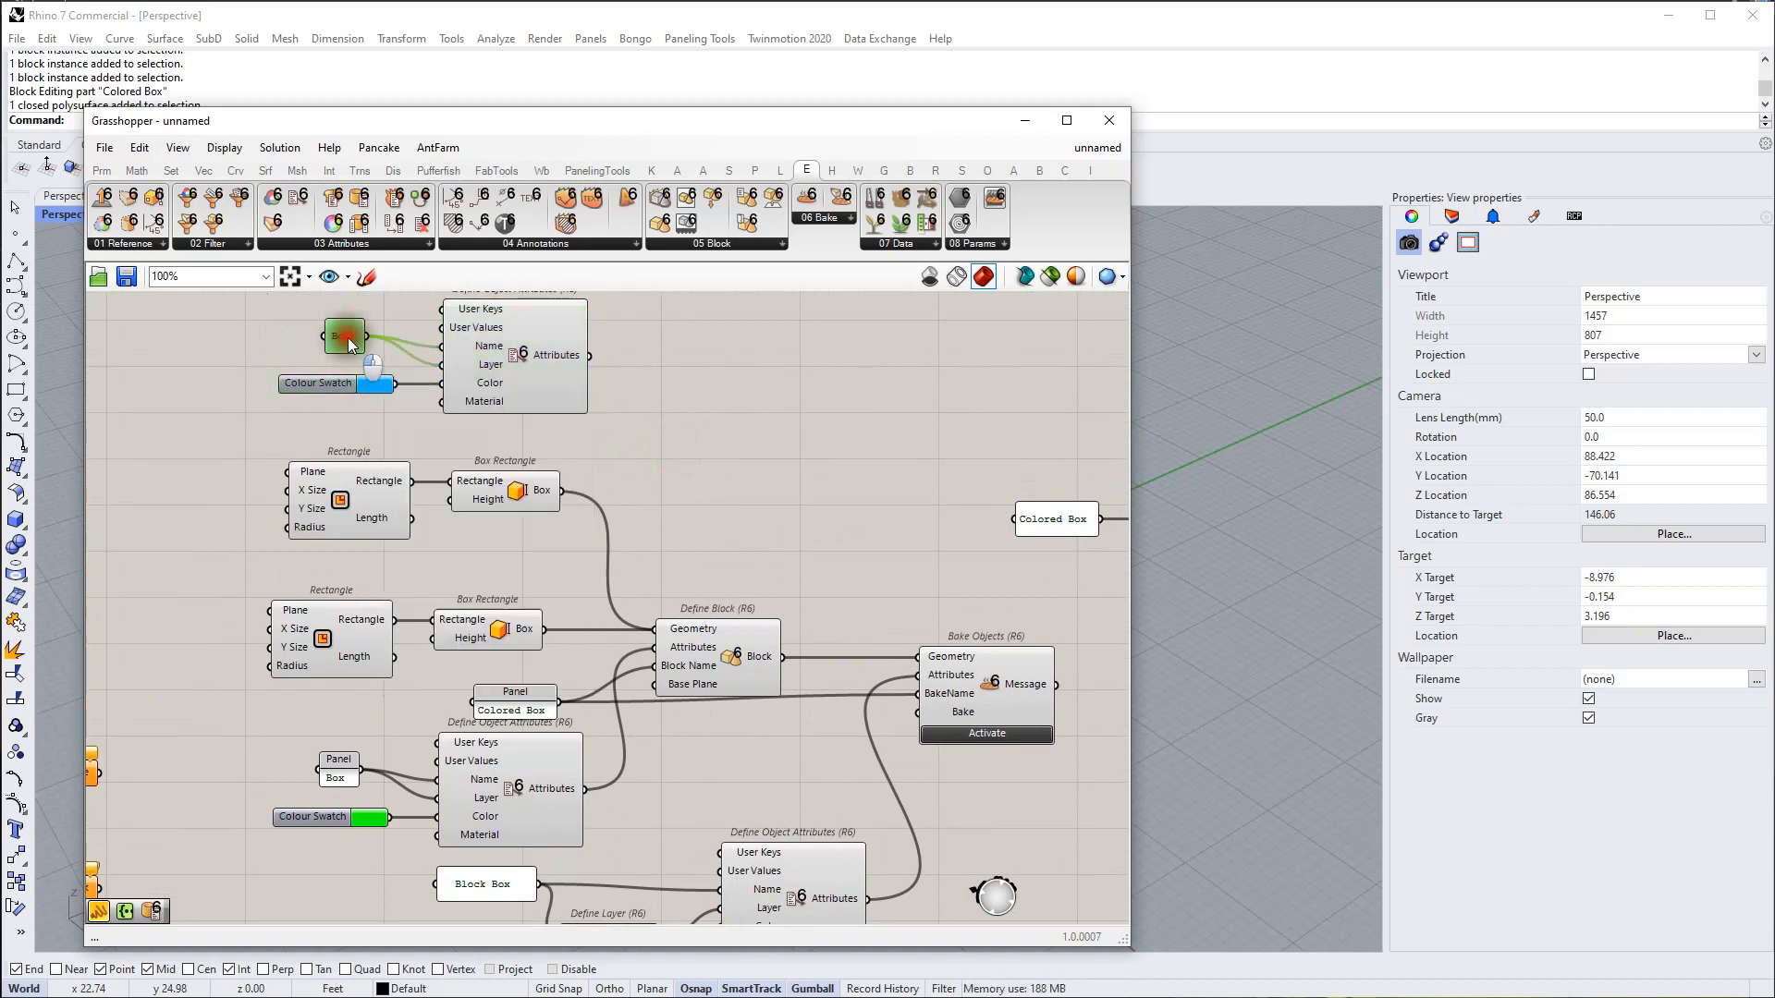
double_click(348, 341)
left_click(214, 243)
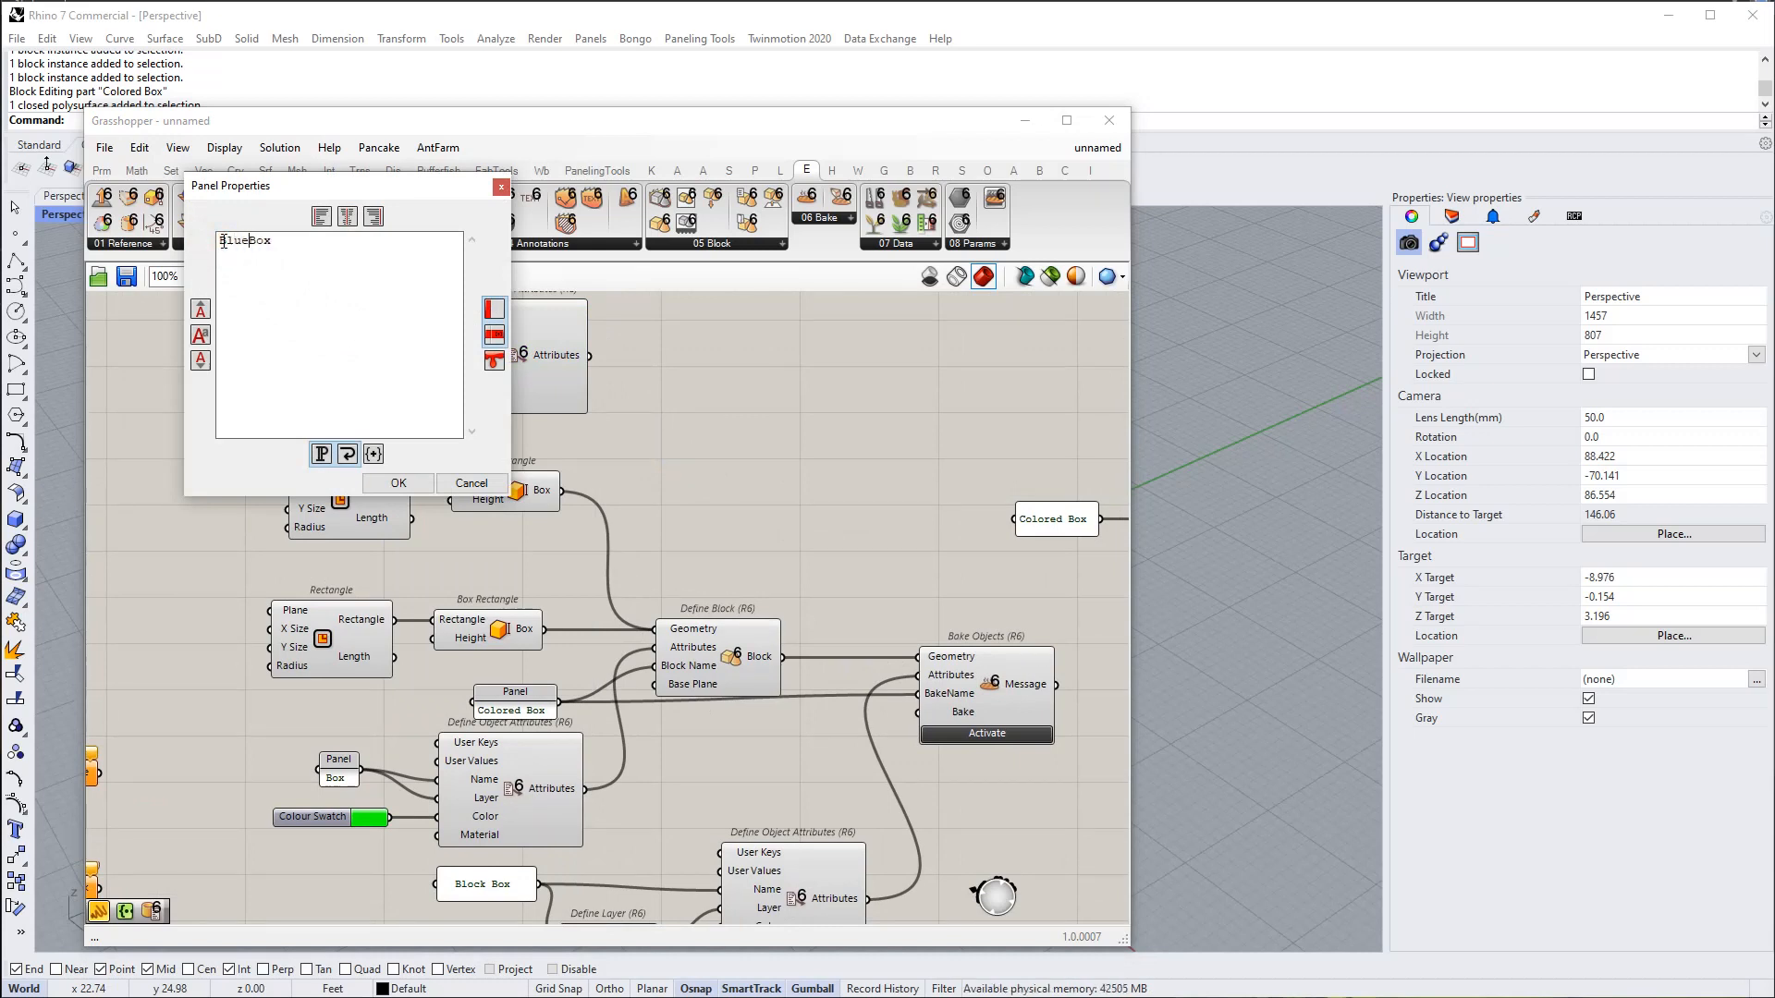
left_click(398, 482)
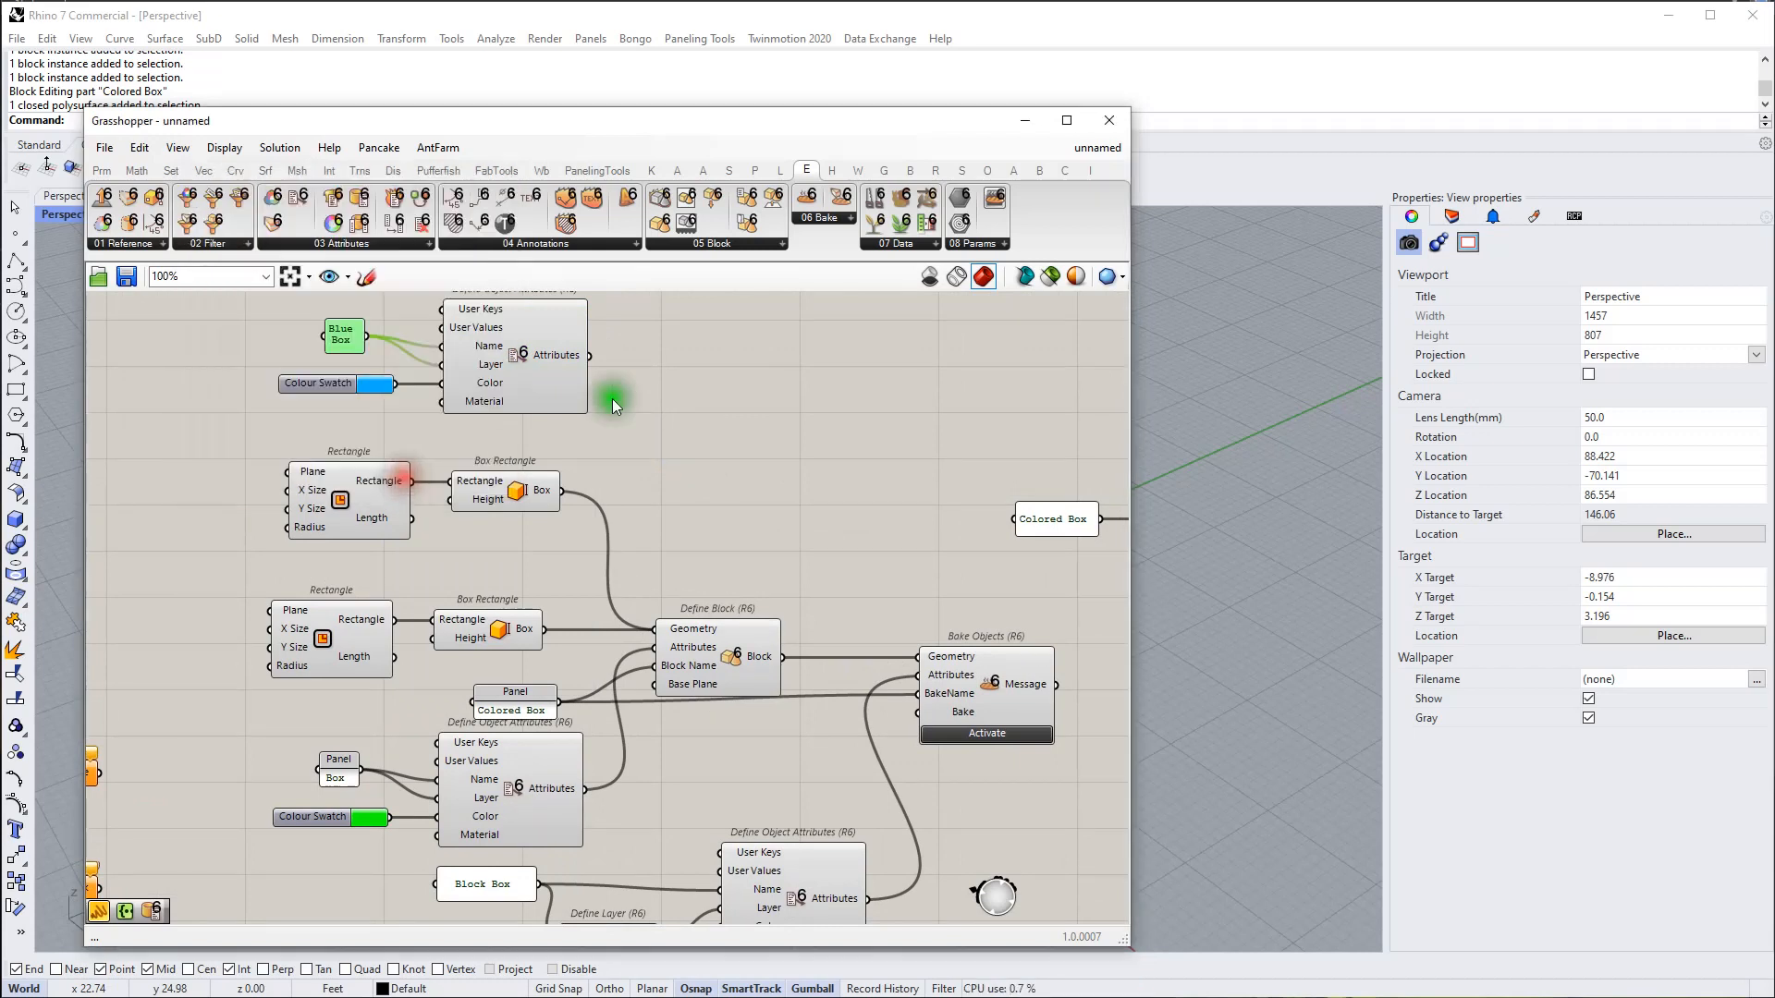
Step: Connect the Blue Box object attributes to Define Block's Attributes input alongside the existing box attributes
left_click_drag(585, 354, 655, 647)
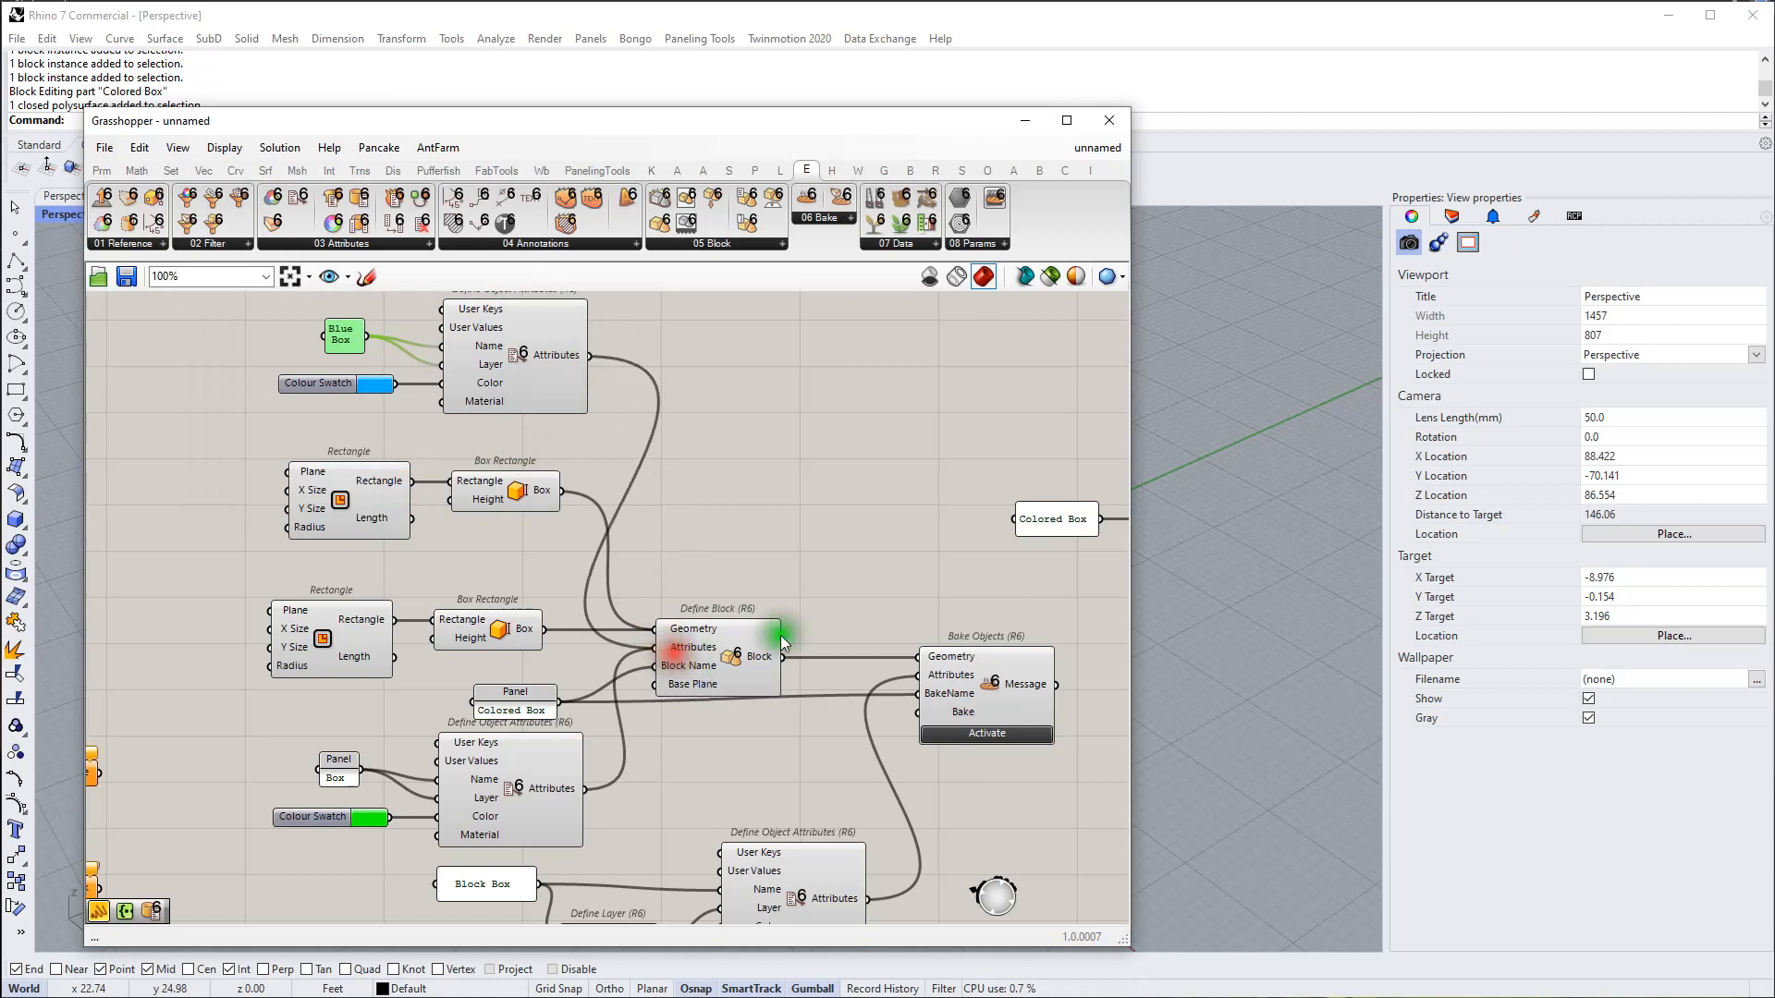
right_click_drag(848, 556, 730, 466)
scroll(701, 490, "down", 1)
scroll(670, 553, "up", 1)
Step: Bake the updated two-box block and move the Grasshopper window aside to expose the Rhino viewport
left_click(695, 663)
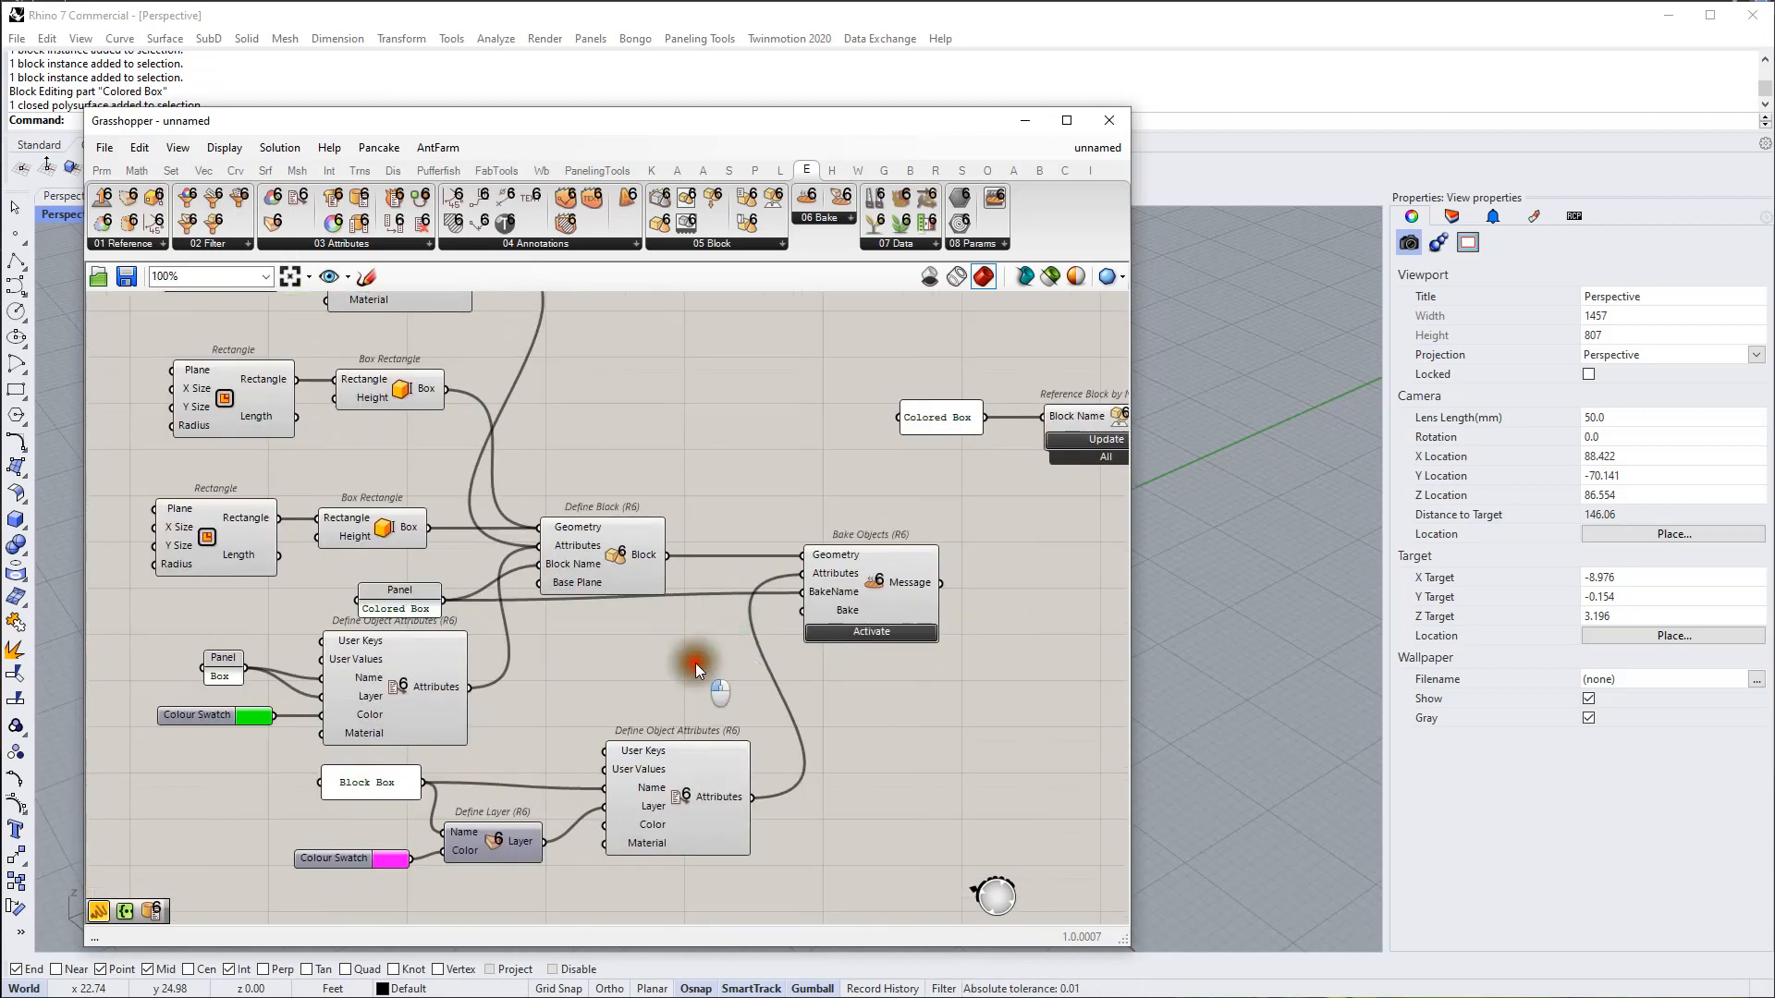
left_click(848, 635)
left_click(717, 145)
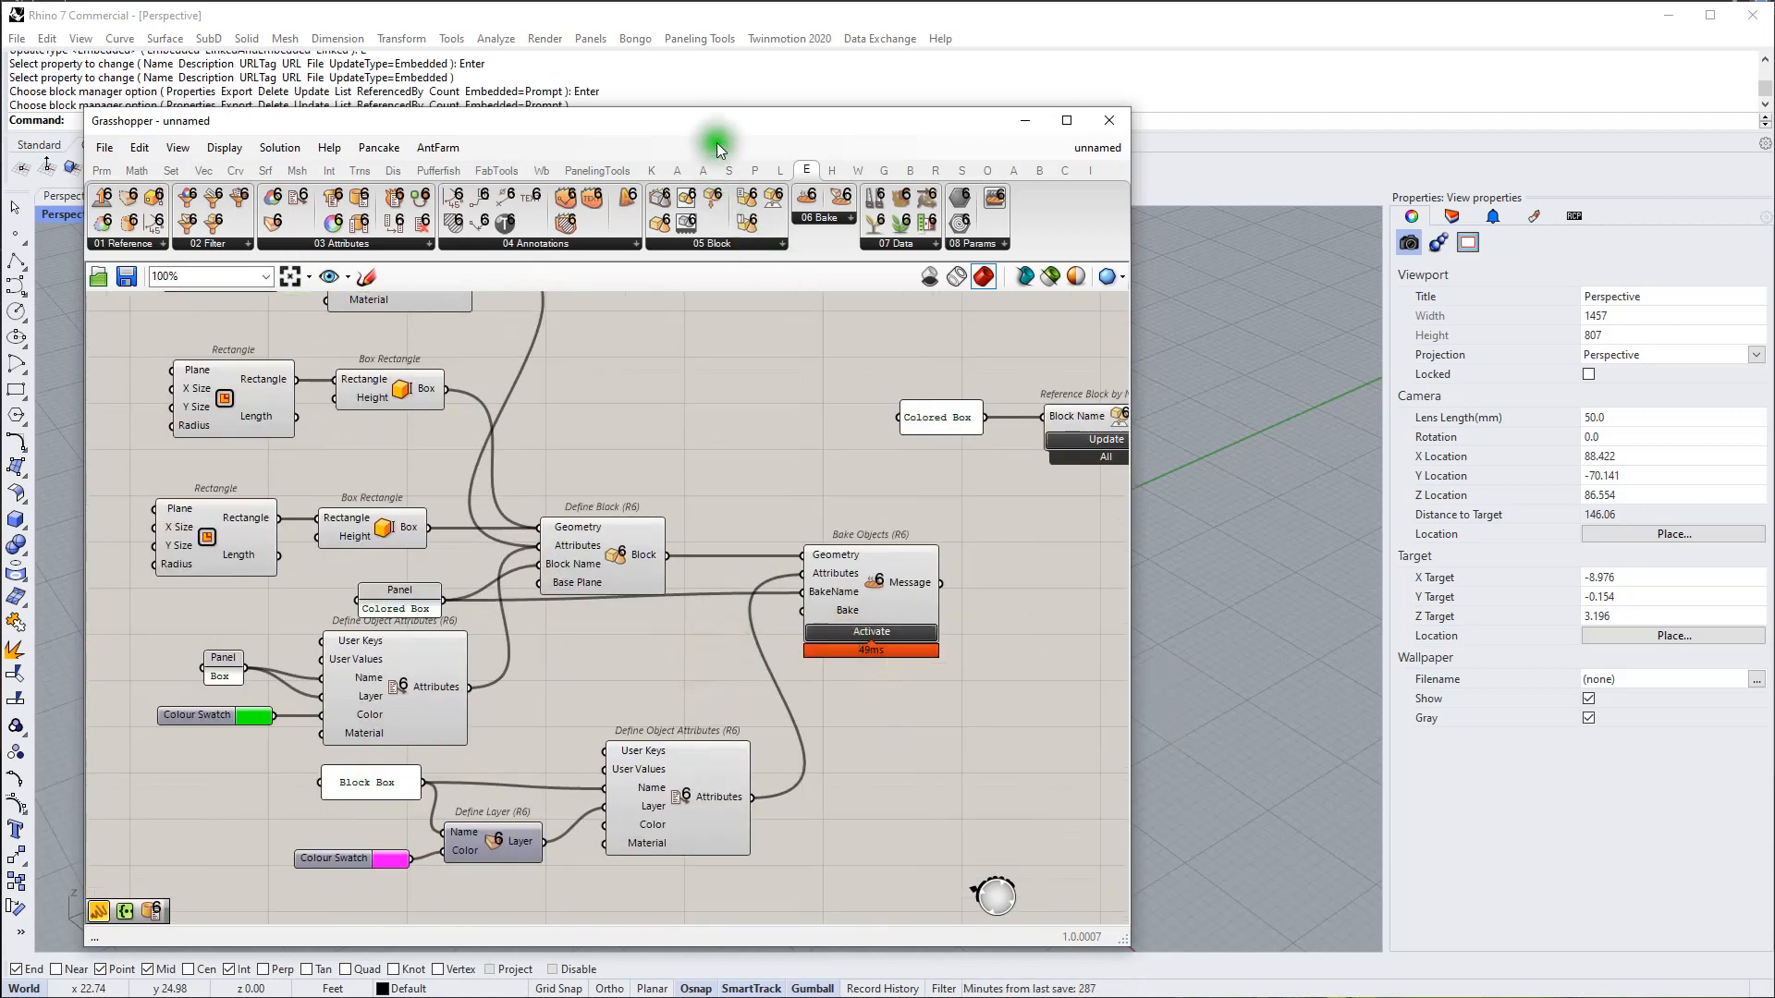
mouse_move(704, 118)
left_mouse_down()
mouse_move(1701, 176)
mouse_move(1585, 175)
mouse_move(1494, 150)
left_mouse_up()
right_click_drag(1502, 477, 1477, 561)
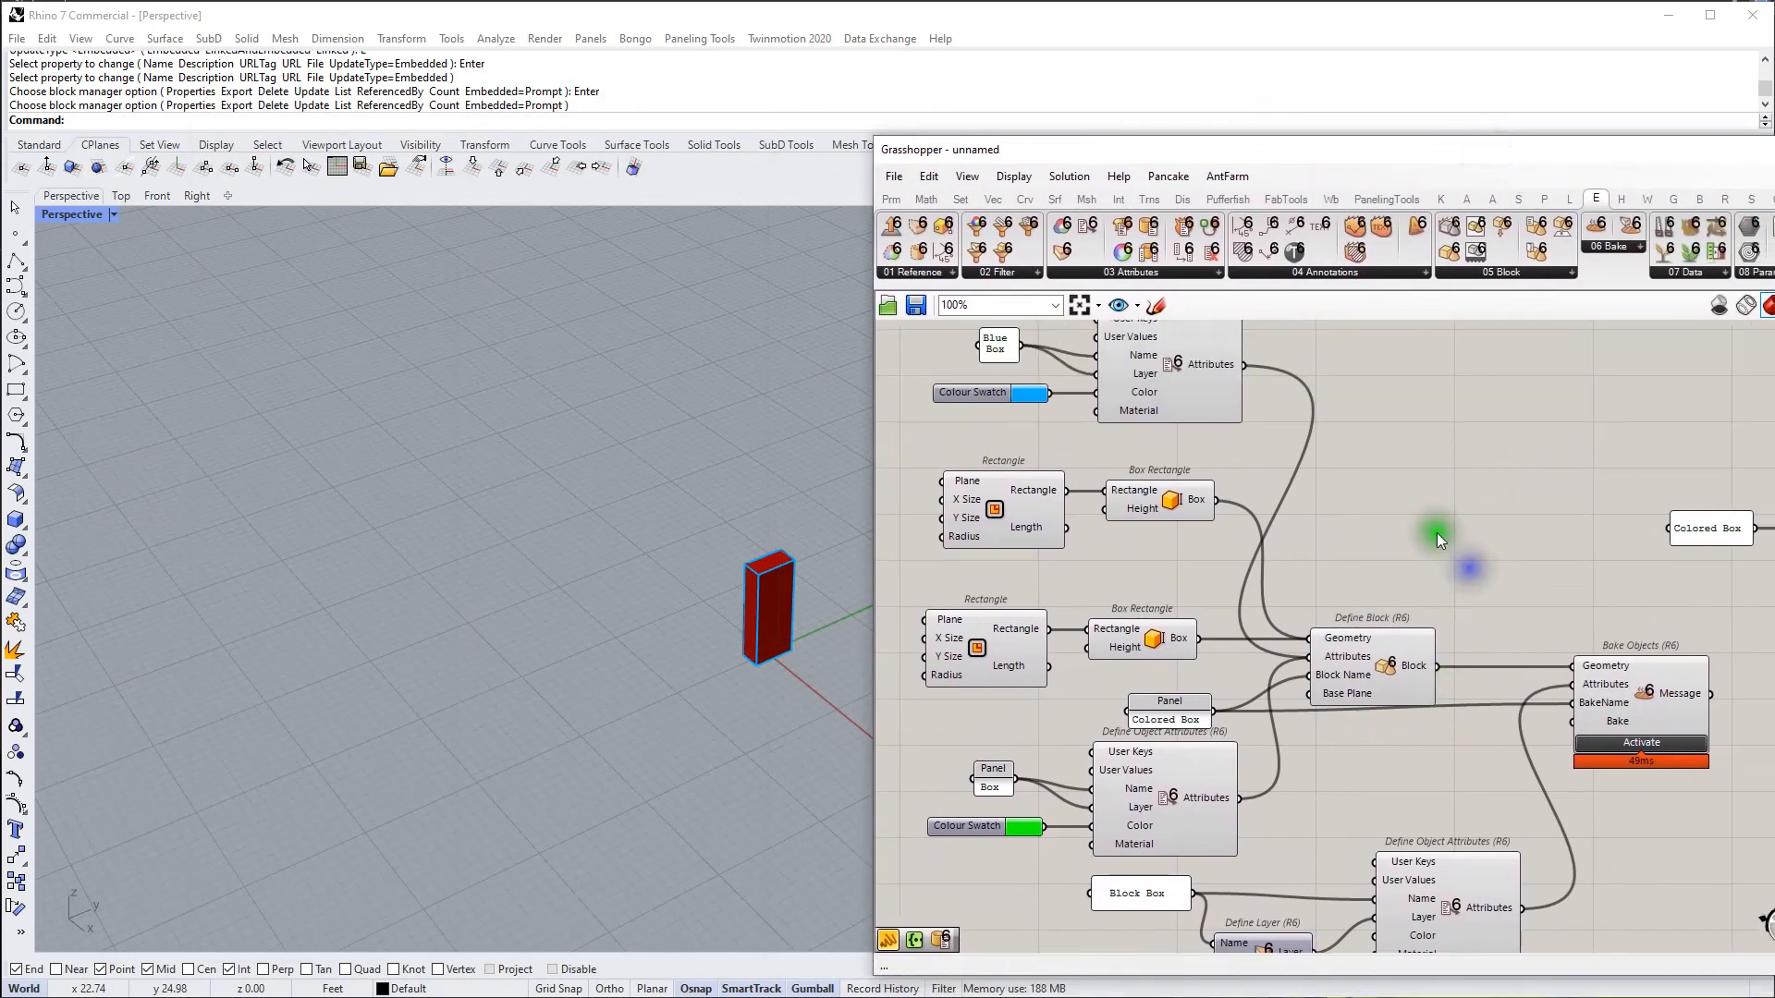
Step: Add a Construct Point component beside the second box's Rectangle component
right_click_drag(1352, 539, 1407, 653)
right_click_drag(1217, 643, 1215, 638)
right_click_drag(1096, 586, 1210, 577)
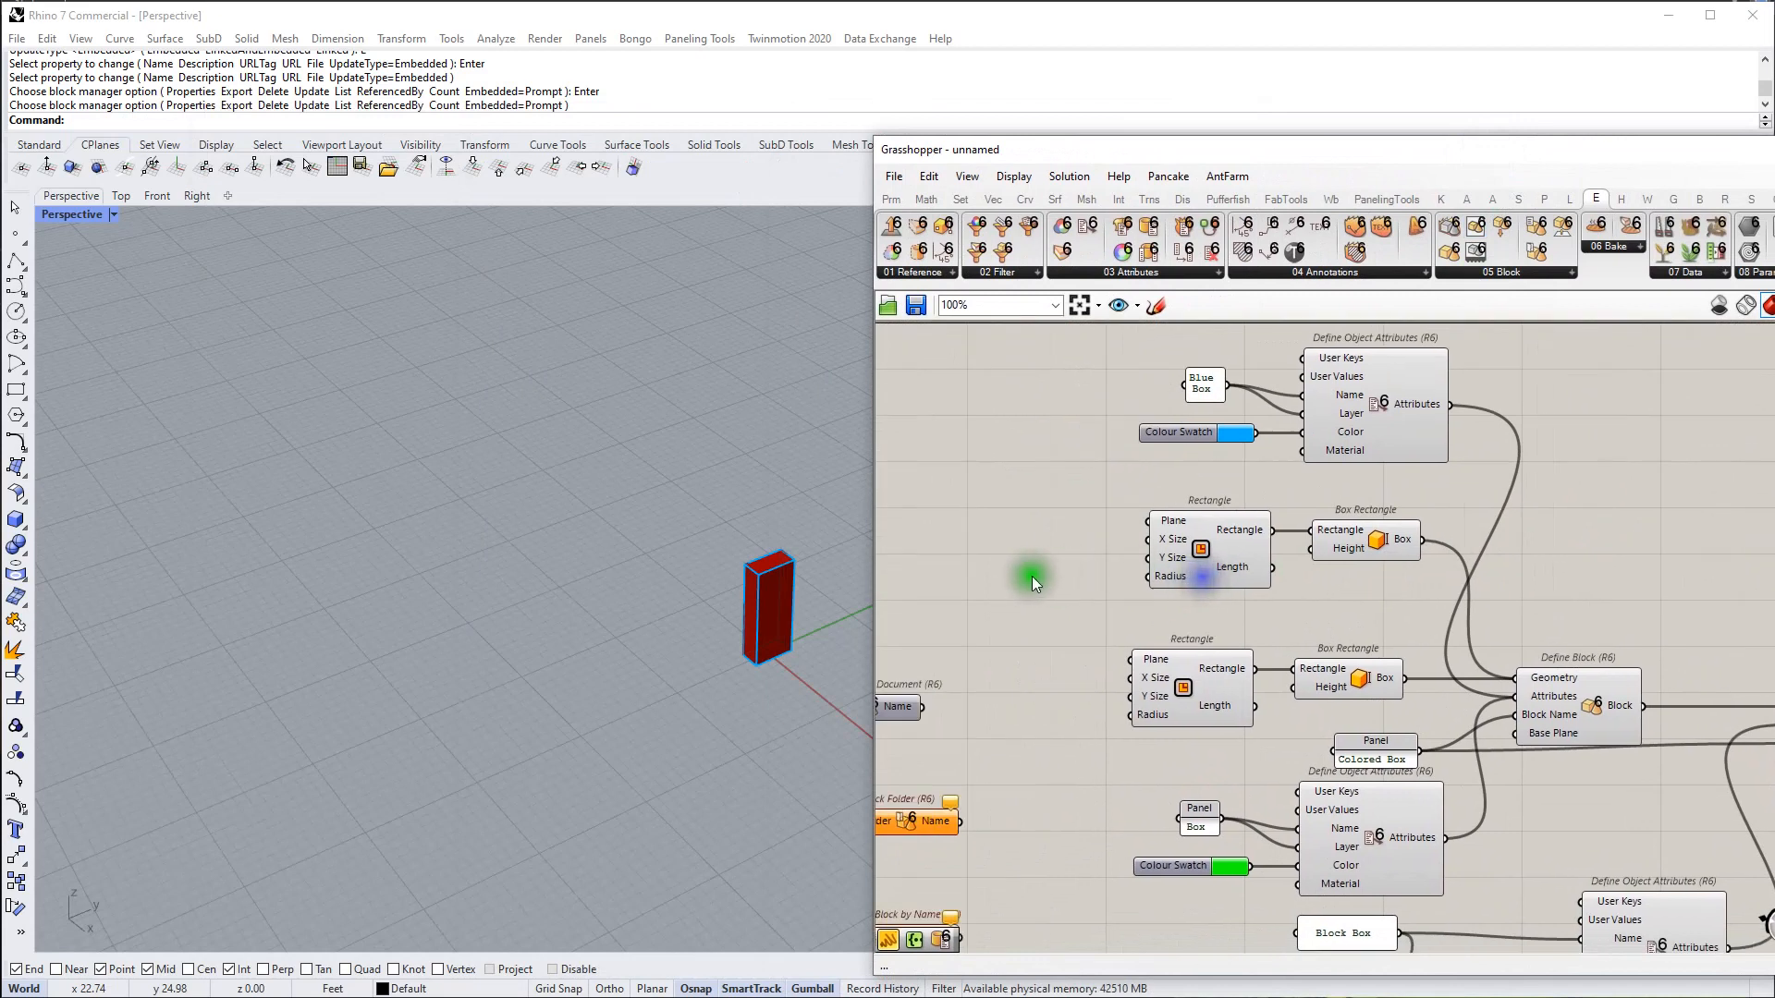
double_click(1030, 575)
type("con")
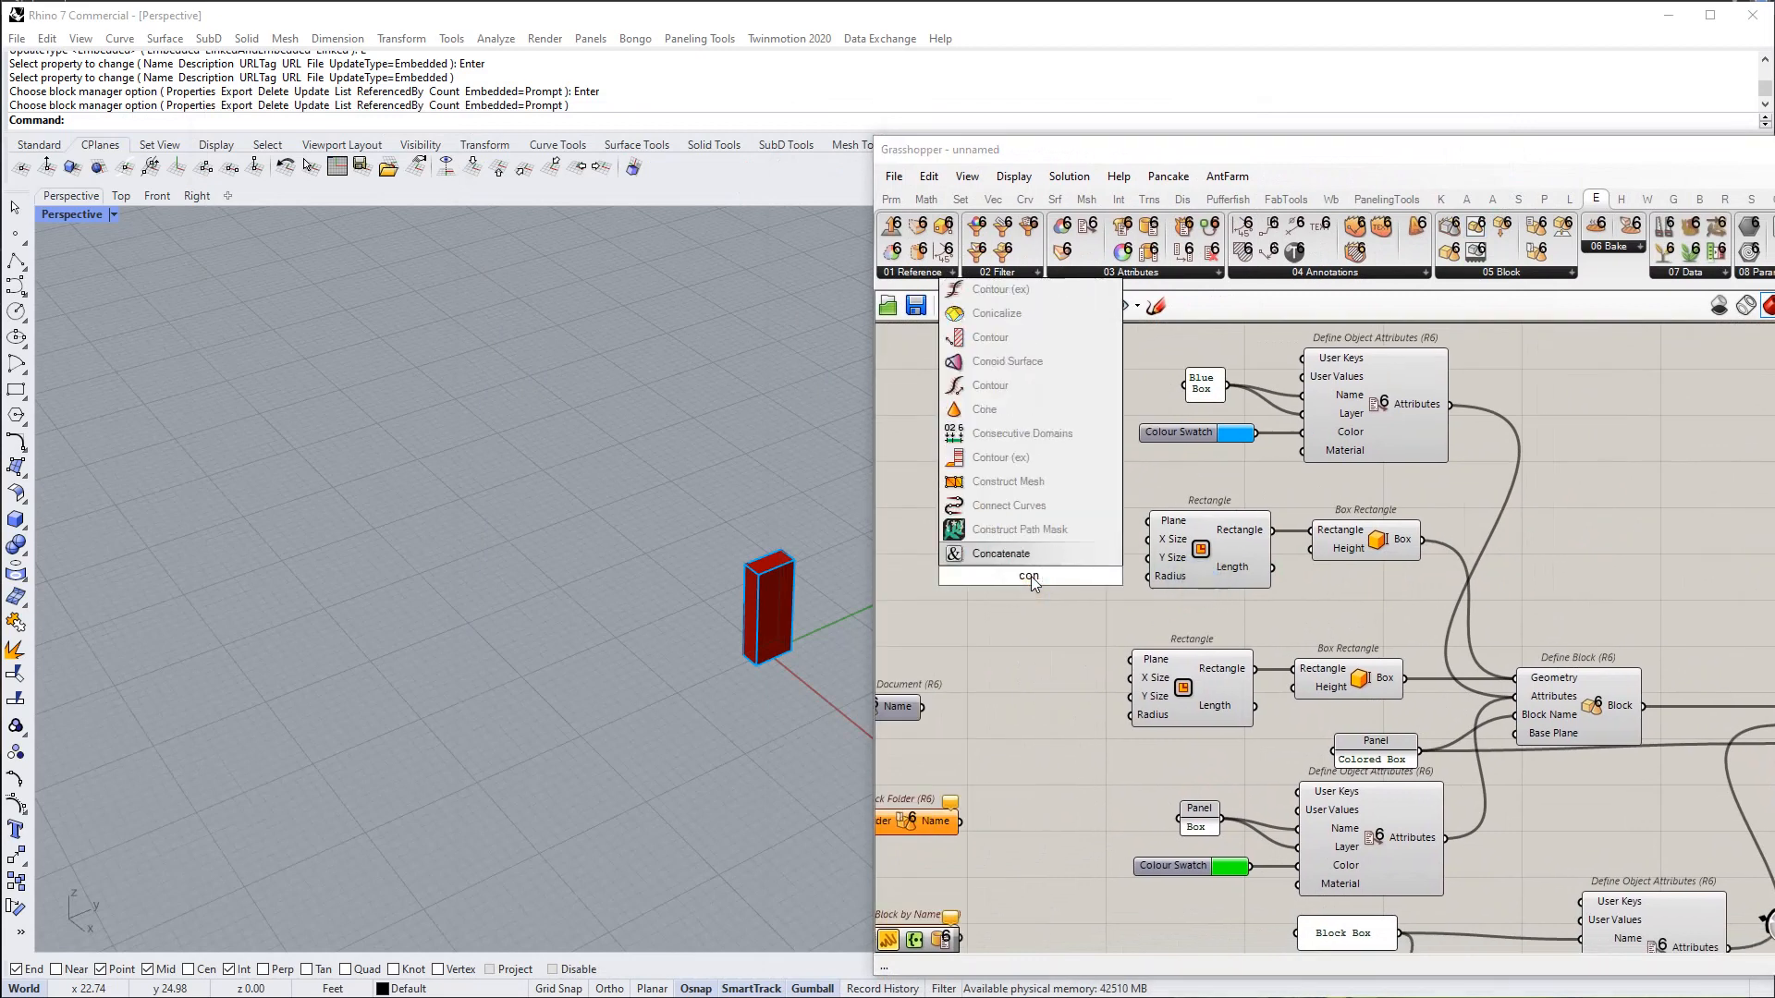
type(" point")
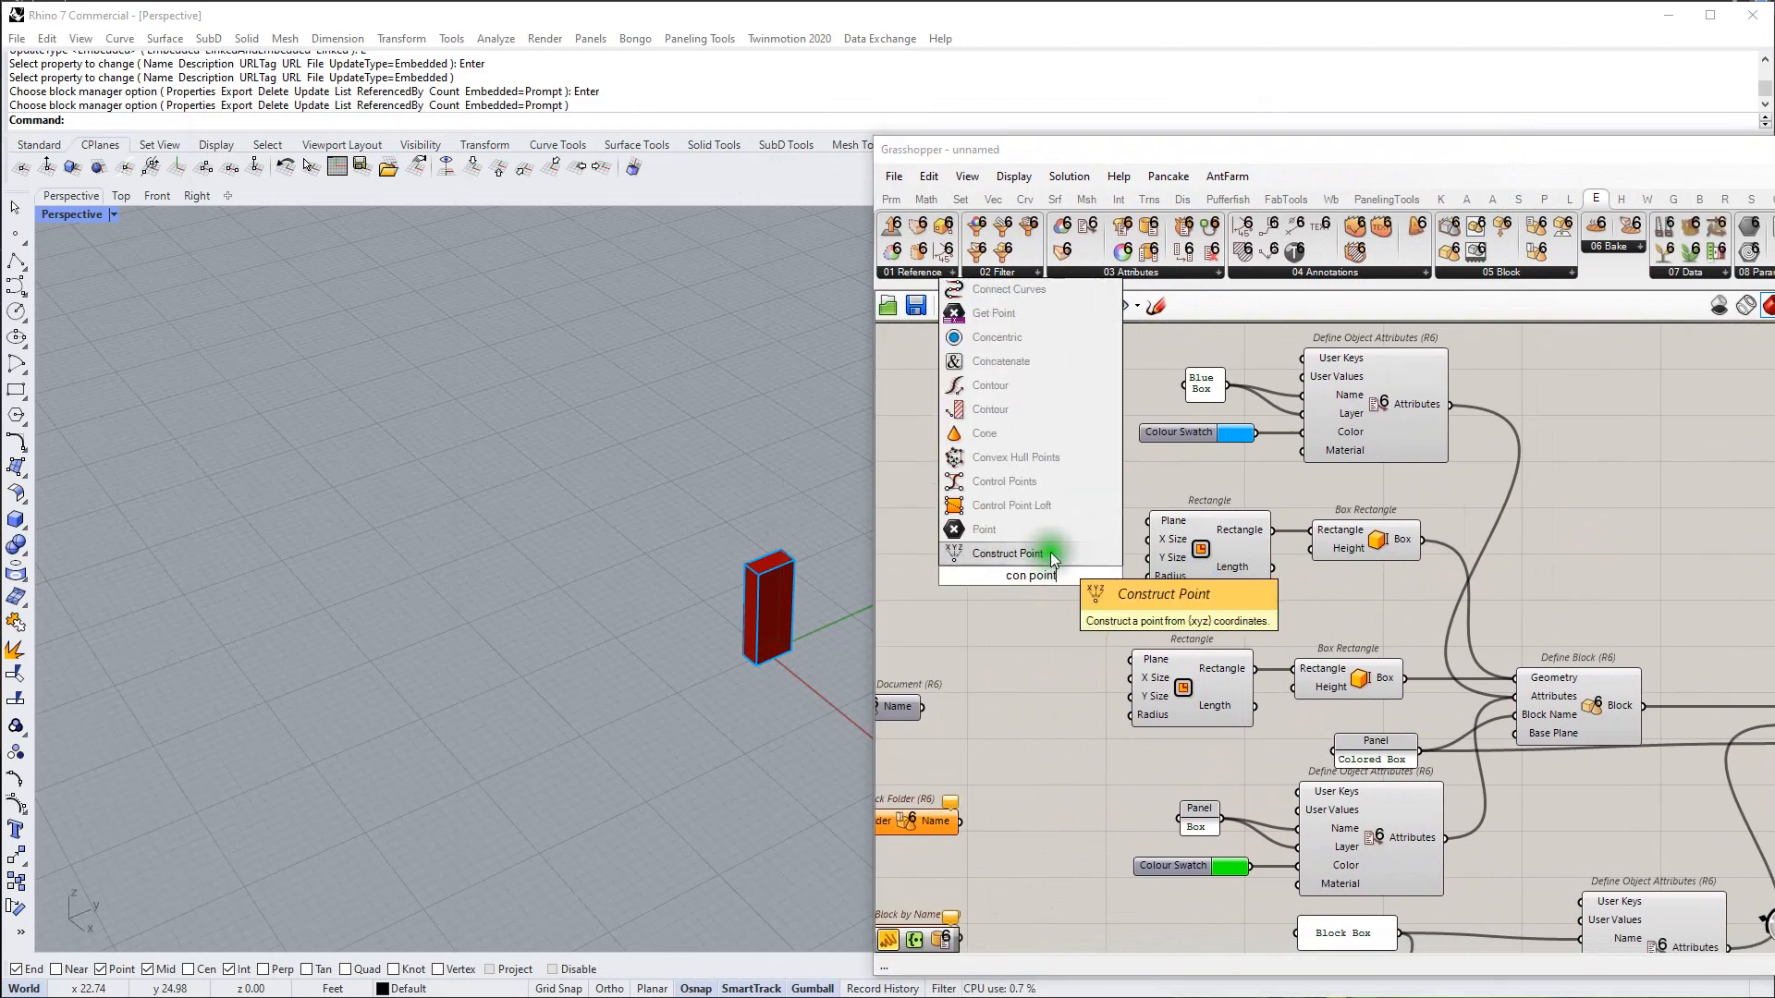
left_click(1008, 555)
Step: Feed Construct Point's X and Y coordinates from a new number slider created with value 3, and raise the slider's value
double_click(917, 571)
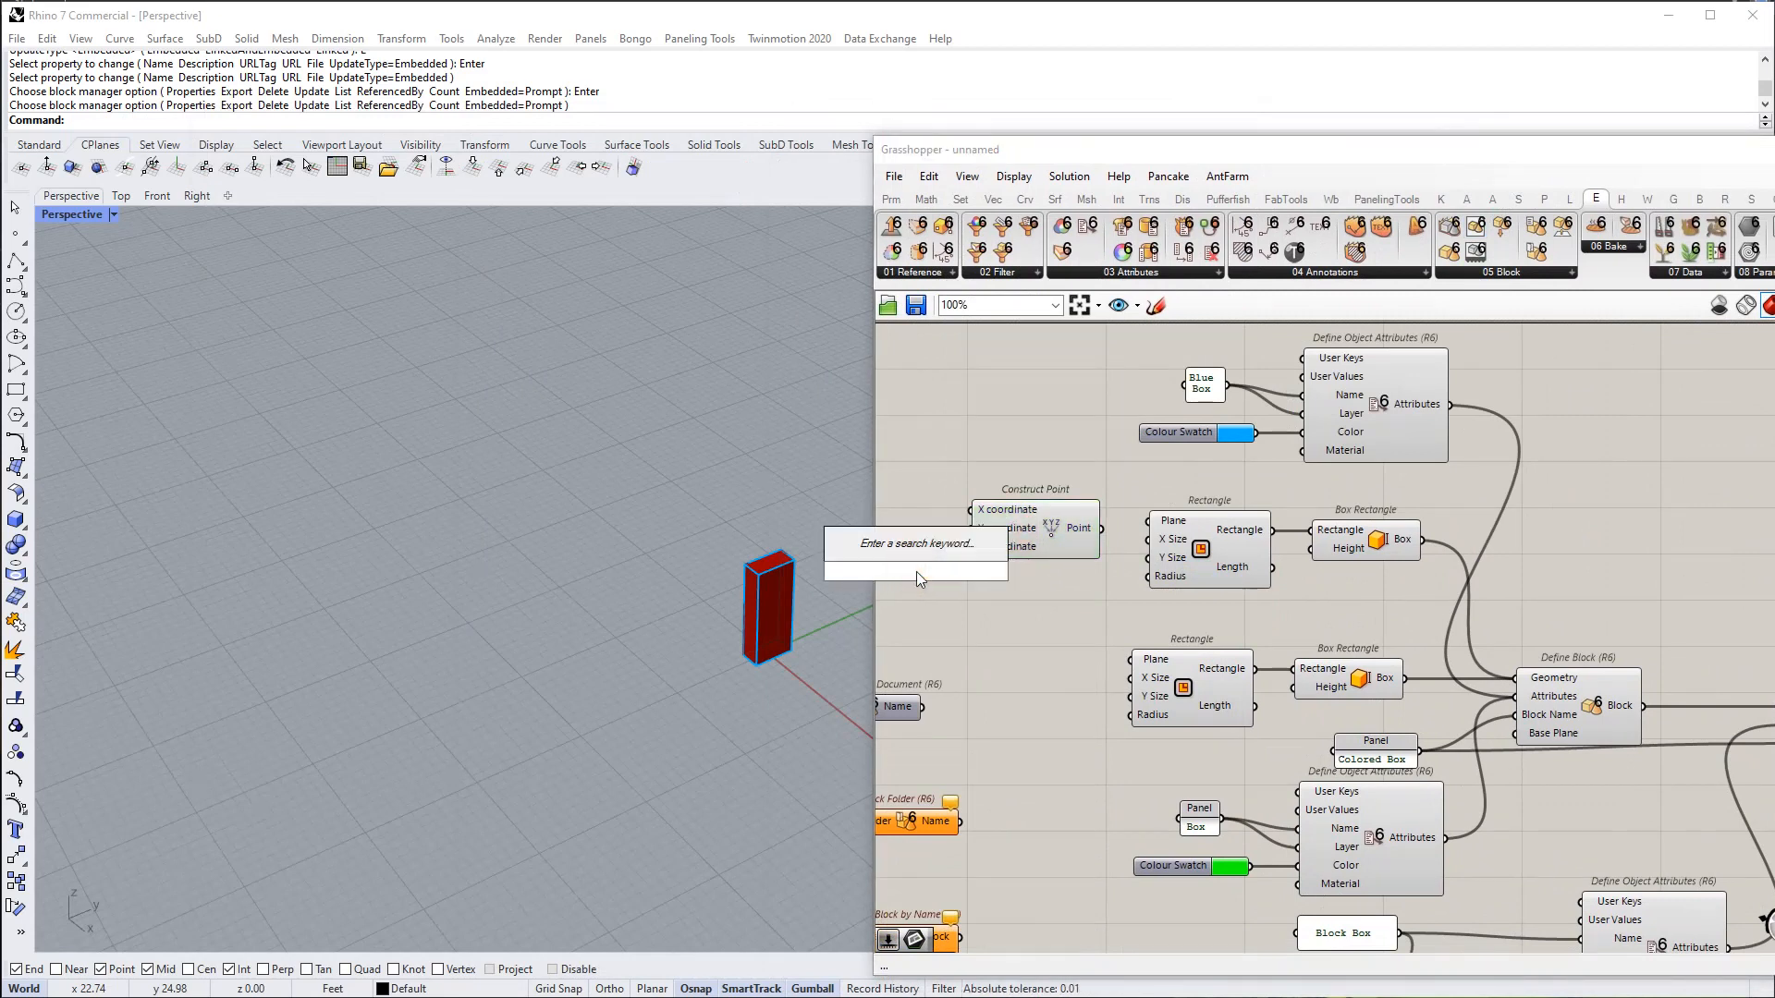
key("Escape")
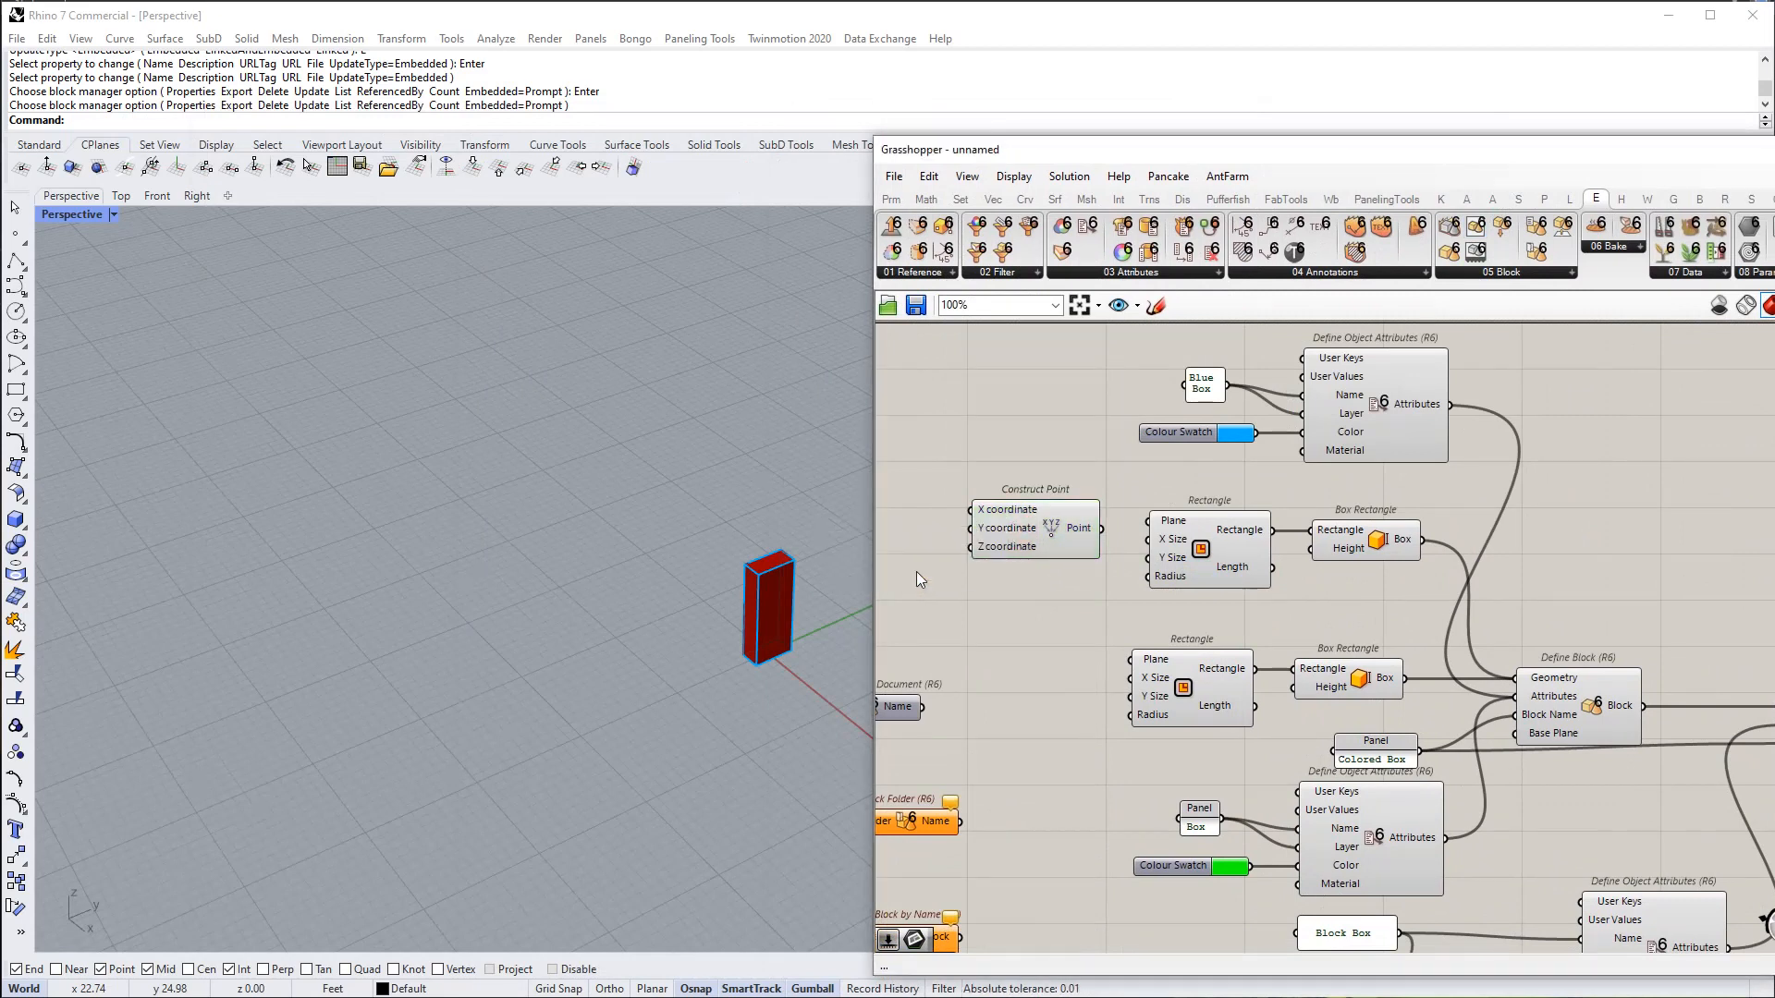
double_click(917, 571)
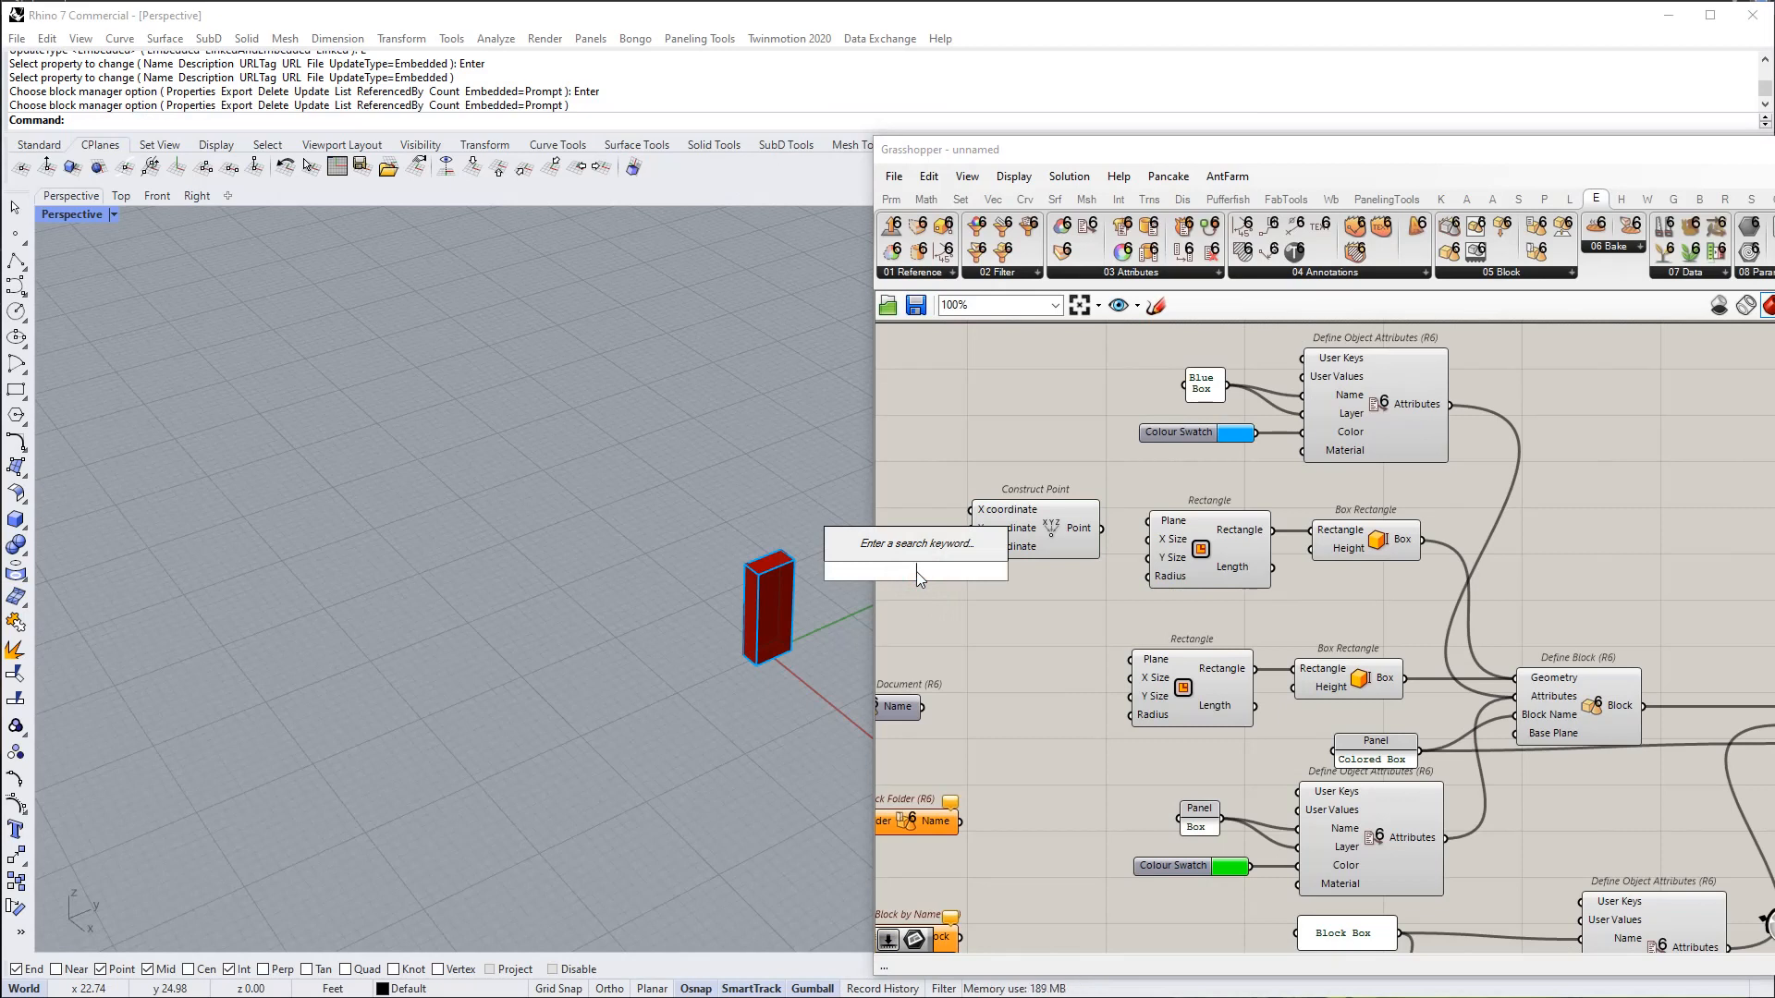
type("3")
key("Return")
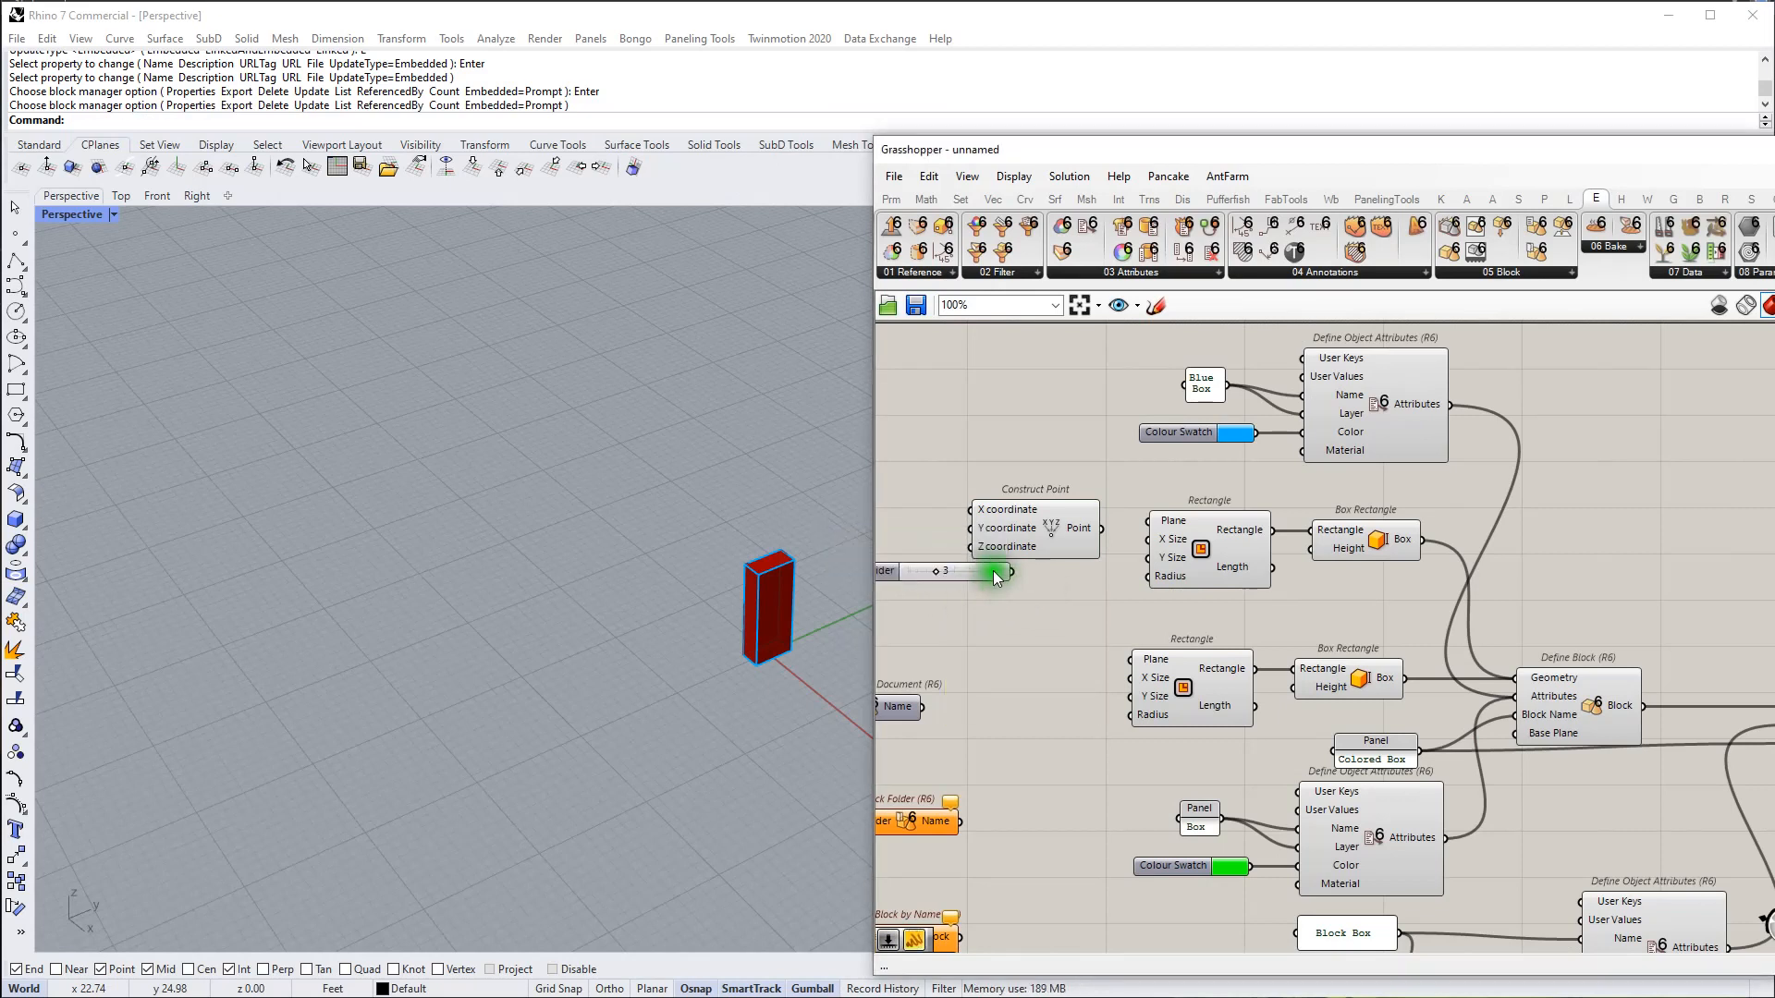
left_click_drag(990, 569, 976, 531)
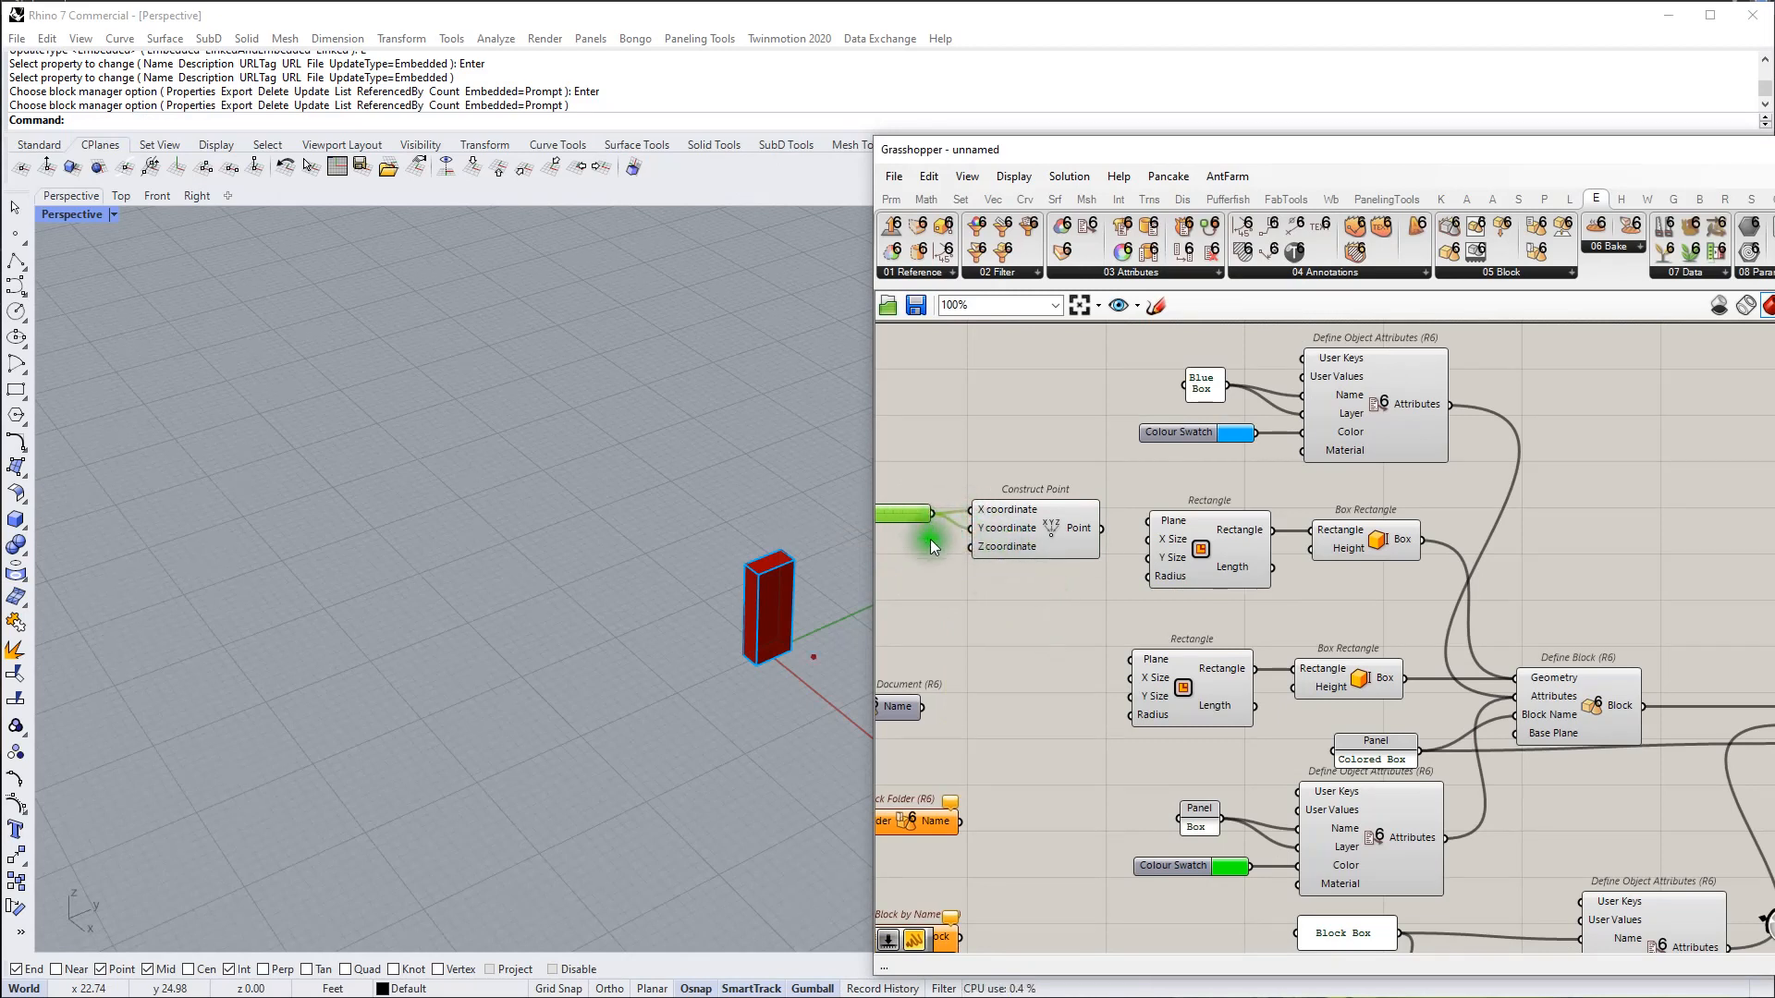
right_click_drag(929, 541, 1028, 550)
left_click(954, 522)
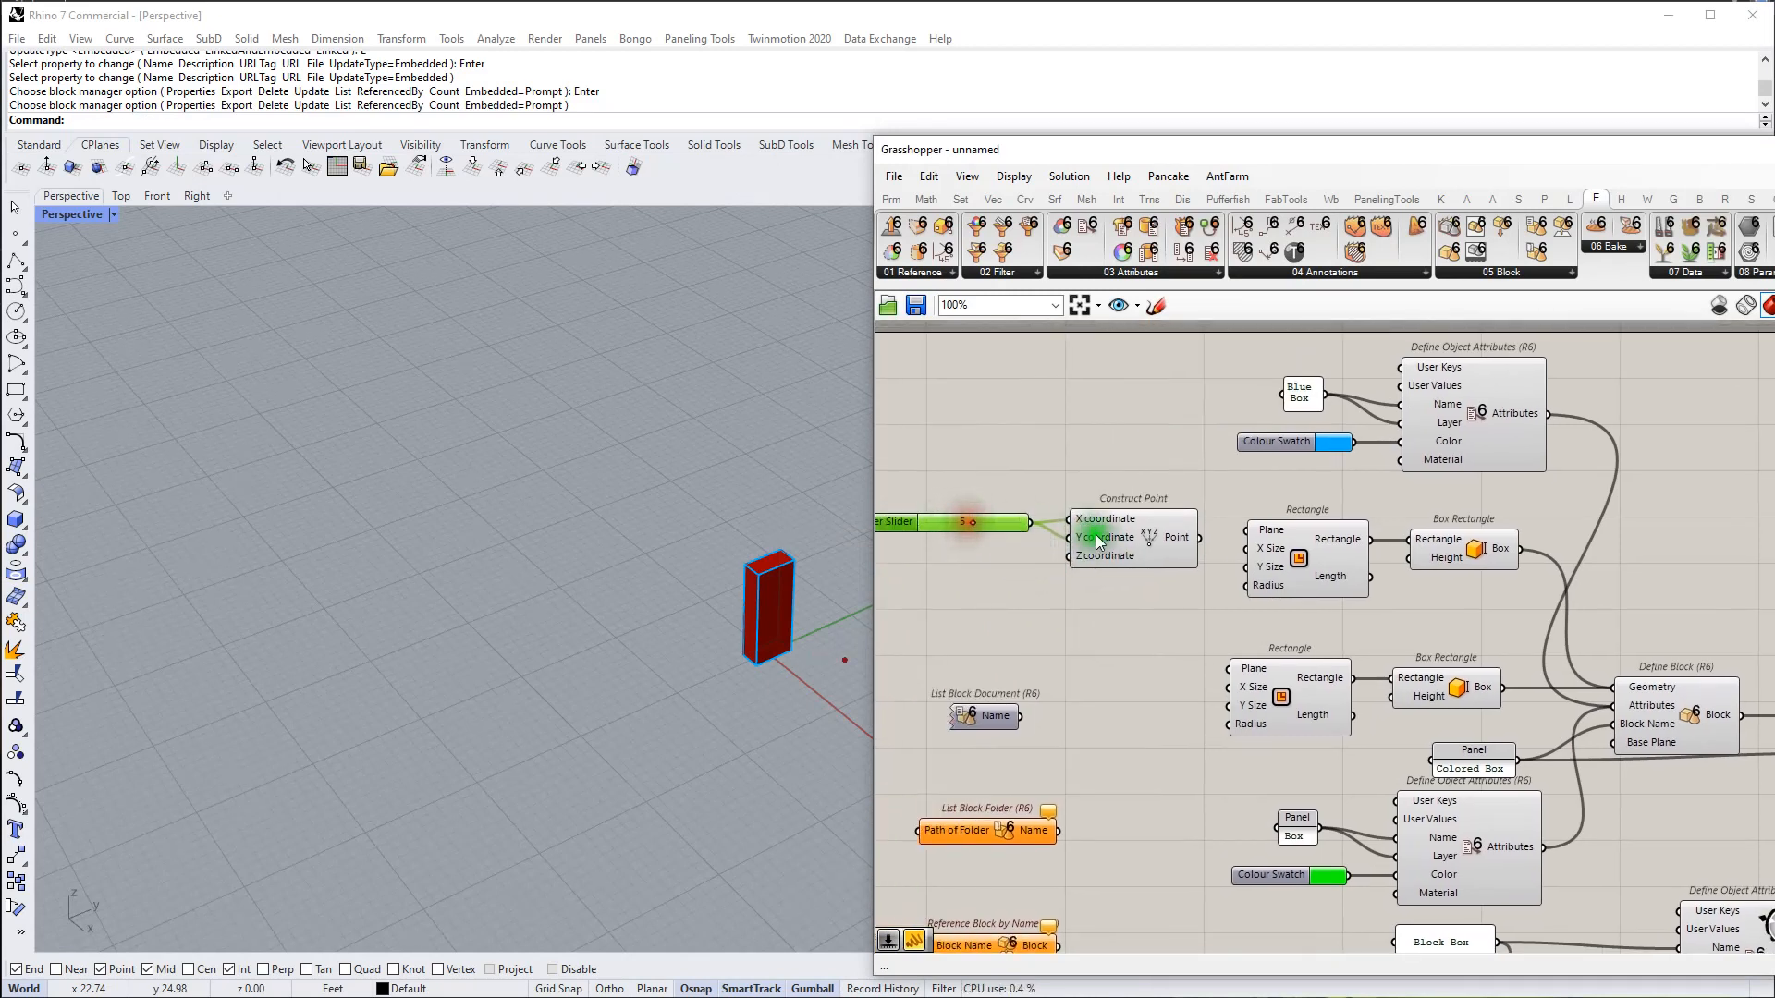
Step: Connect Construct Point's output to the second box's Rectangle Plane input and bake the block with the offset box
left_click_drag(1200, 537, 1248, 529)
right_click_drag(1294, 578, 1063, 546)
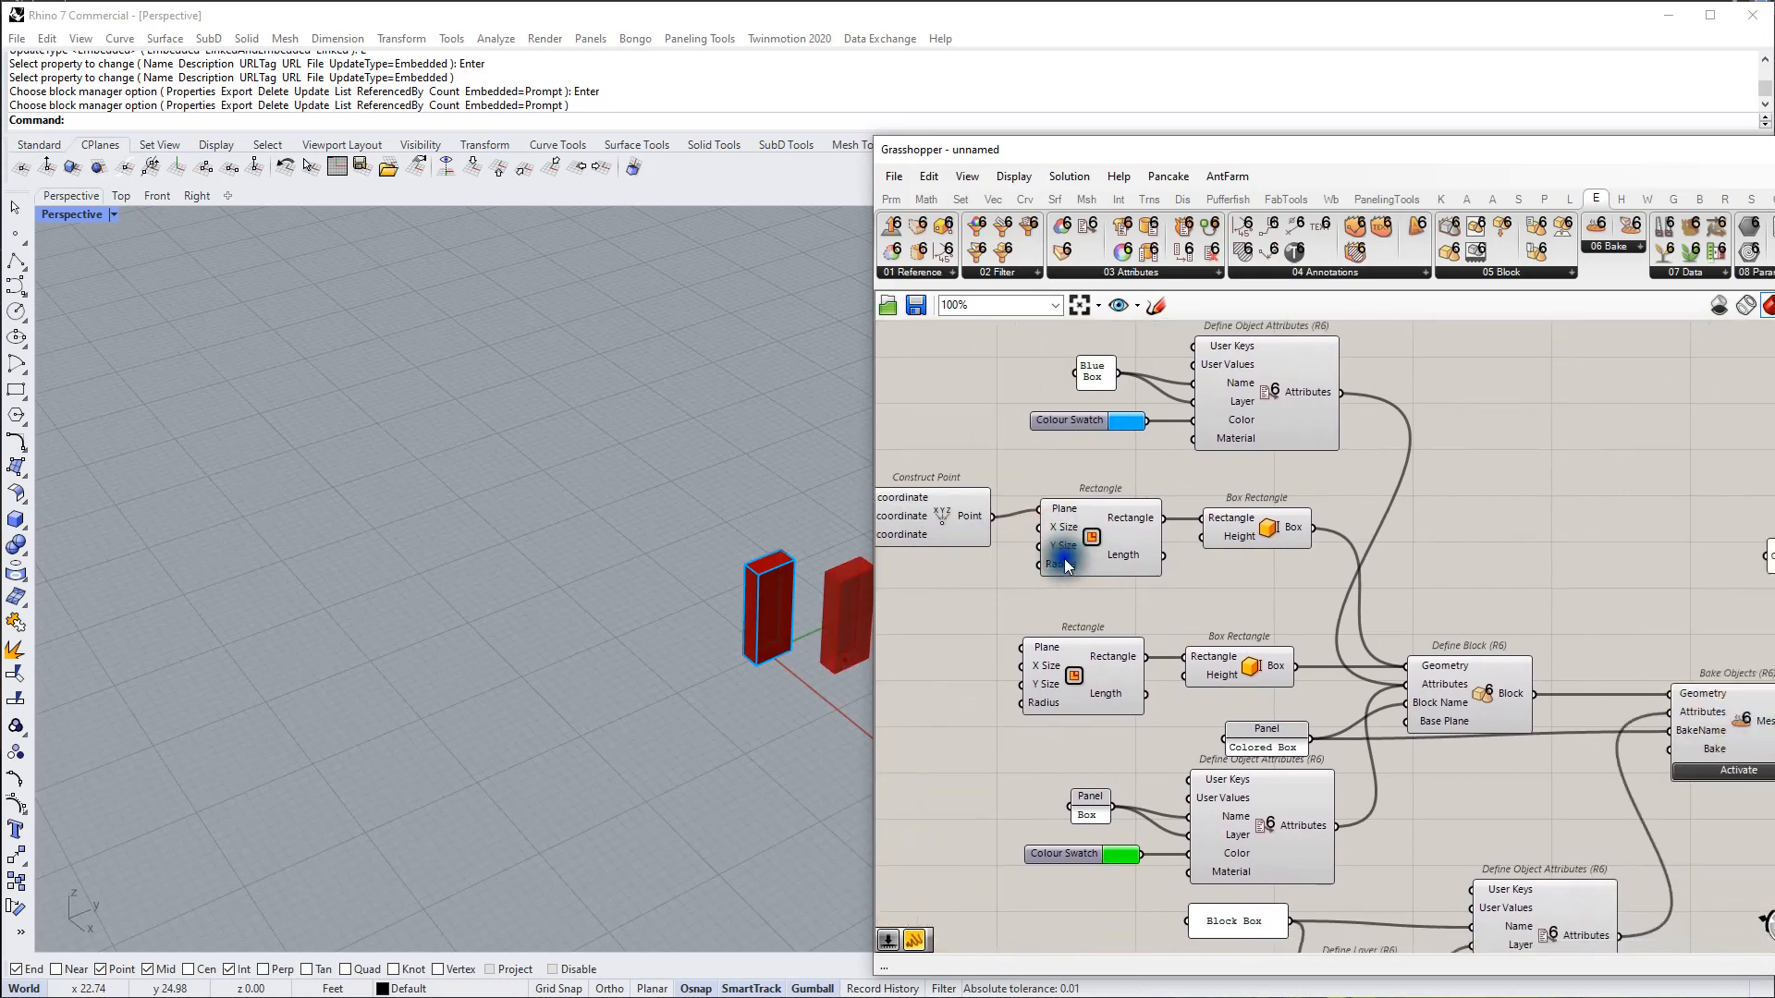
right_click_drag(1525, 653, 1396, 587)
left_click(1577, 696)
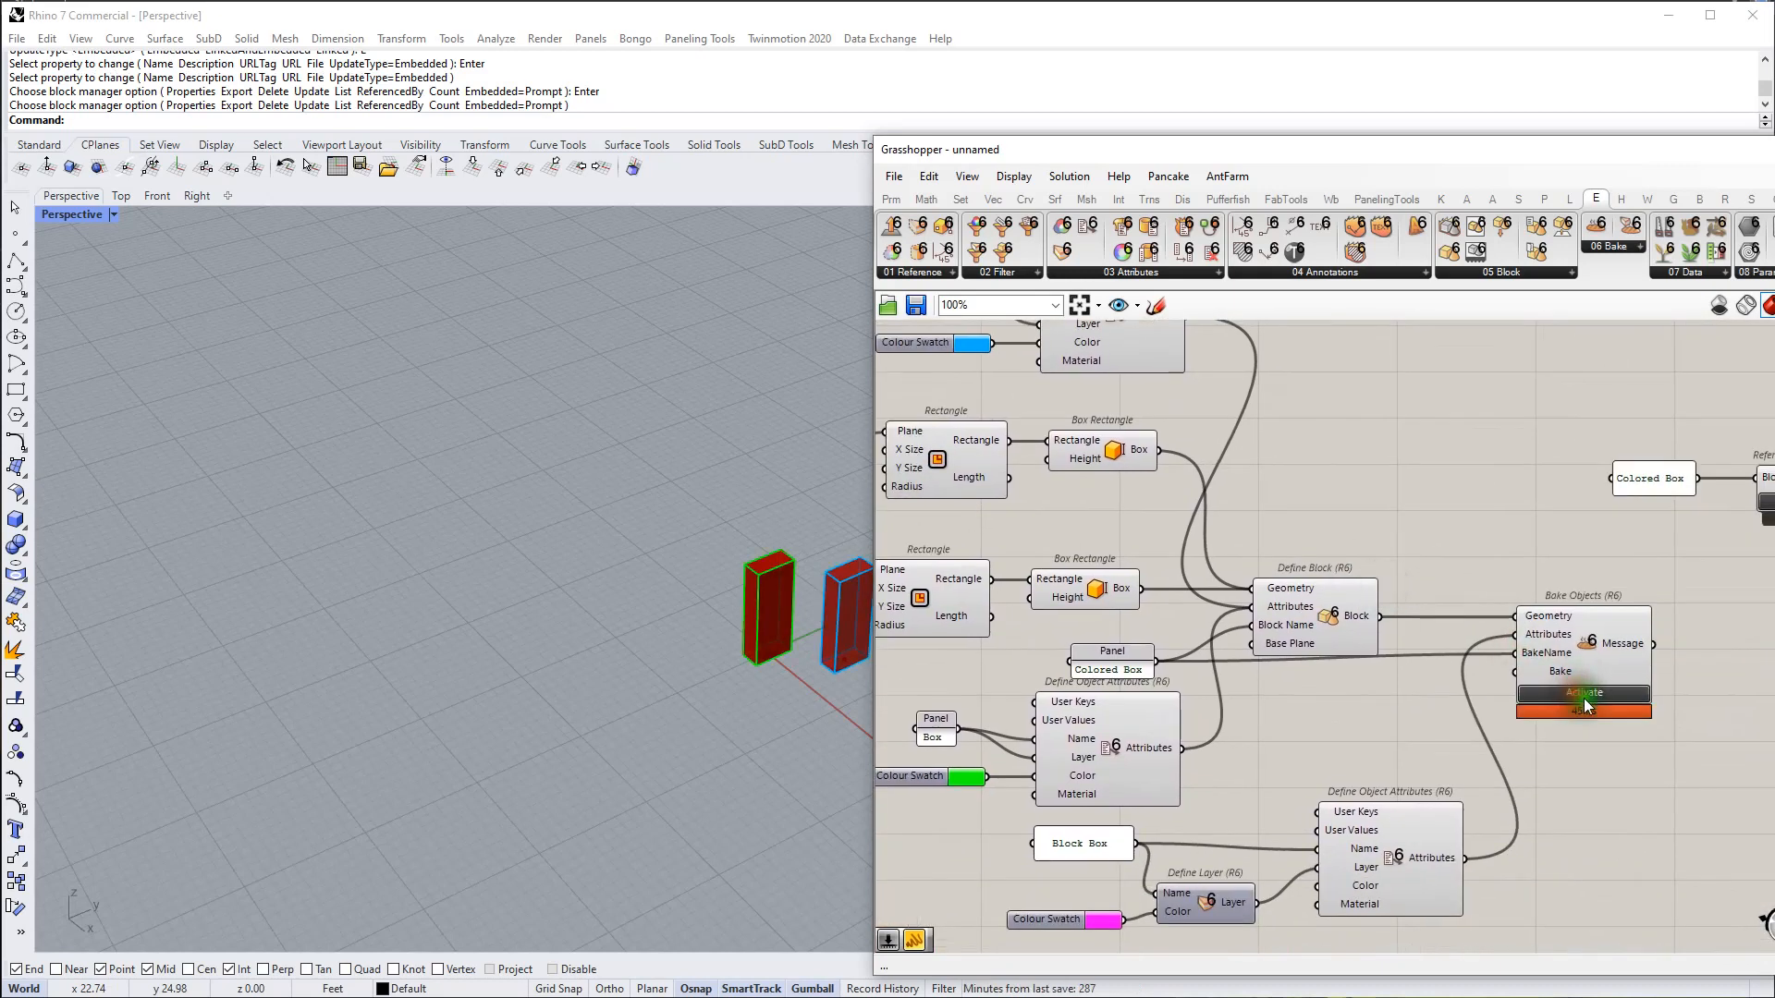
Step: Inspect the baked two-box block in the perspective view, selecting it to check that both boxes belong to it
right_click_drag(612, 730, 773, 669)
left_click(712, 608)
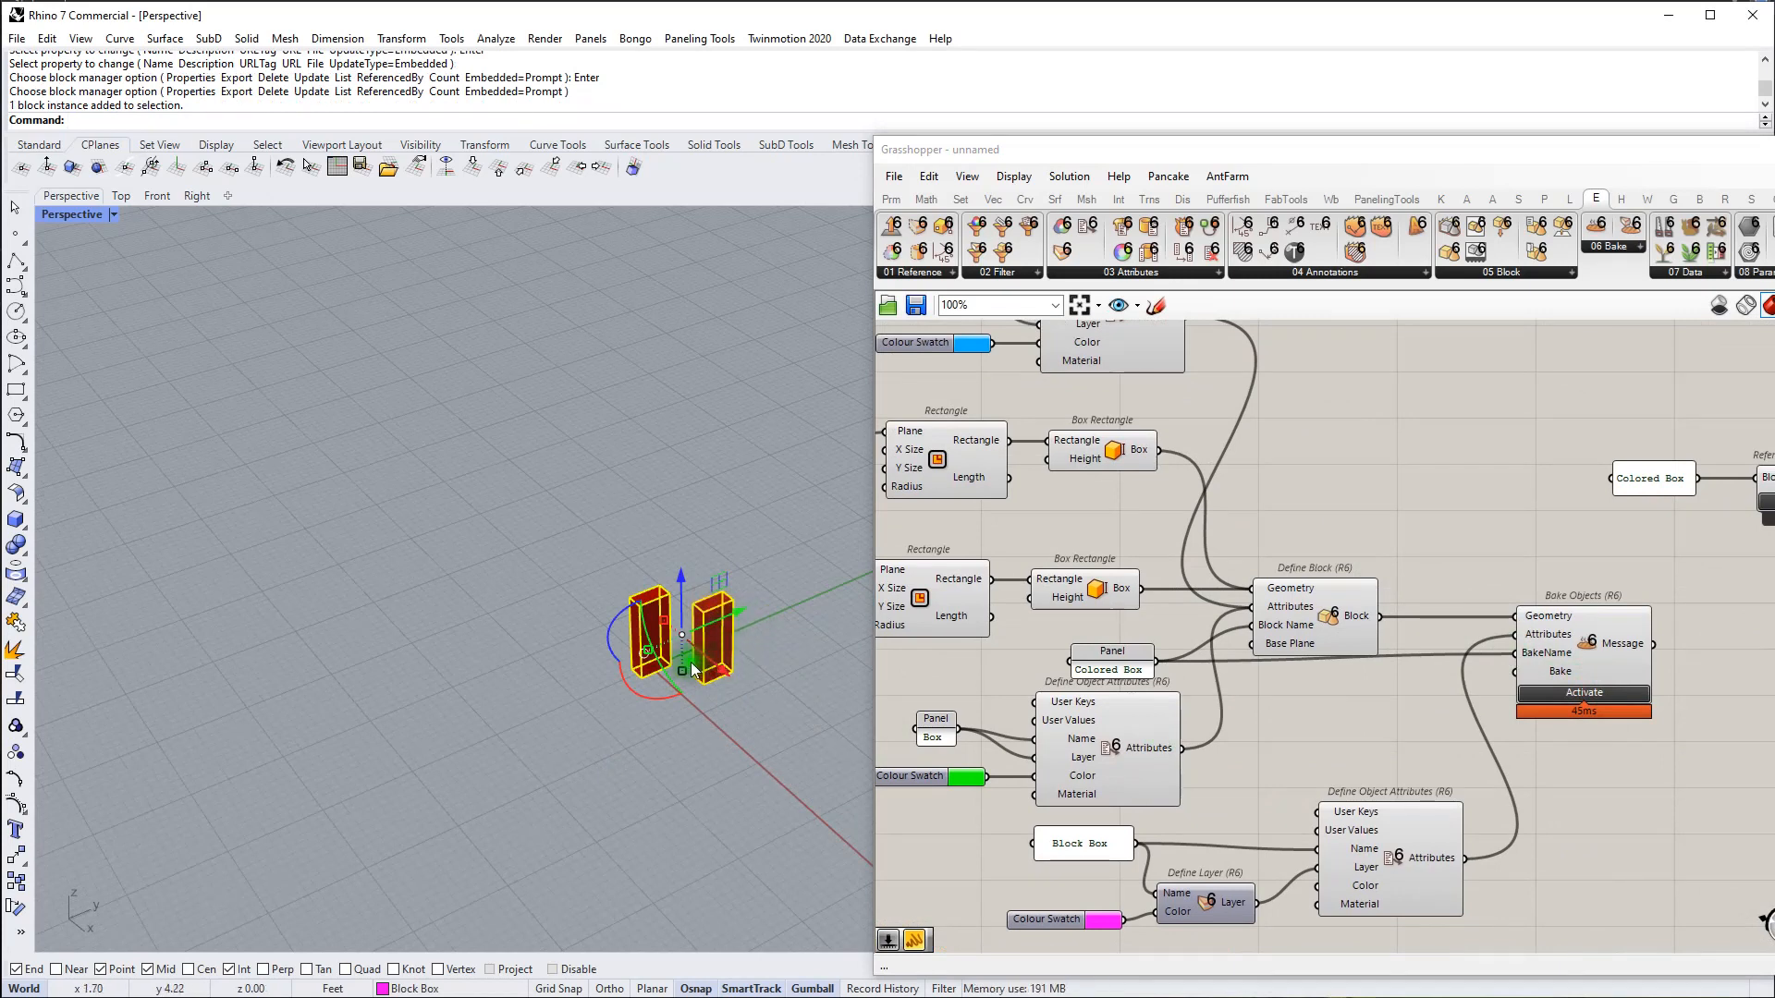
left_click(736, 497)
scroll(713, 612, "up", 3)
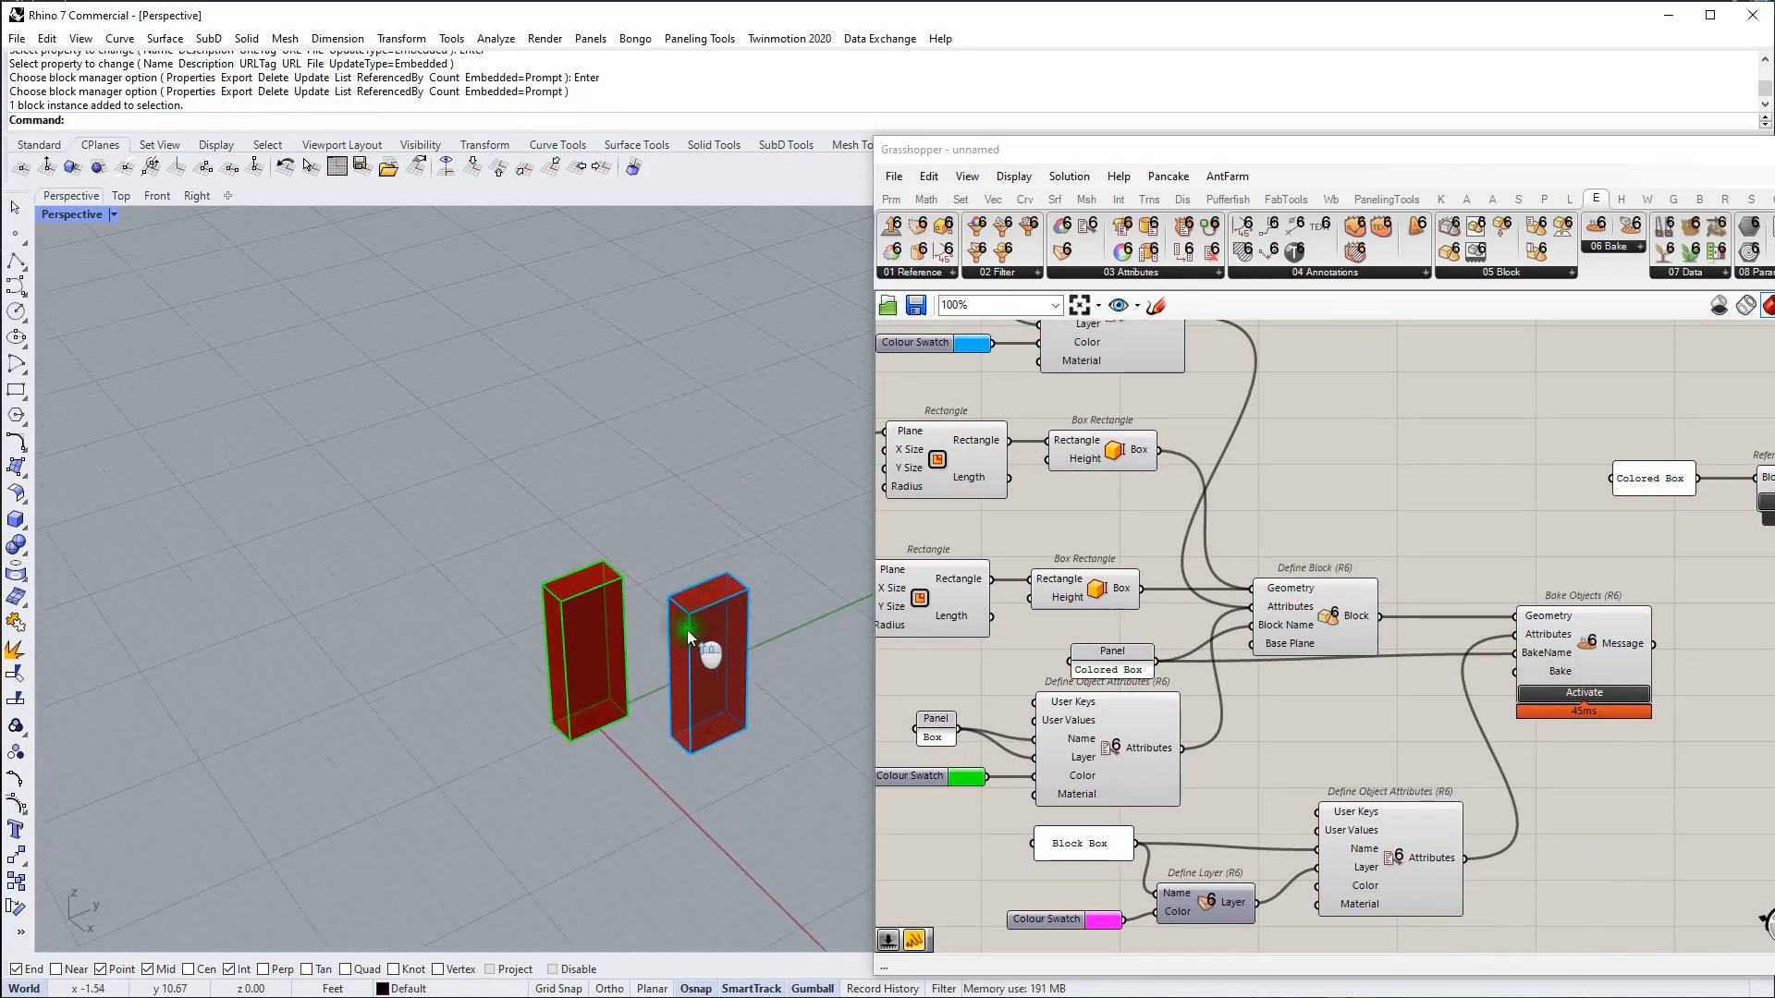
Step: Reposition the Grasshopper window so that its whole canvas is visible on screen
left_click(1377, 563)
scroll(1368, 554, "down", 2)
scroll(1303, 596, "up", 2)
scroll(1308, 589, "down", 2)
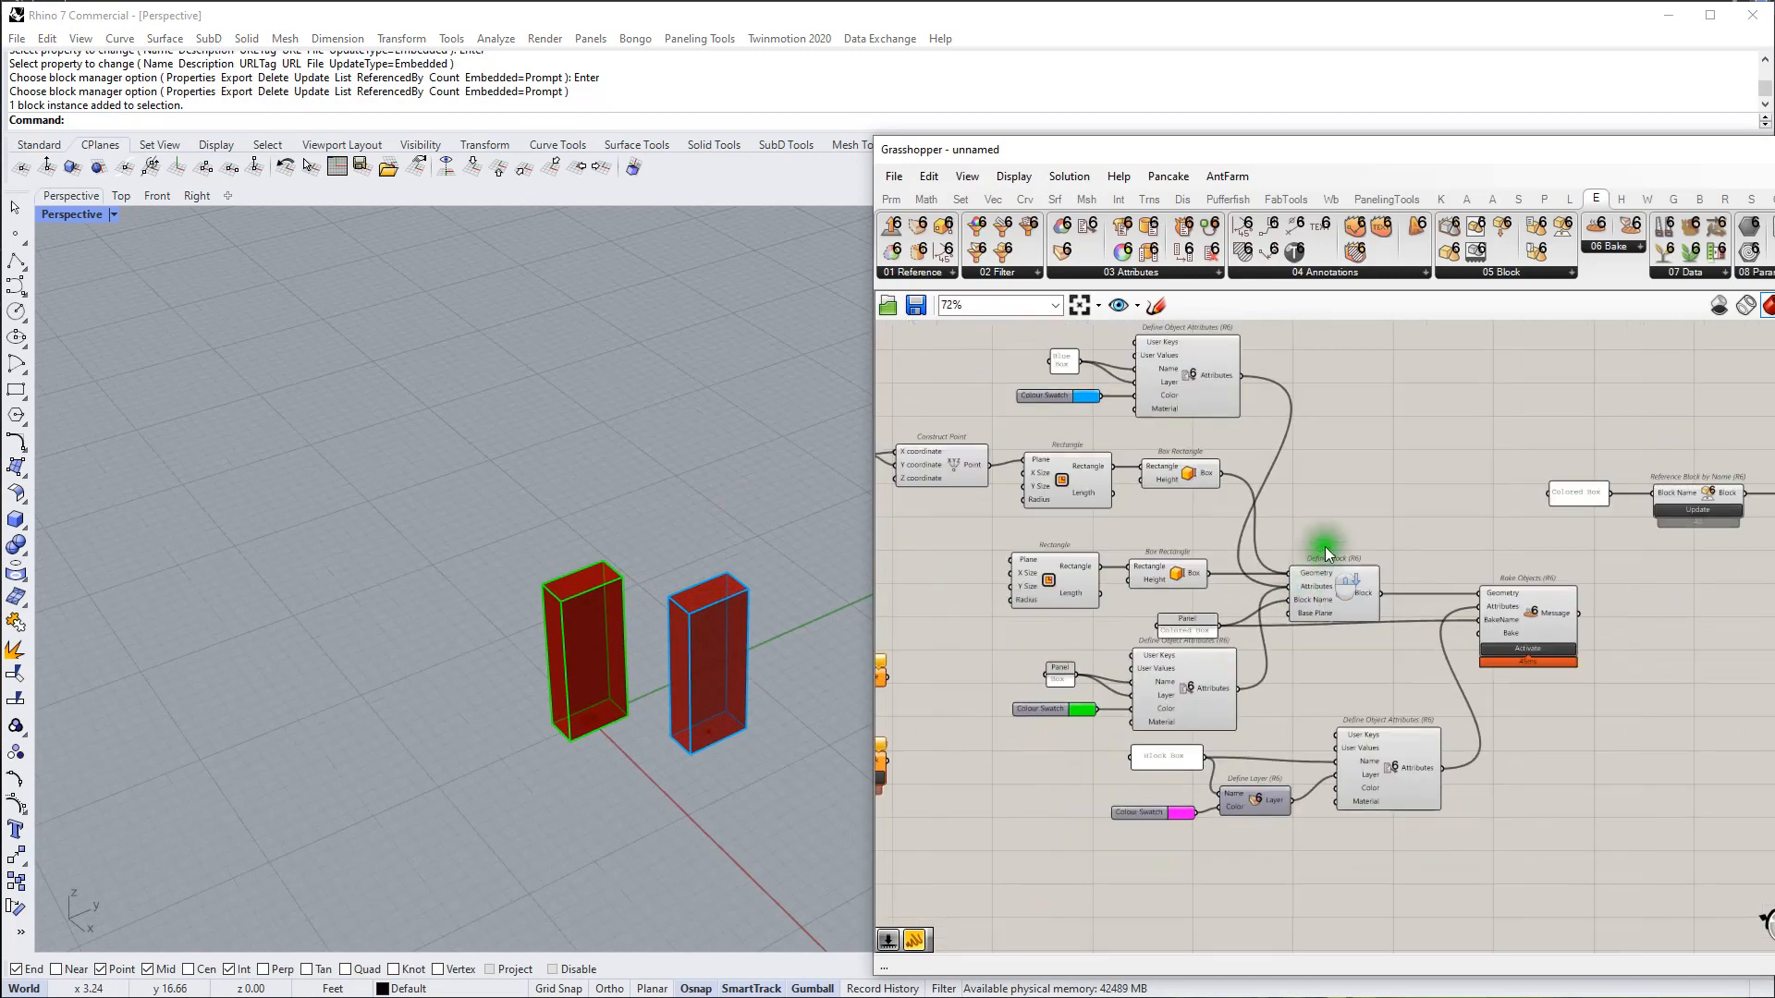
right_click_drag(1355, 647, 1067, 572)
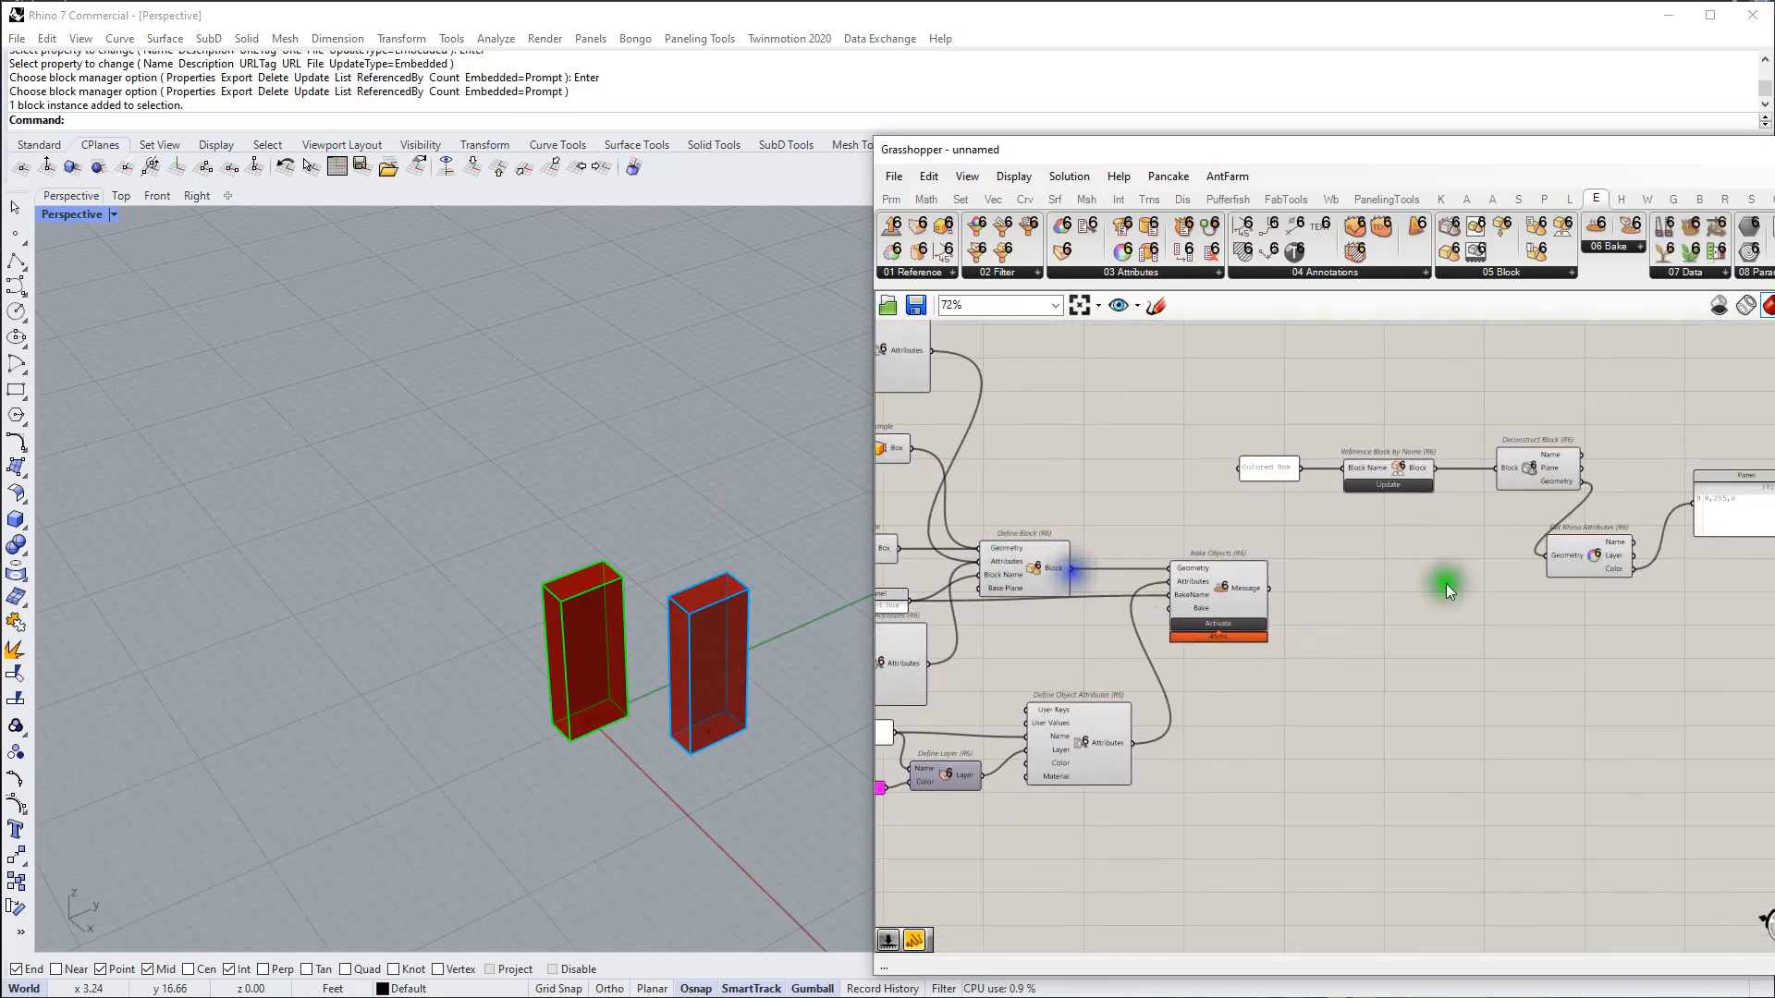
right_click_drag(1422, 586, 1248, 611)
left_click_drag(1638, 157, 1314, 138)
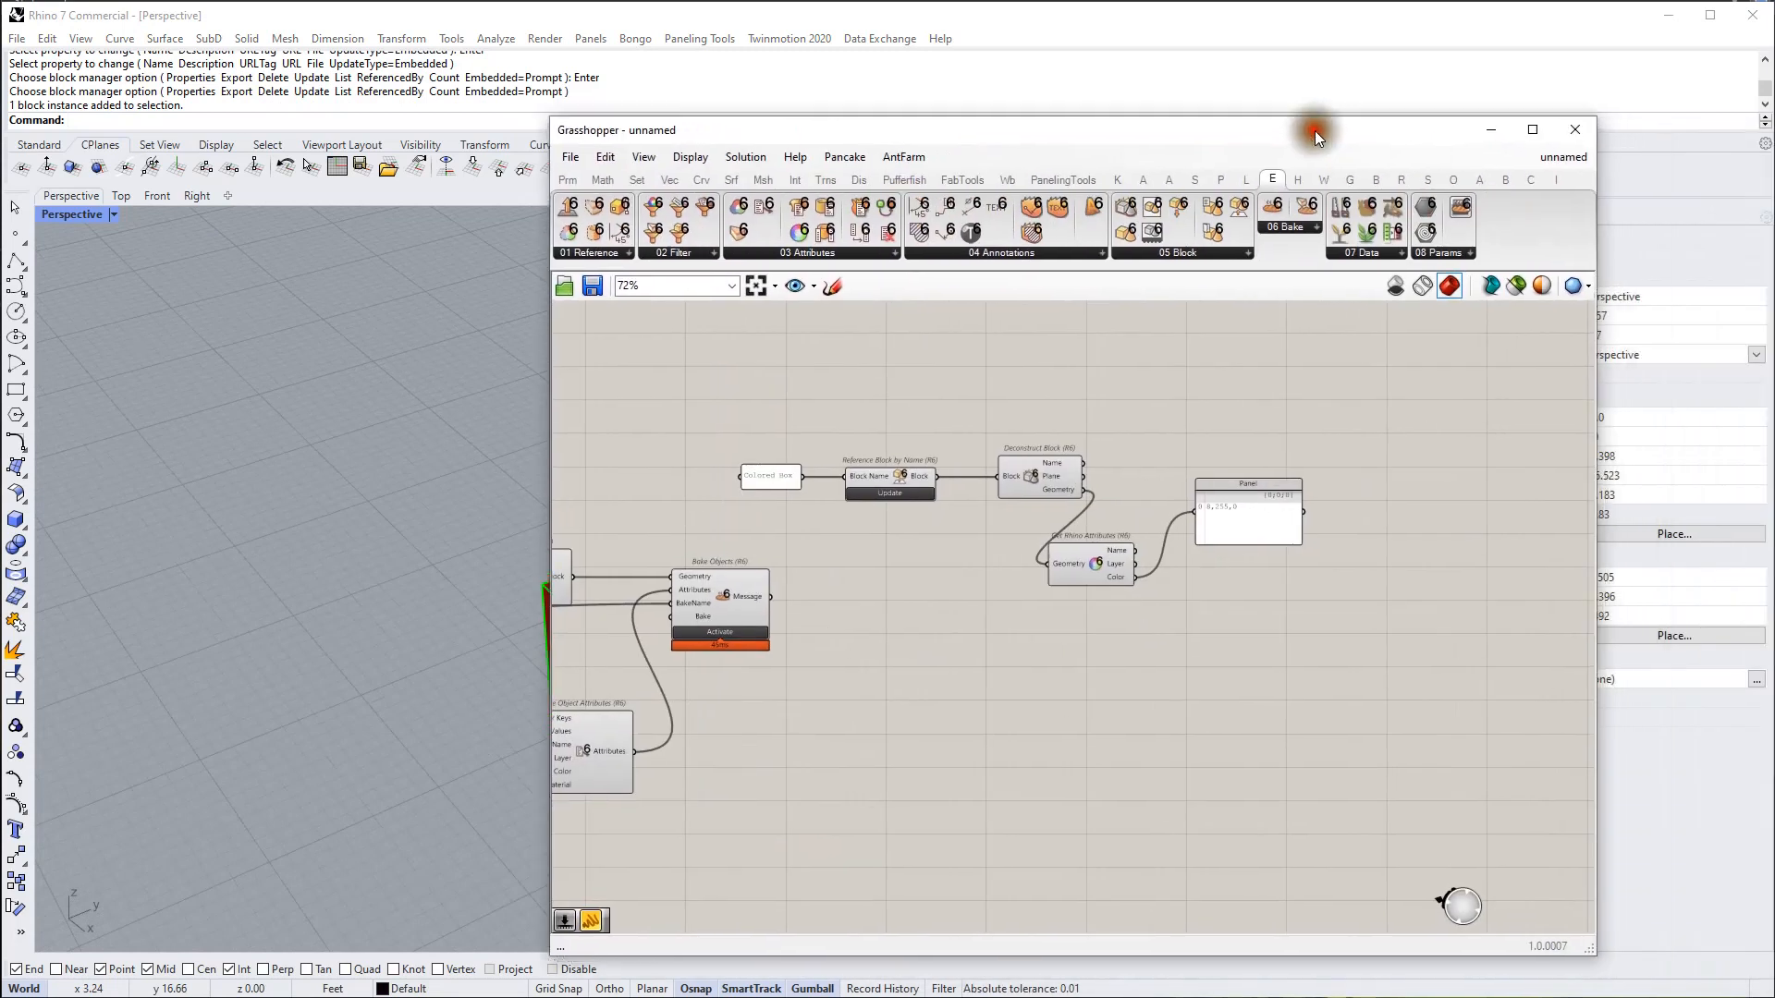
Step: Connect List Block Document's Name output to a new panel and to the Block Name input of the spare Reference Block by Name
scroll(1203, 535, "down", 4)
right_click_drag(881, 550, 1361, 566)
scroll(1101, 667, "up", 4)
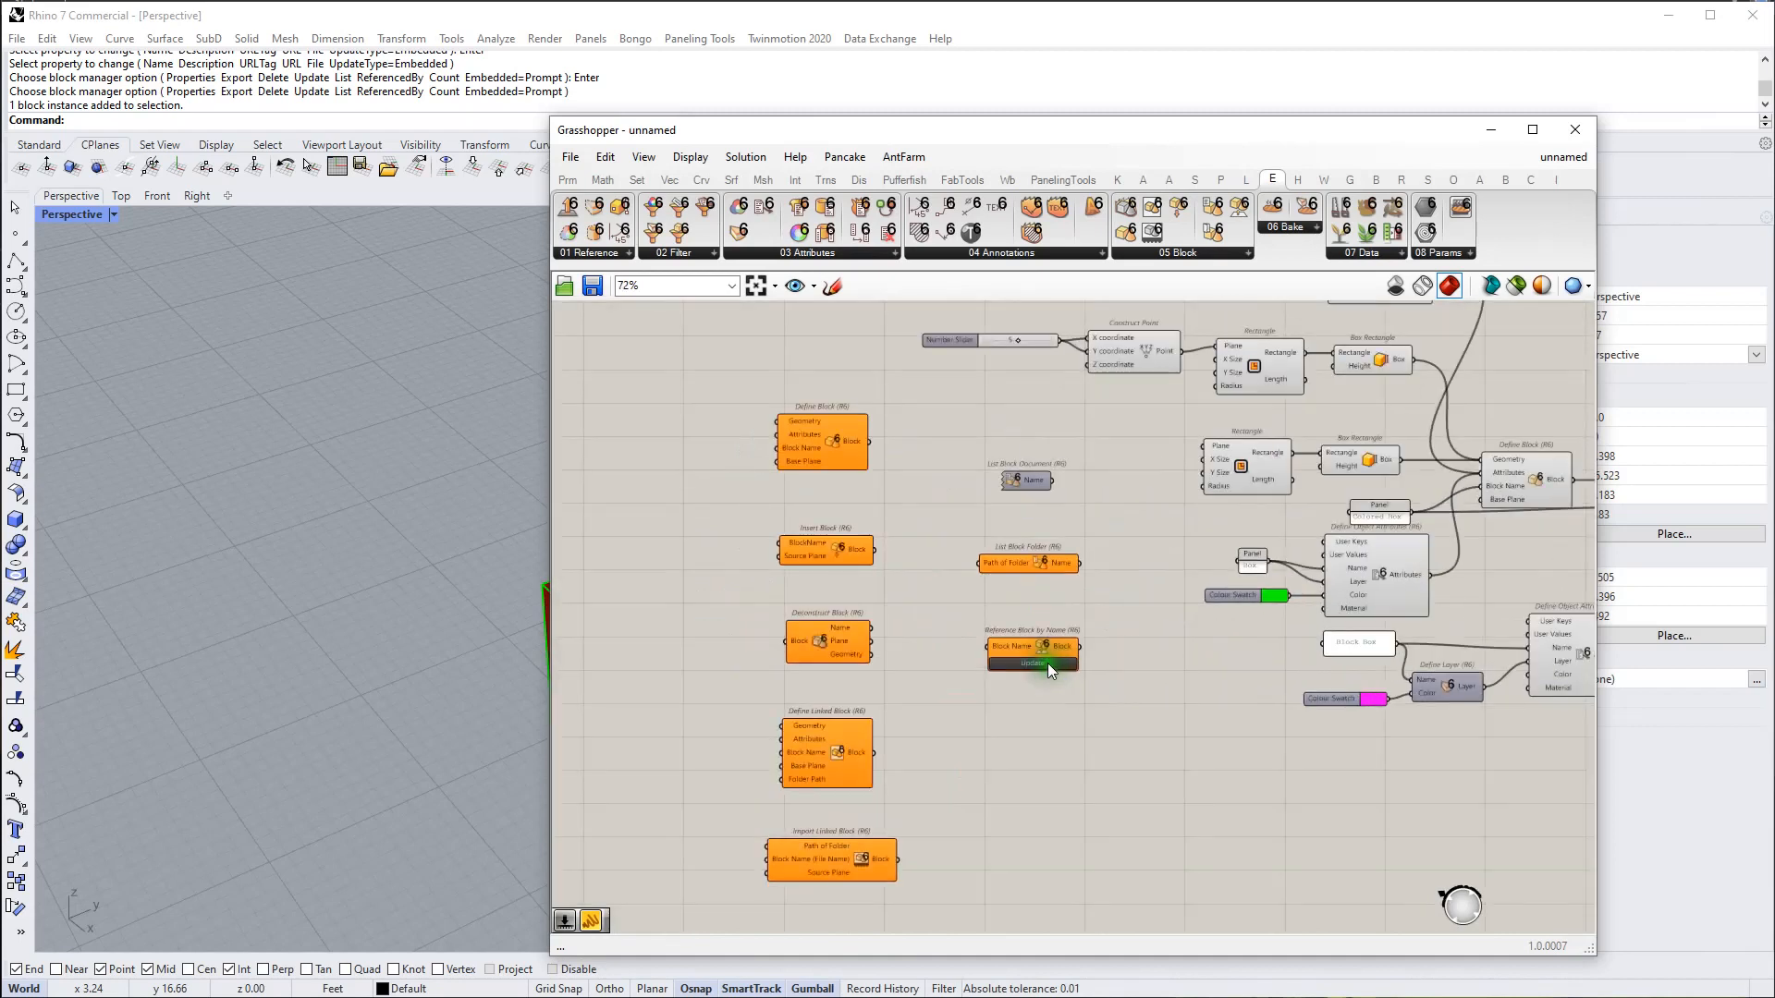
right_click_drag(1046, 663, 974, 655)
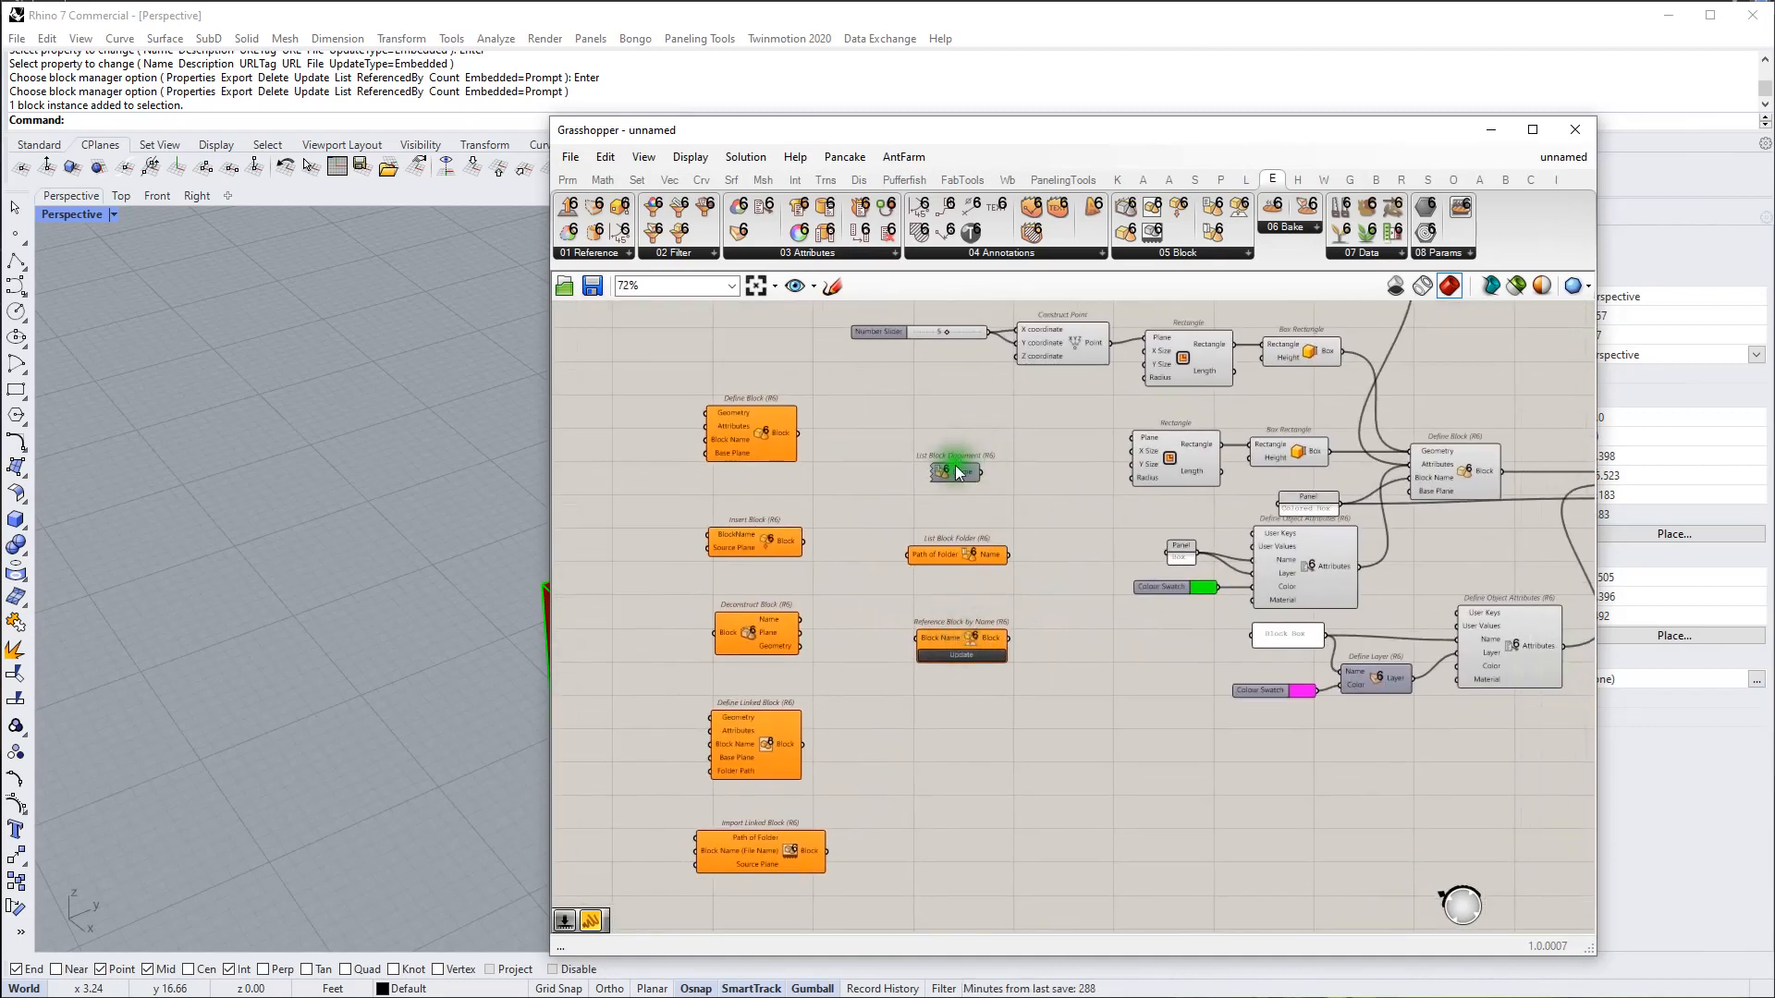
left_click_drag(958, 473, 845, 486)
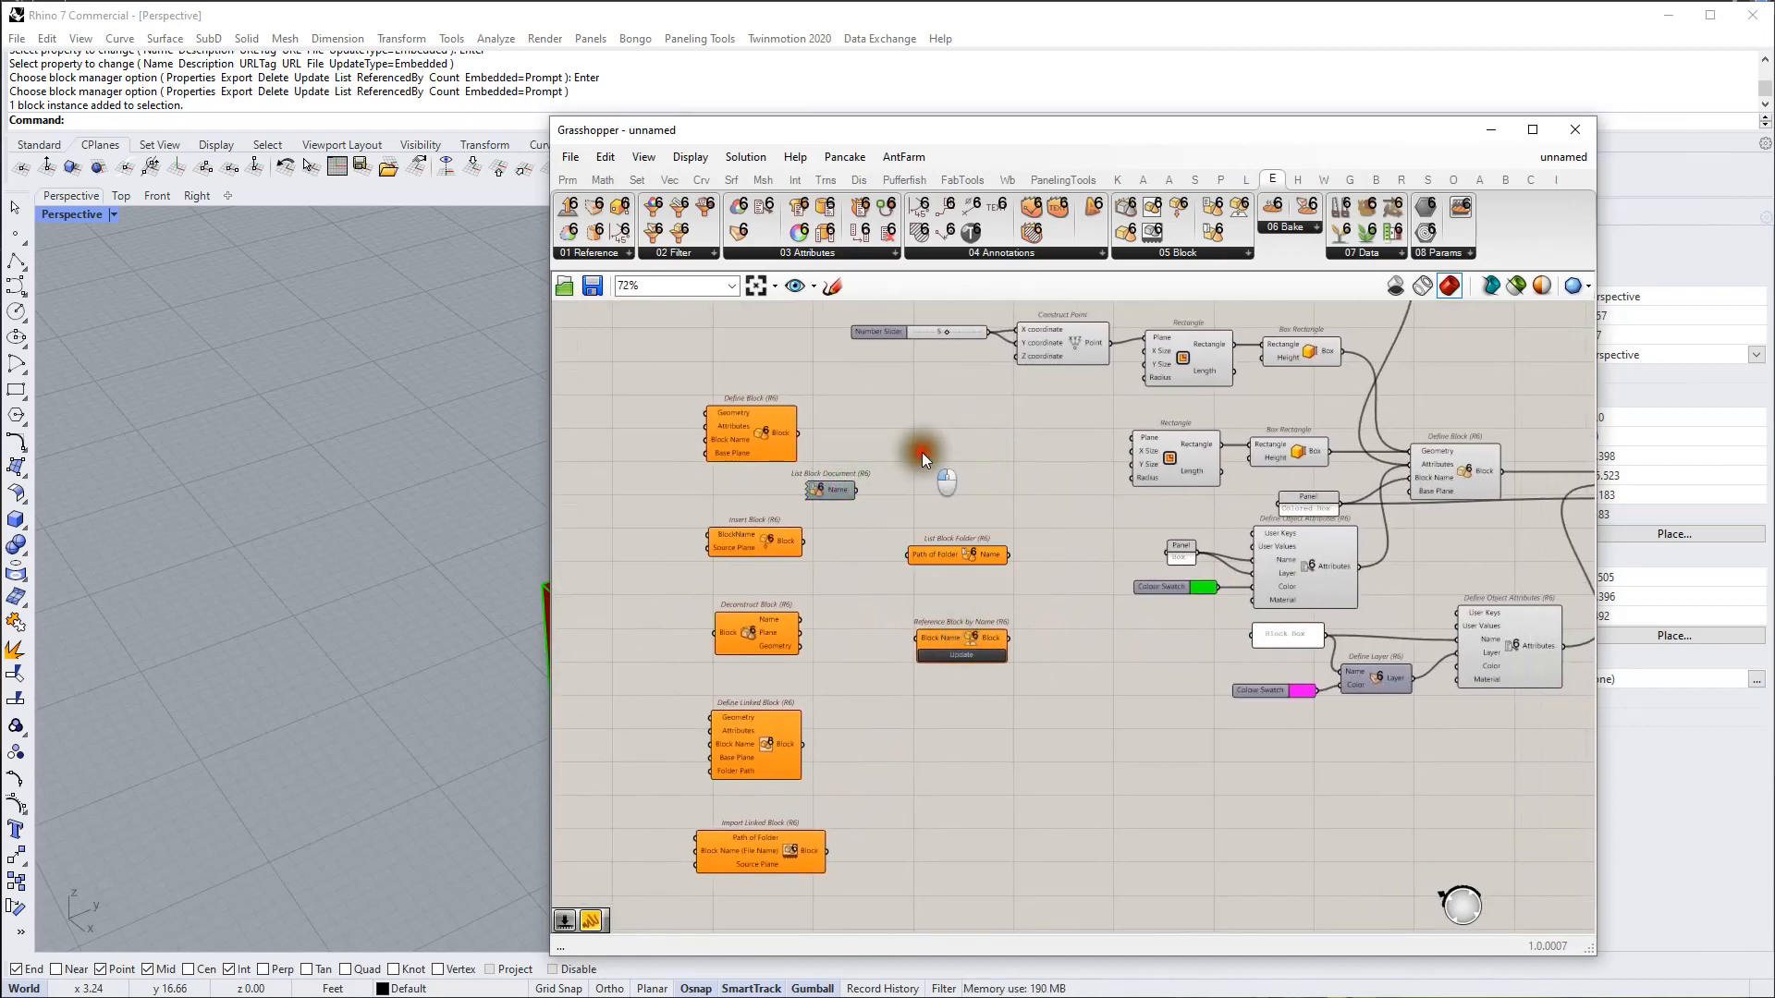
double_click(922, 452)
type("panel")
left_click(886, 495)
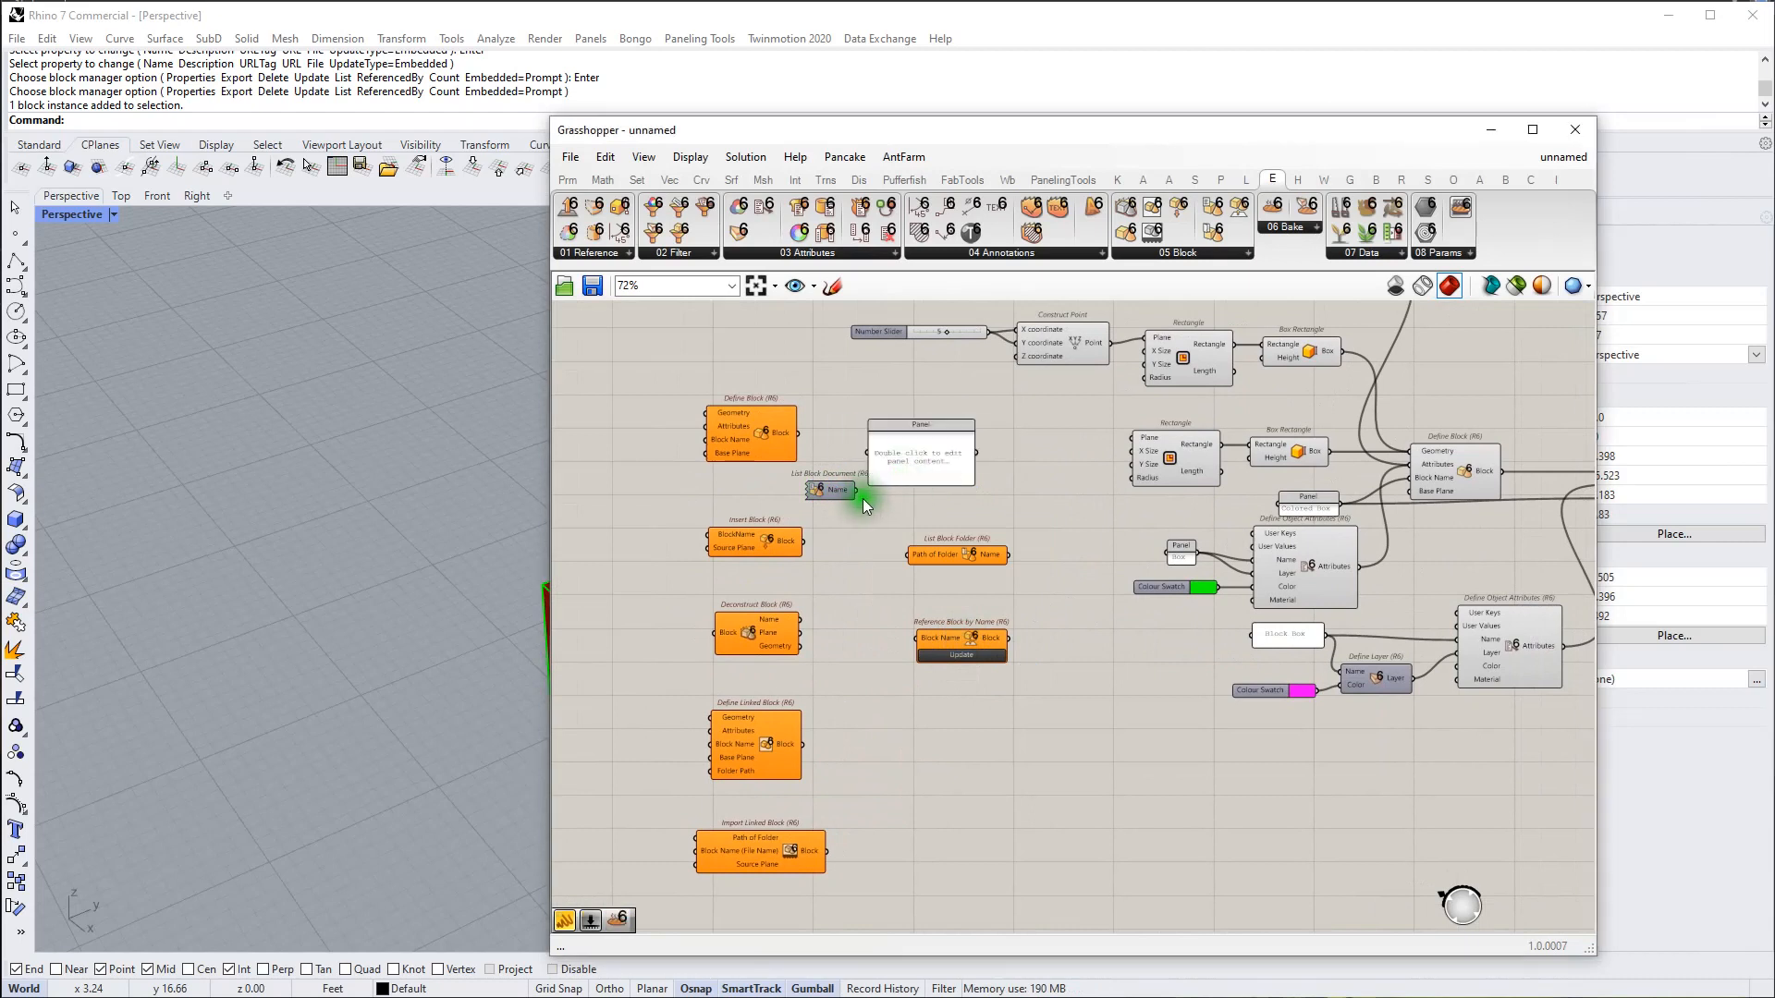
left_click_drag(858, 492, 913, 726)
scroll(906, 499, "up", 3)
left_click(1126, 671)
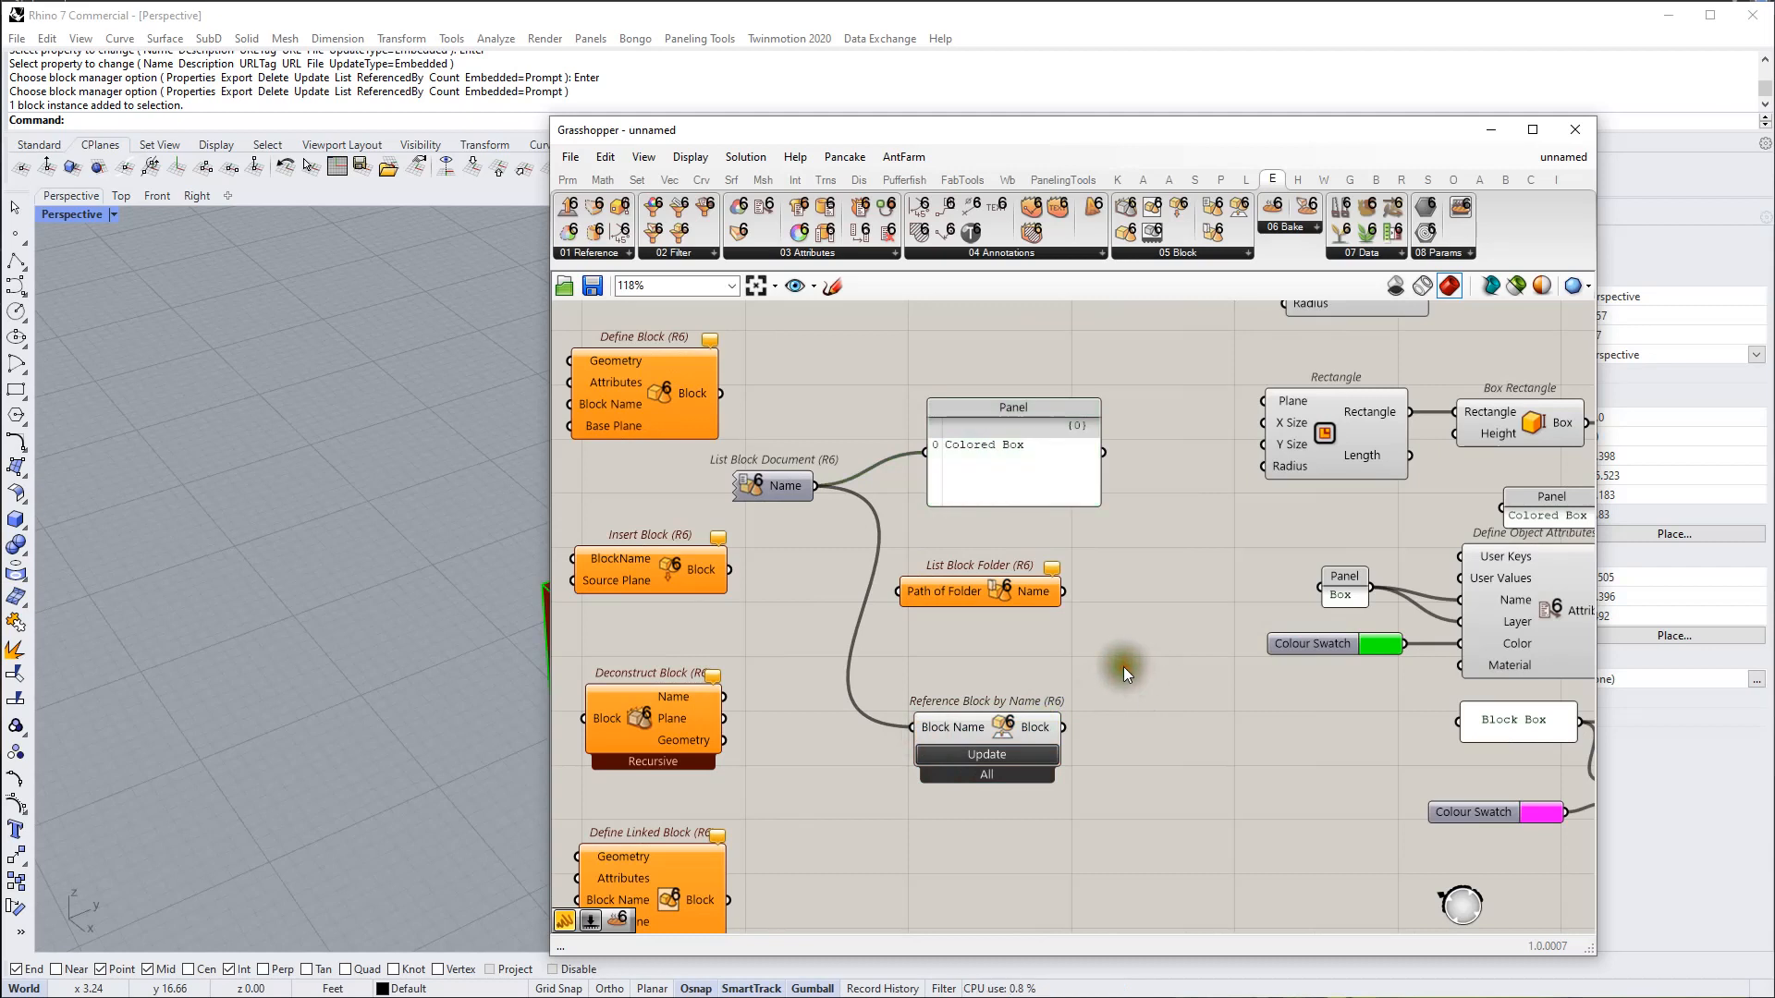
Step: Delete the block-name panel, move List Block Folder higher on the canvas and place List Block Document beside Reference Block by Name
left_click_drag(1024, 471, 1005, 470)
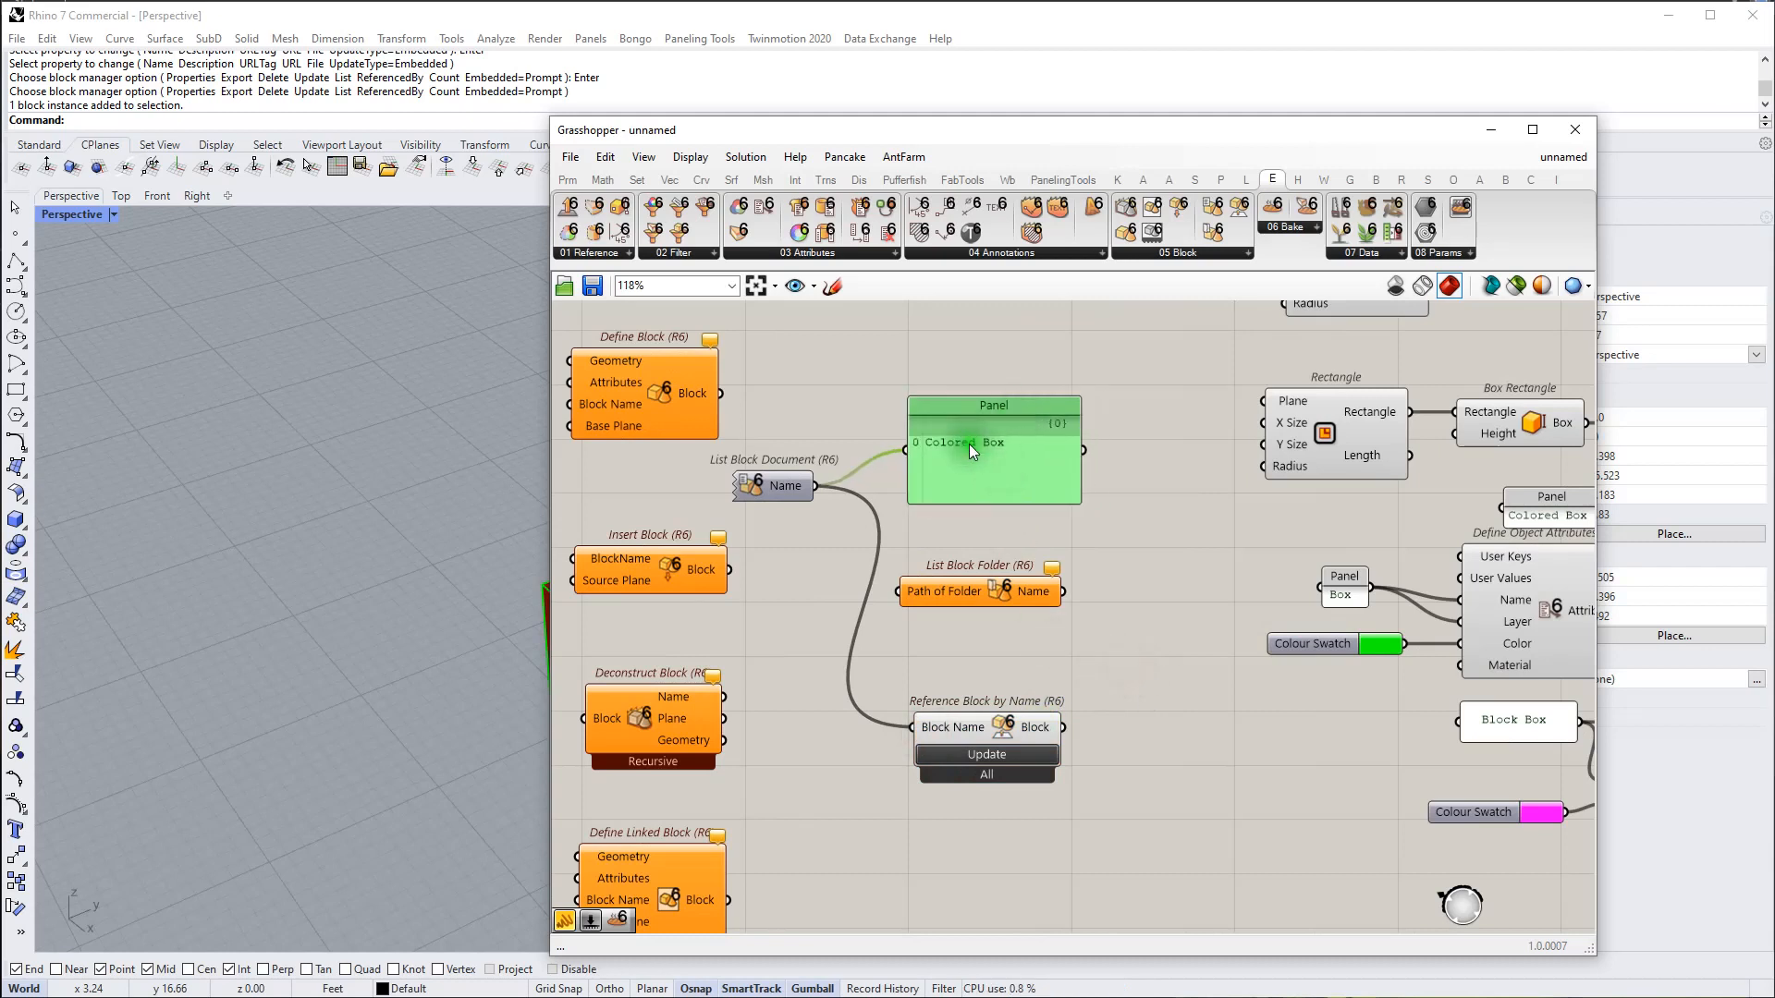
key("Delete")
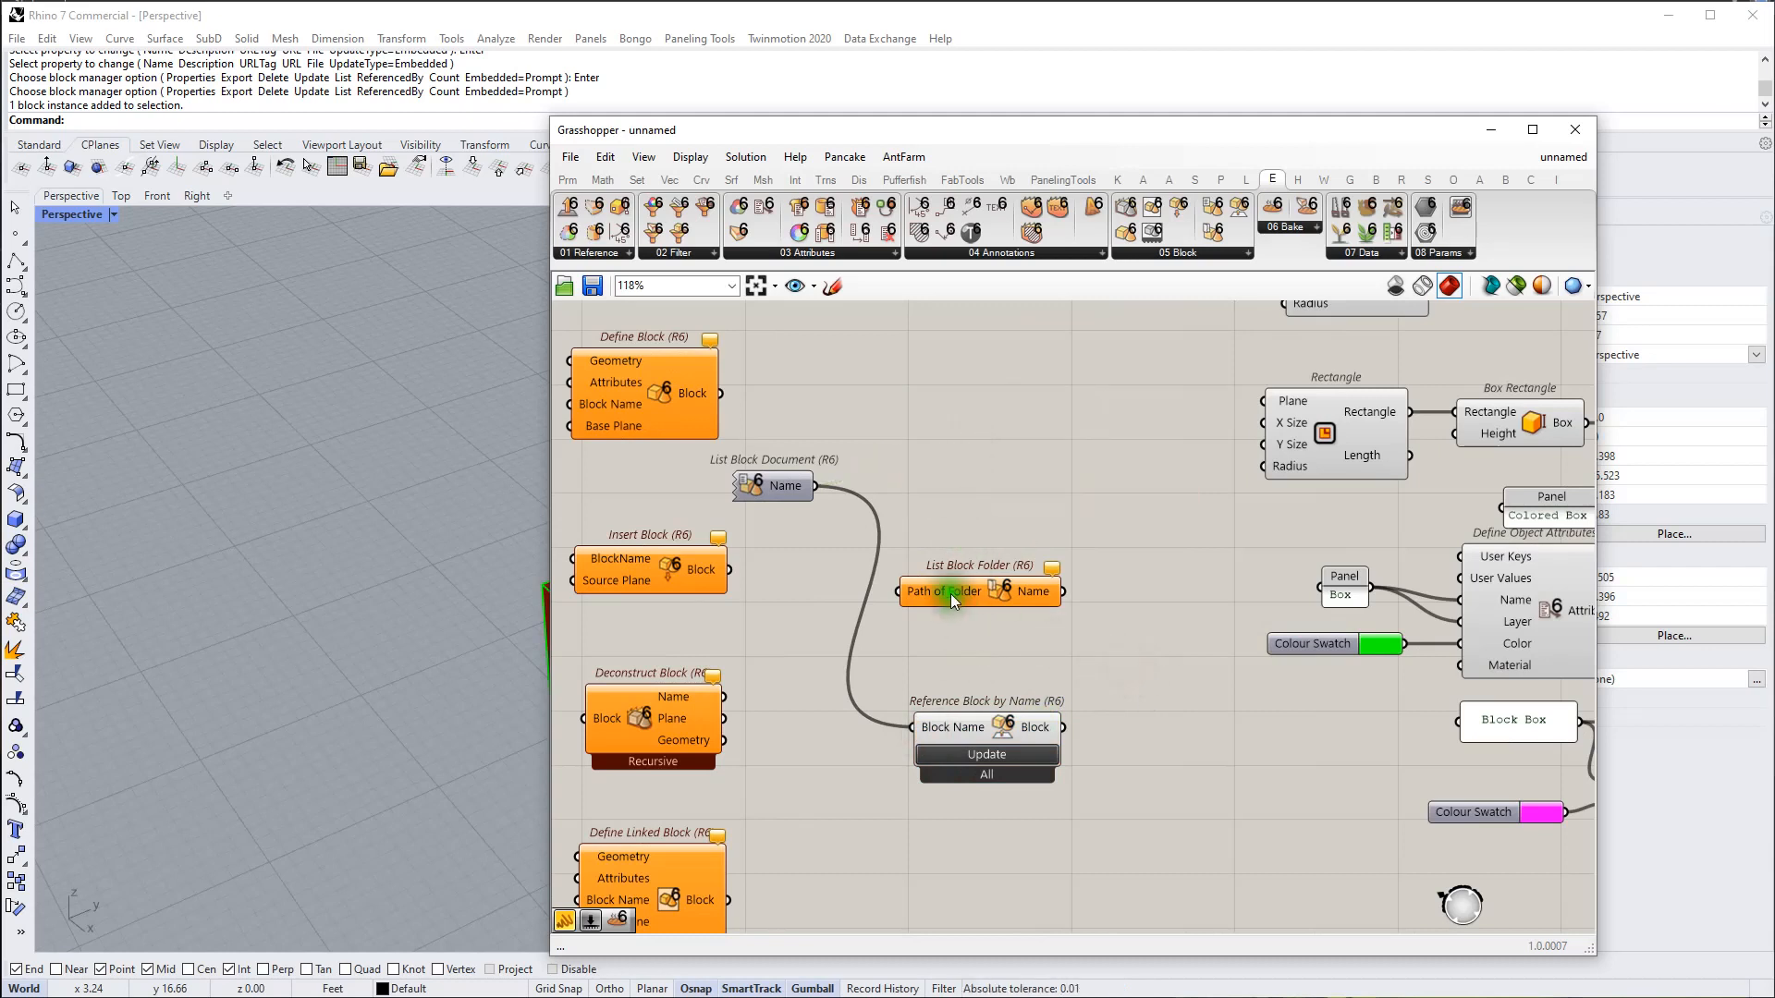
left_click_drag(950, 599, 968, 446)
left_click_drag(786, 490, 830, 736)
left_click(971, 578)
right_click(971, 441)
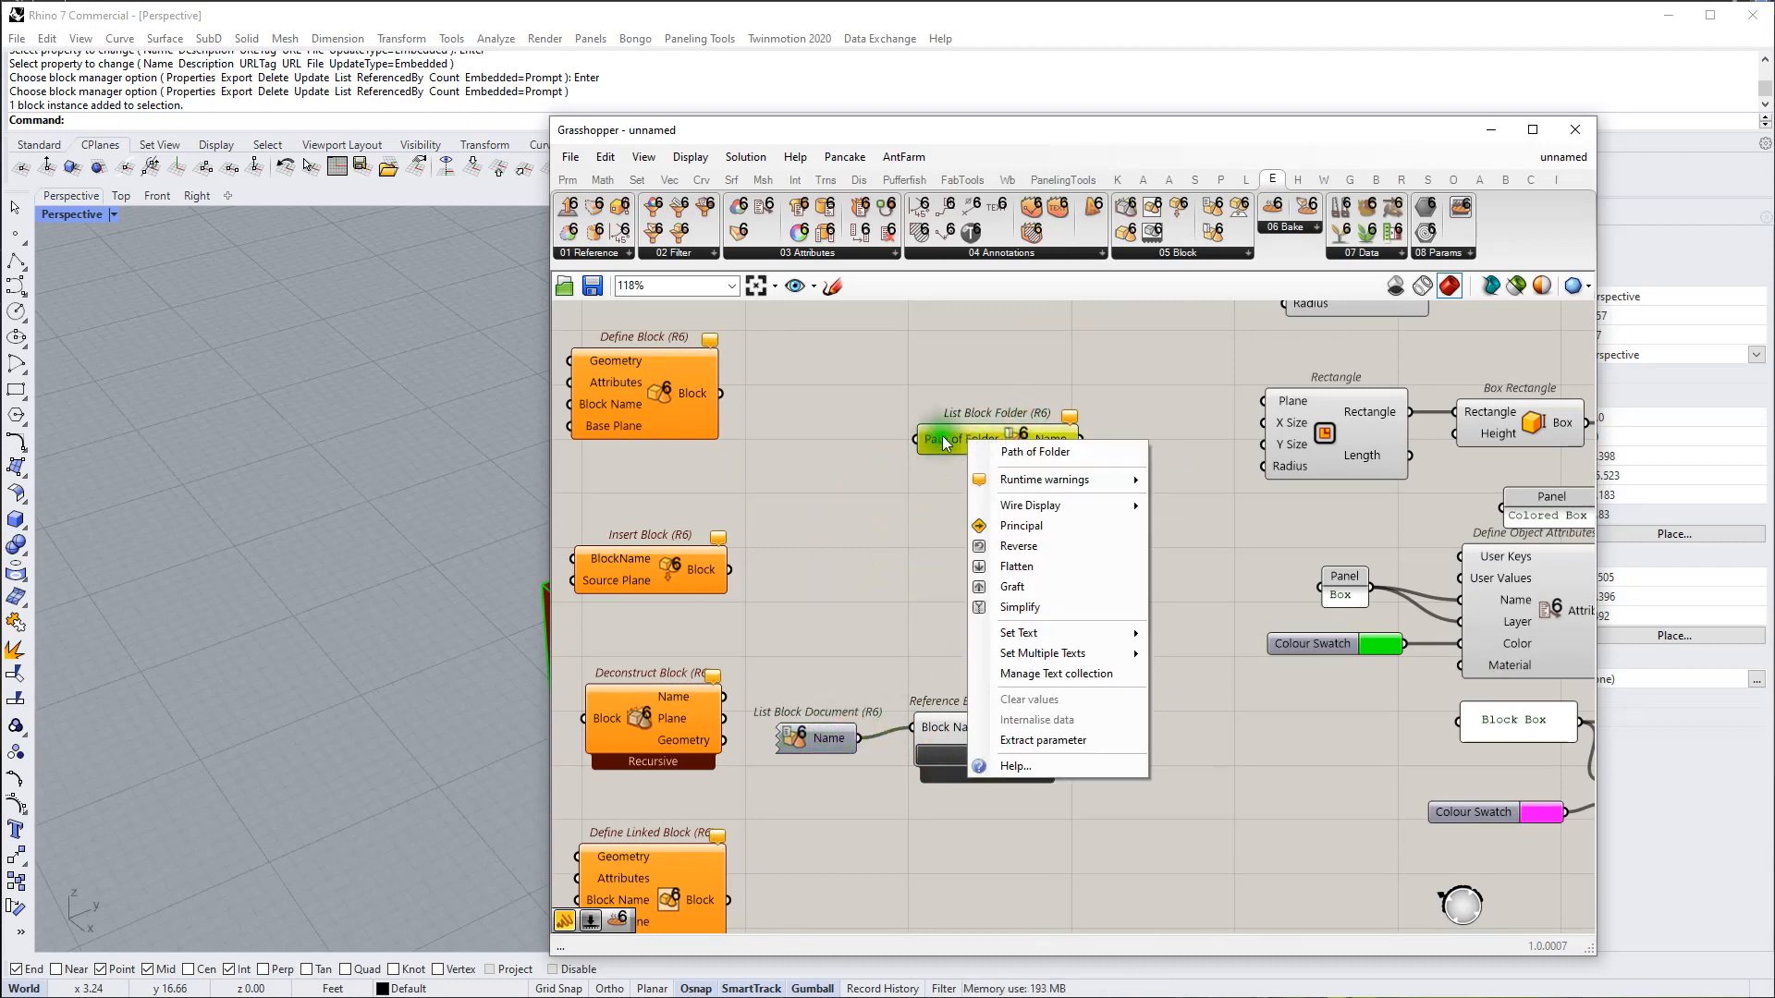
key("Escape")
right_click(1017, 441)
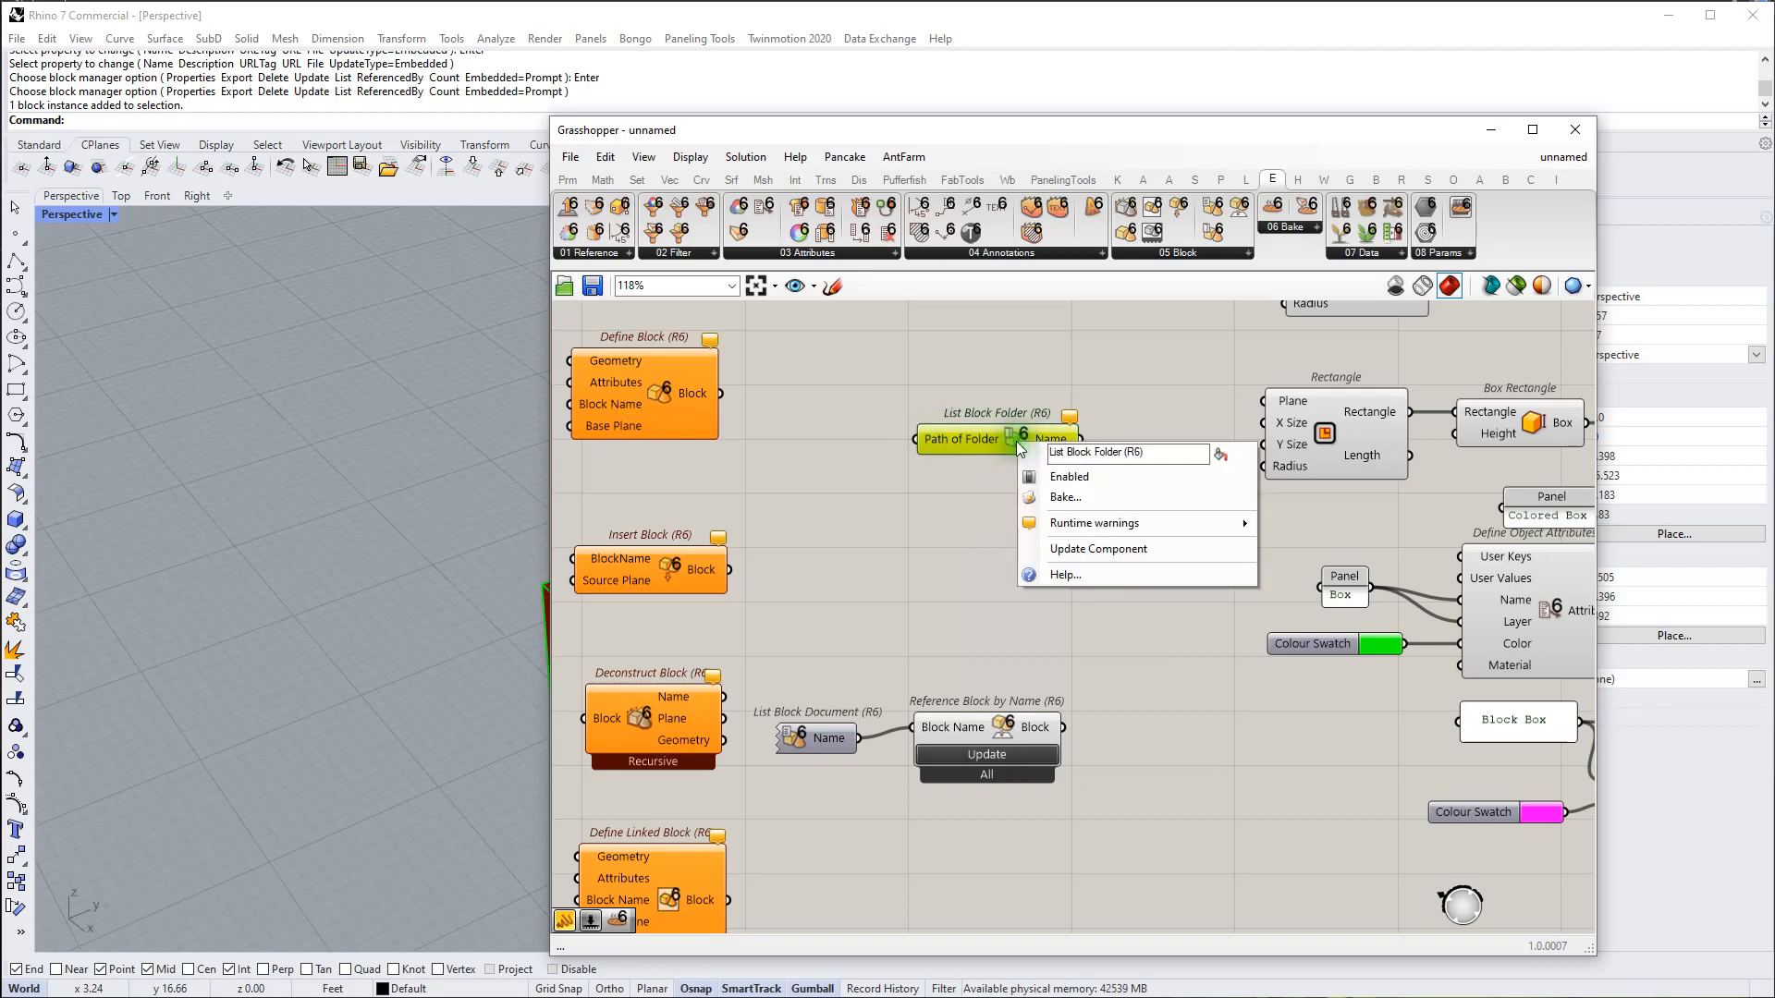
right_click(1057, 441)
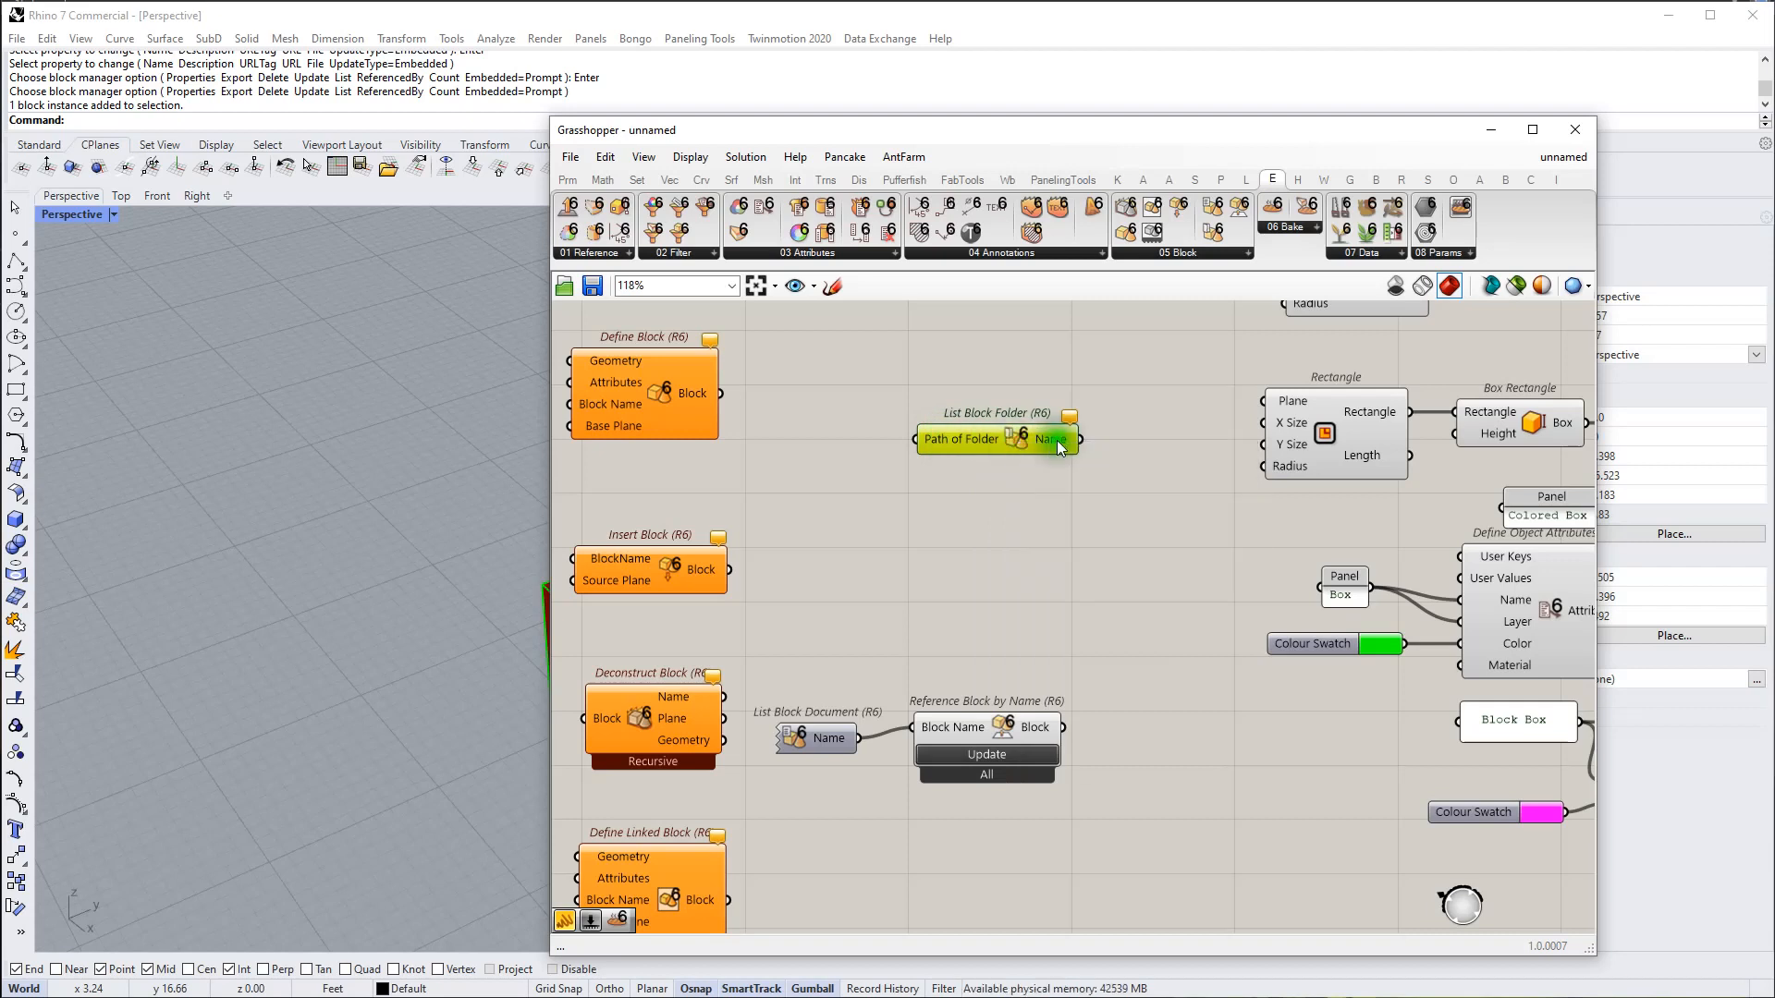
right_click(1013, 439)
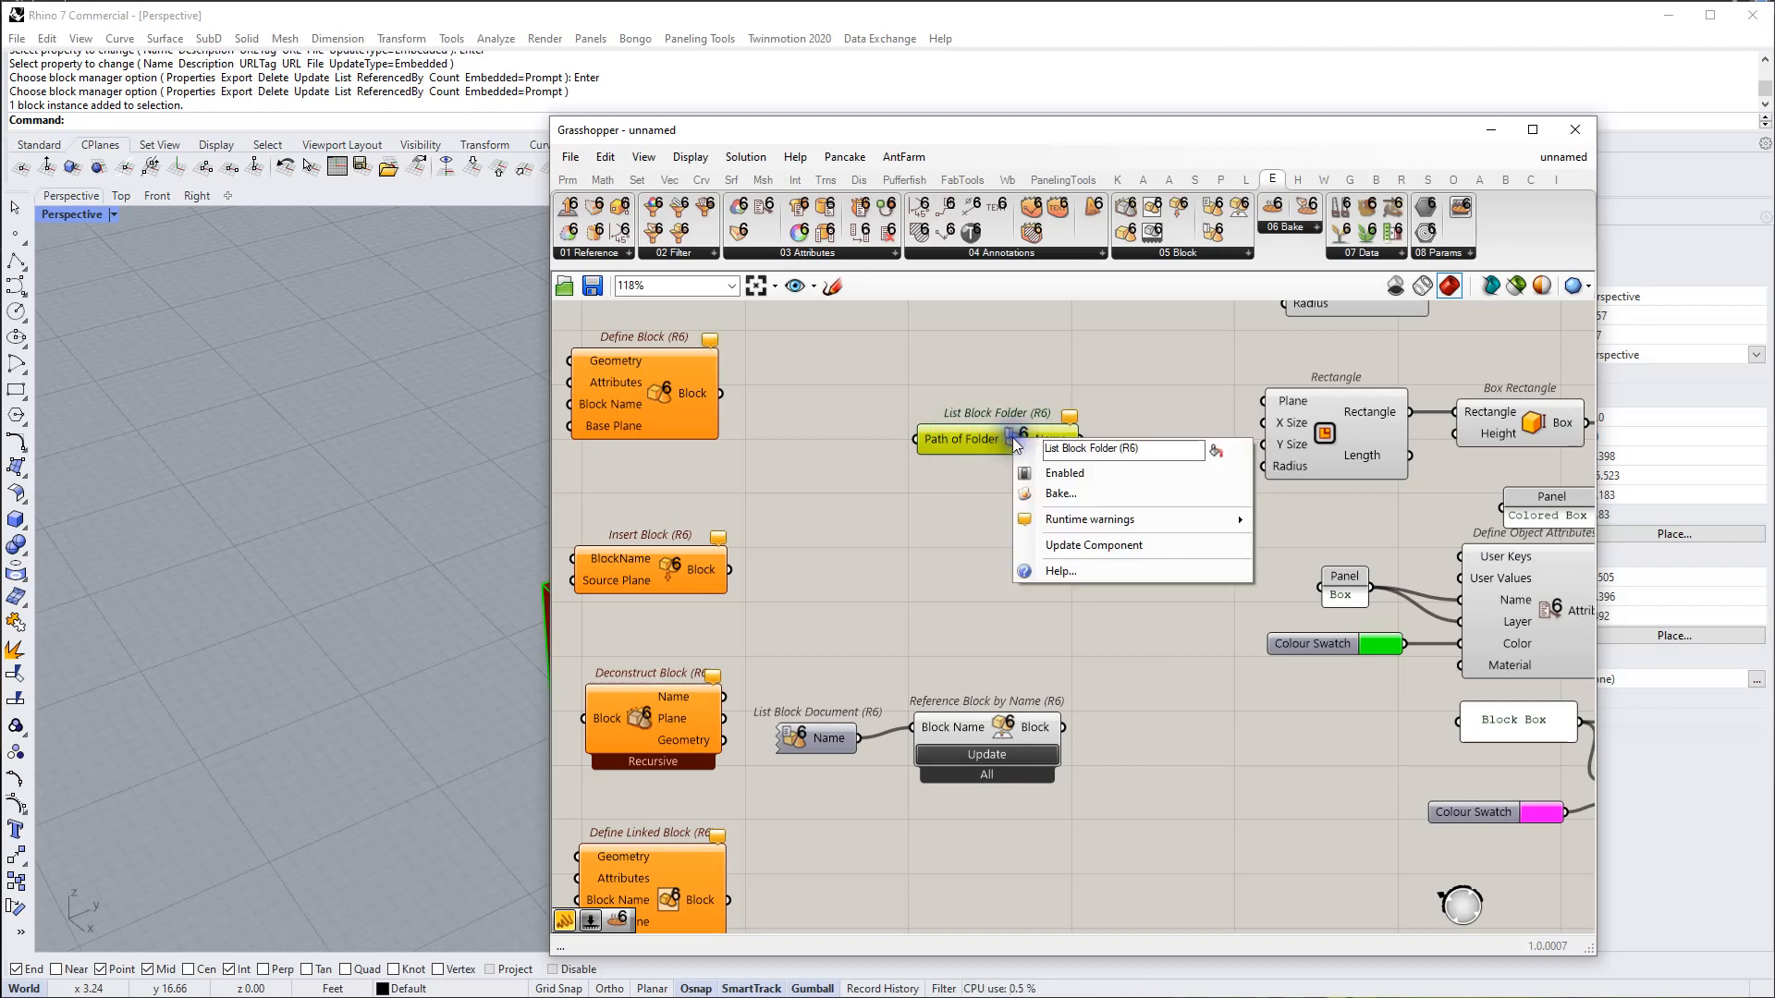
left_click(1057, 545)
Step: Move Define Linked Block and Import Linked Block together to the free canvas area below Get Rhino Attributes
scroll(1029, 529, "down", 3)
right_click_drag(1029, 529, 864, 480)
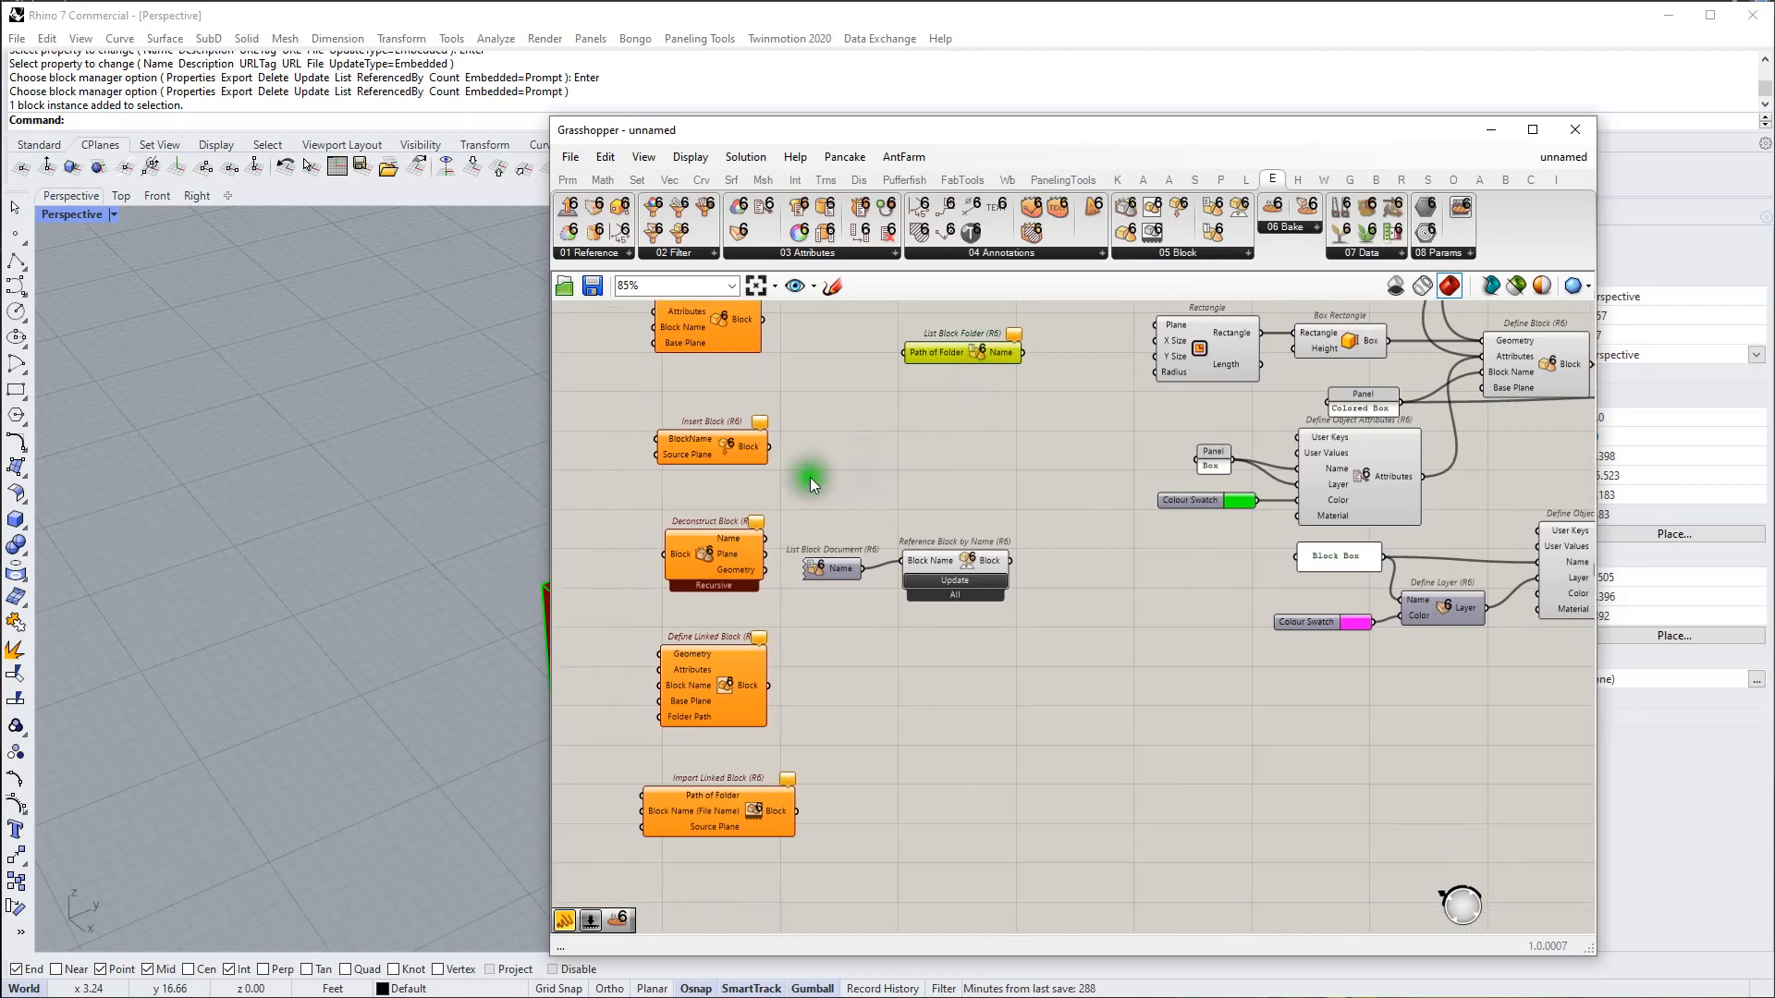
left_click_drag(843, 653, 638, 913)
left_click_drag(718, 691, 721, 684)
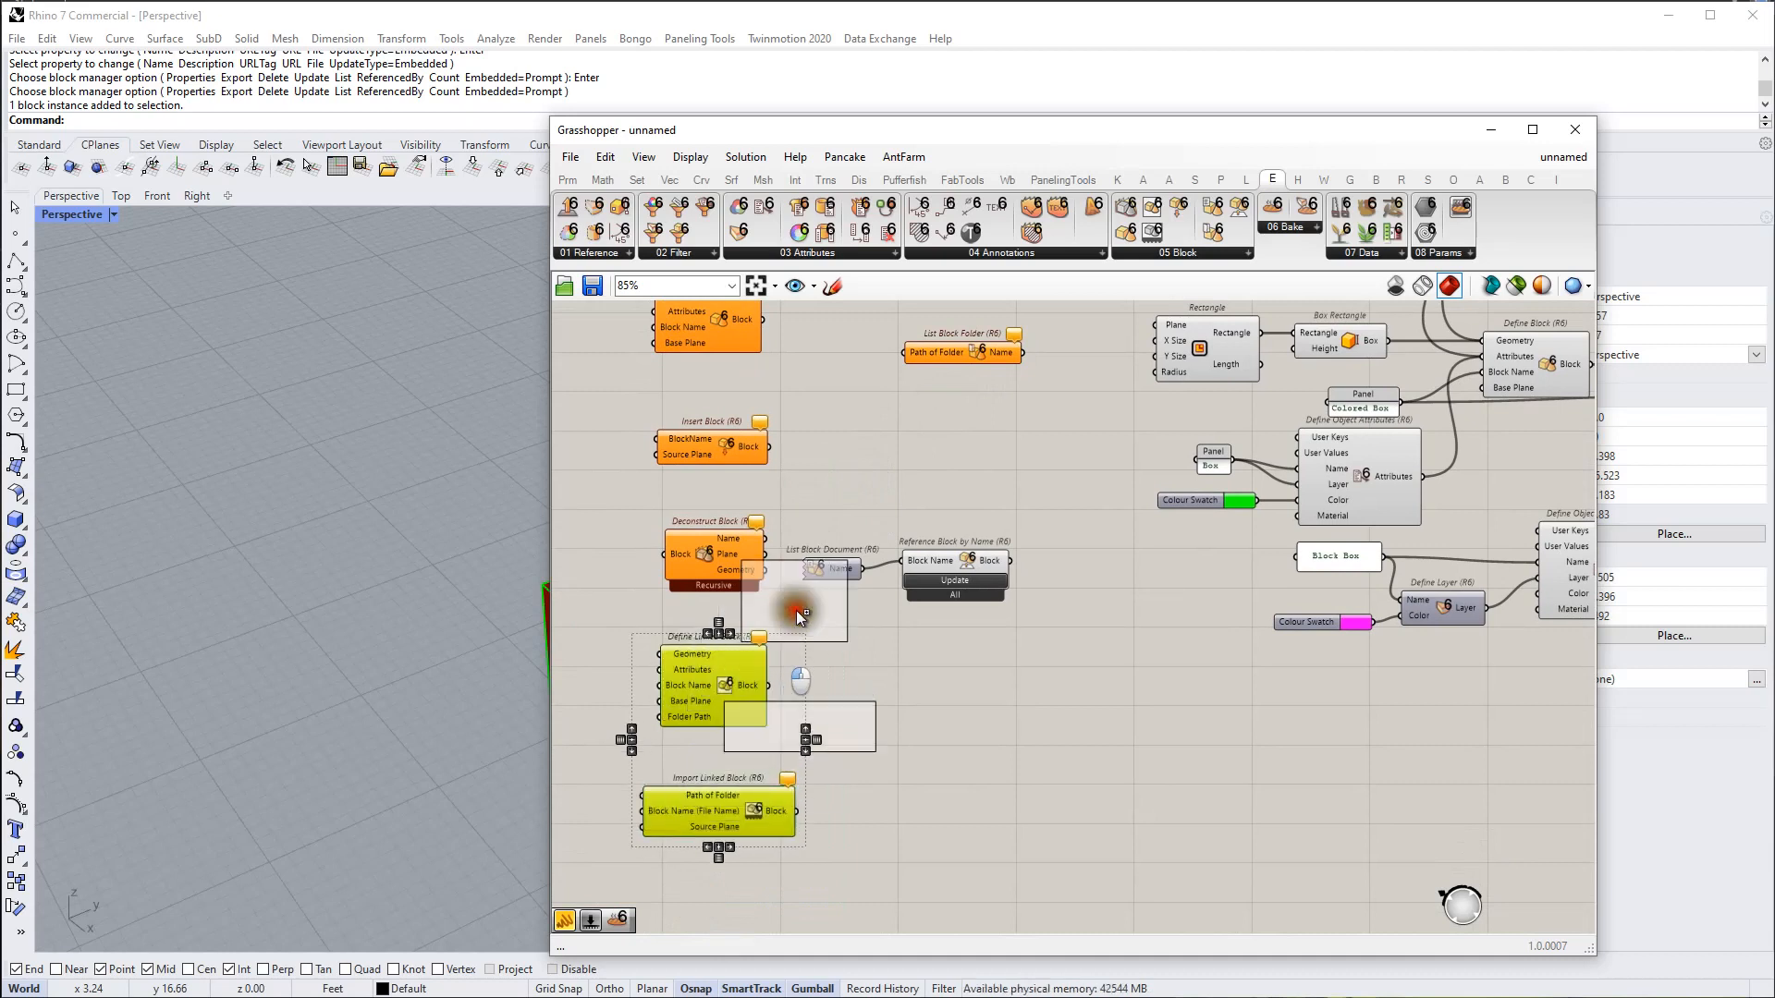
scroll(839, 514, "down", 5)
scroll(1091, 537, "up", 5)
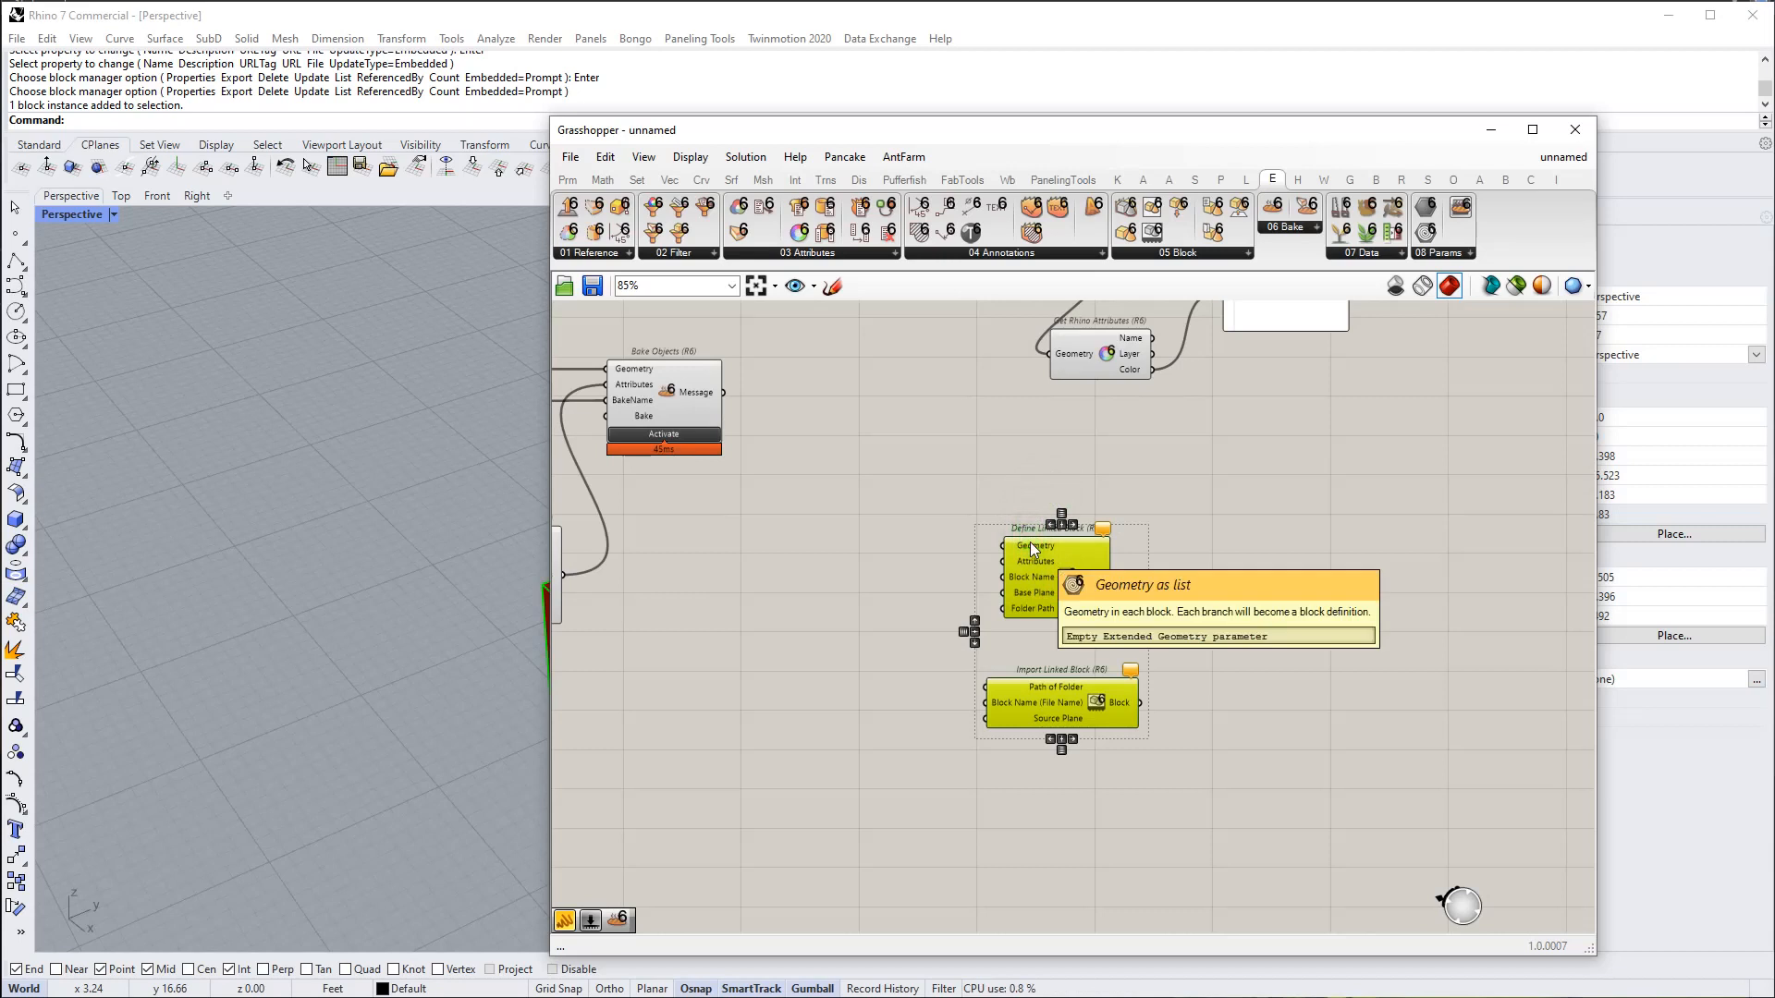
left_click(1114, 491)
Step: Examine the Define Linked Block component's inputs, including Geometry, Block Name and Folder Path
right_click_drag(1072, 601, 1074, 620)
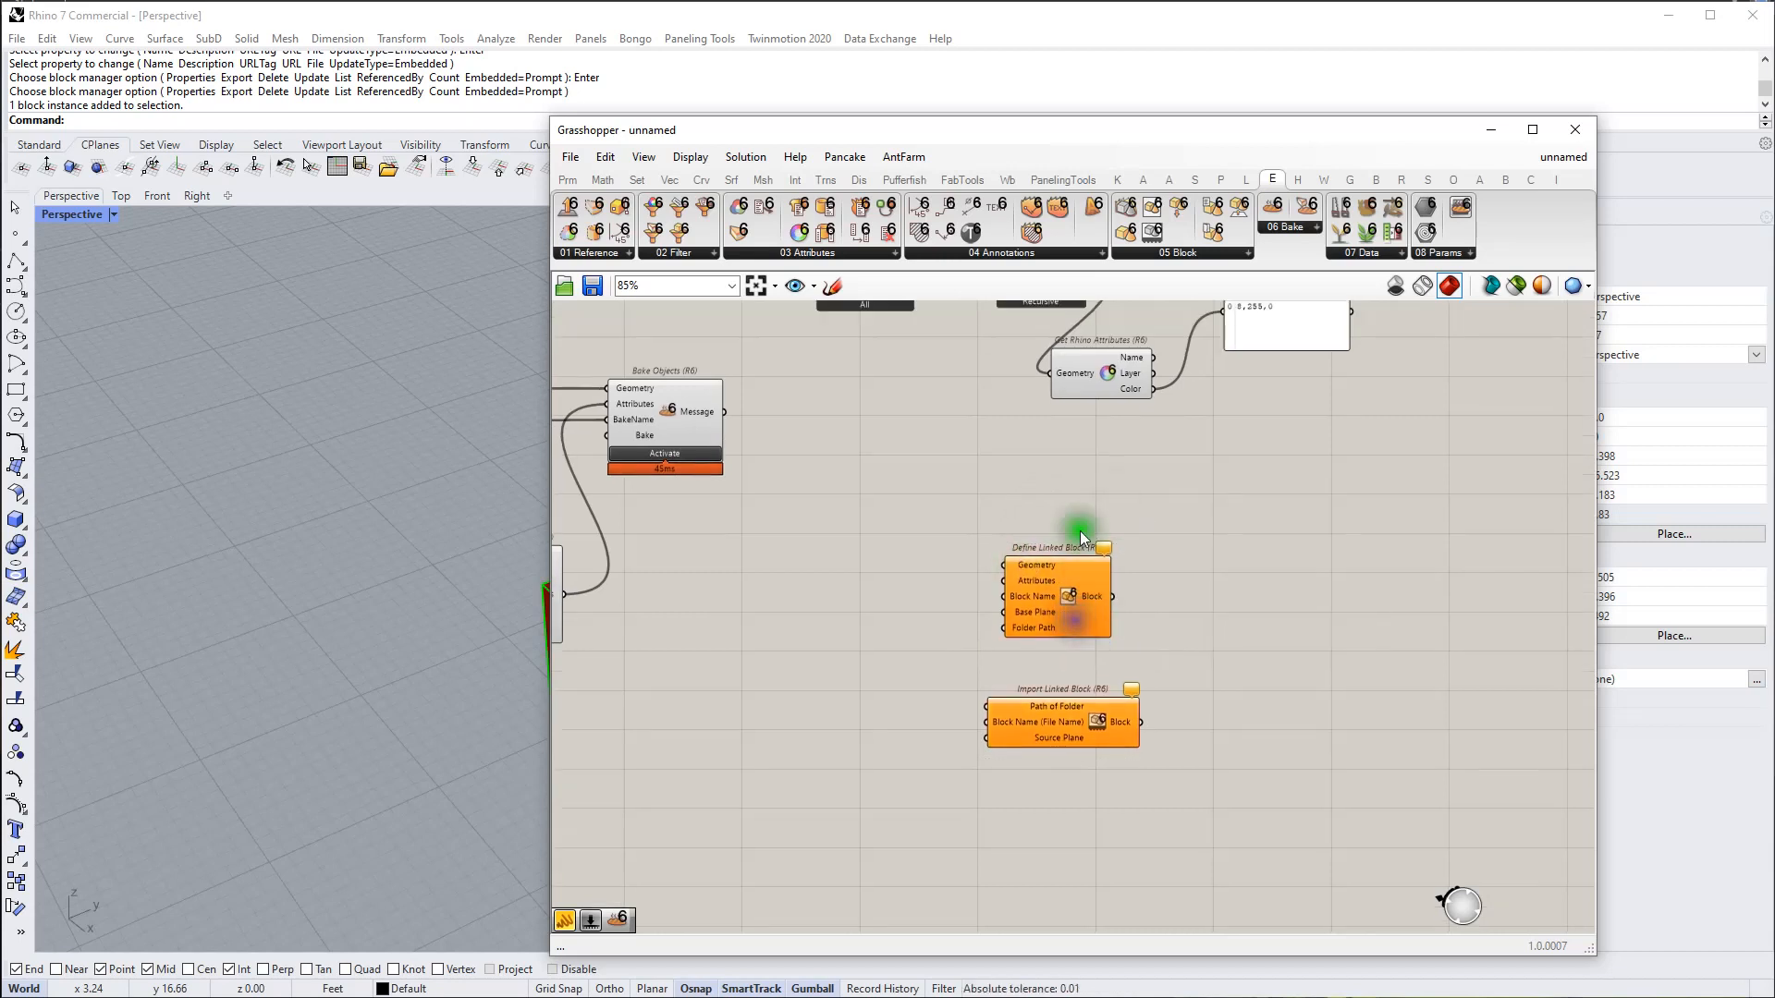
right_click_drag(1032, 690, 992, 620)
scroll(991, 588, "up", 2)
scroll(990, 585, "down", 1)
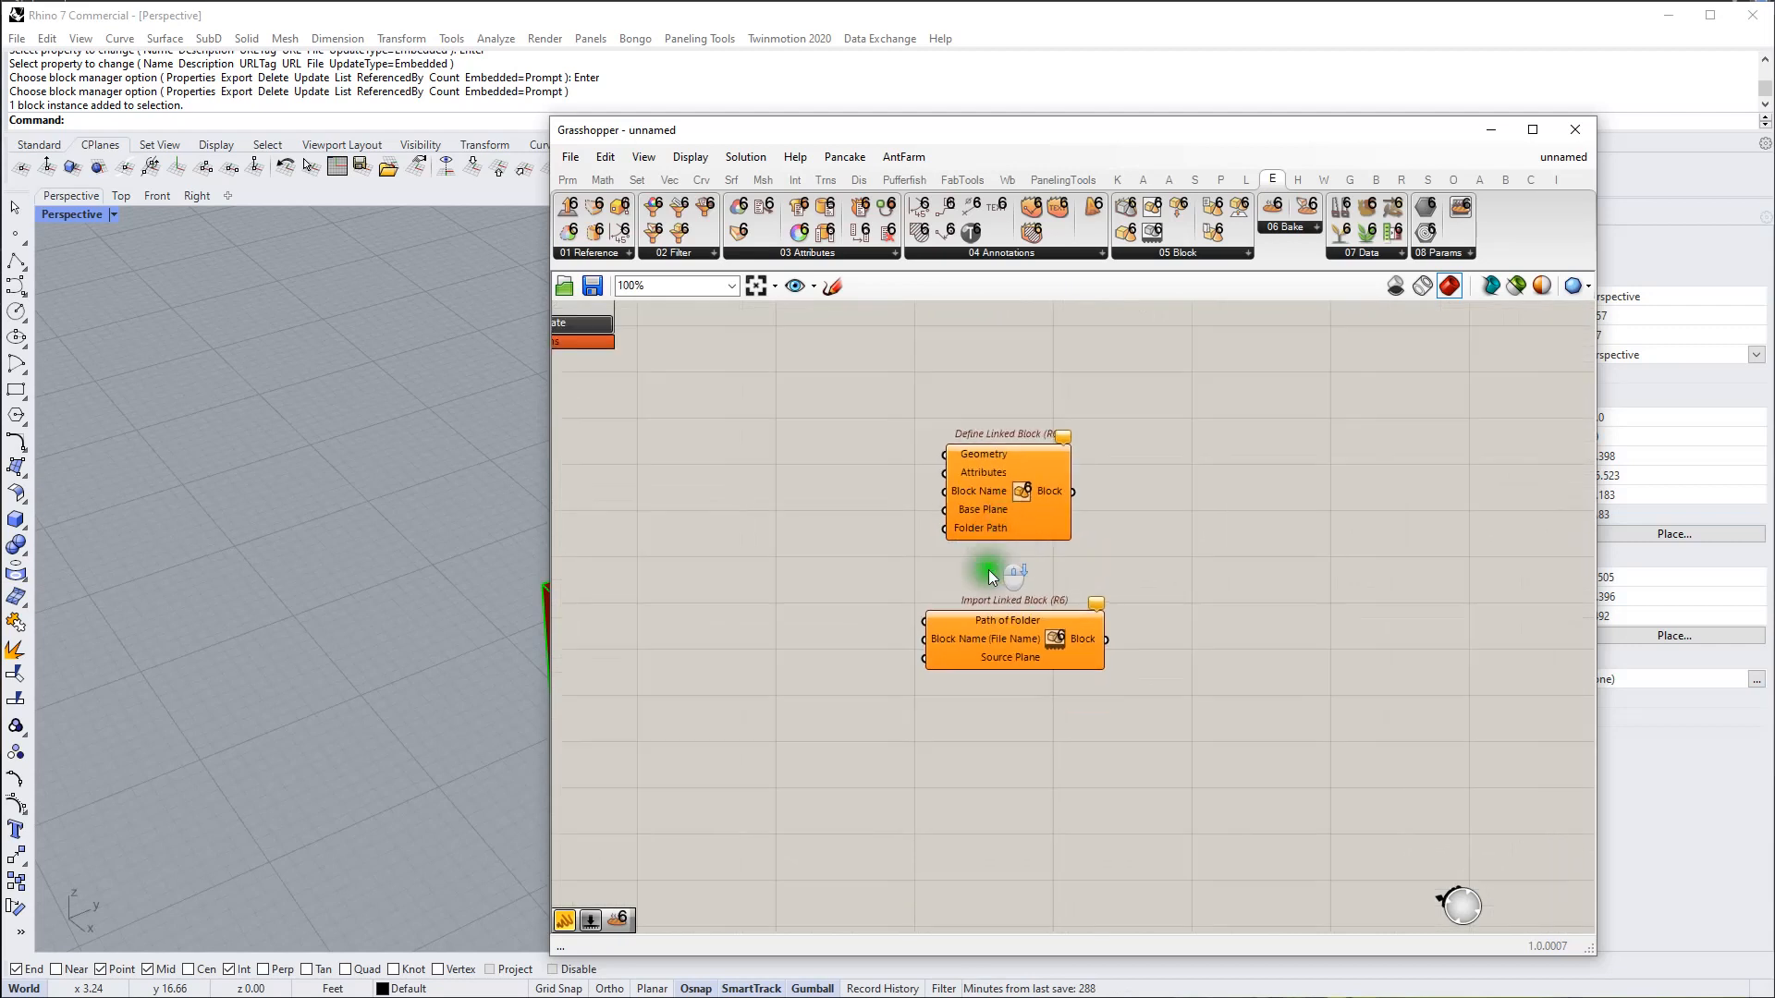
left_click(995, 641)
left_click_drag(995, 641, 1023, 657)
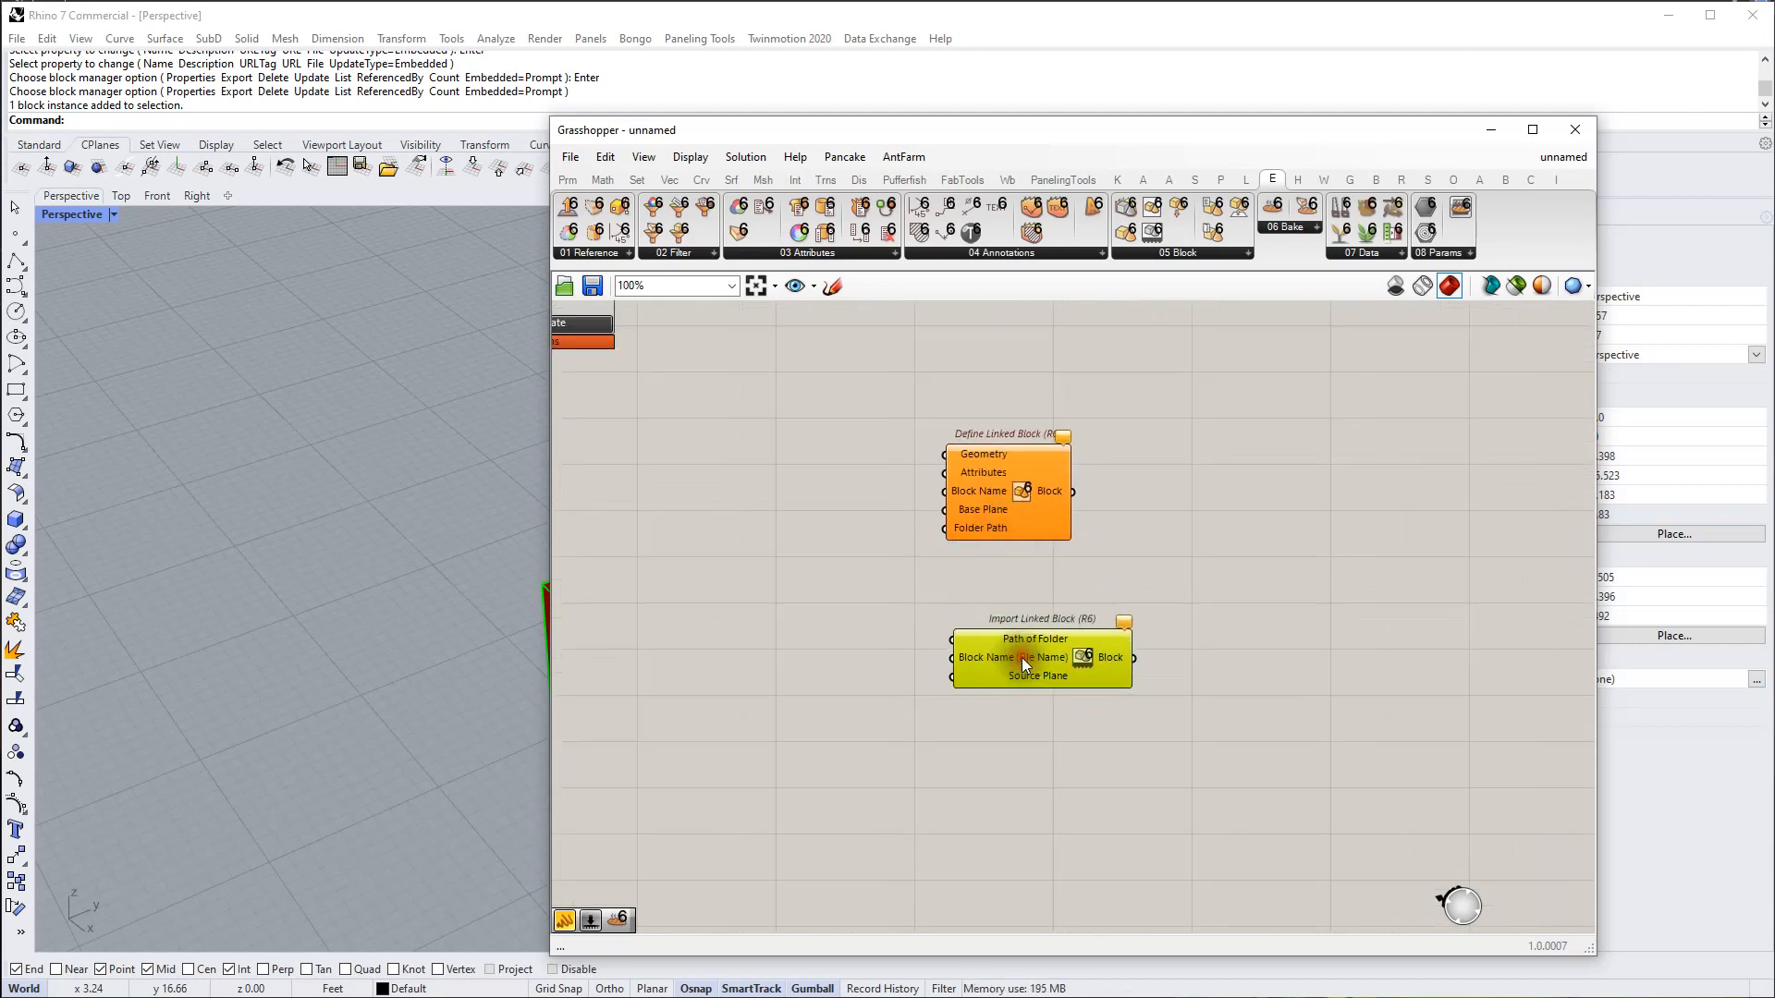
scroll(1027, 631, "up", 1)
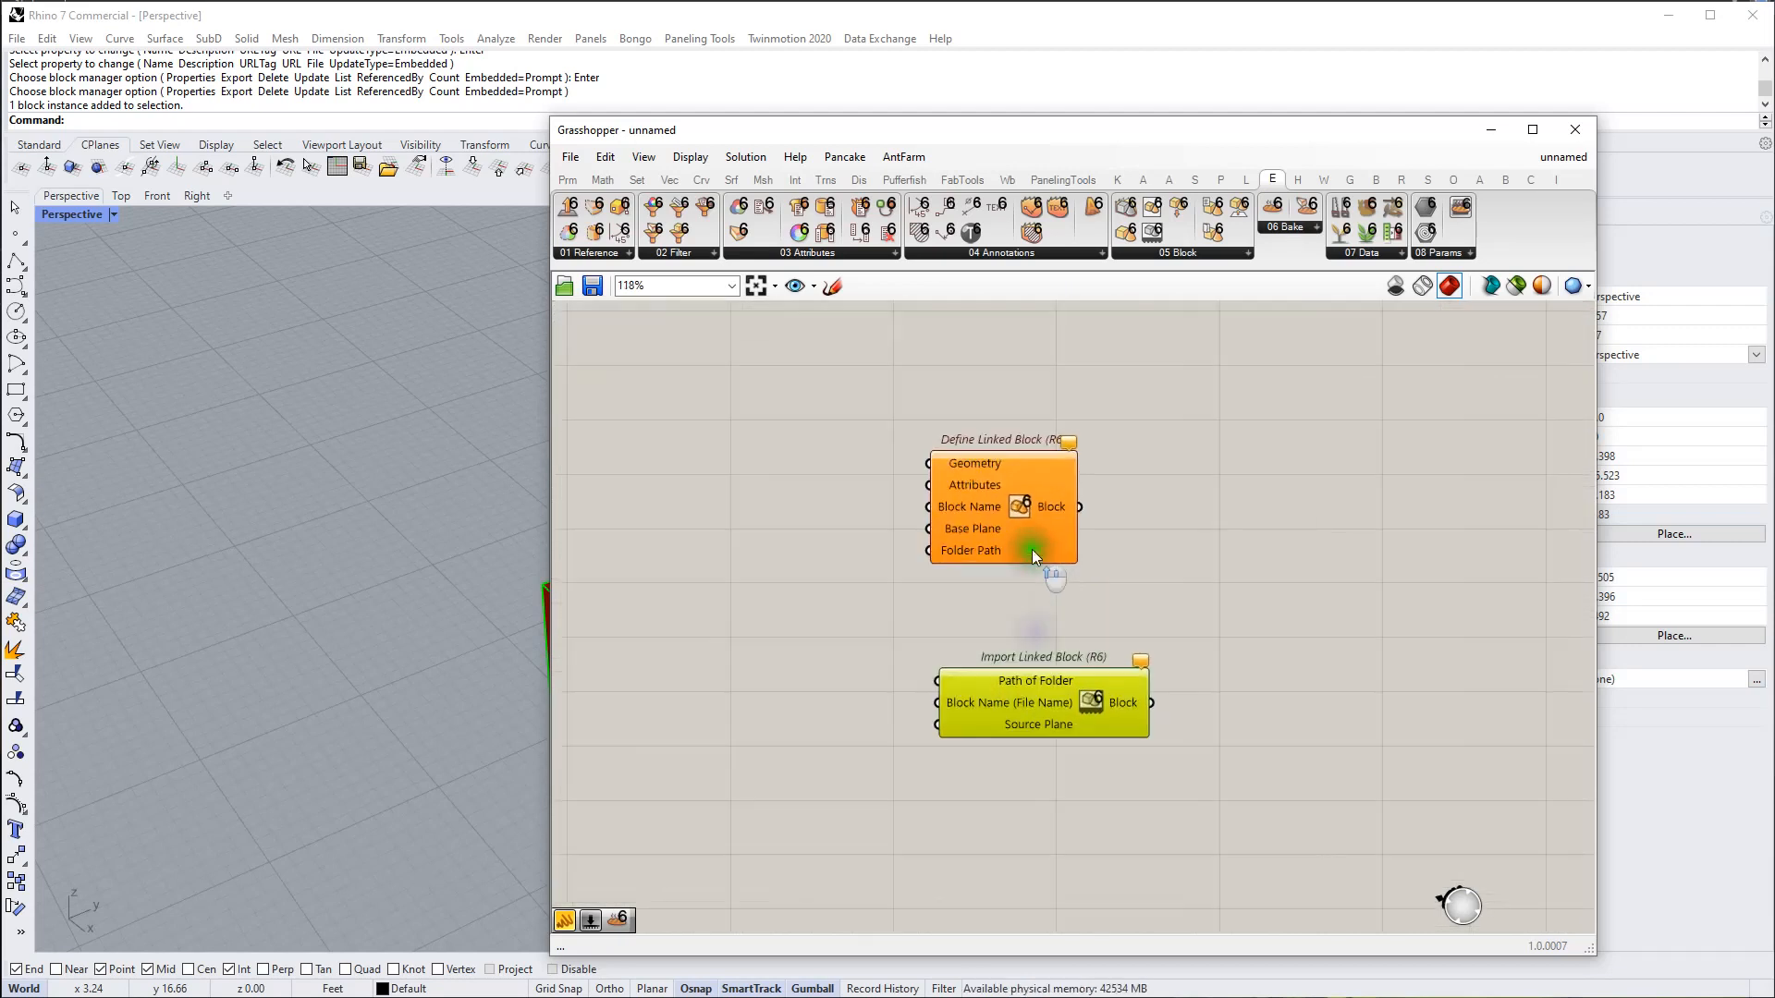
right_click(1024, 504)
scroll(1023, 504, "up", 2)
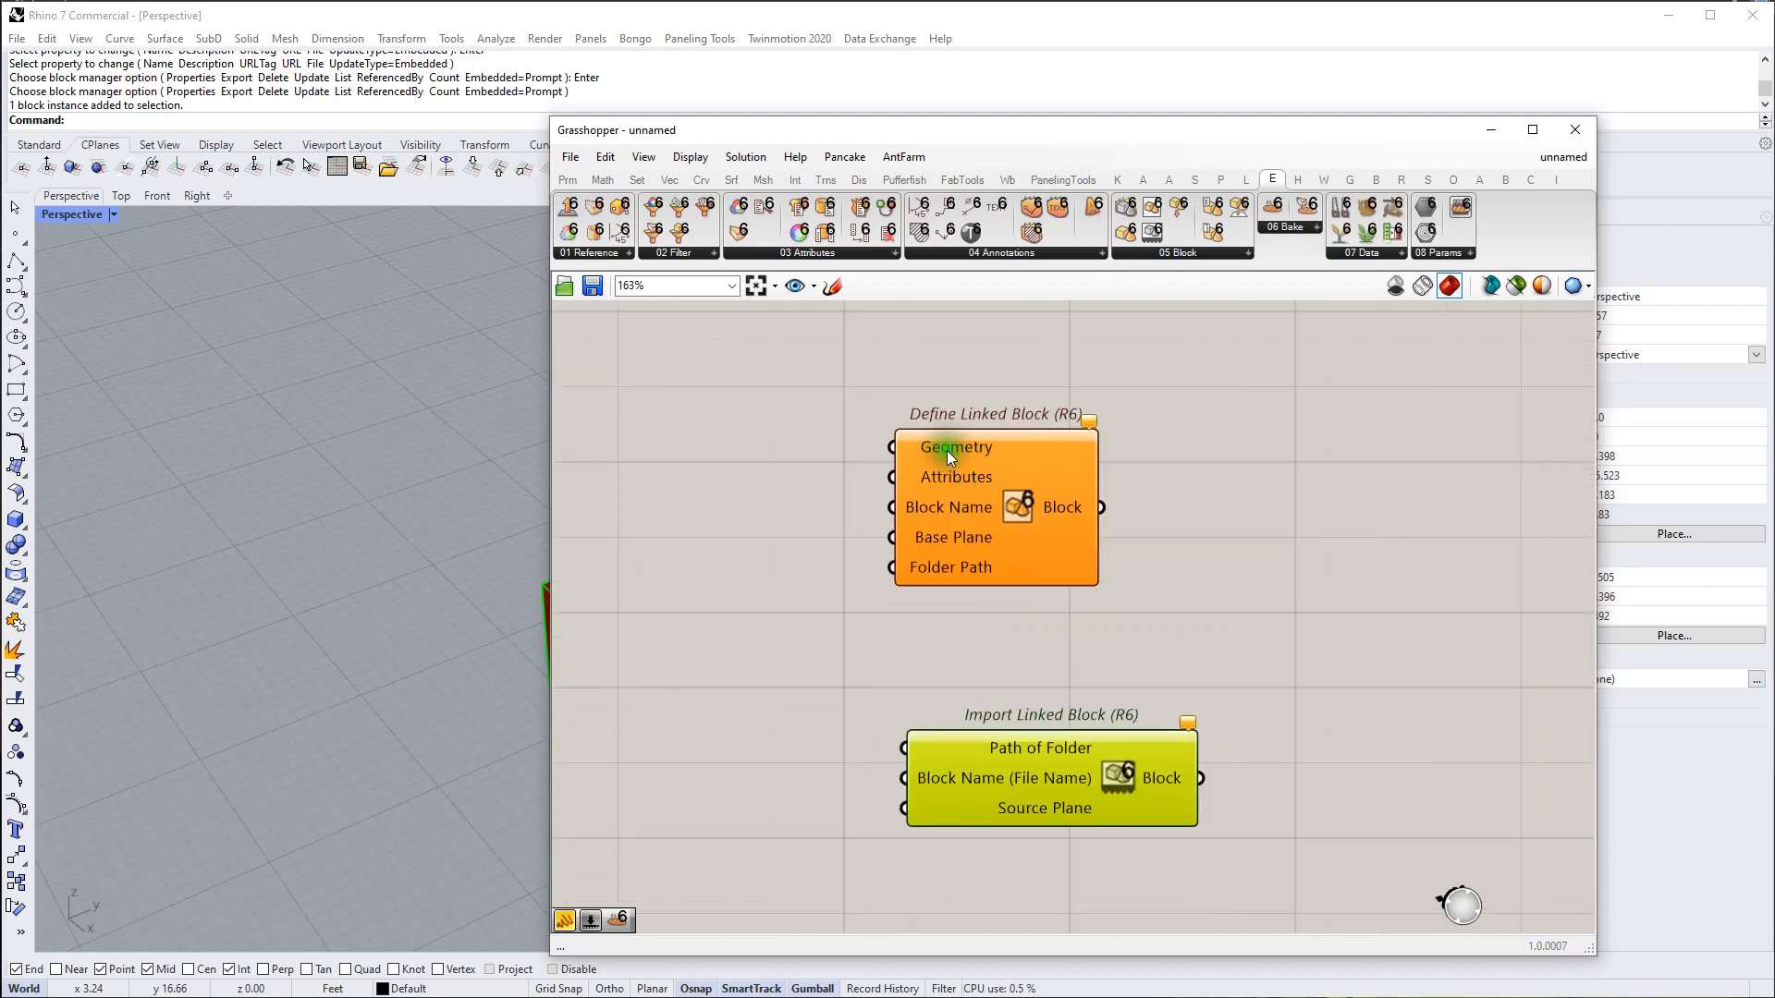
right_click_drag(963, 453, 986, 474)
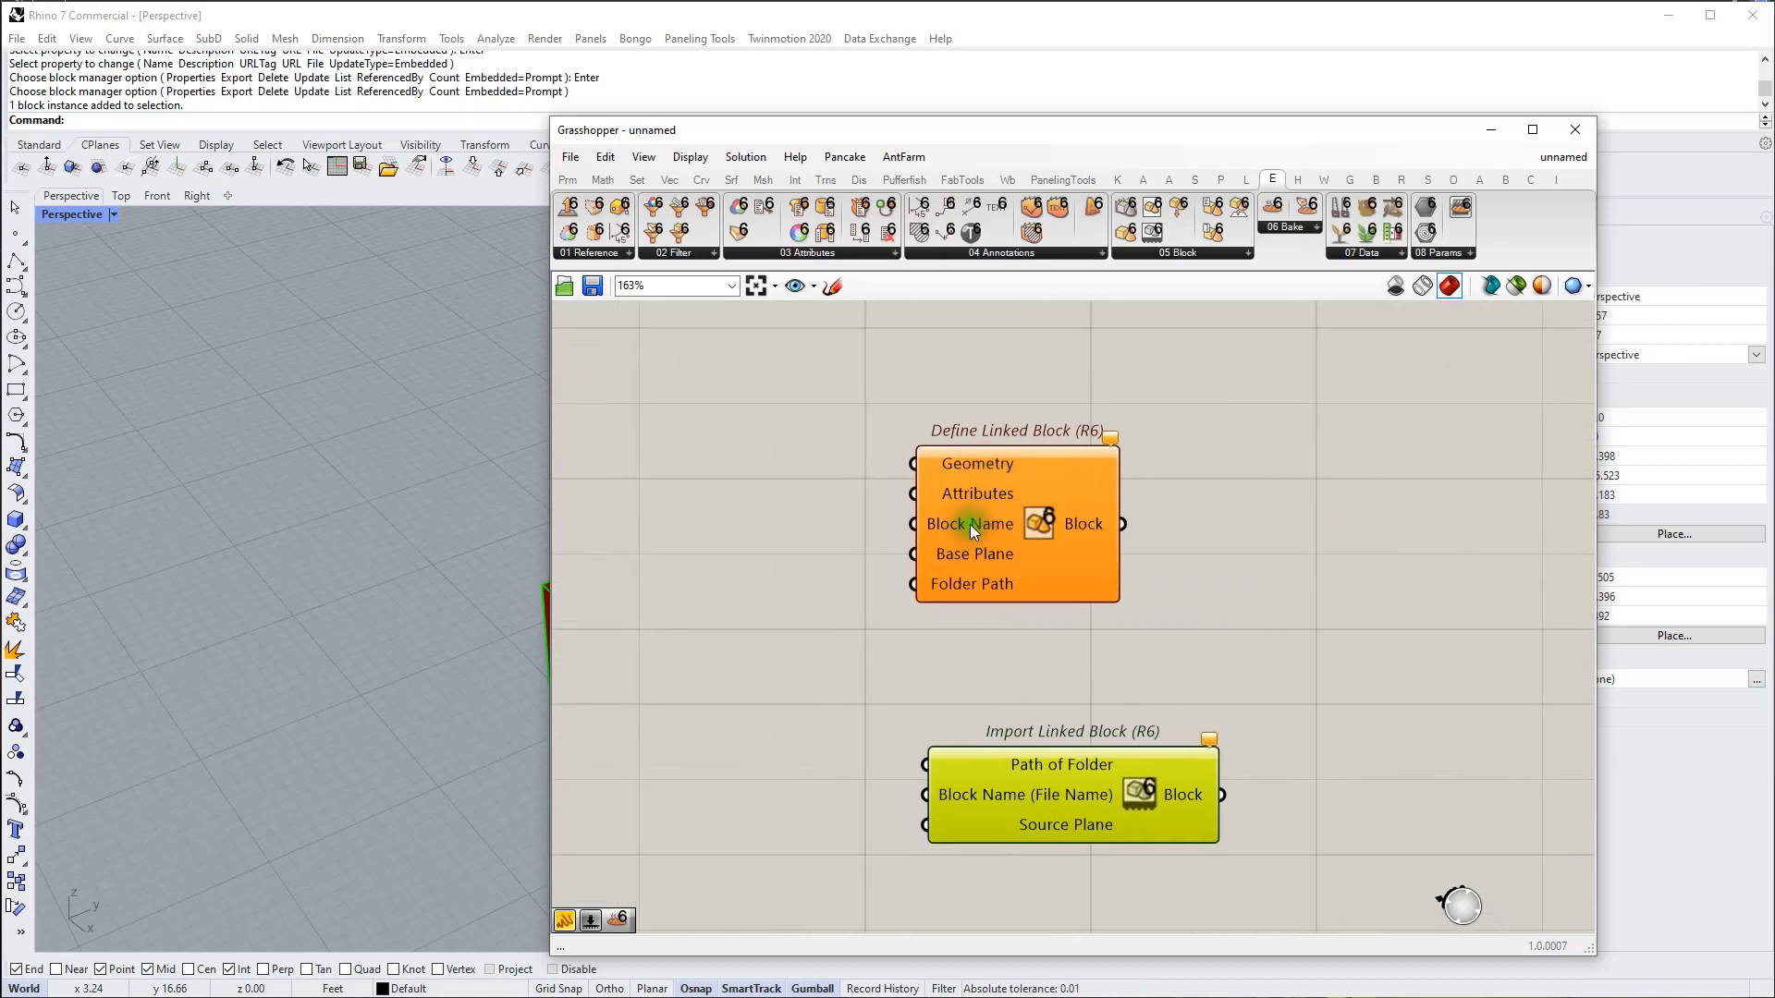
mouse_move(956, 585)
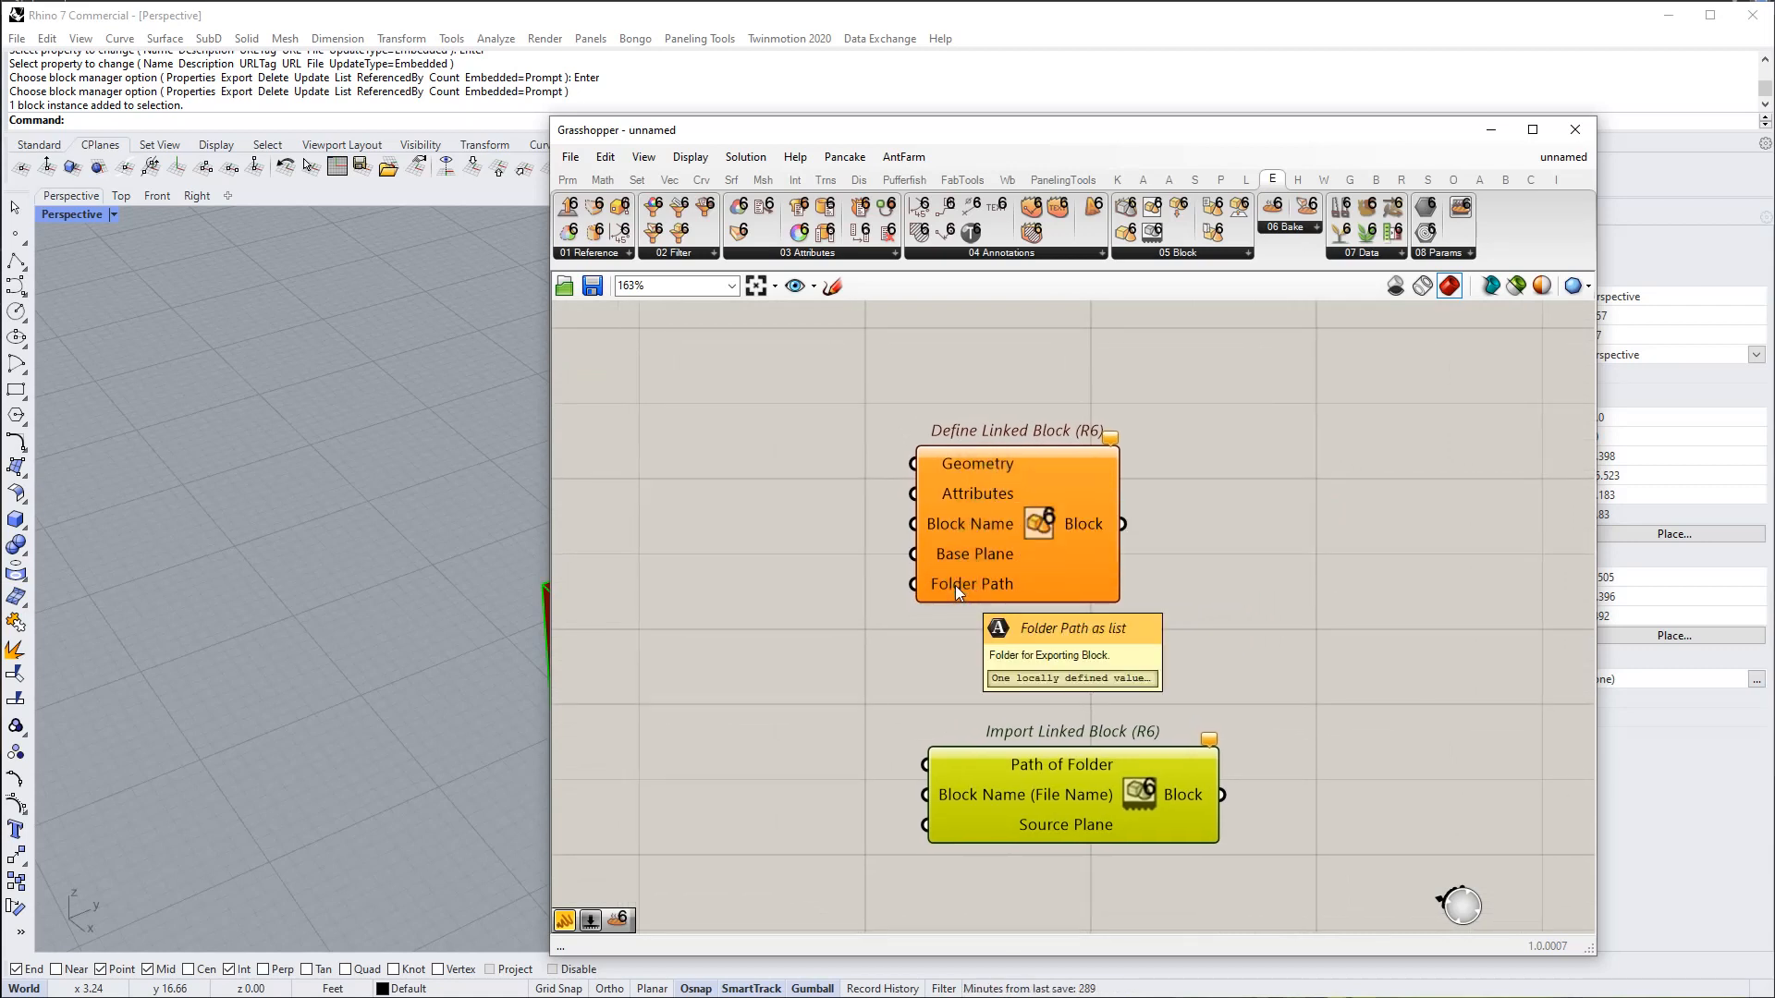
Step: Place Import Linked Block beside Define Linked Block and check the description of its Block Name (File Name) input
left_click_drag(995, 829, 1333, 595)
mouse_move(1046, 523)
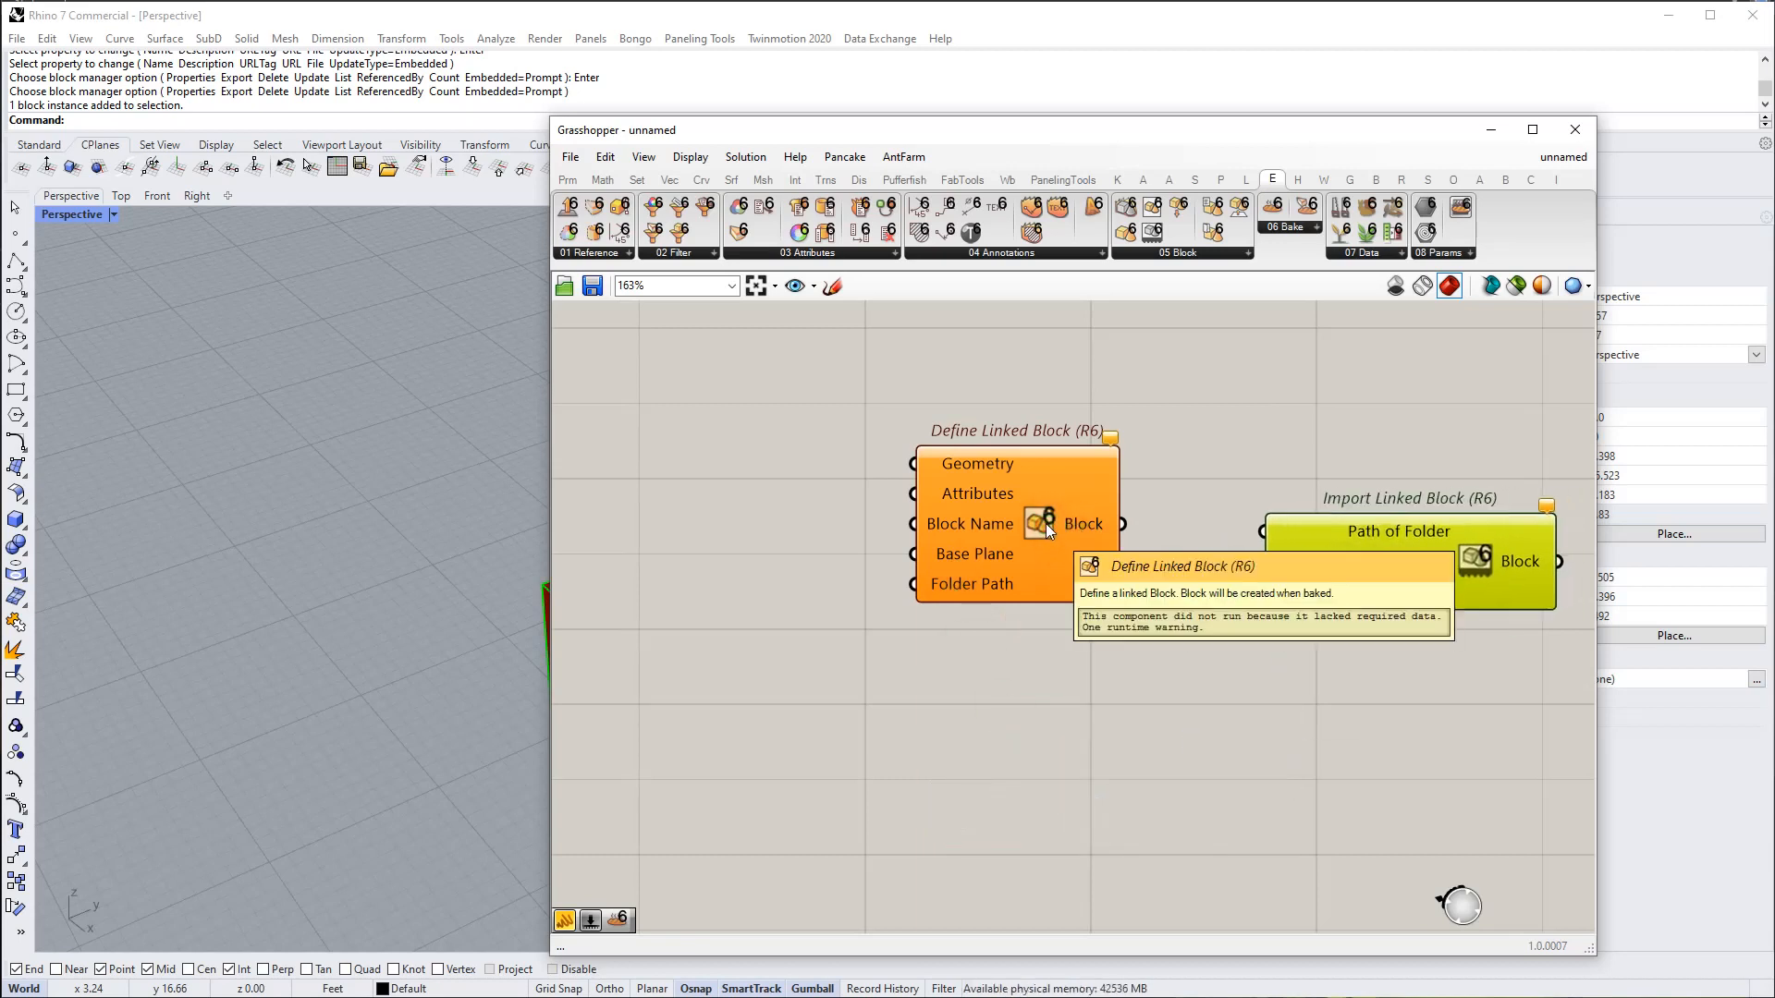
right_click_drag(1200, 564, 1021, 550)
scroll(1074, 533, "down", 1)
scroll(1218, 546, "up", 1)
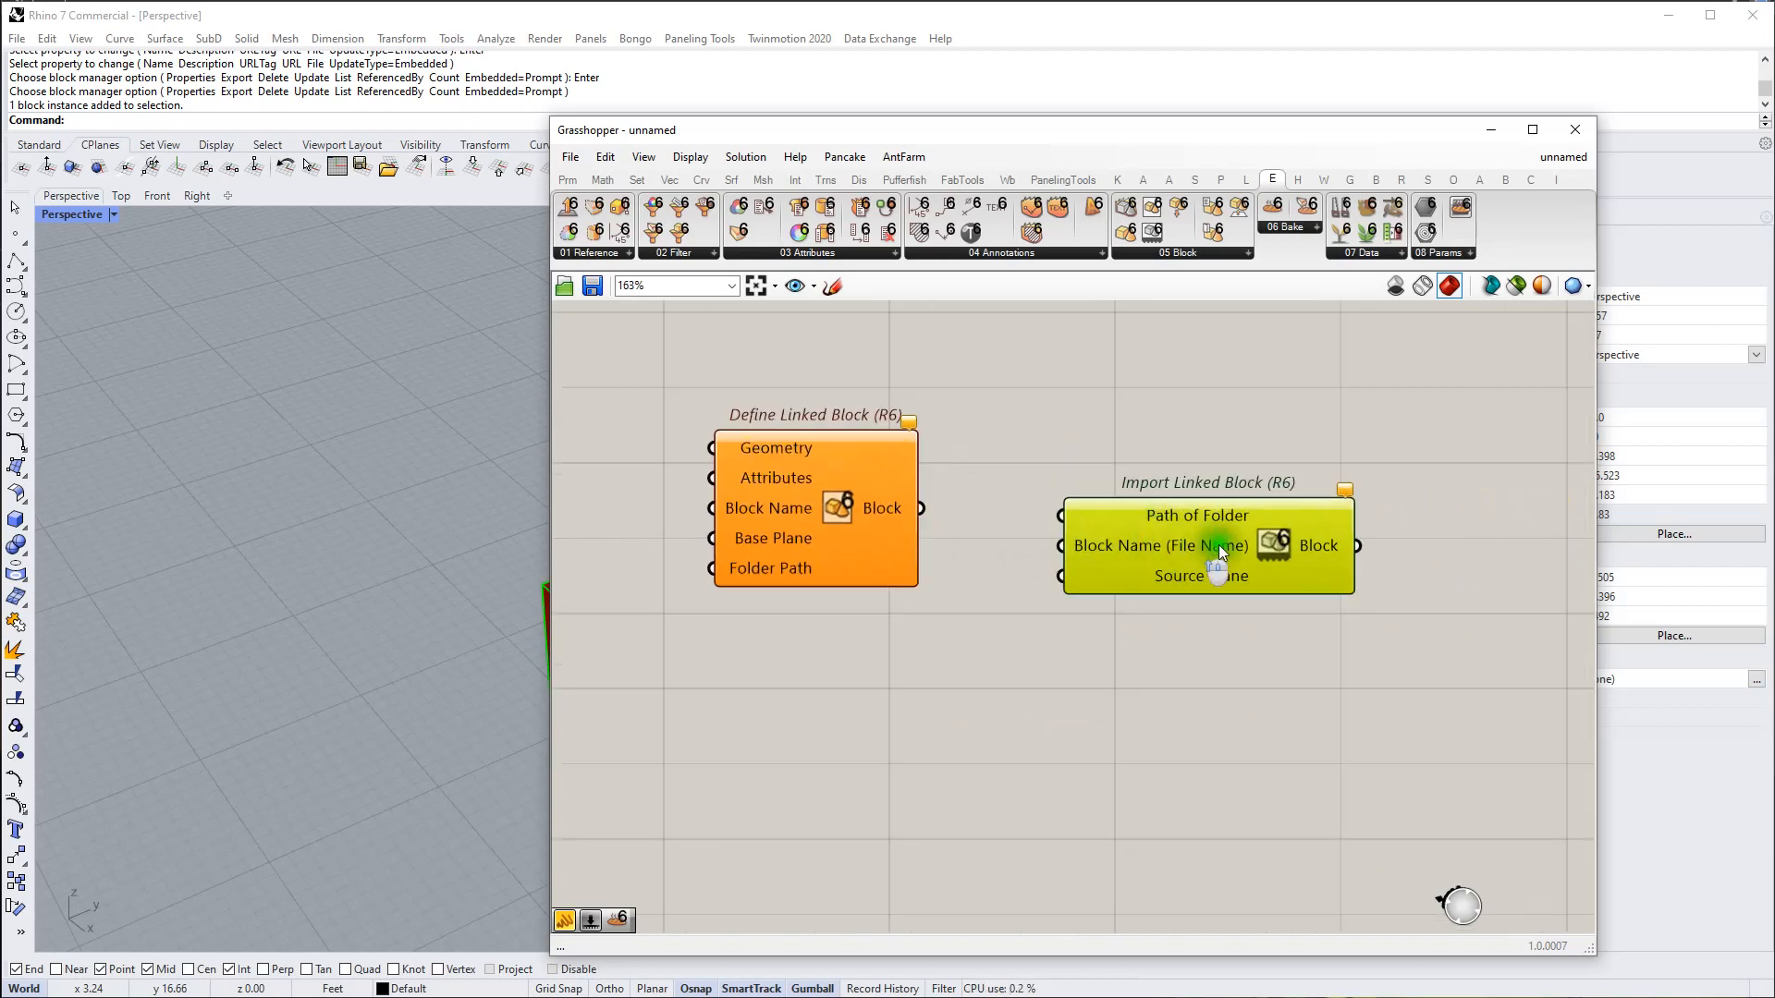
right_click_drag(1219, 545, 1128, 596)
mouse_move(1120, 592)
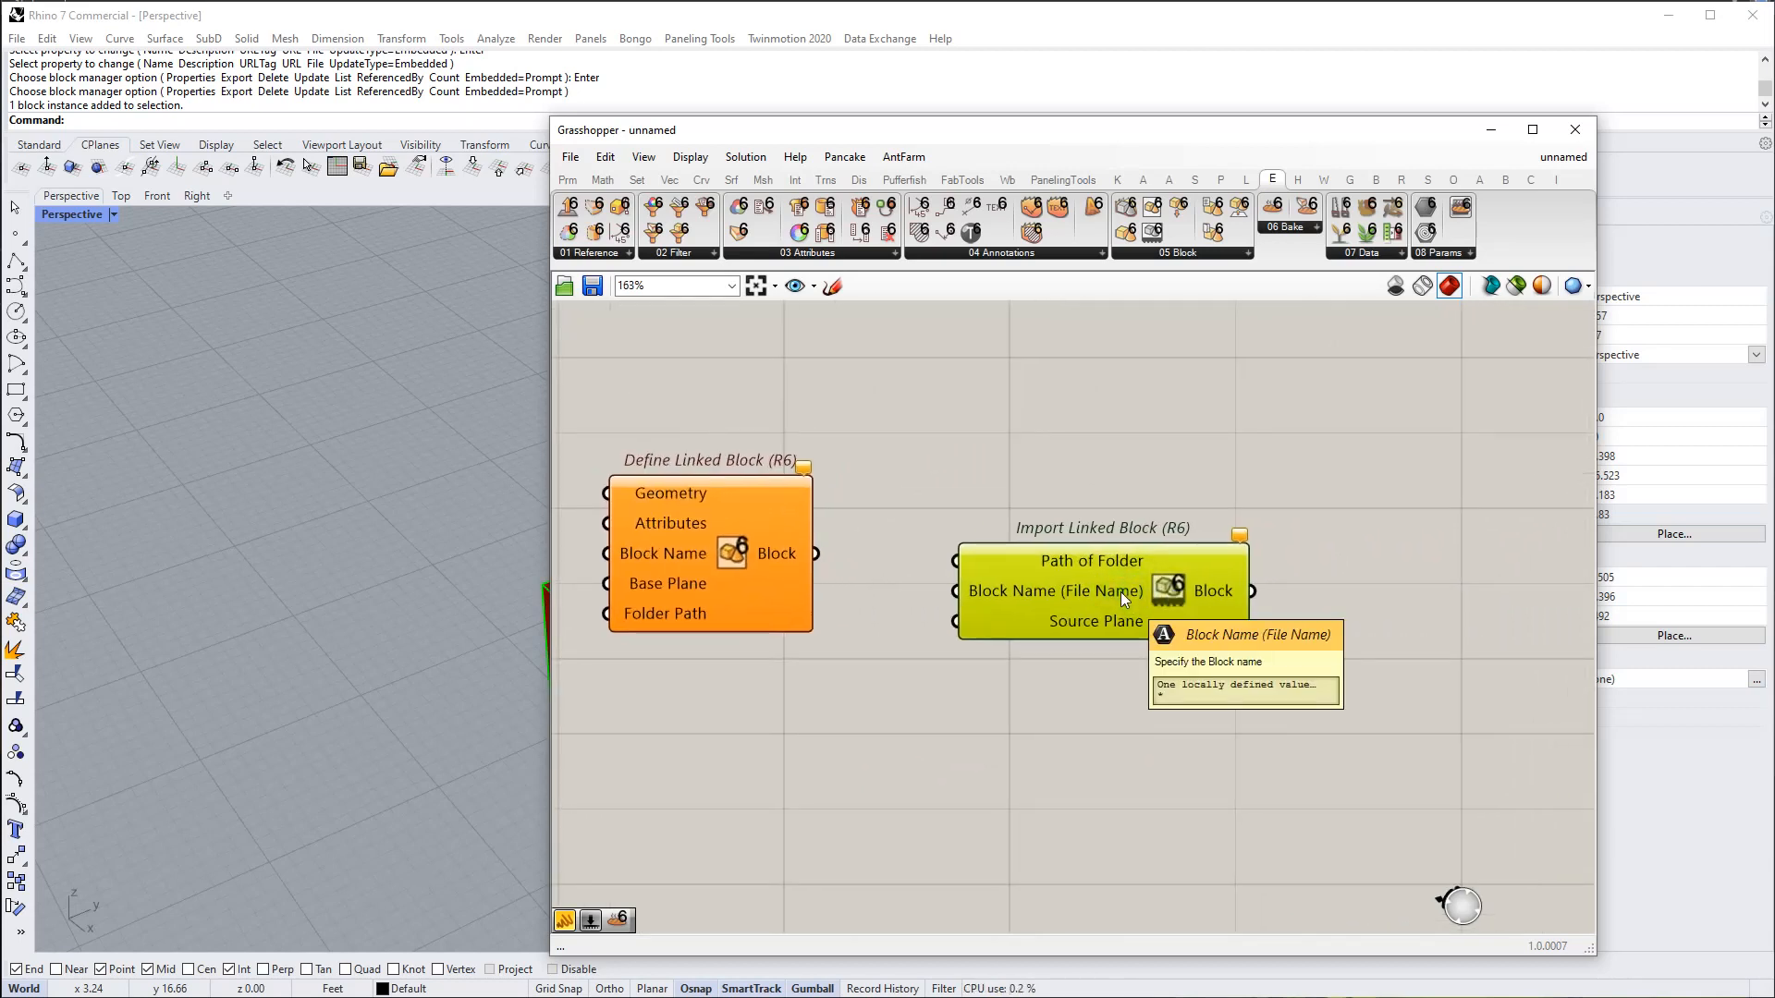
right_click_drag(1123, 603, 1123, 603)
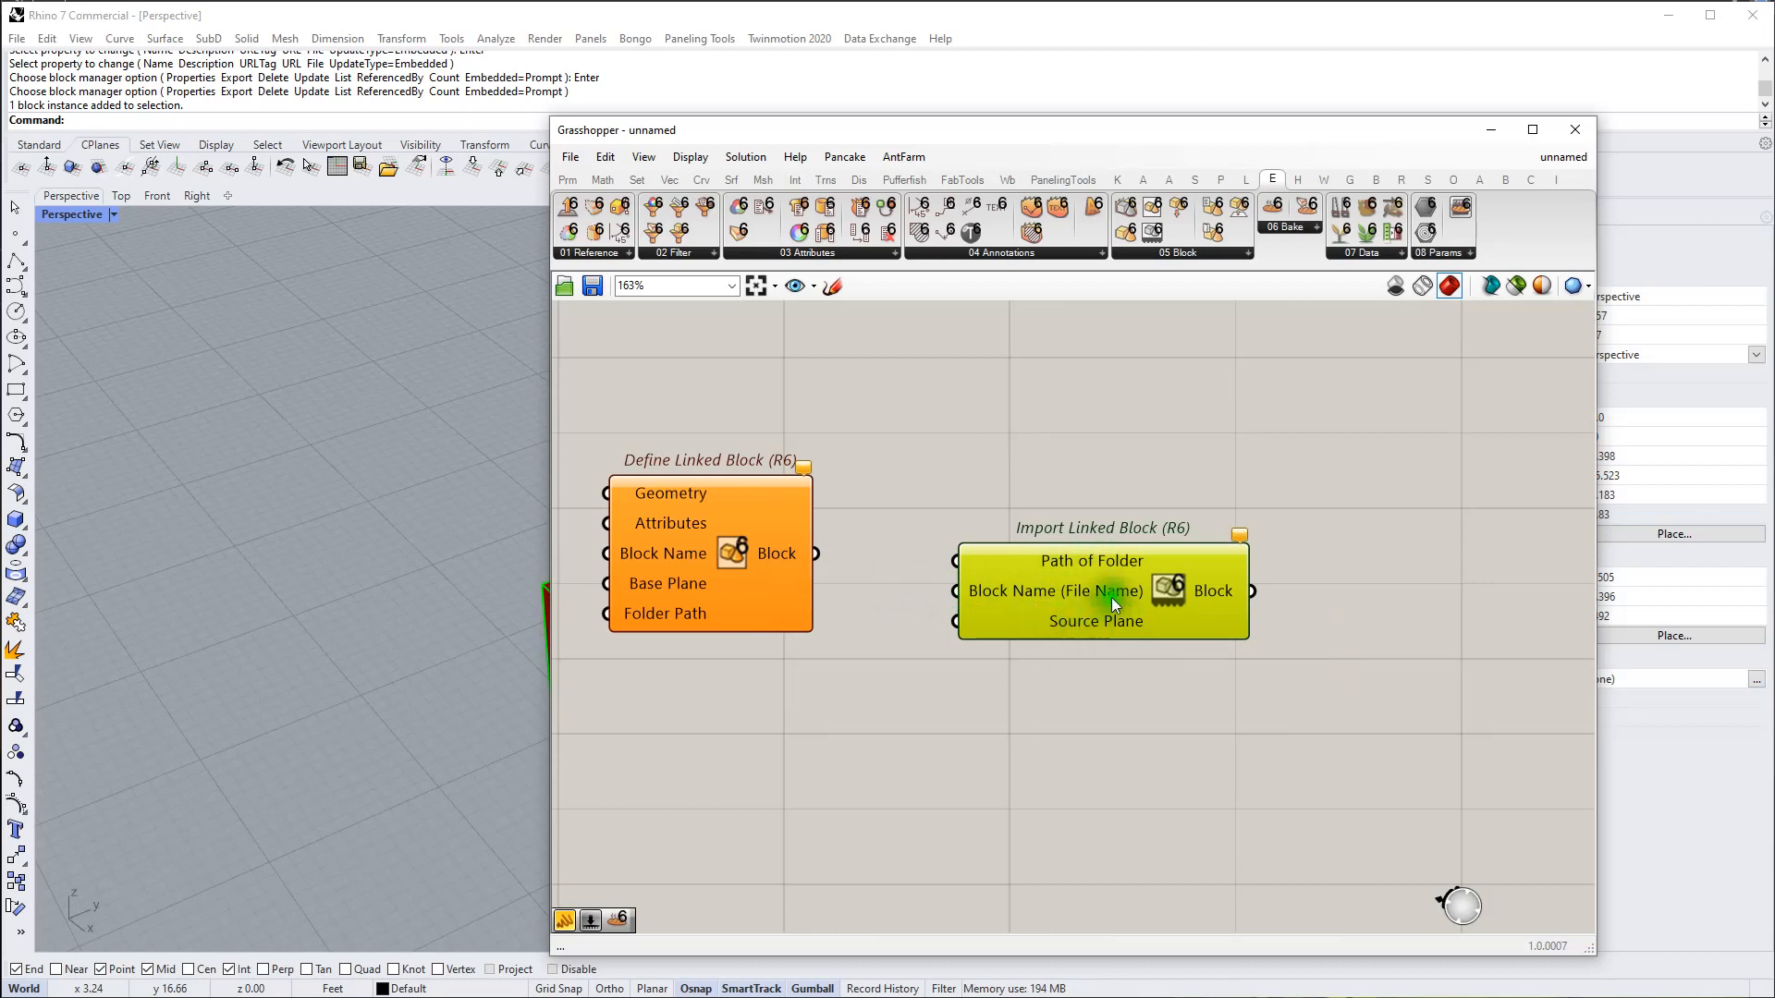
scroll(1111, 597, "down", 2)
scroll(1118, 612, "up", 1)
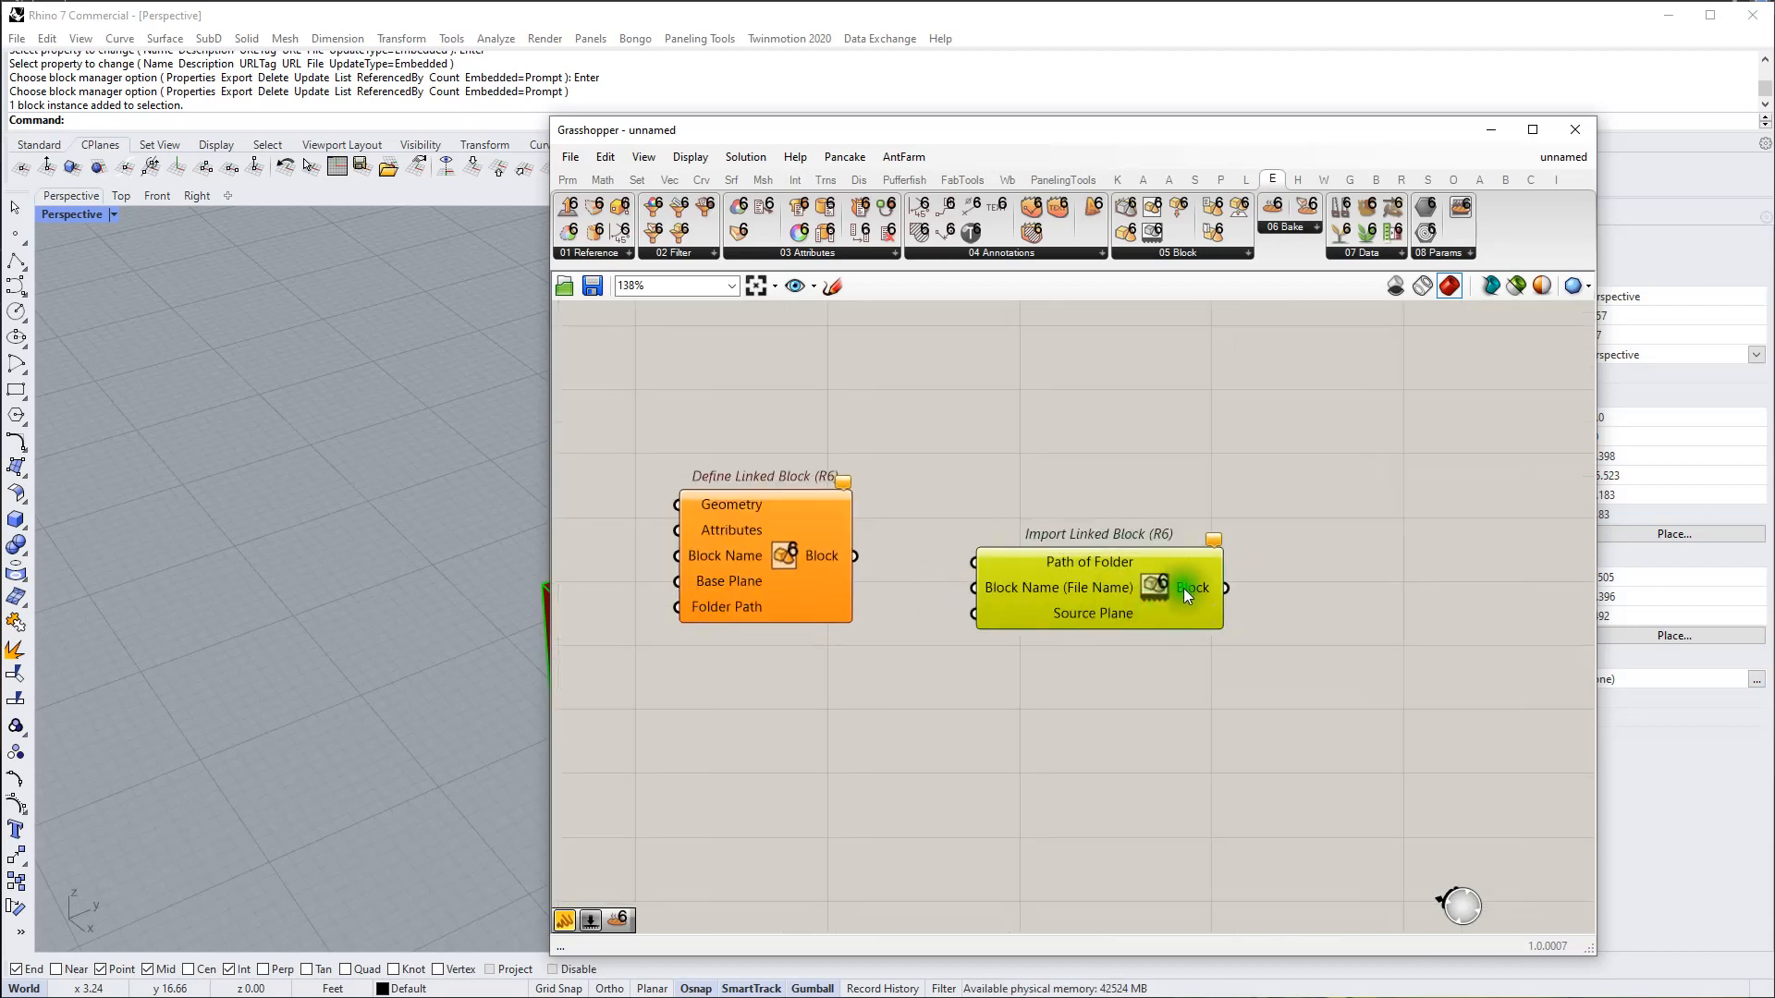
left_click_drag(1188, 595, 1165, 558)
Step: Review the full list of available Block components, including List Block Document
scroll(1205, 545, "down", 2)
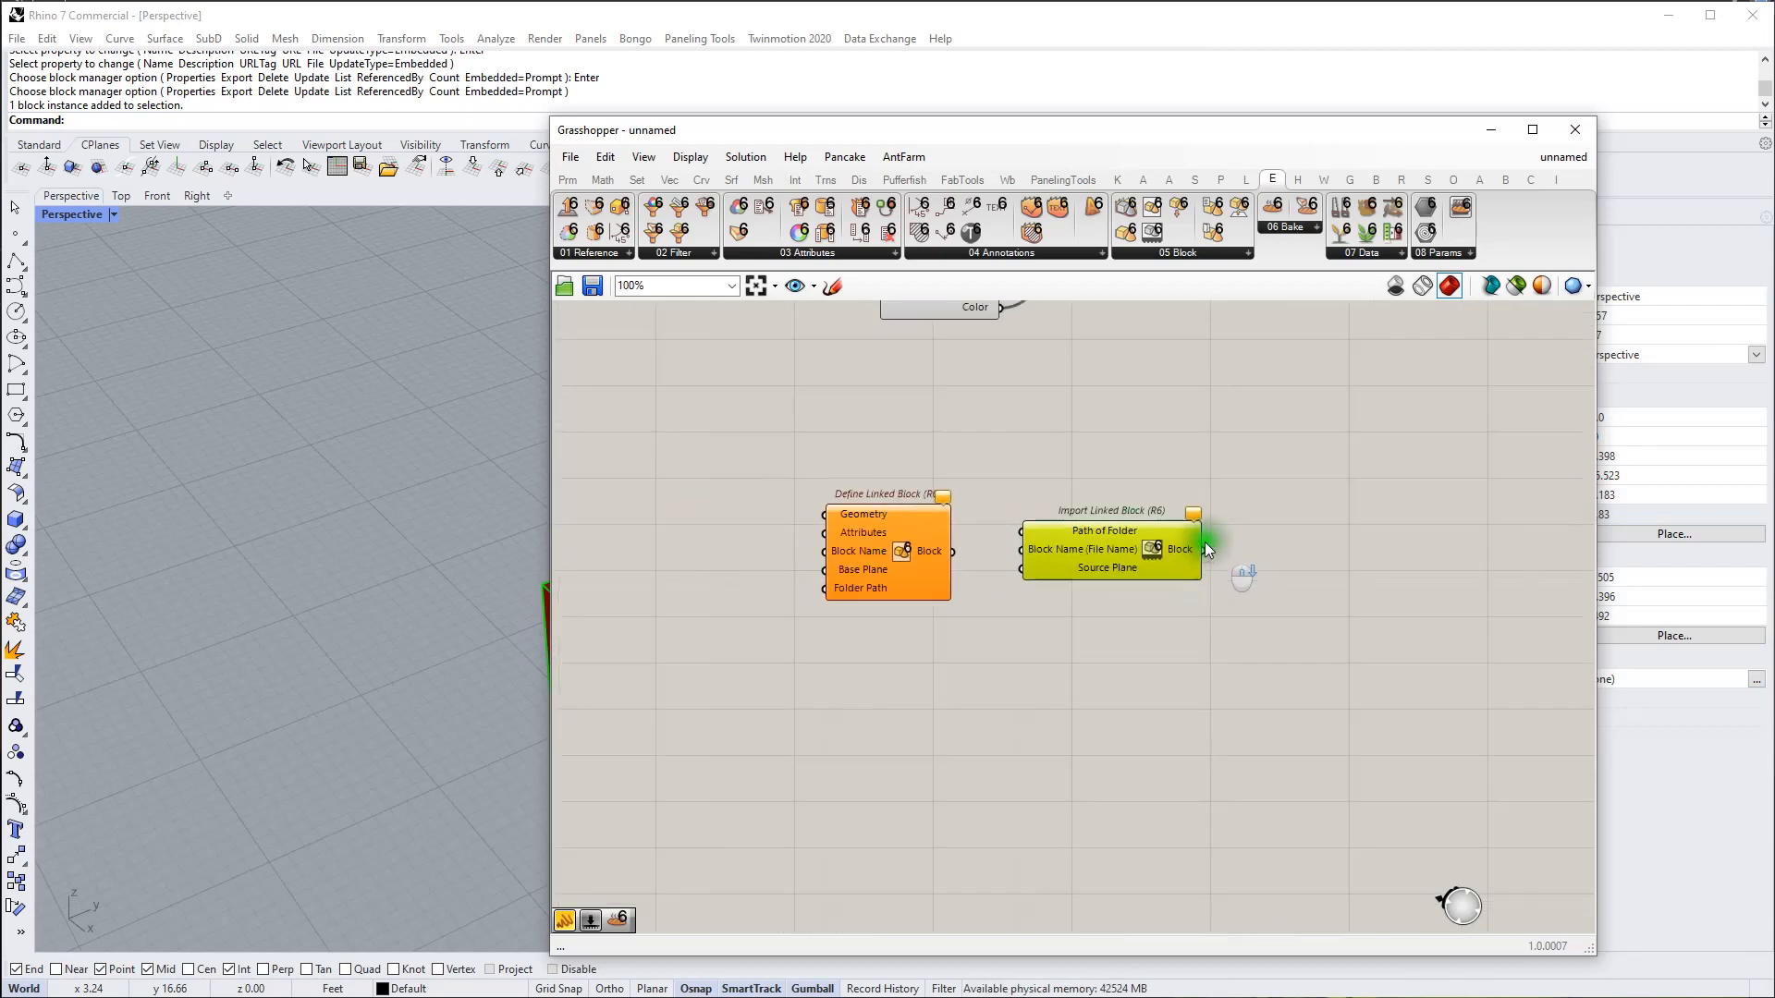
right_click_drag(1121, 626, 1120, 726)
scroll(1121, 726, "down", 1)
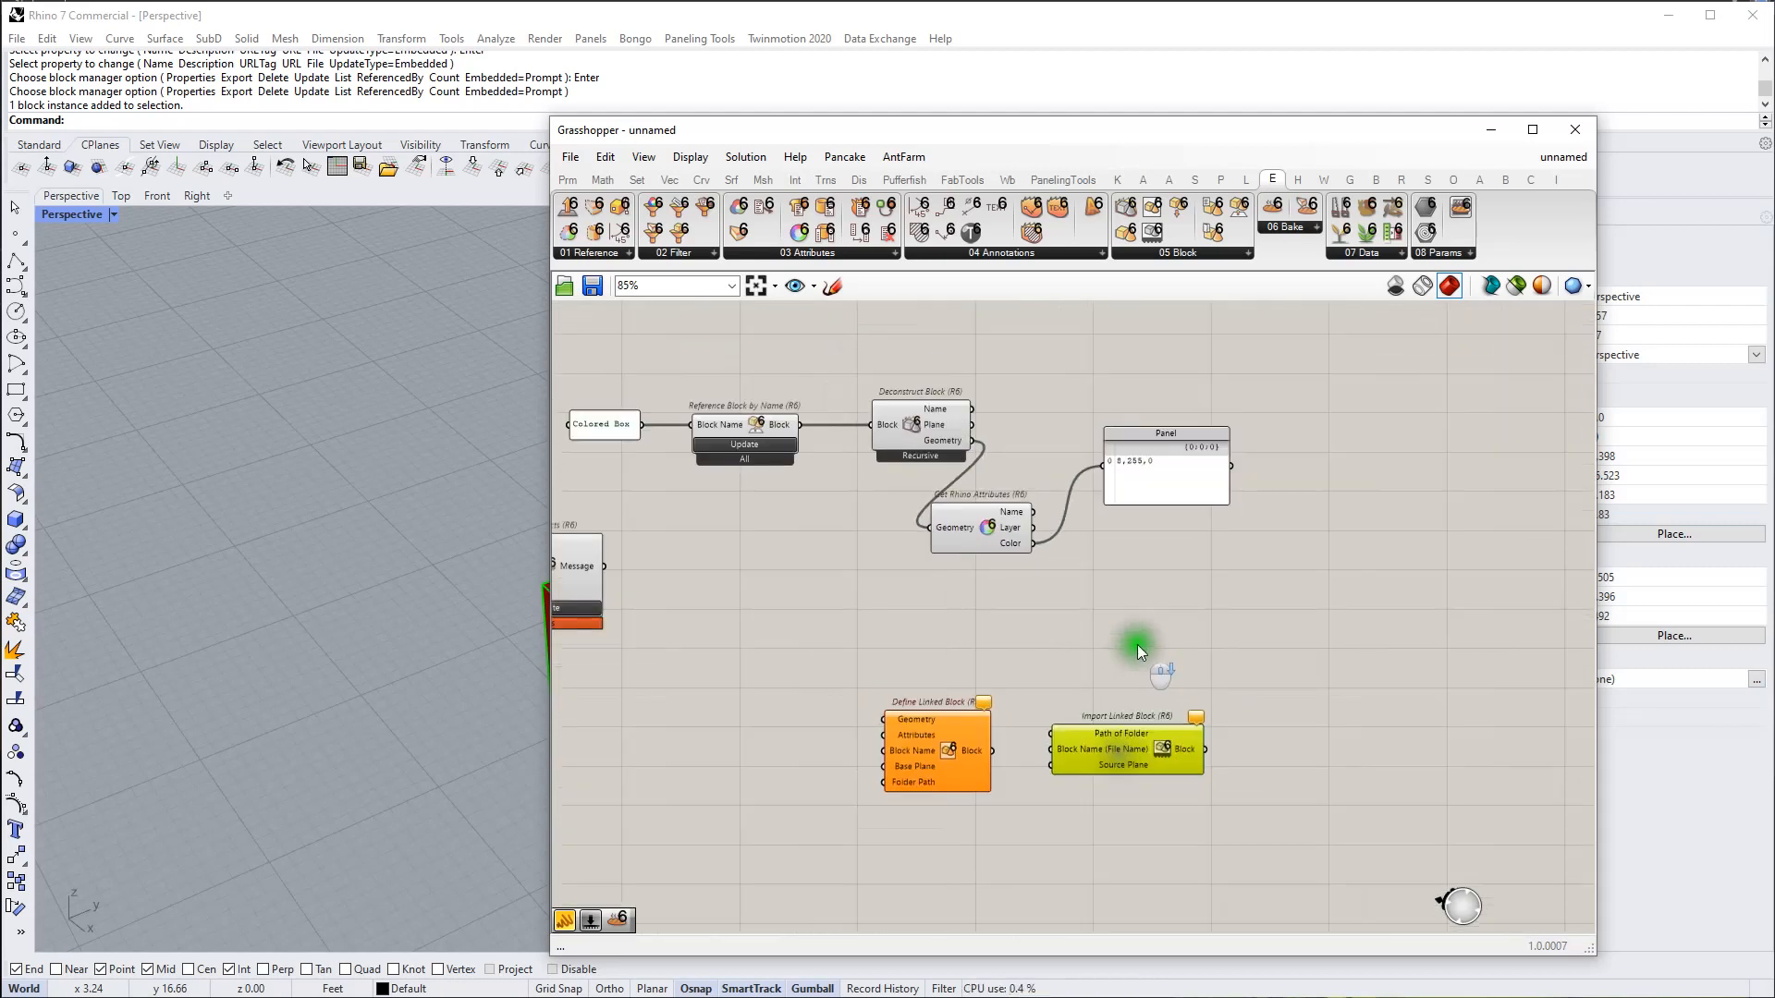
left_click(1141, 251)
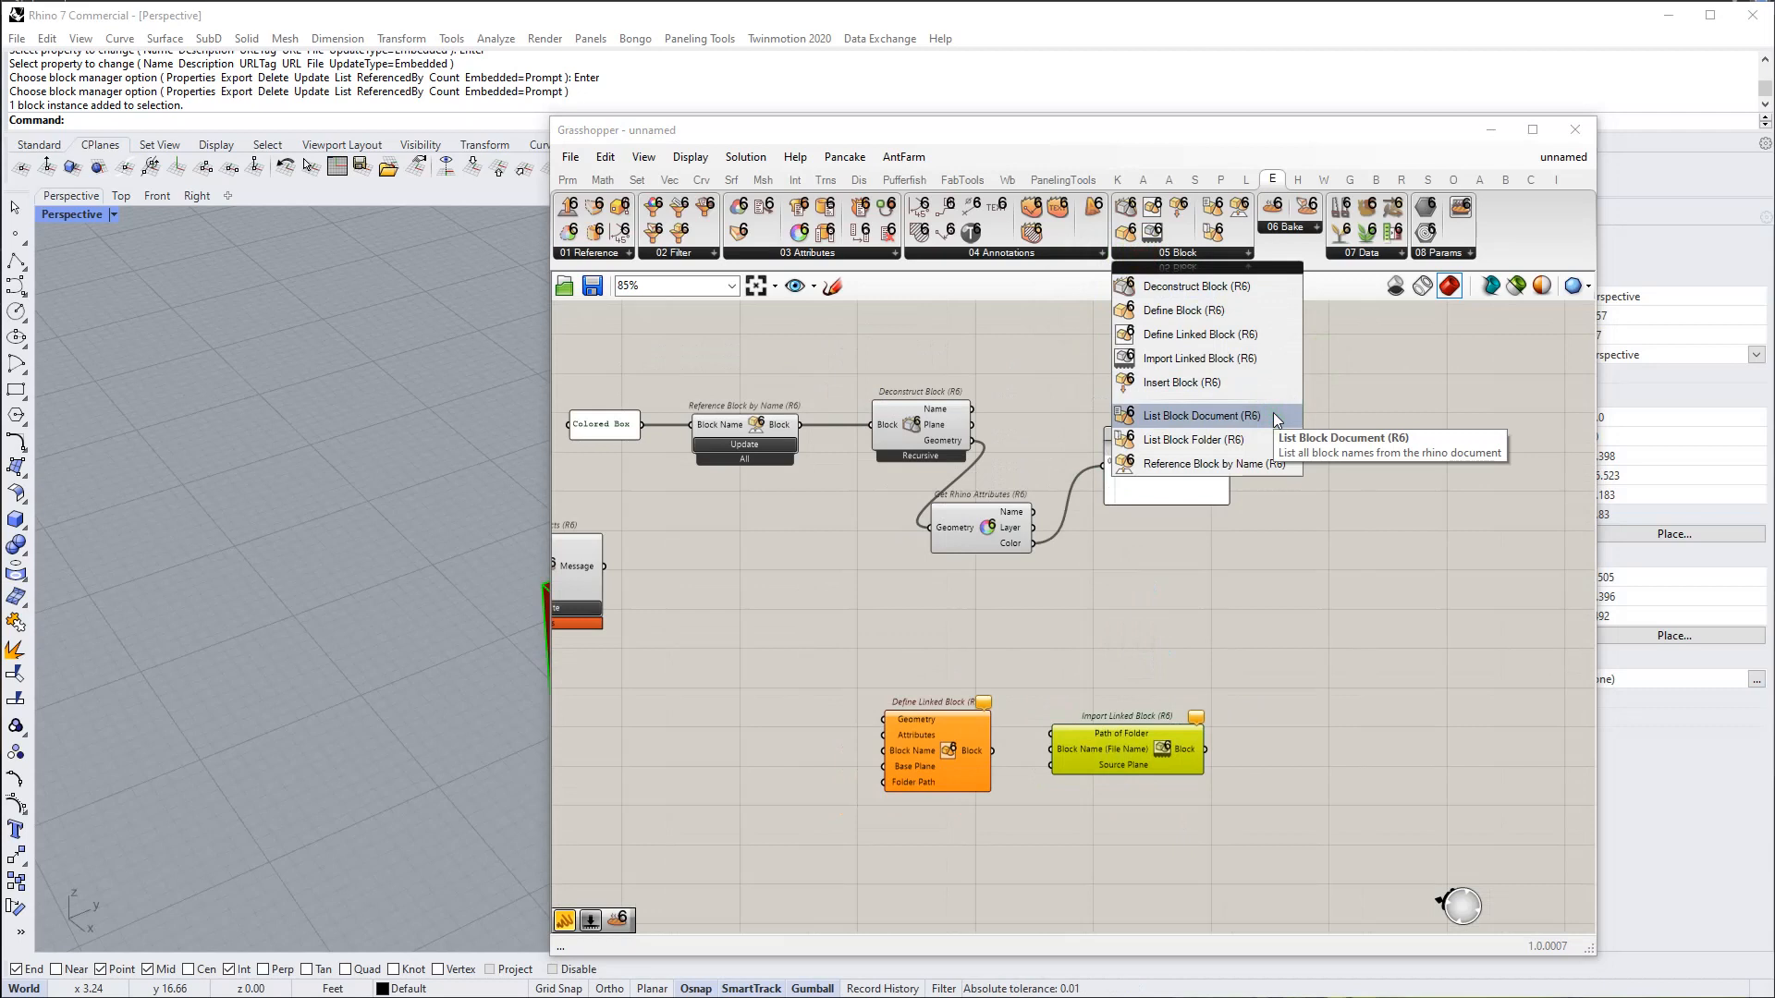